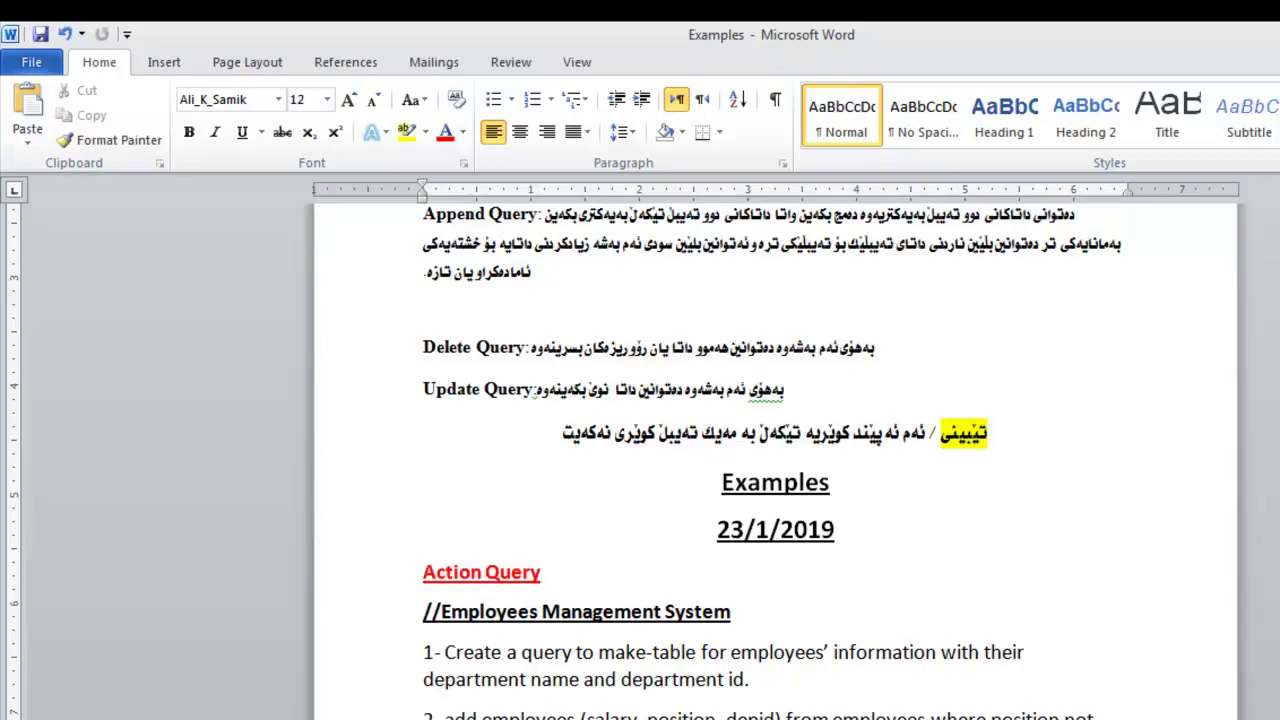
Step: Switch to the Employee management system database in Access and start a new design query with the Deprtment and Employes tables
key(alt+Tab)
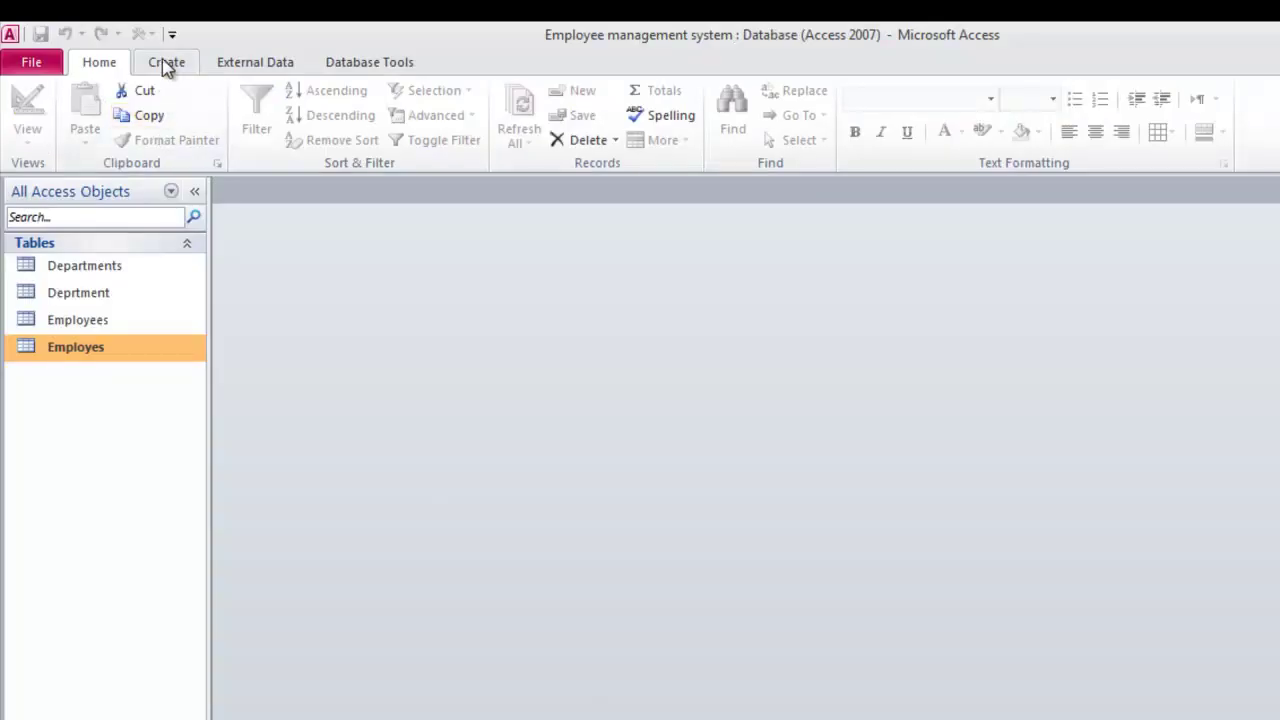
click(166, 62)
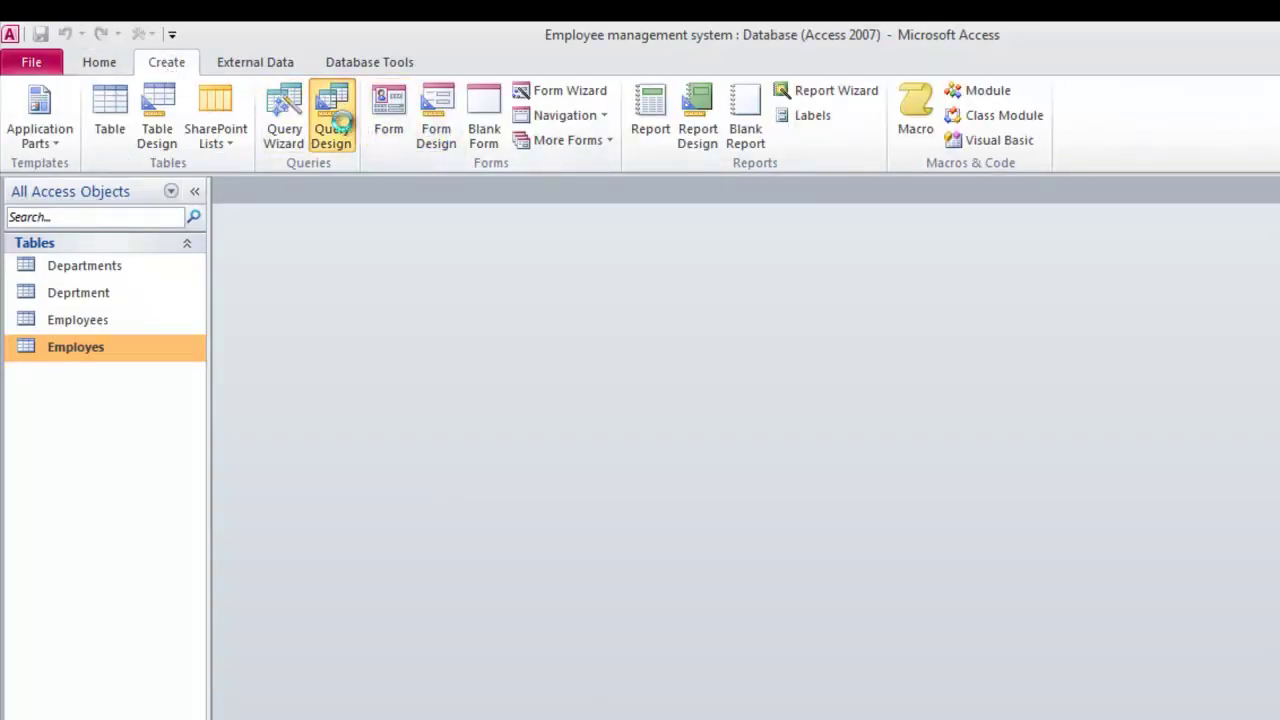
click(328, 125)
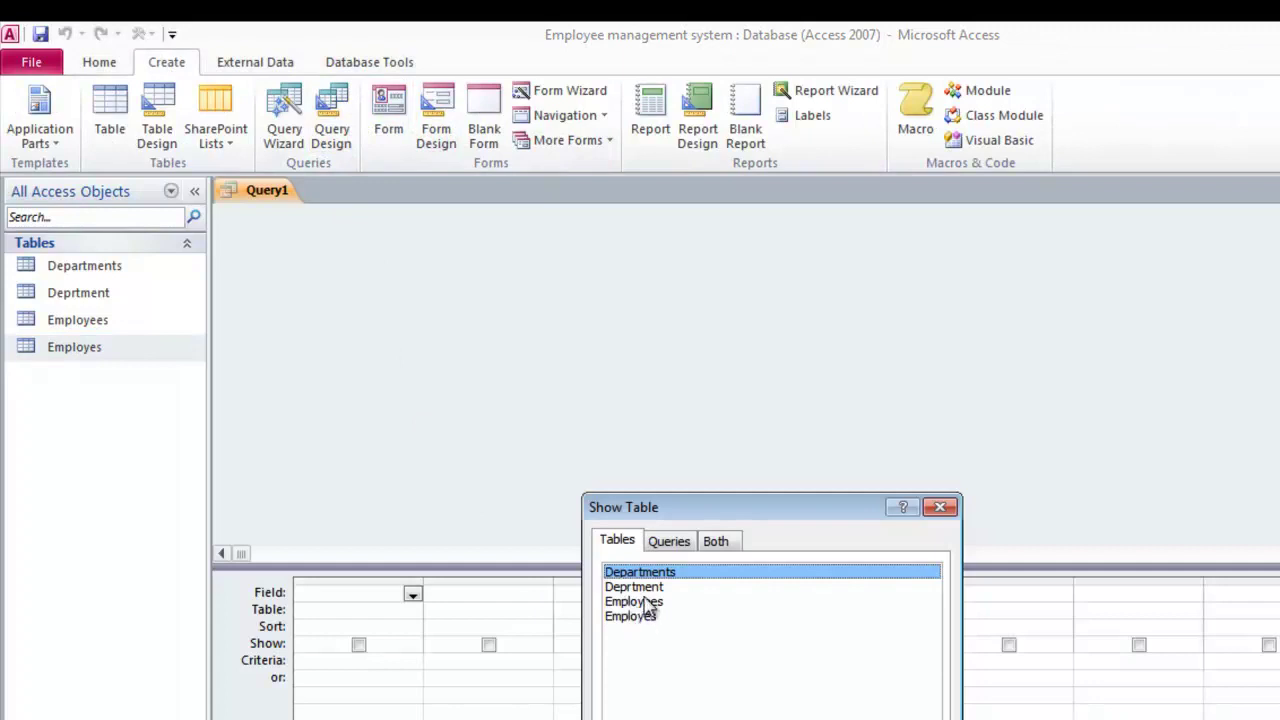
click(655, 587)
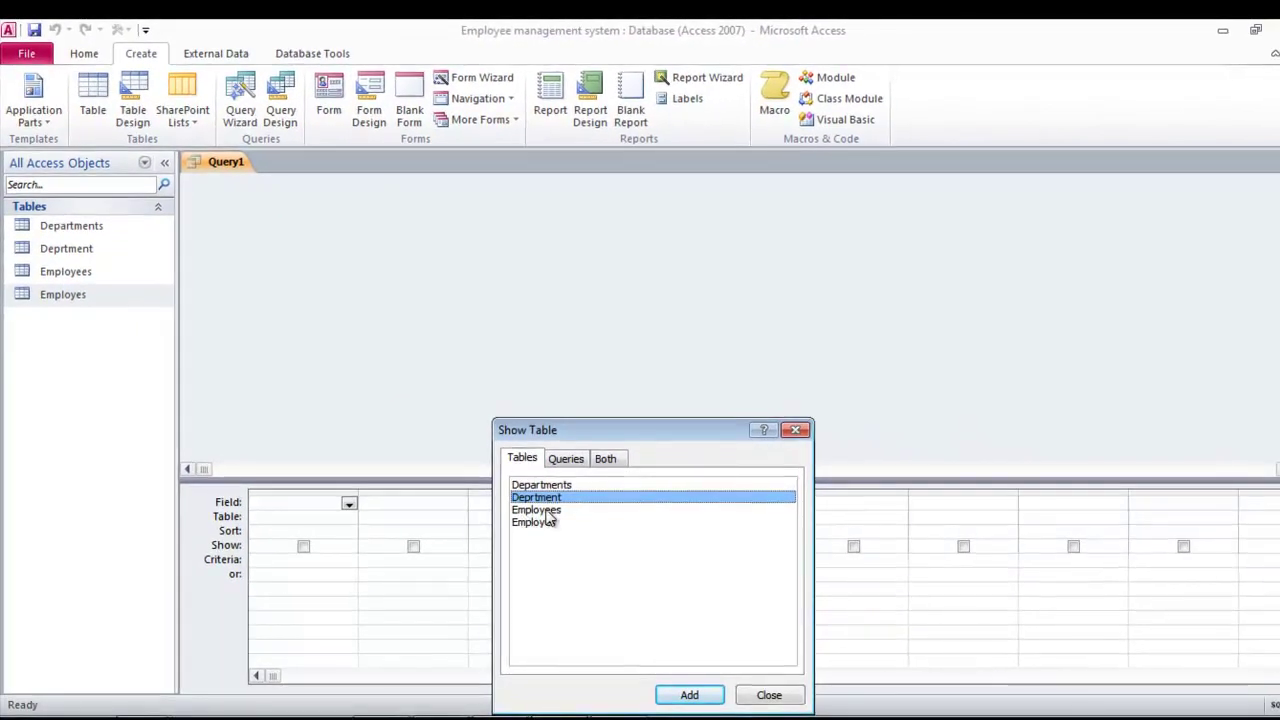
click(550, 525)
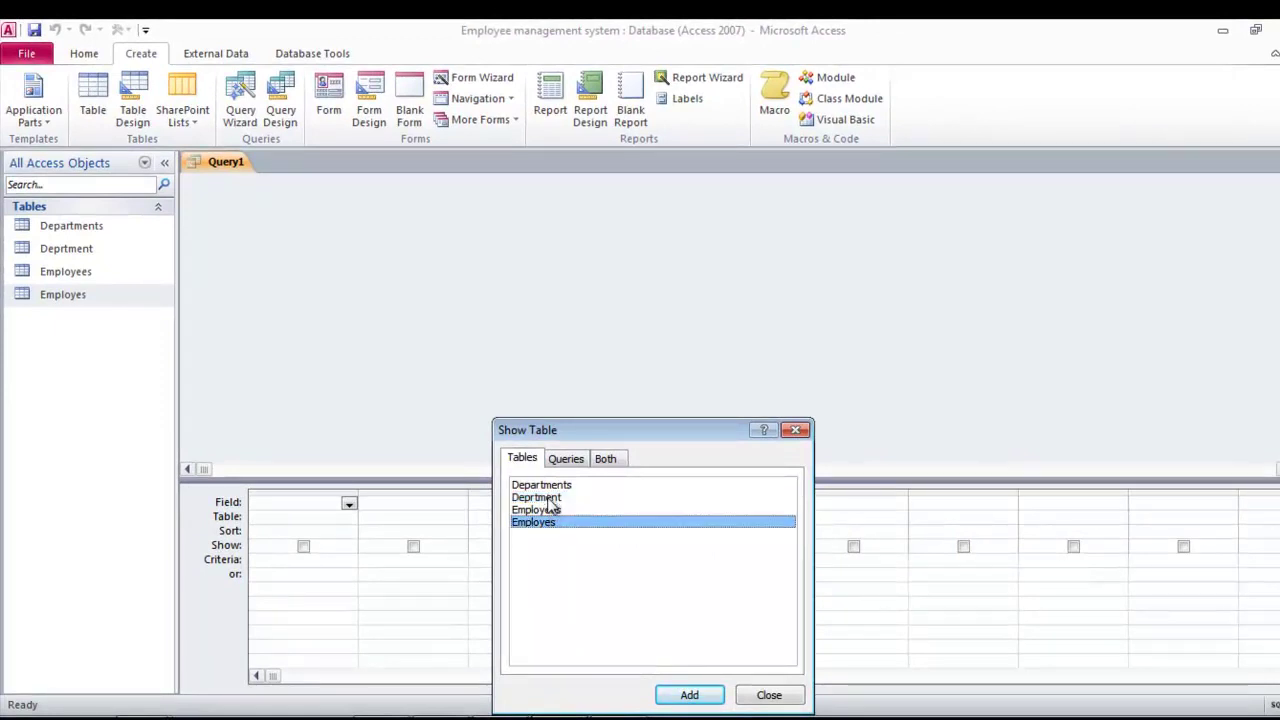
ctrl+click(547, 498)
click(689, 694)
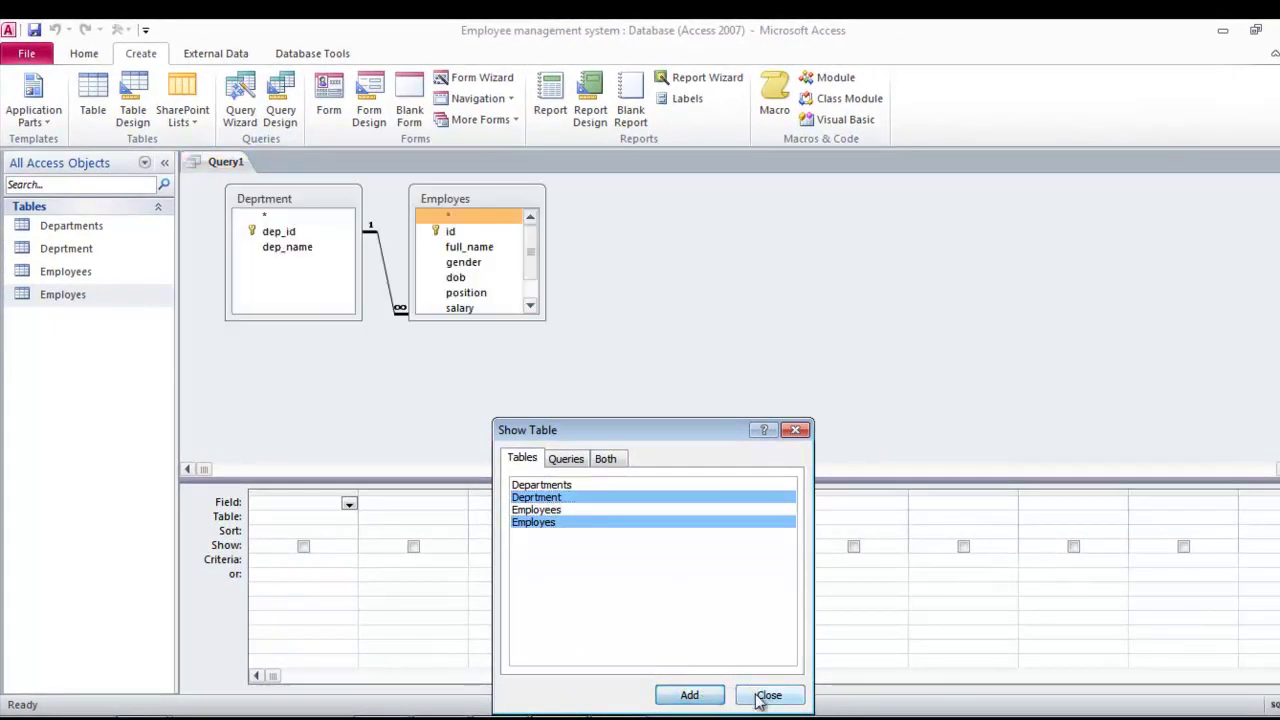
click(760, 697)
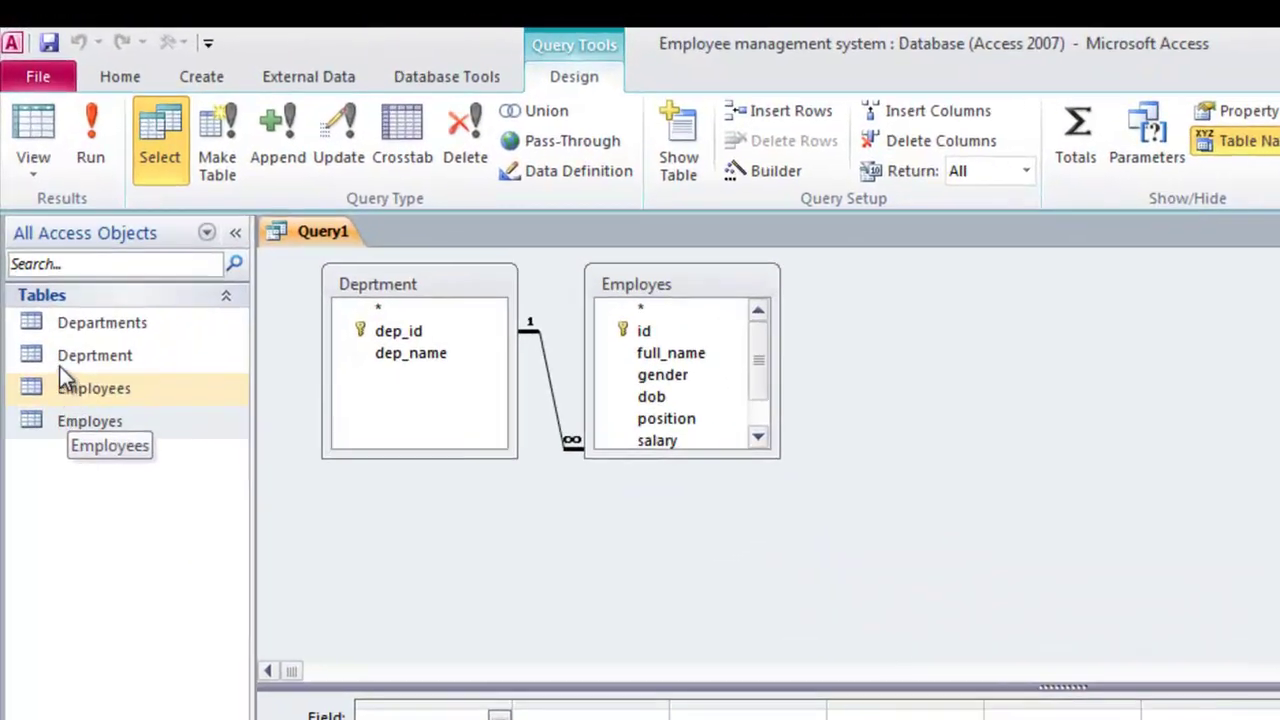
Step: Delete the surplus Departments and Employees tables from the database, including their relationships
click(170, 322)
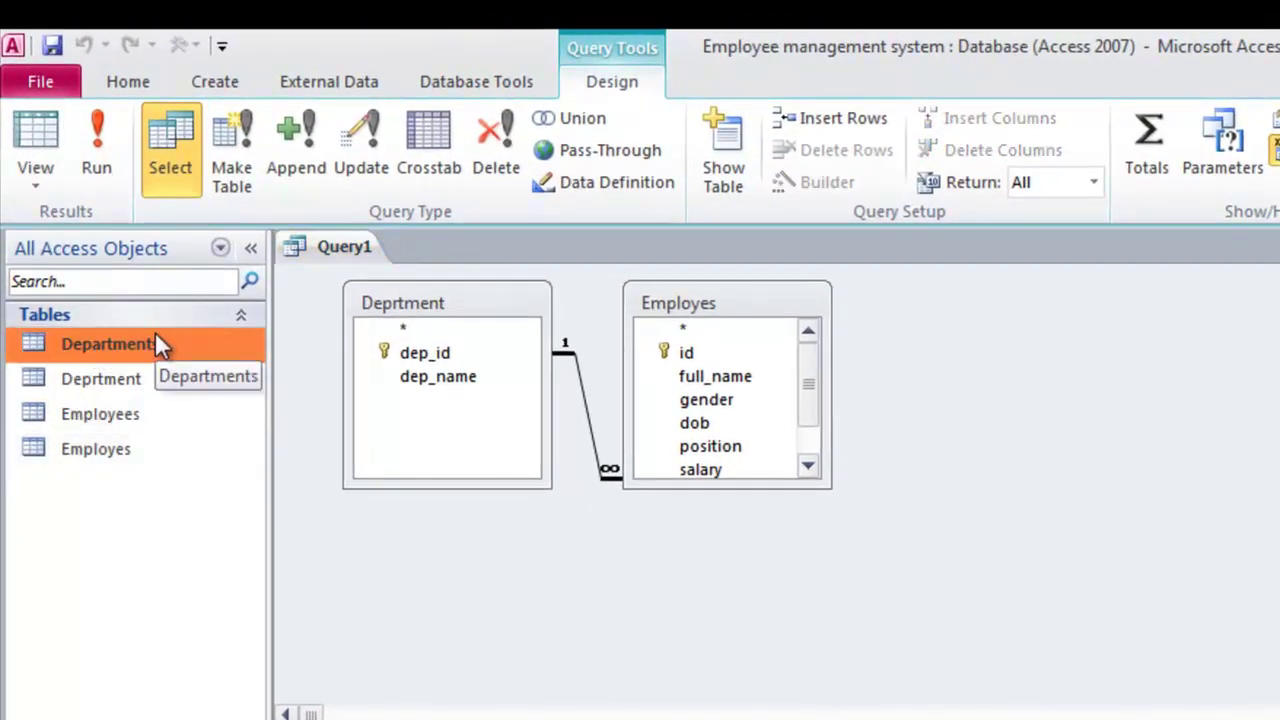
key(Delete)
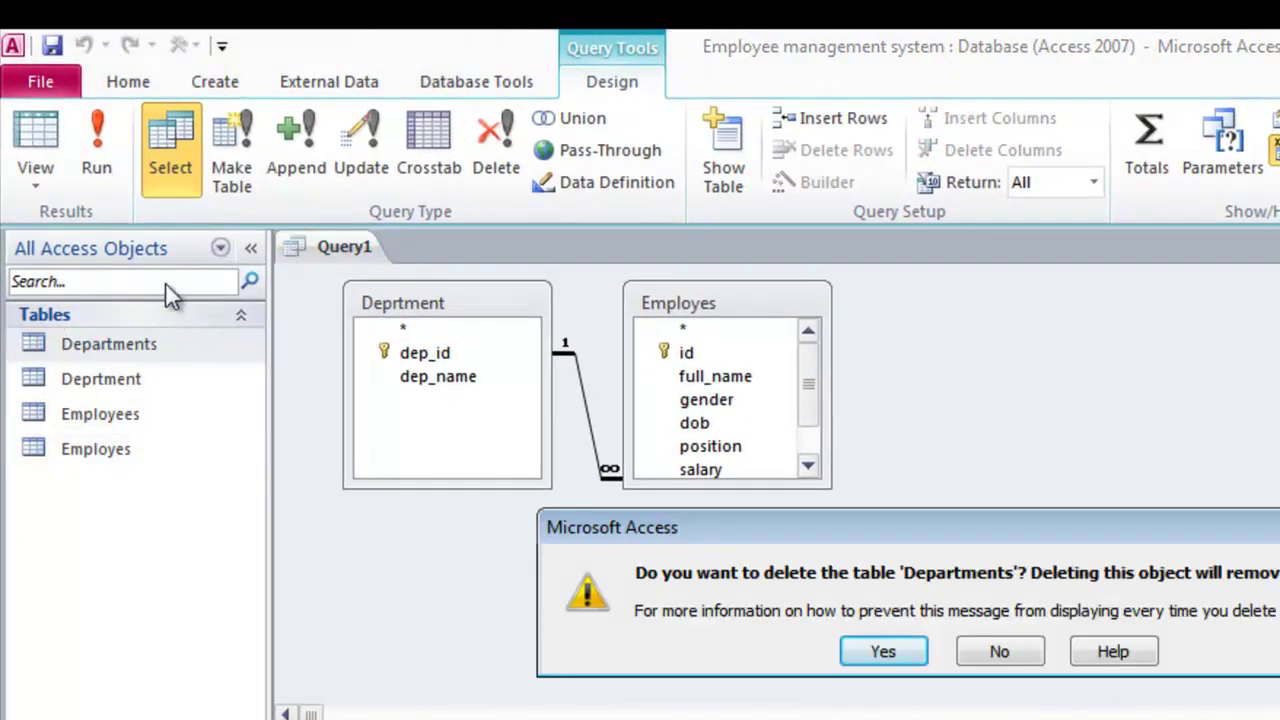
key(Return)
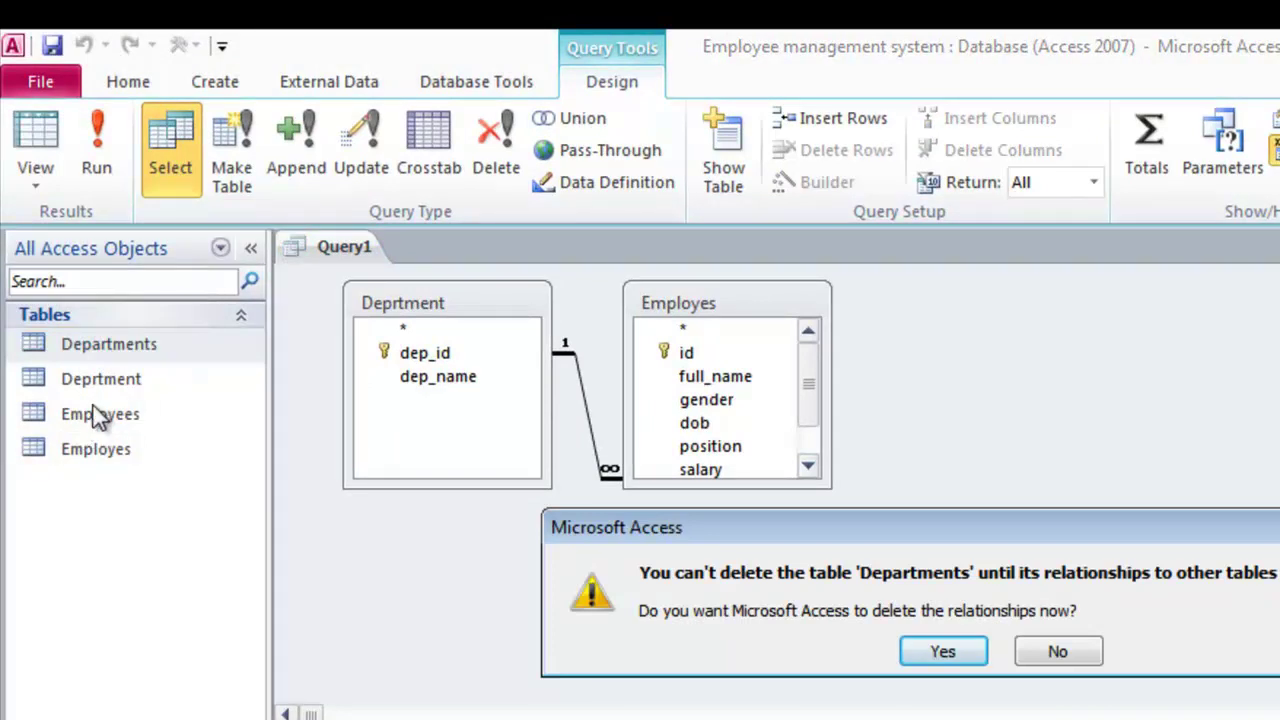
click(940, 651)
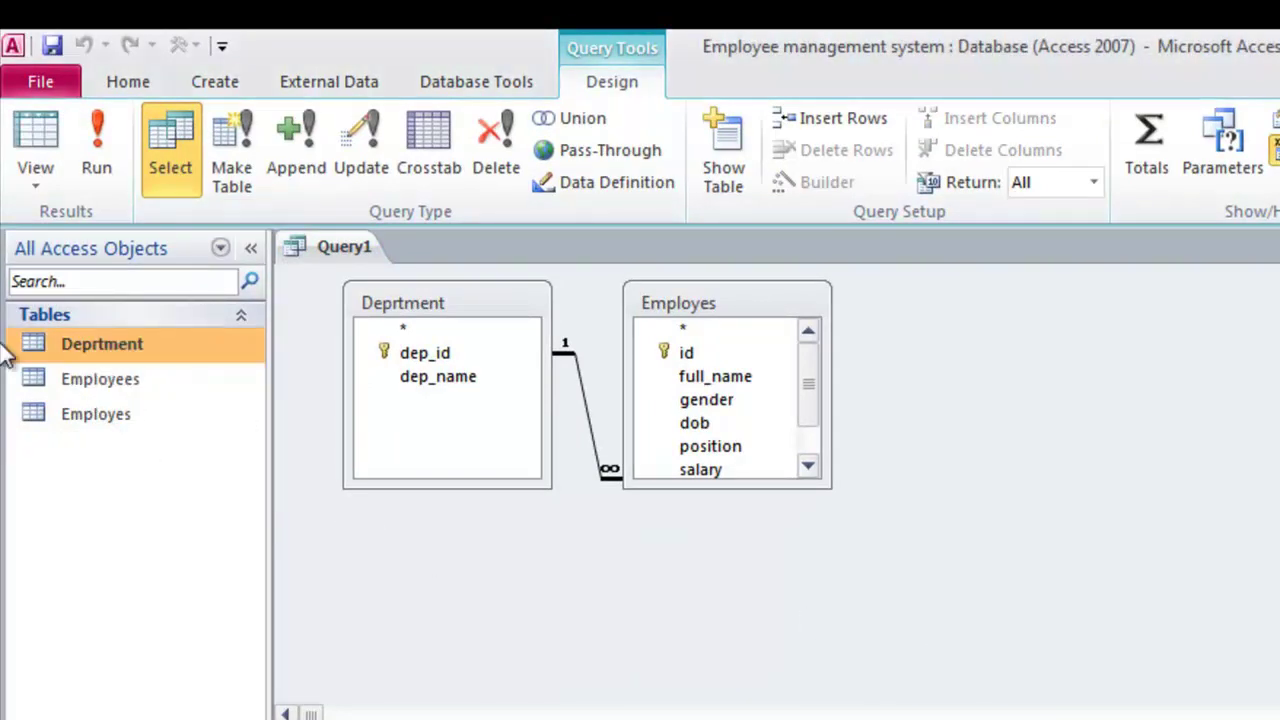
click(100, 386)
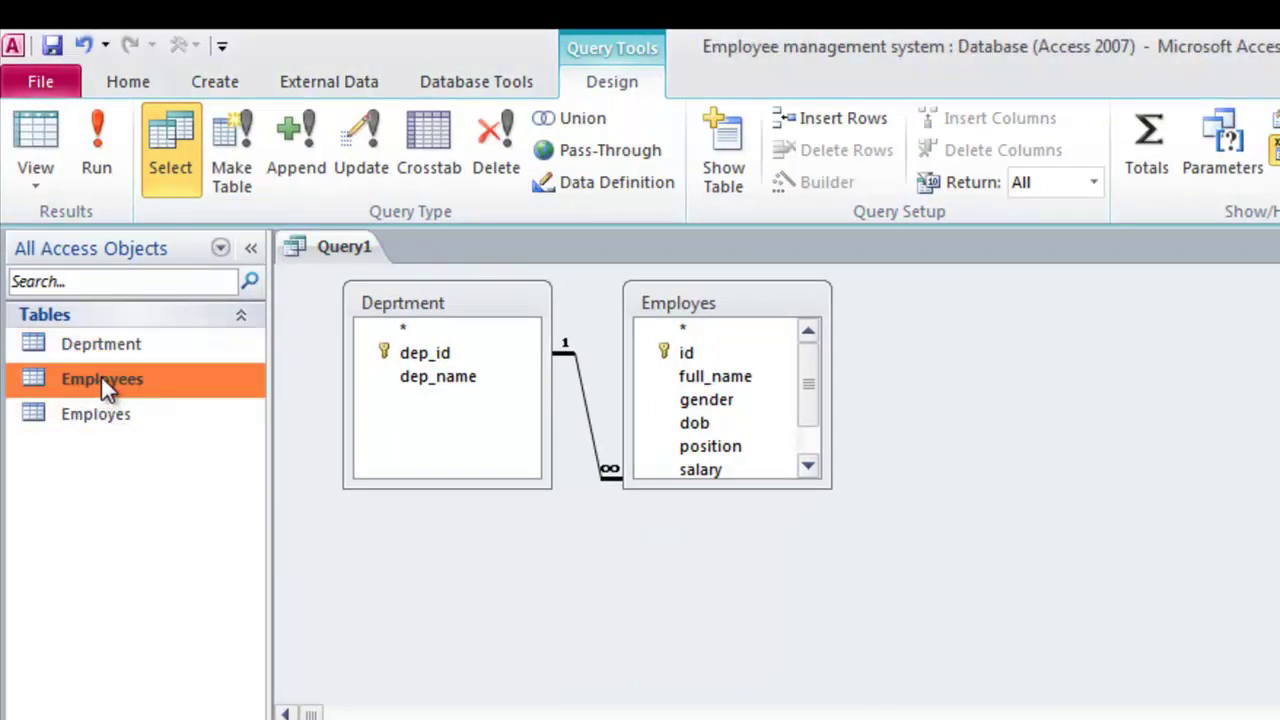
key(Delete)
key(Return)
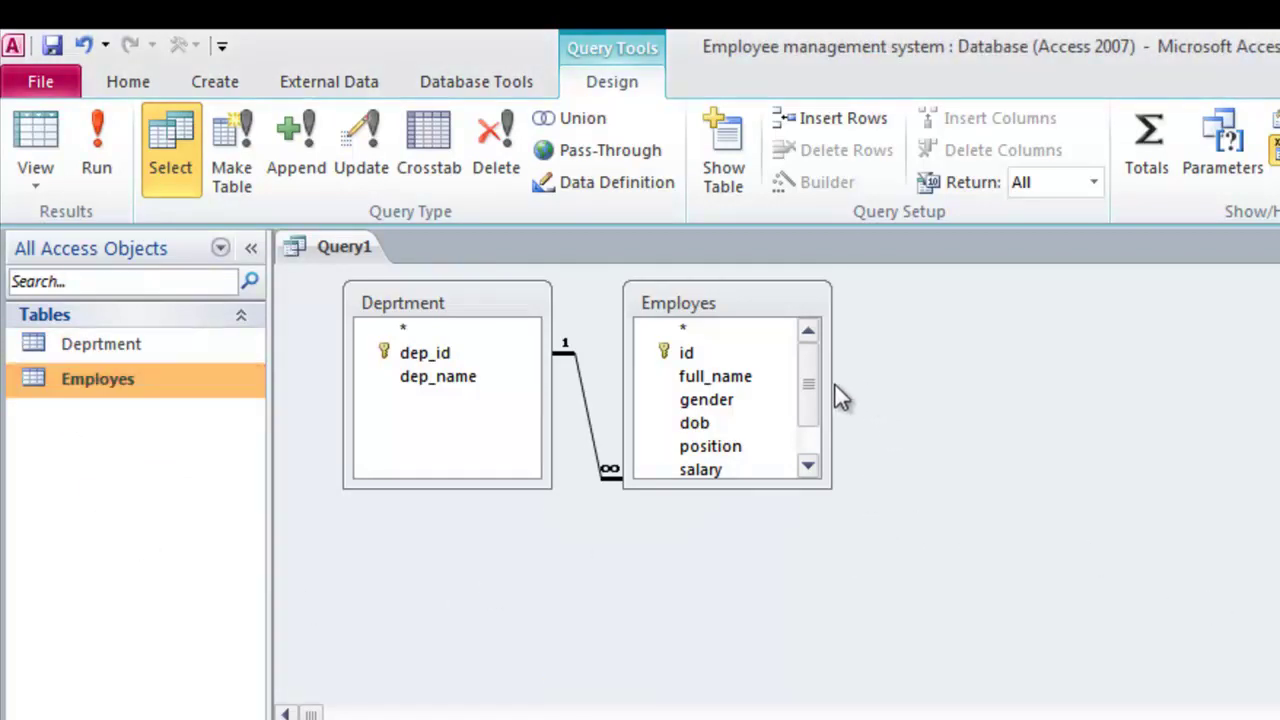
Step: Enlarge the Employes field list, add all its fields to the query grid, and remove the id column
drag(771, 487, 782, 598)
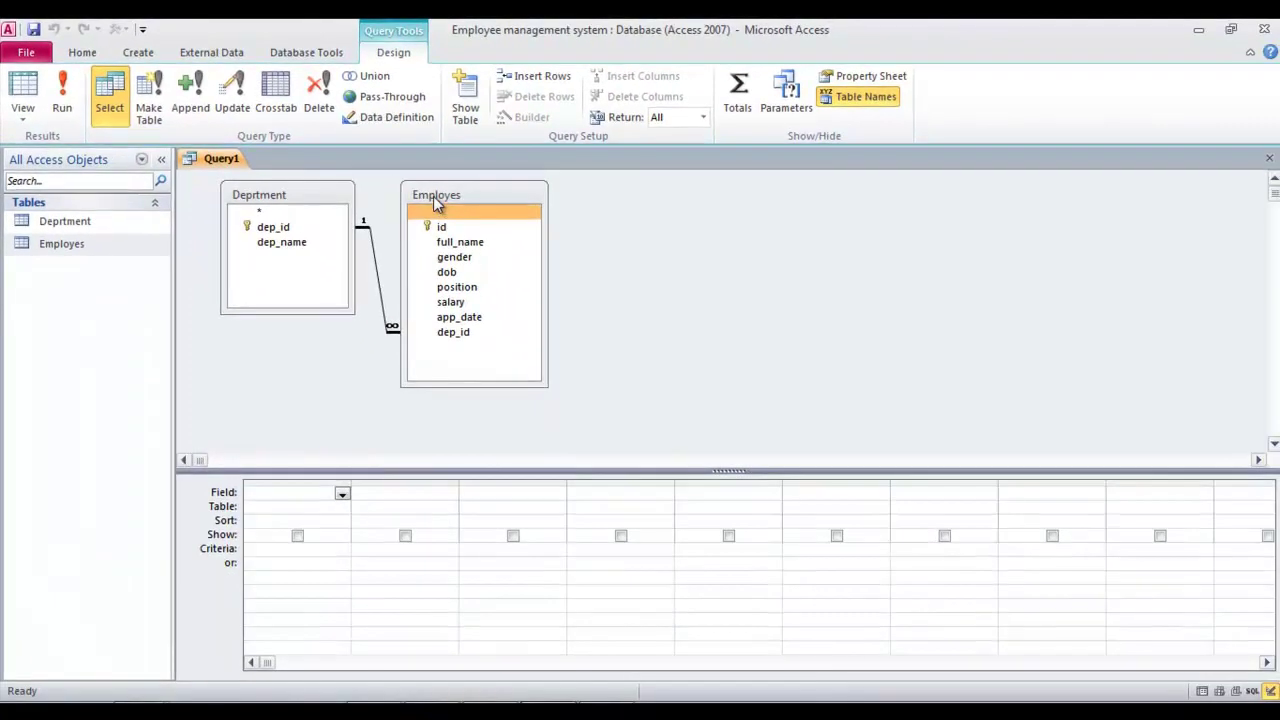
double_click(671, 302)
drag(713, 375, 631, 464)
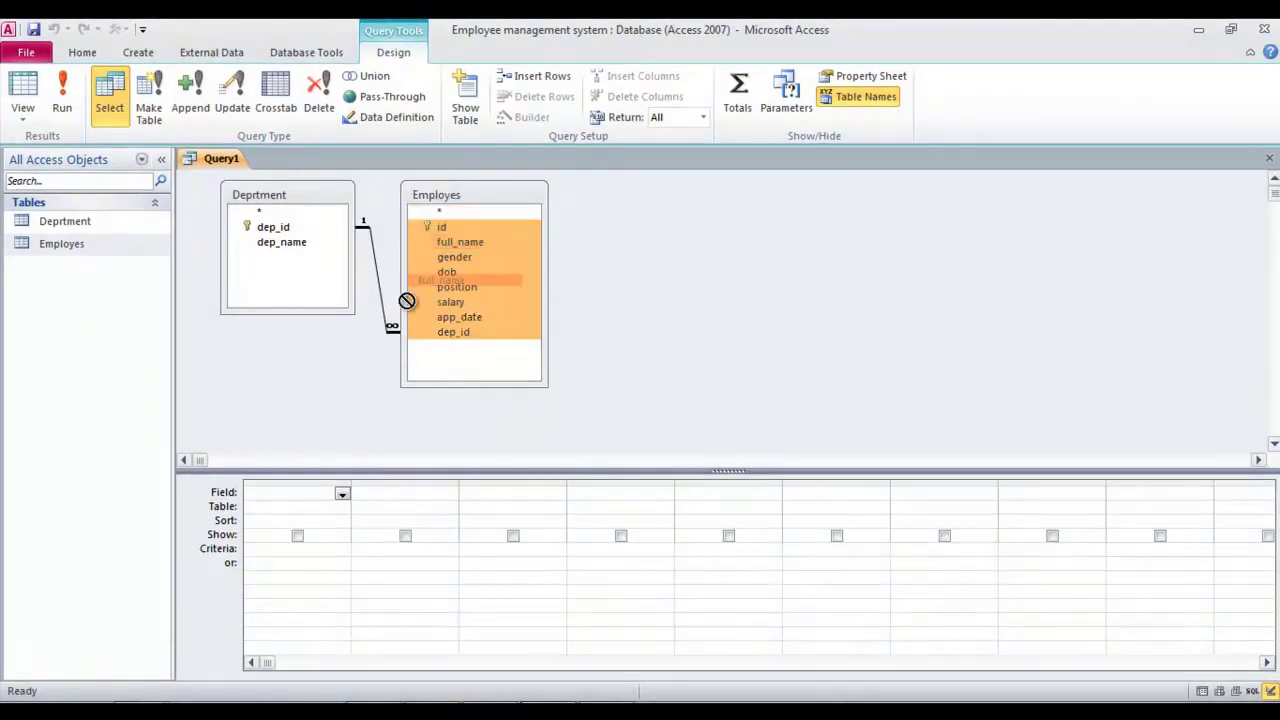
drag(407, 301, 289, 498)
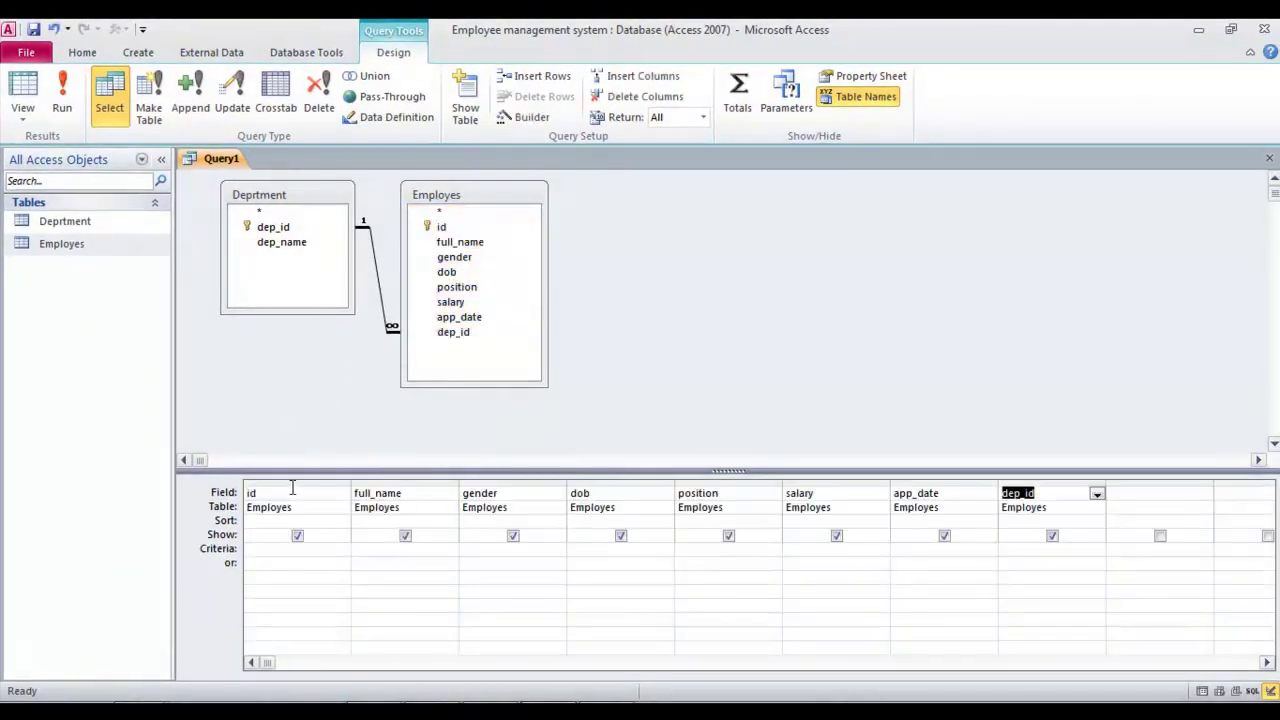
click(290, 482)
key(Delete)
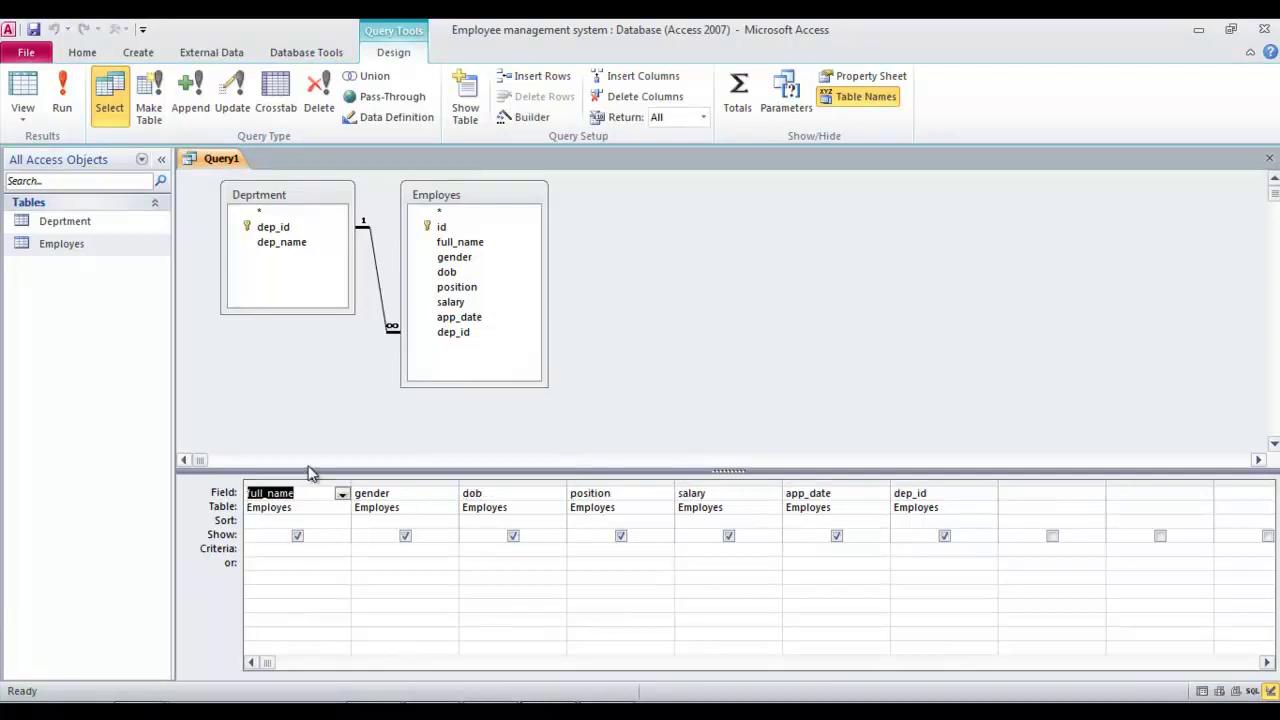
Step: Add dep_id and dep_name from Deprtment after the Employes fields, run the query to check its records, and return to the design
double_click(277, 196)
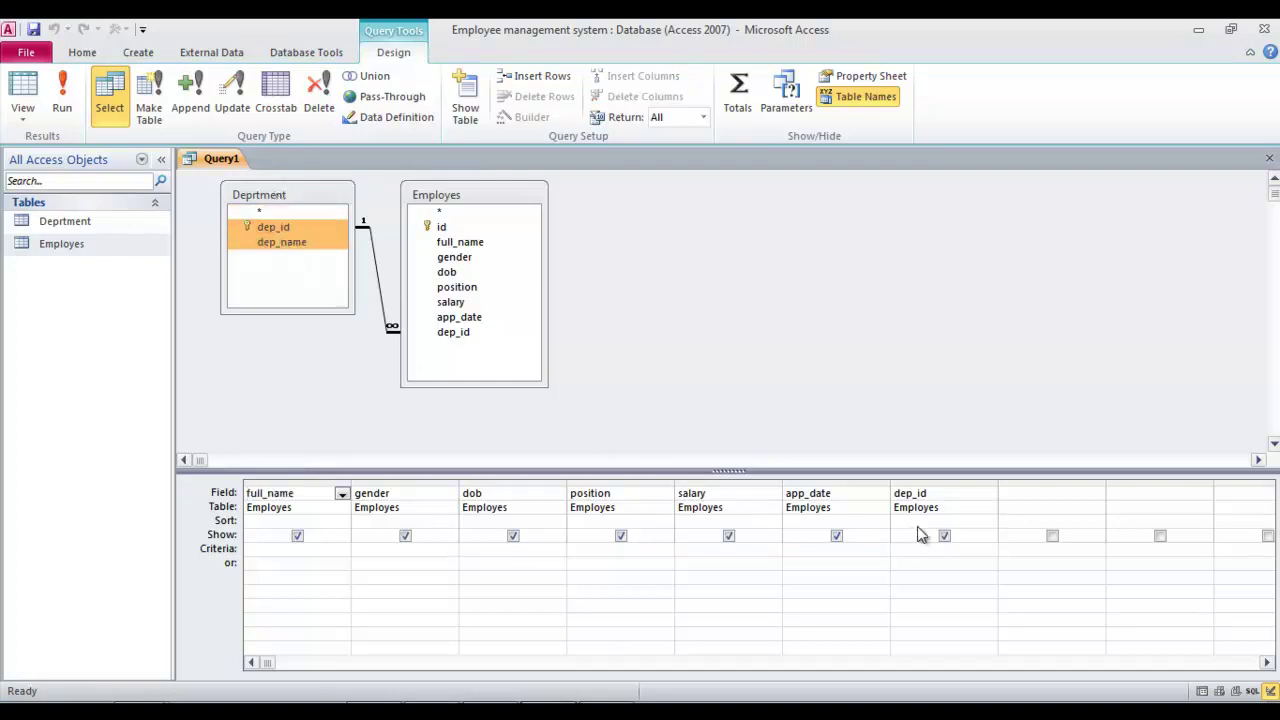
drag(286, 226, 1035, 495)
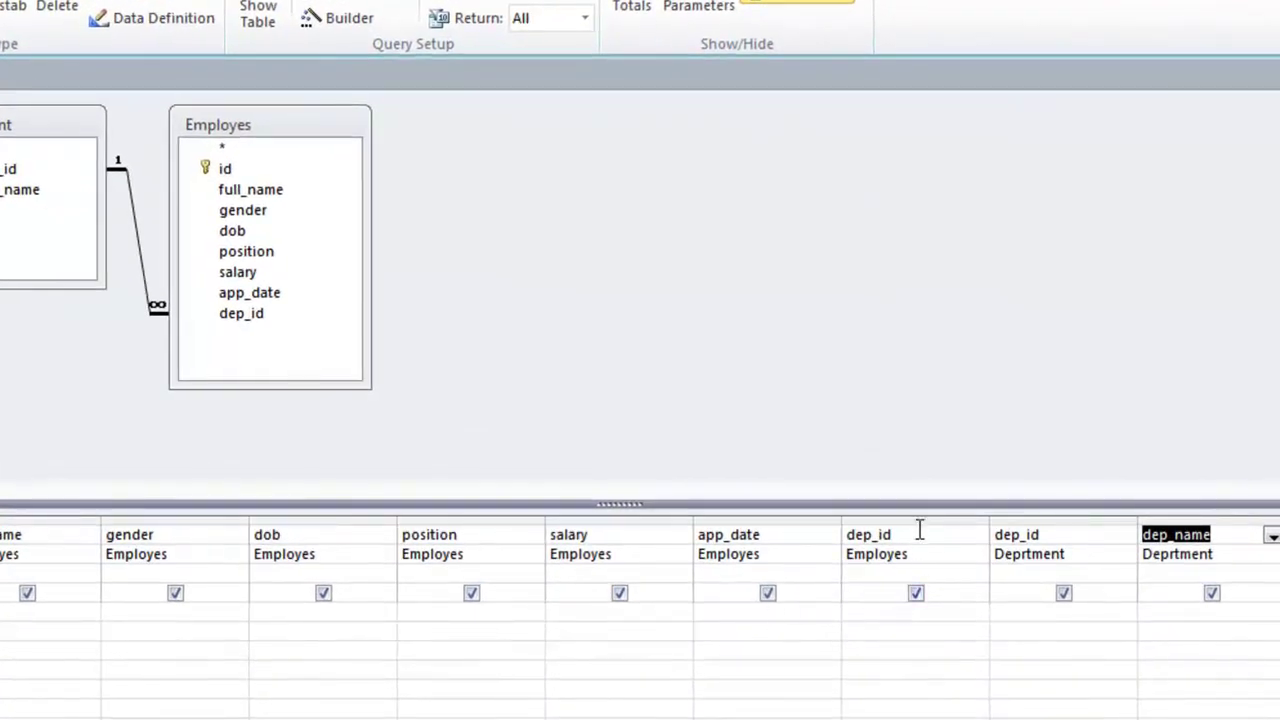
click(919, 530)
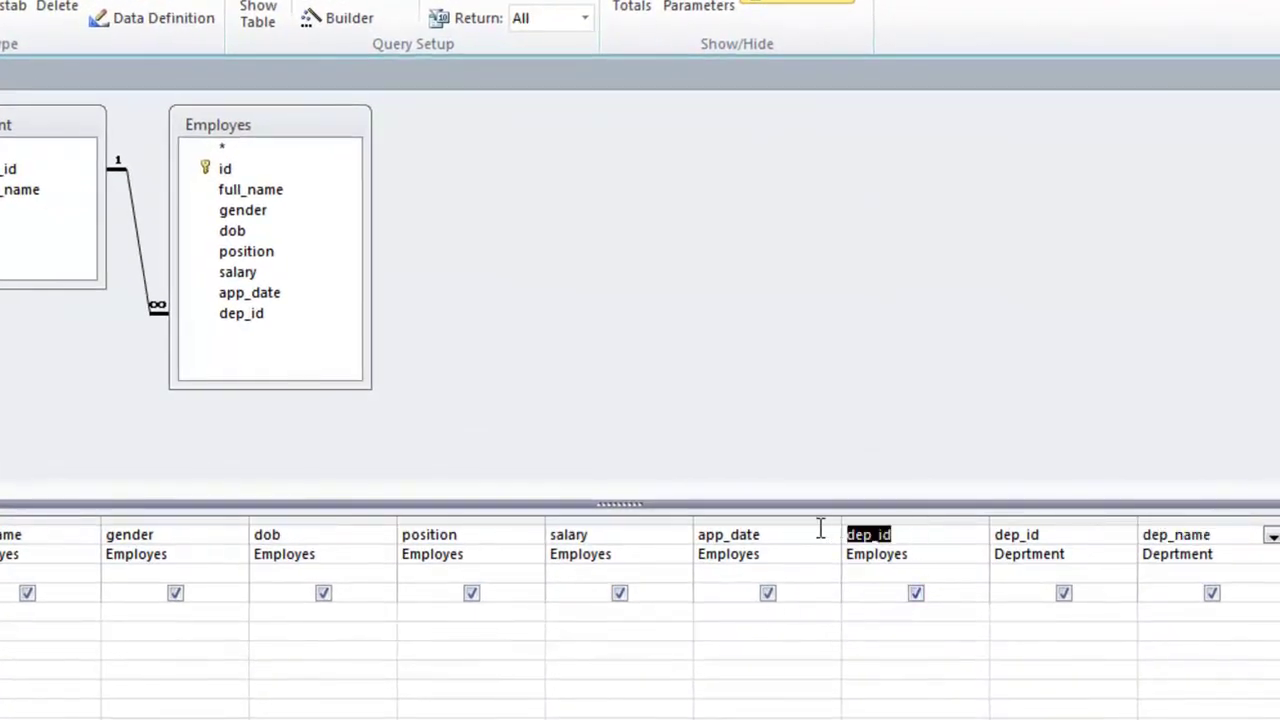
click(1068, 537)
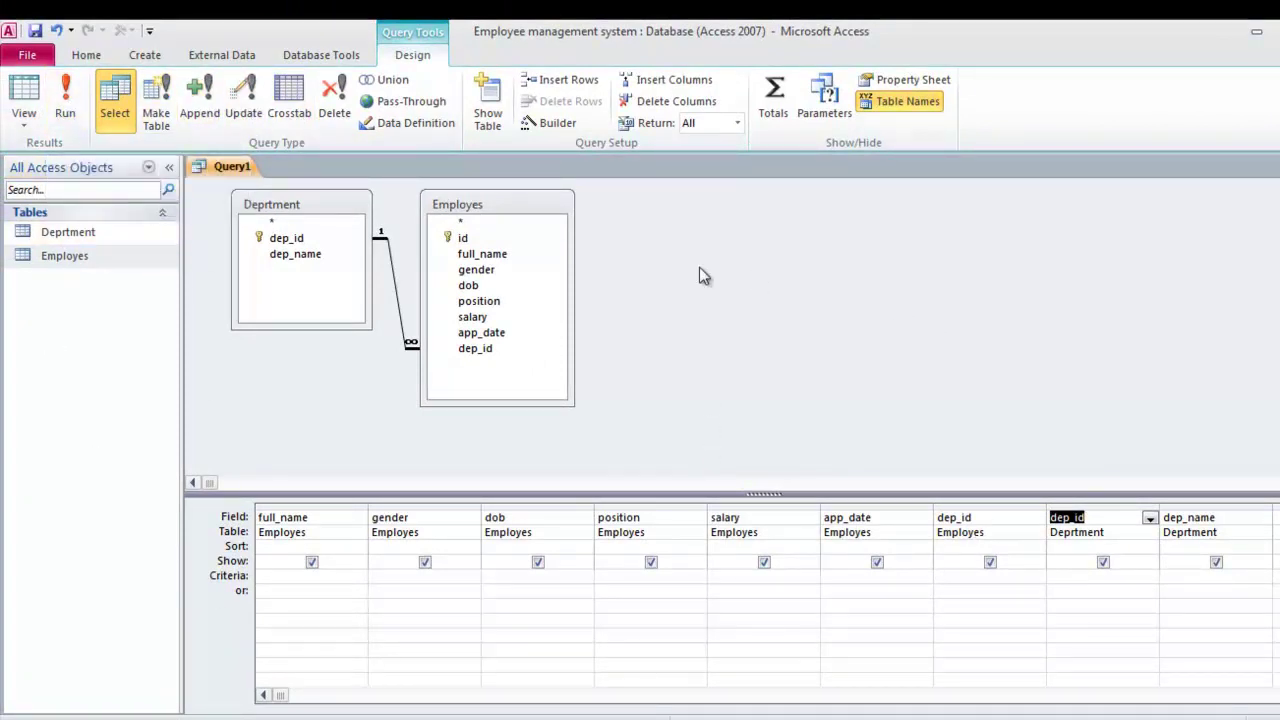
click(65, 100)
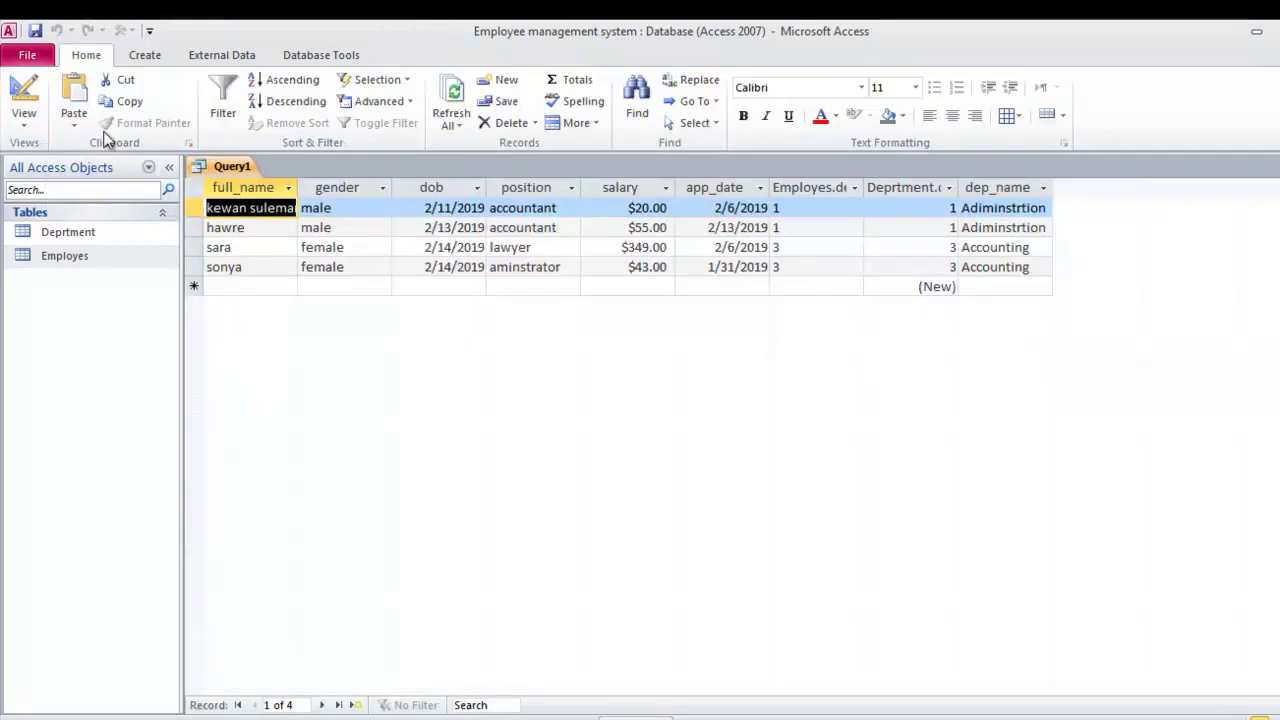
click(24, 95)
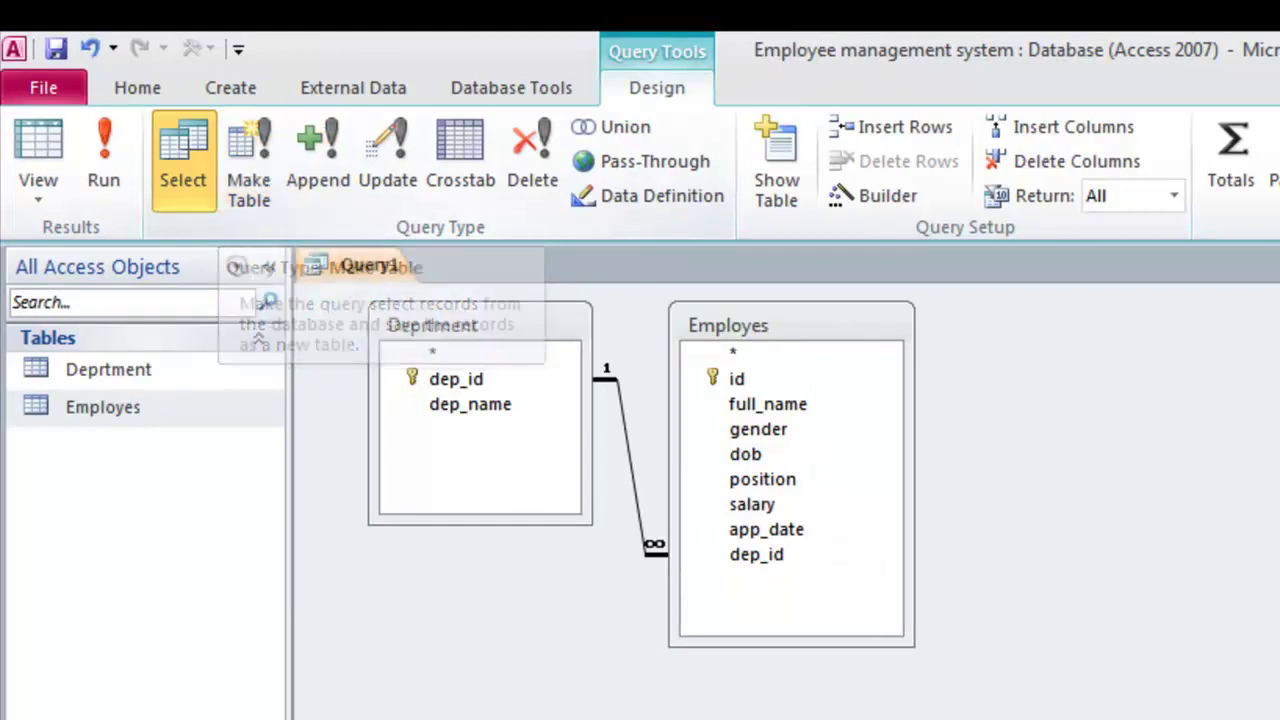
Step: Convert the query to a make-table query that creates NewTable in the current database
click(276, 158)
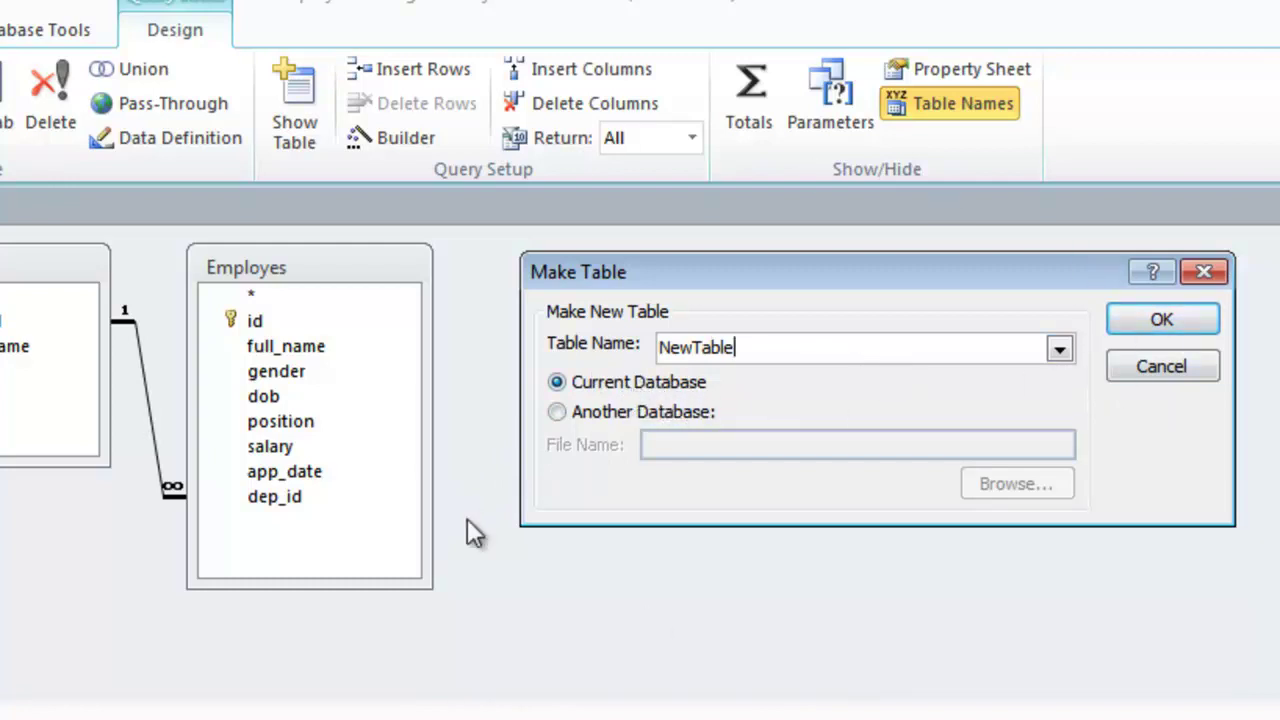
drag(749, 348, 649, 343)
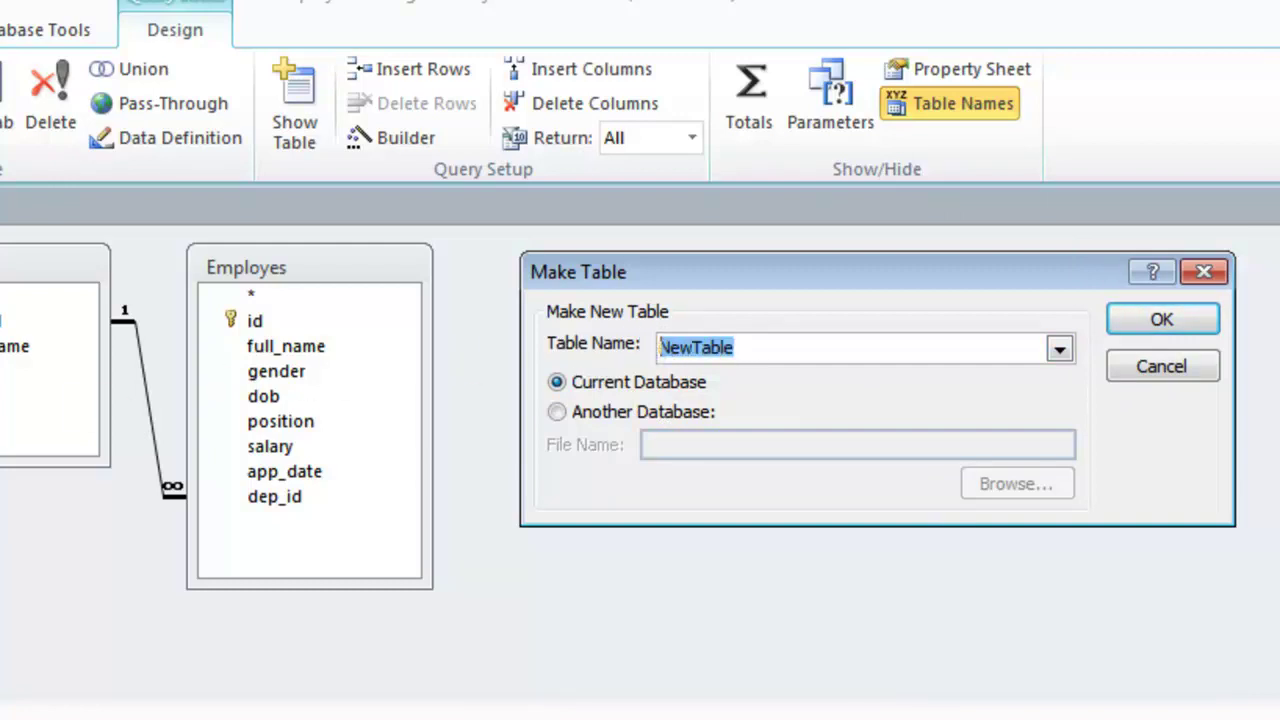
click(611, 414)
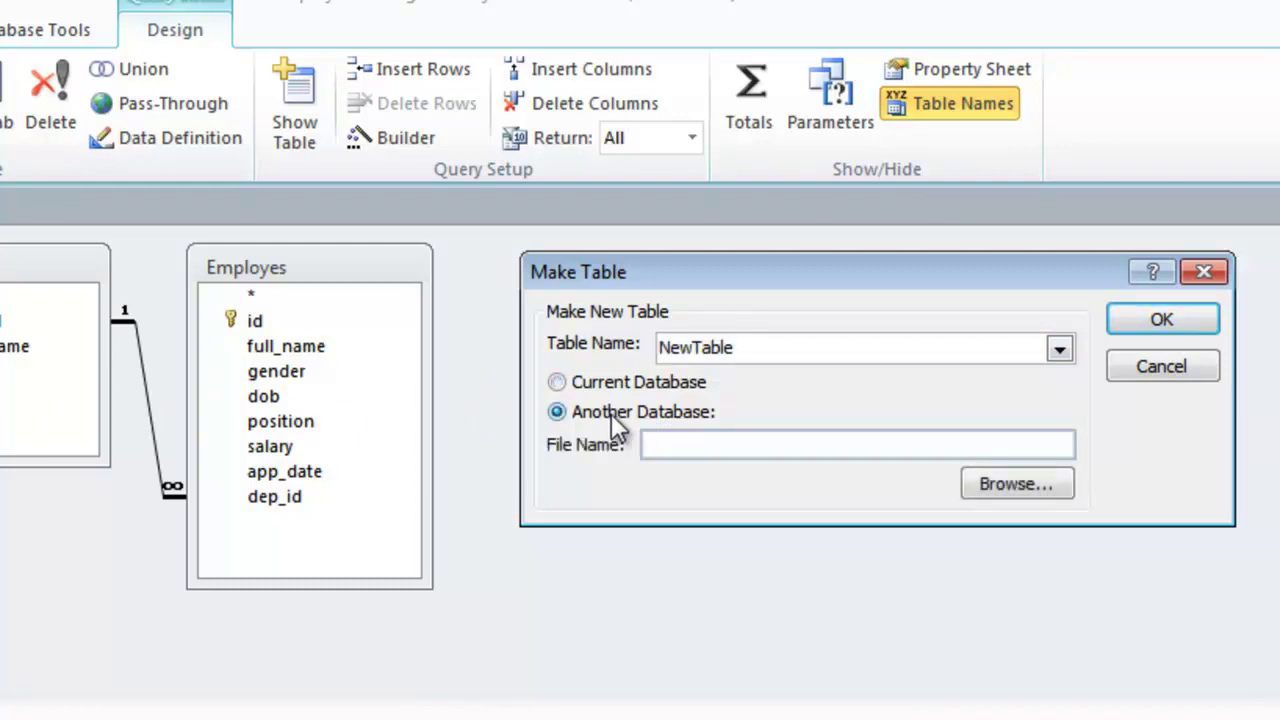
click(642, 438)
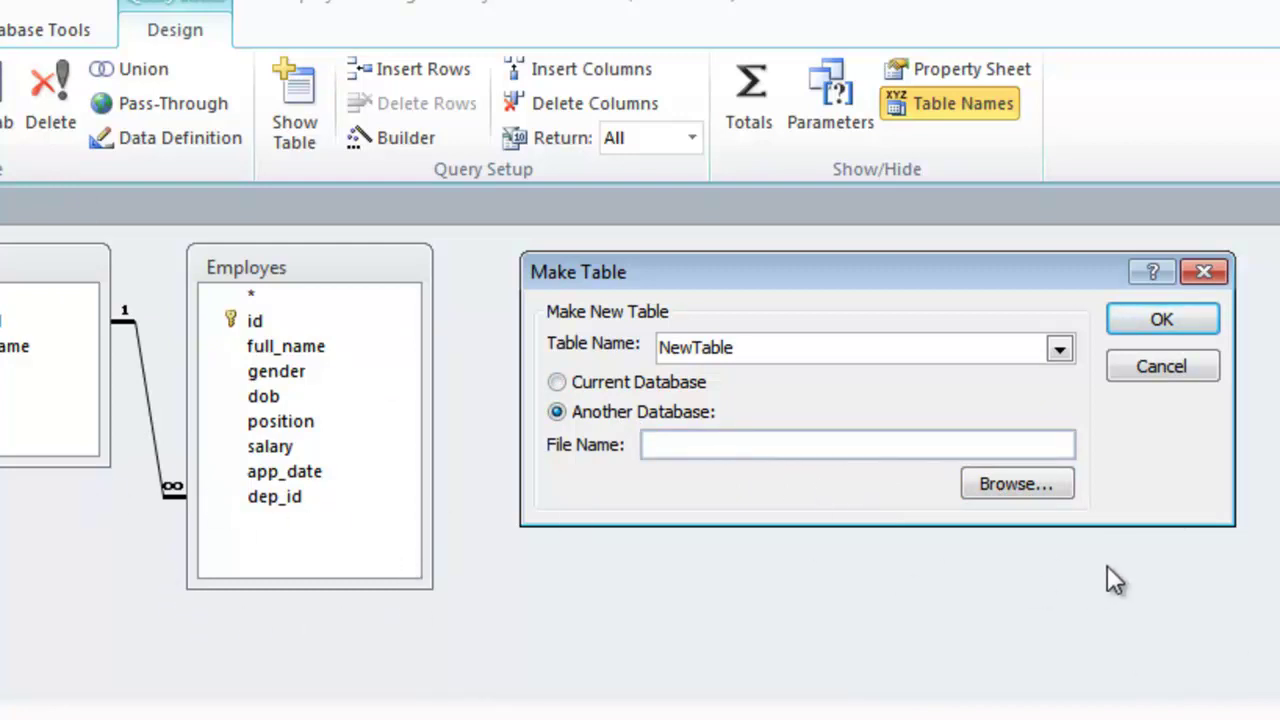
click(603, 382)
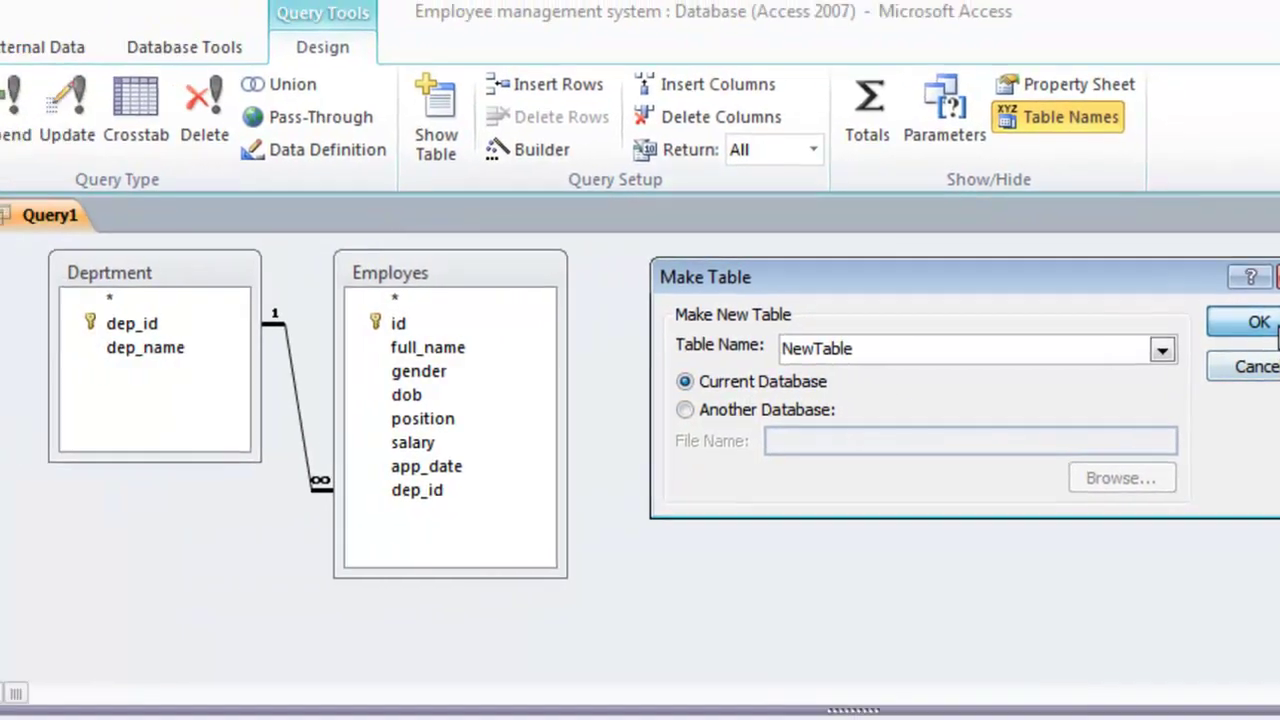
click(1190, 325)
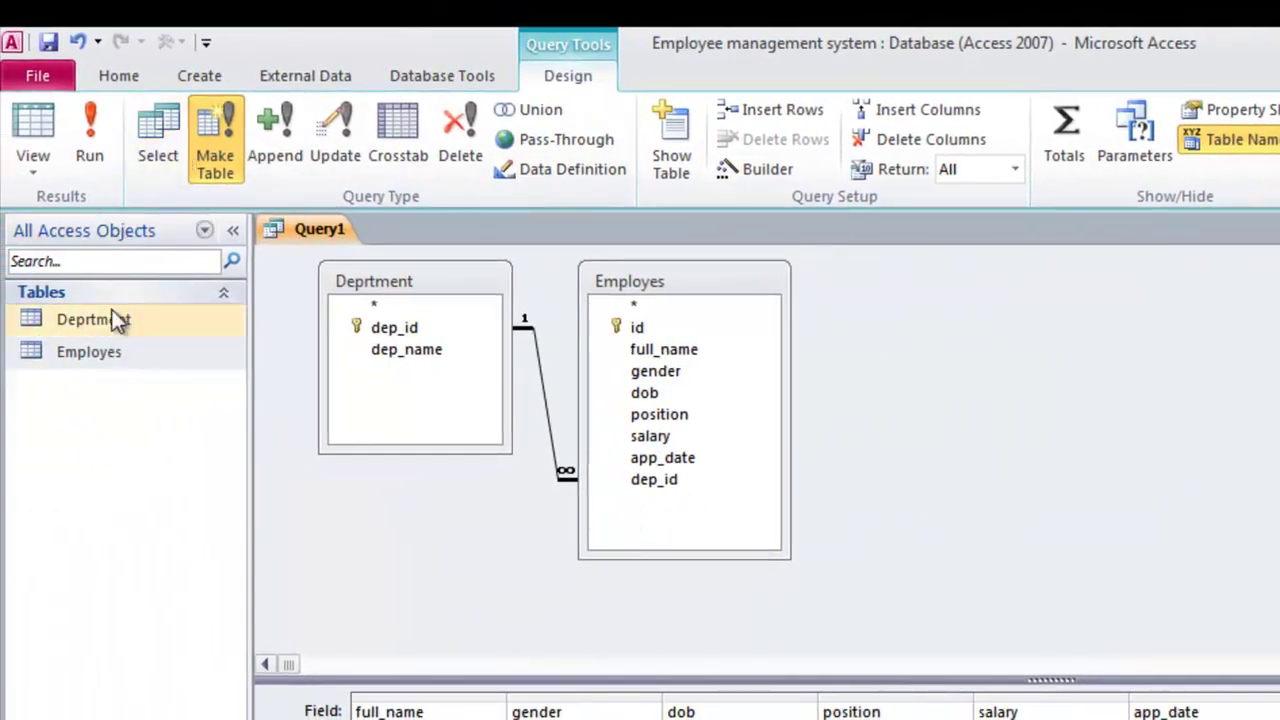
Step: Run the make-table query, approve pasting the rows into the new table, and select NewTable among the tables
click(95, 127)
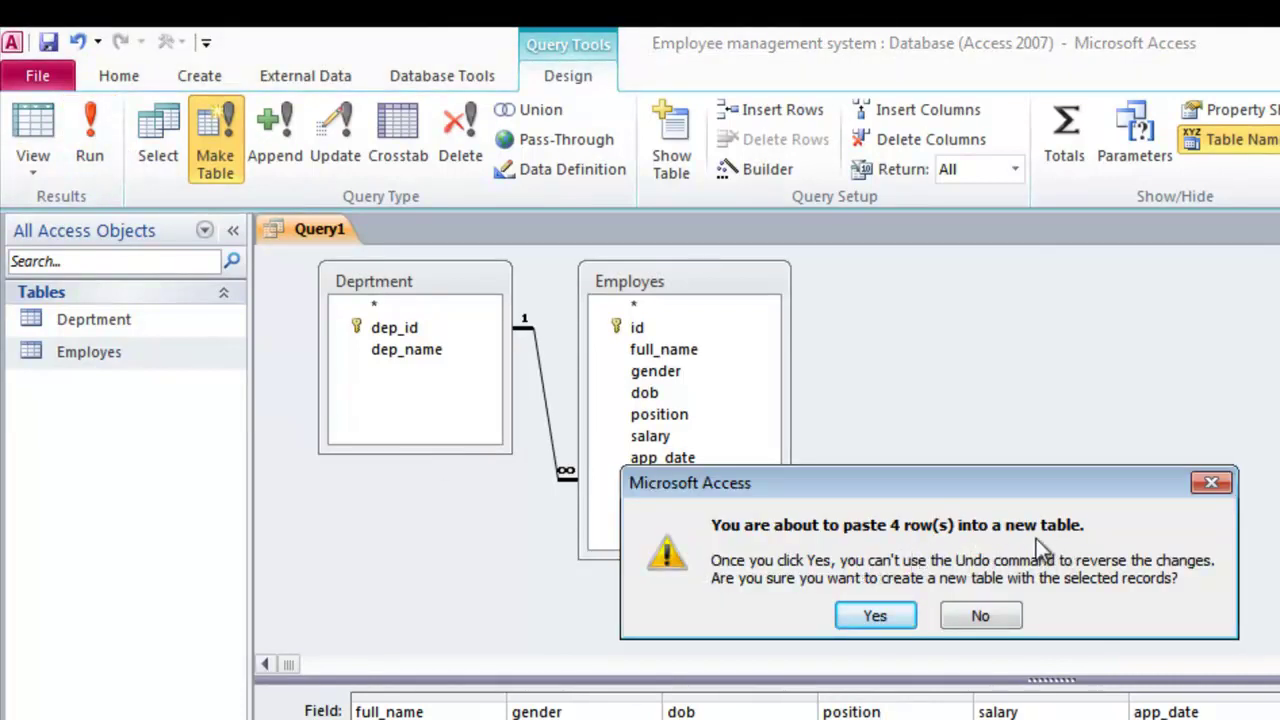
click(870, 614)
click(153, 384)
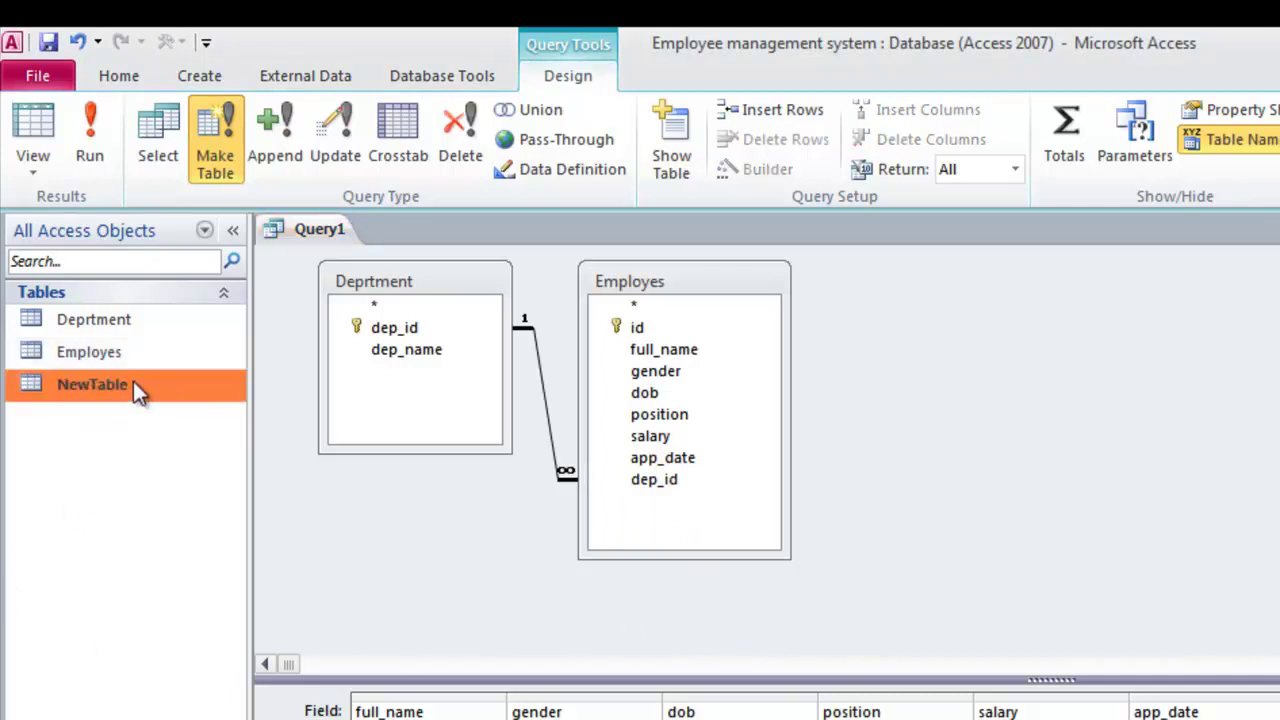
Step: Save the make-table query as Query1 and close its design
right_click(318, 233)
click(344, 246)
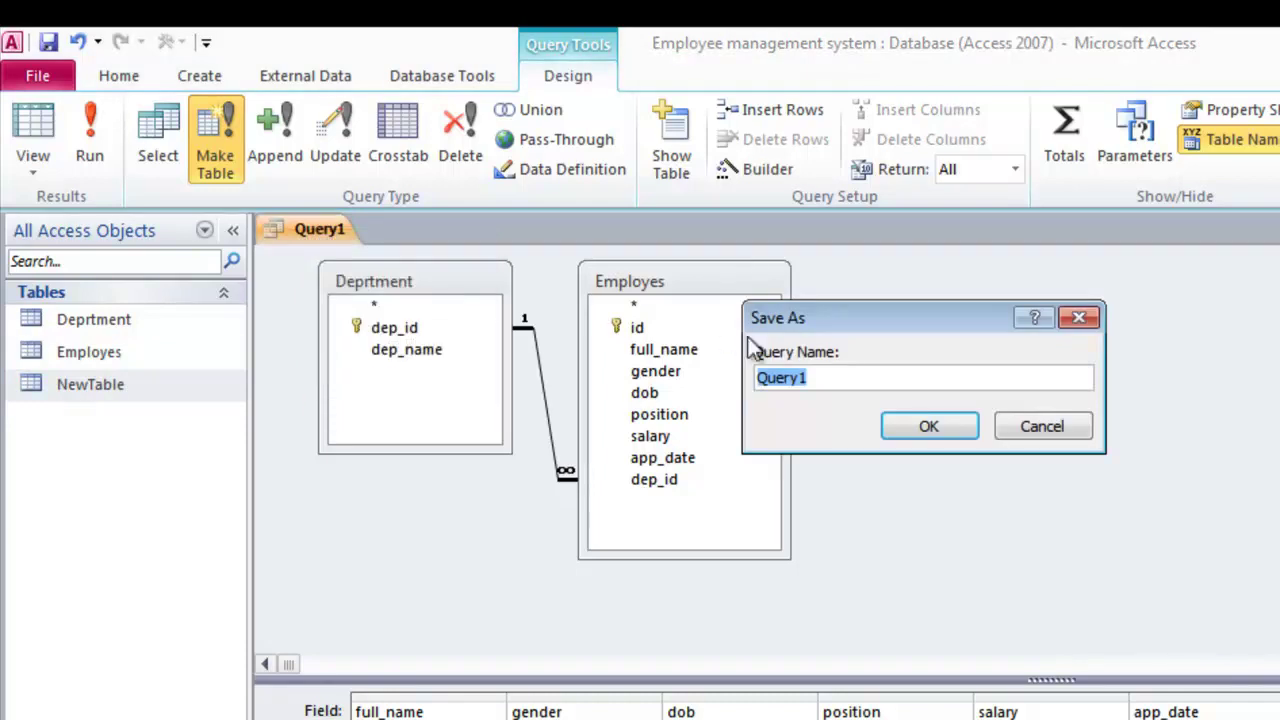
click(917, 437)
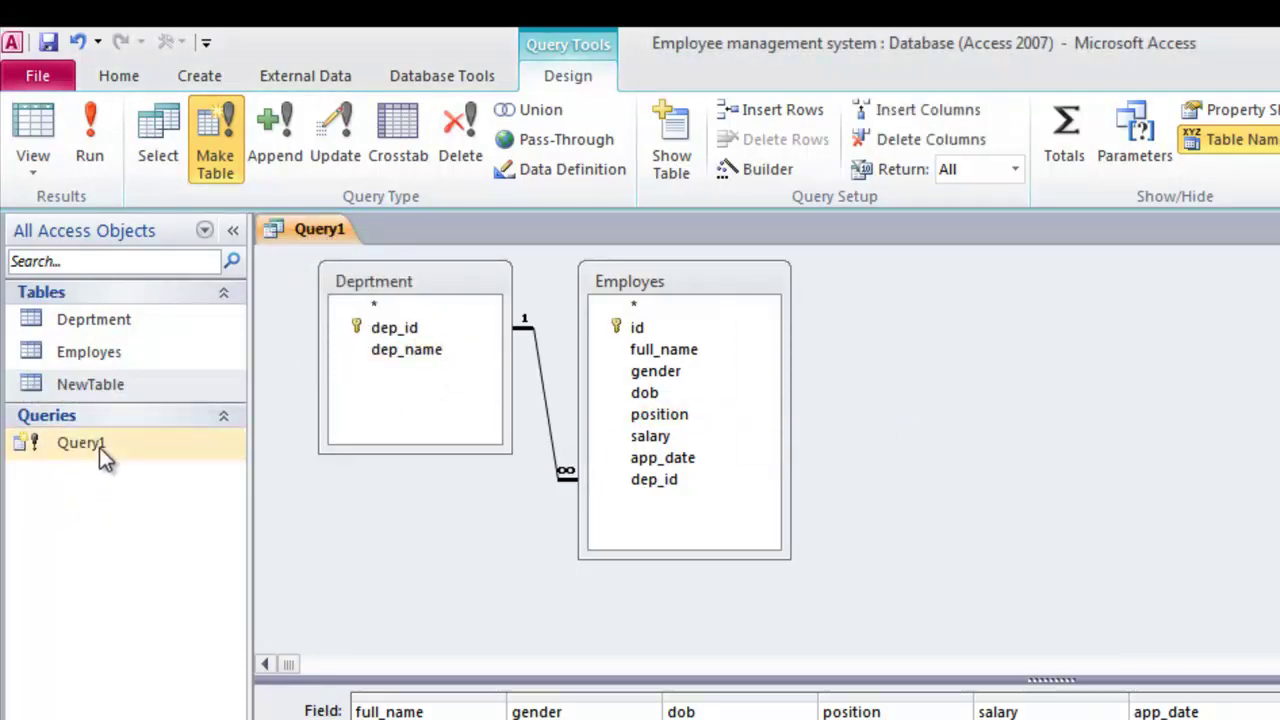
click(55, 442)
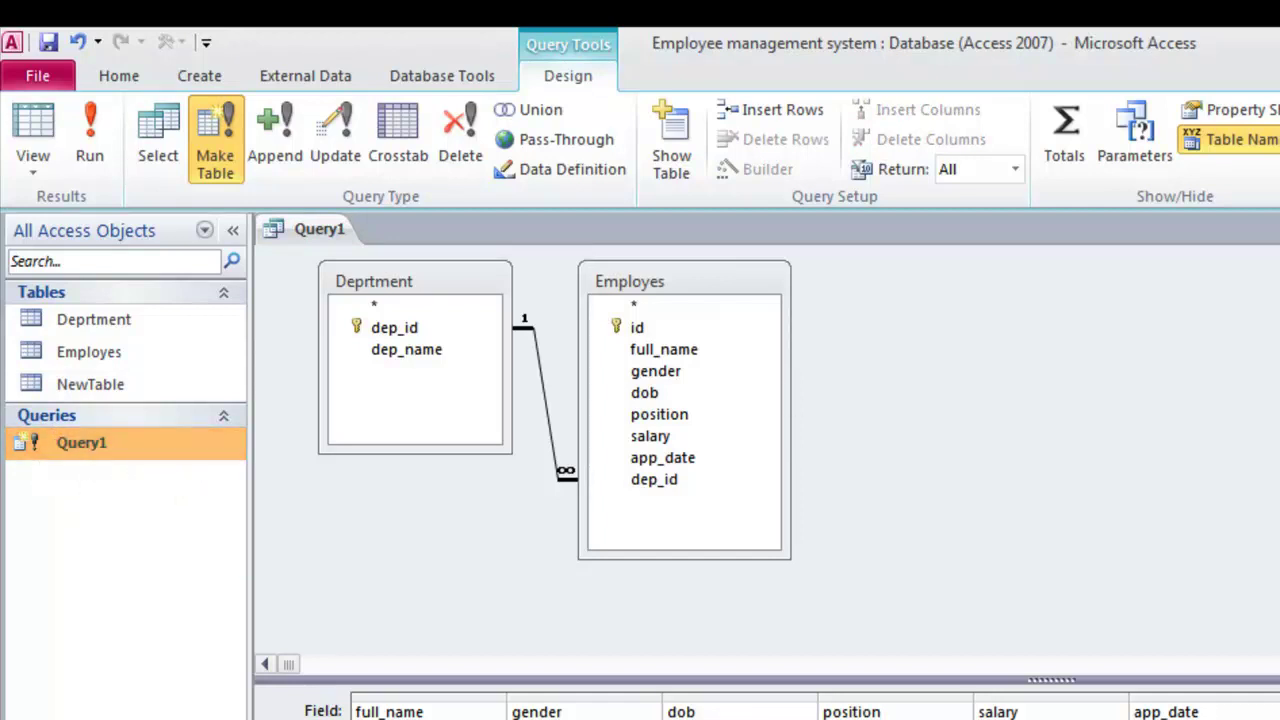
key(ctrl+w)
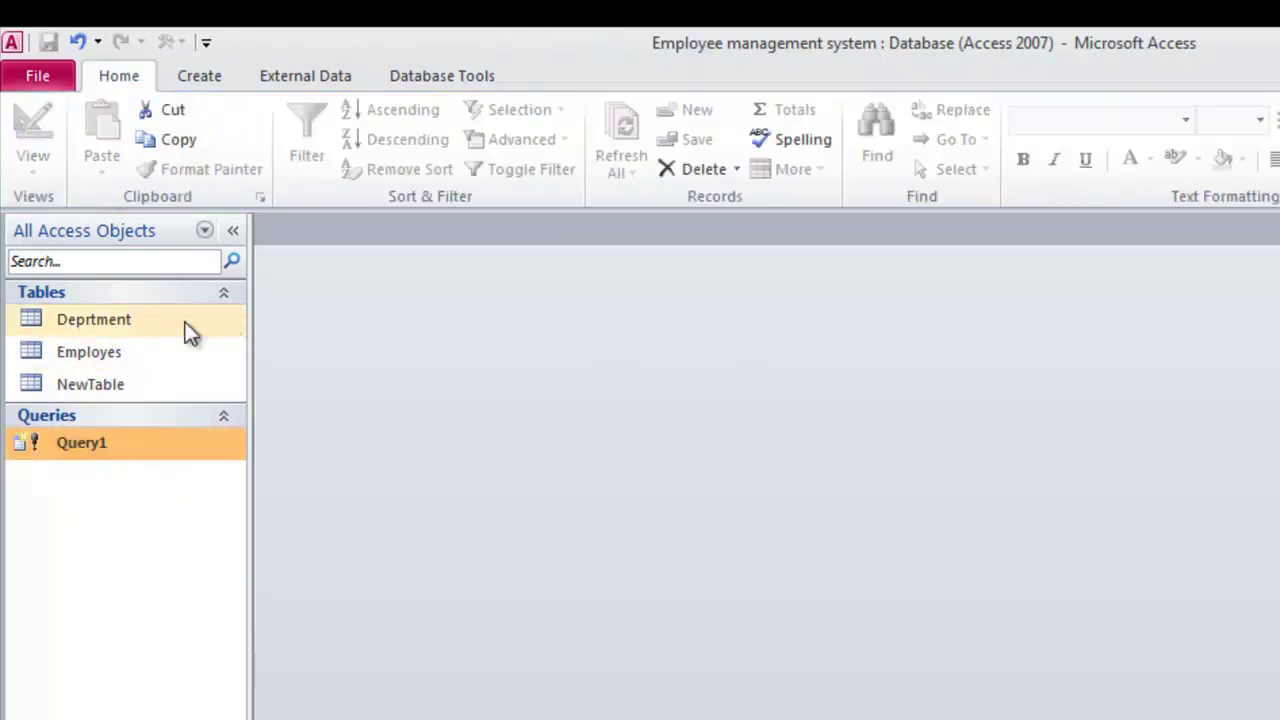
Step: Create a new query in design view with the Deprtment and Employes tables
click(206, 78)
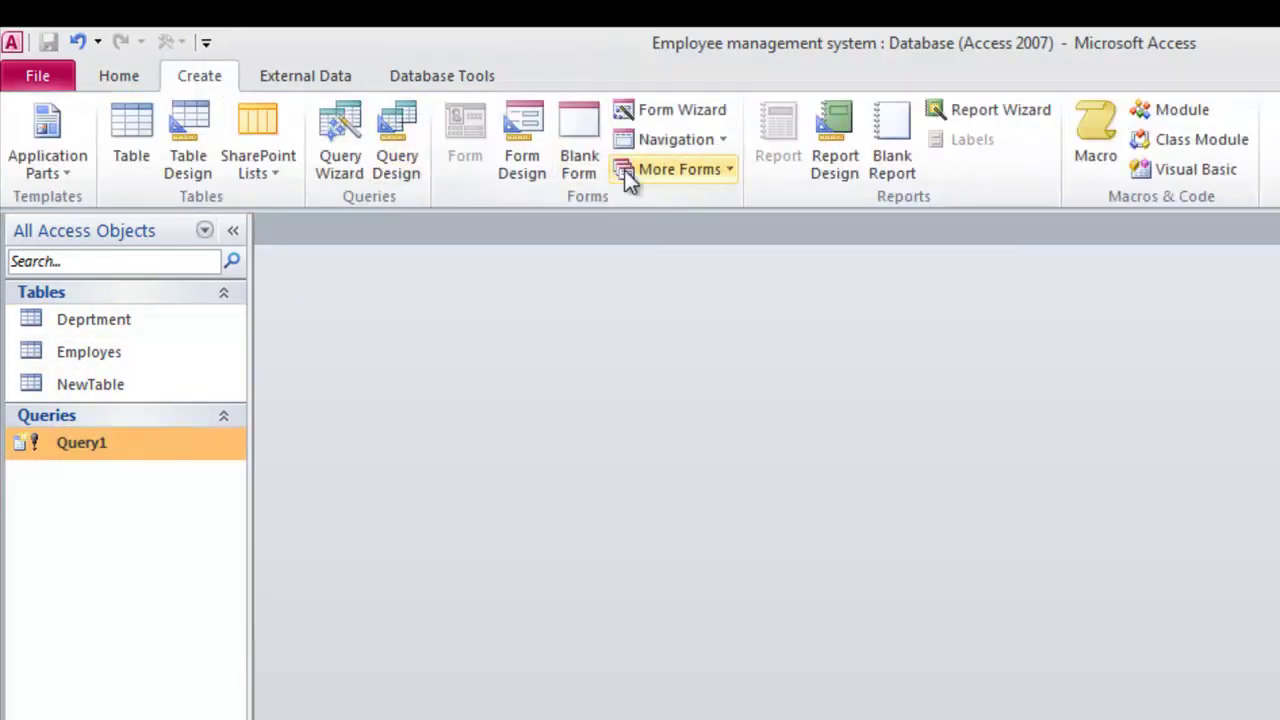
click(384, 158)
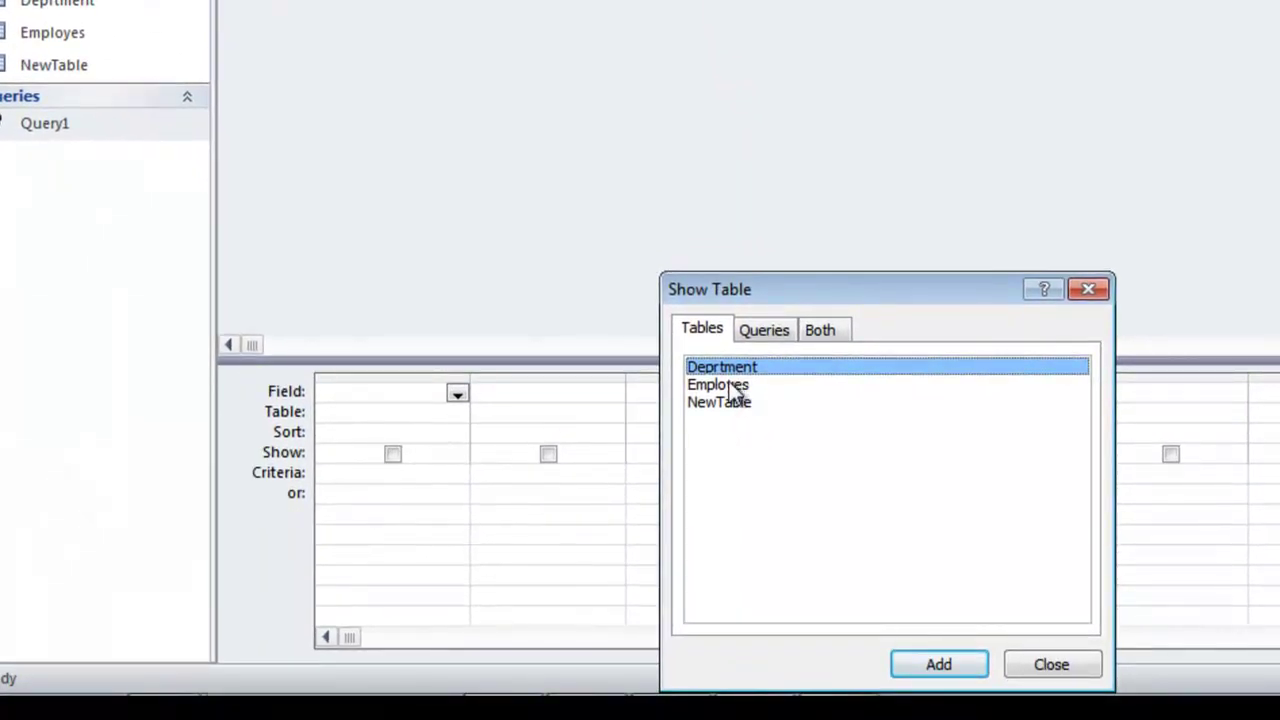
shift+click(729, 384)
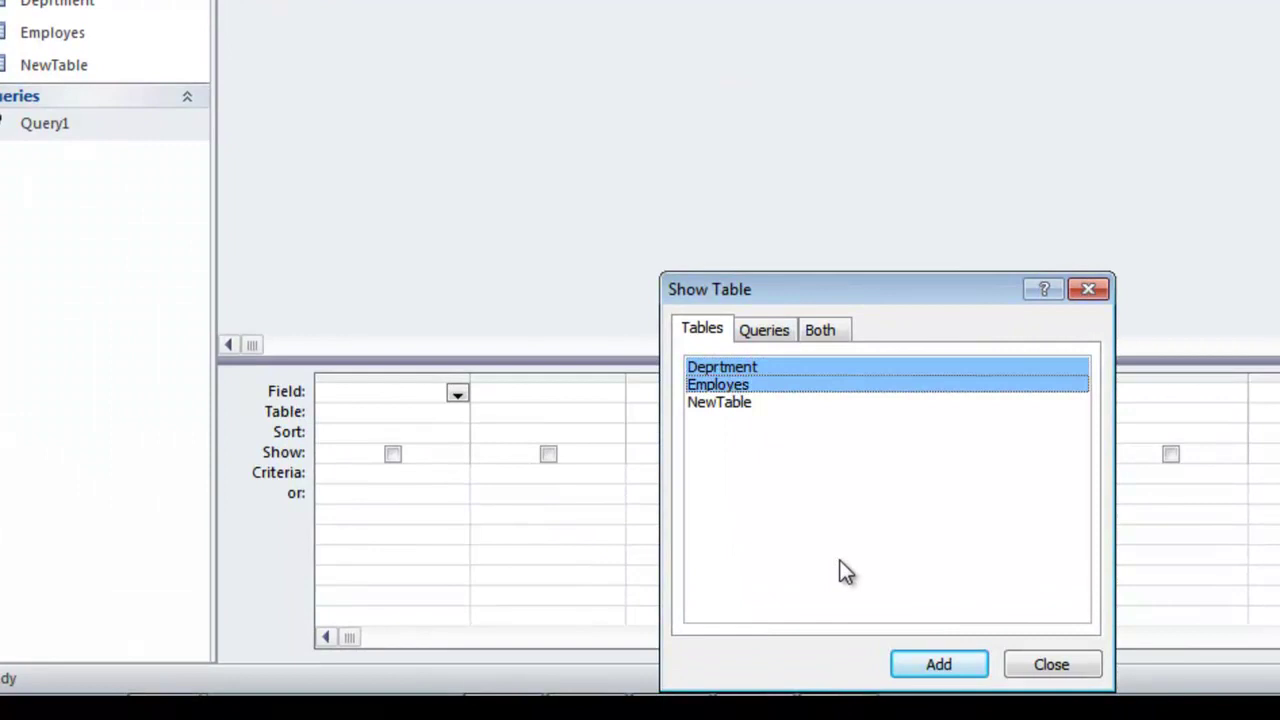
click(939, 664)
click(1051, 664)
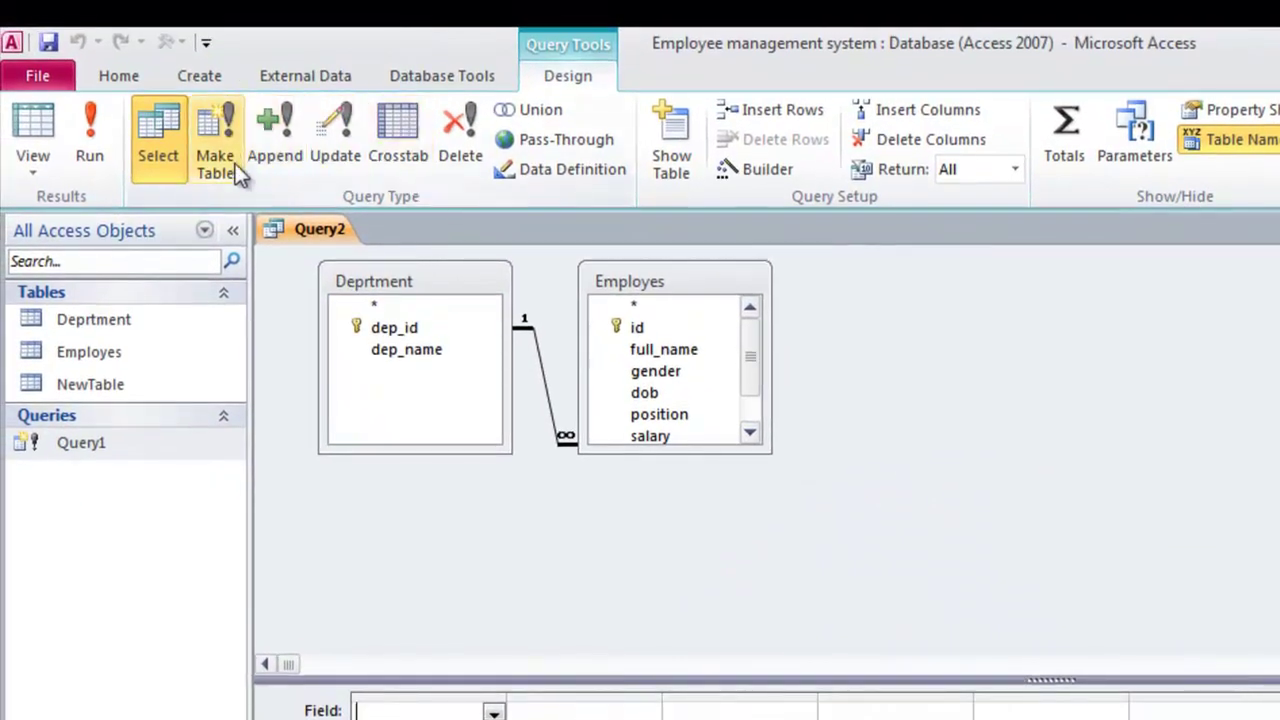
Step: Convert the query to a make-table query that targets another database, the arshif file on the Desktop
click(210, 50)
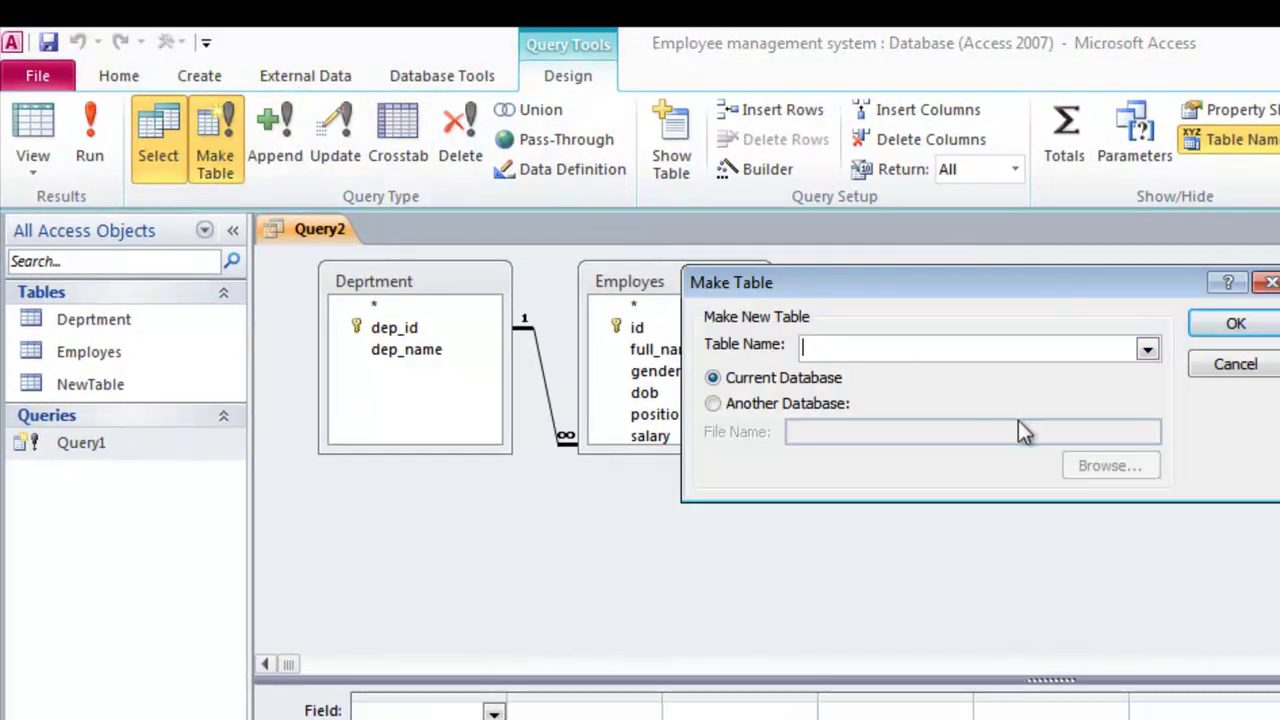
click(742, 405)
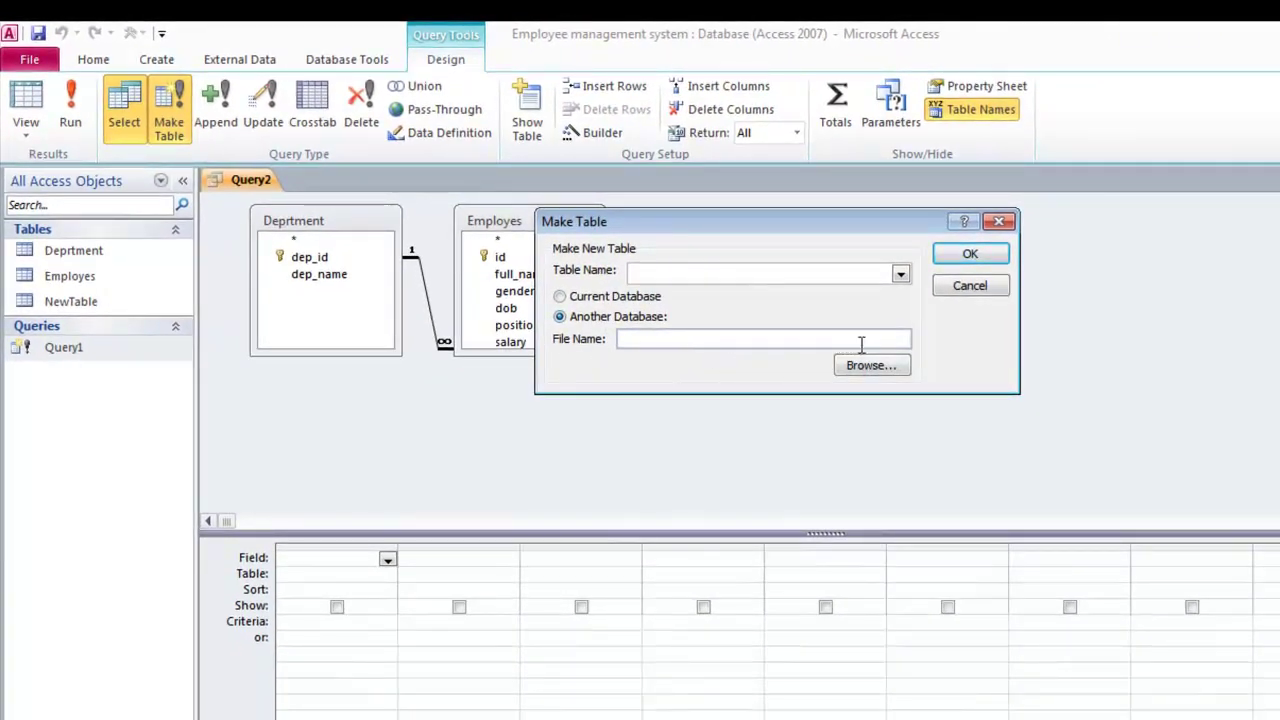
click(840, 339)
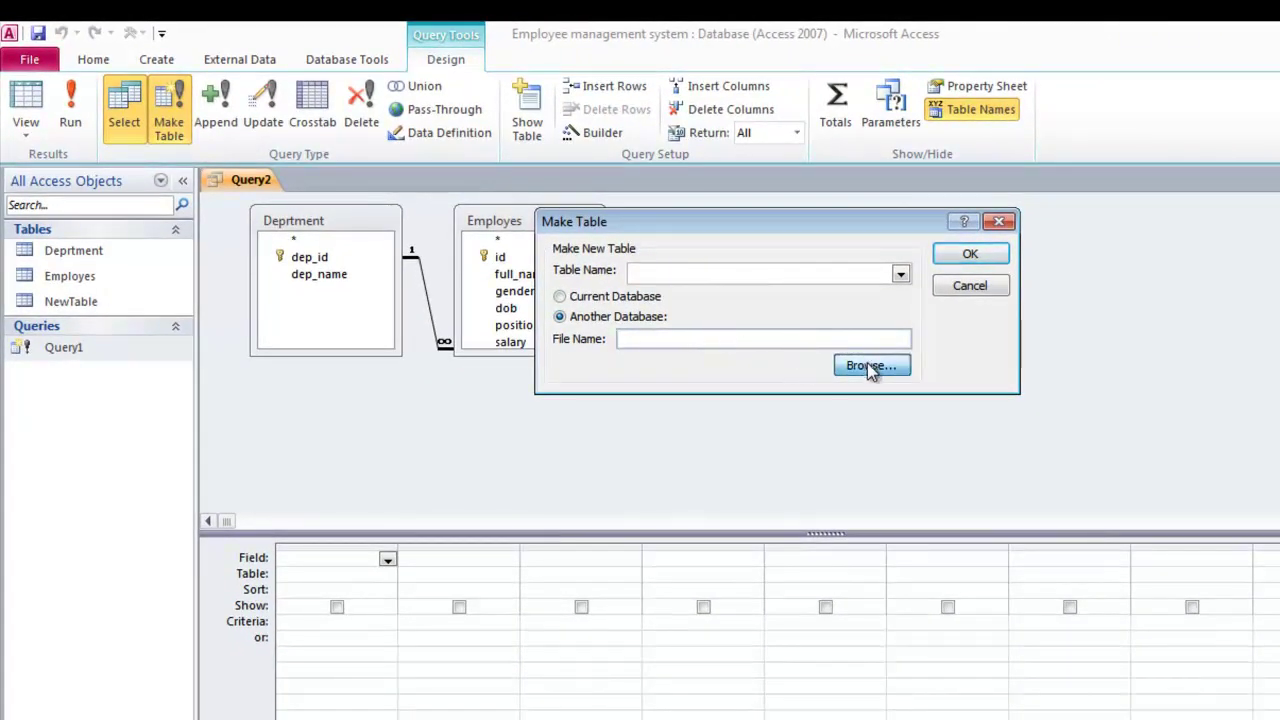
key(alt+b)
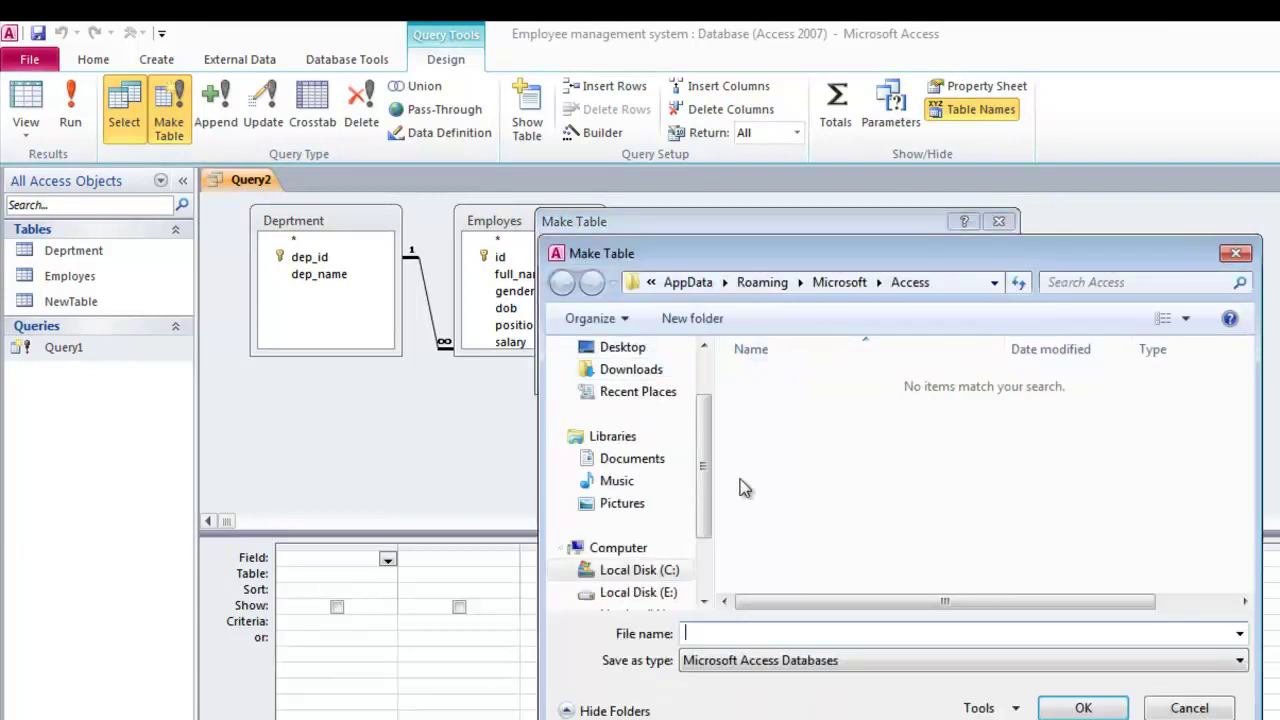
scroll(700, 557, down, 1)
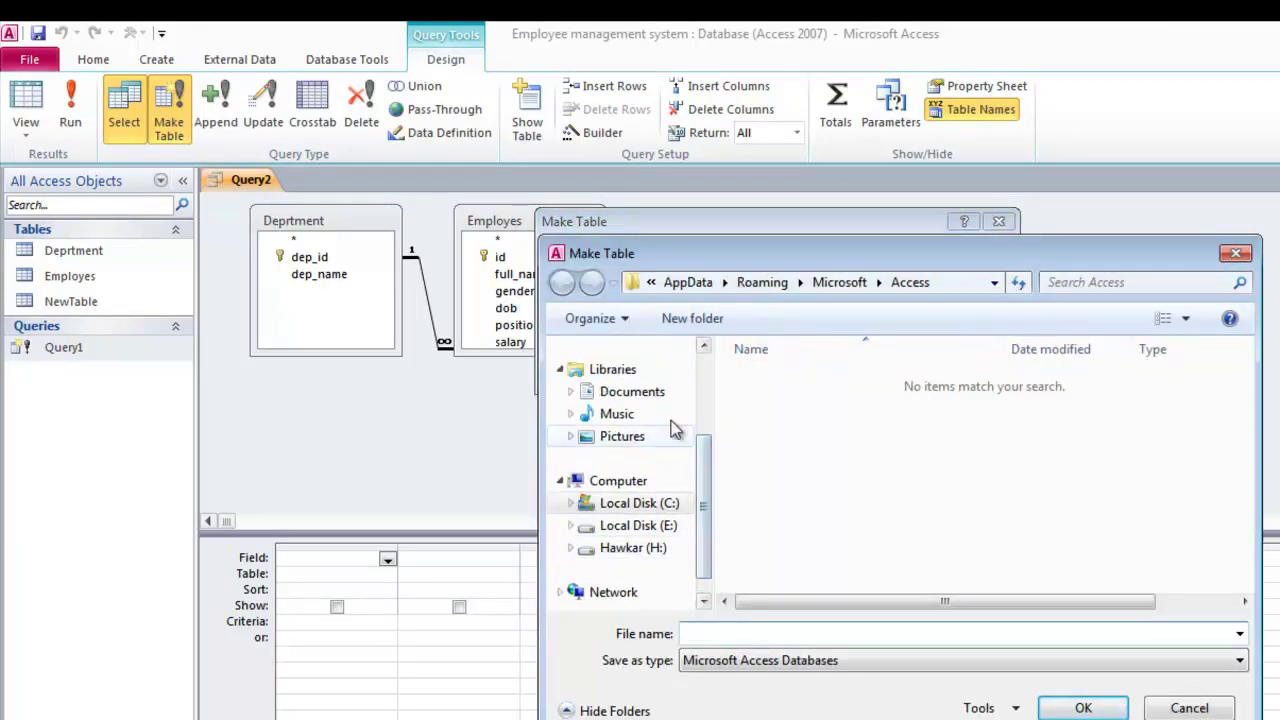
scroll(650, 380, up, 3)
click(640, 357)
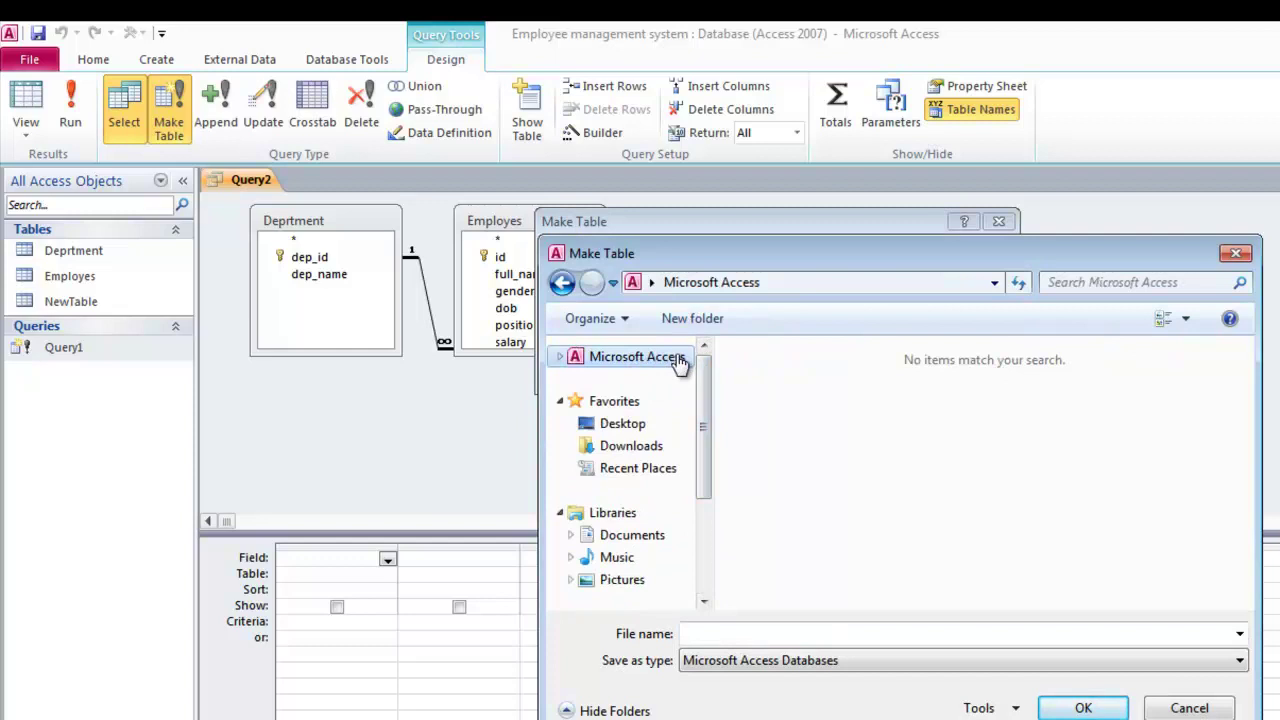
click(630, 423)
scroll(1000, 470, down, 3)
scroll(1003, 569, down, 5)
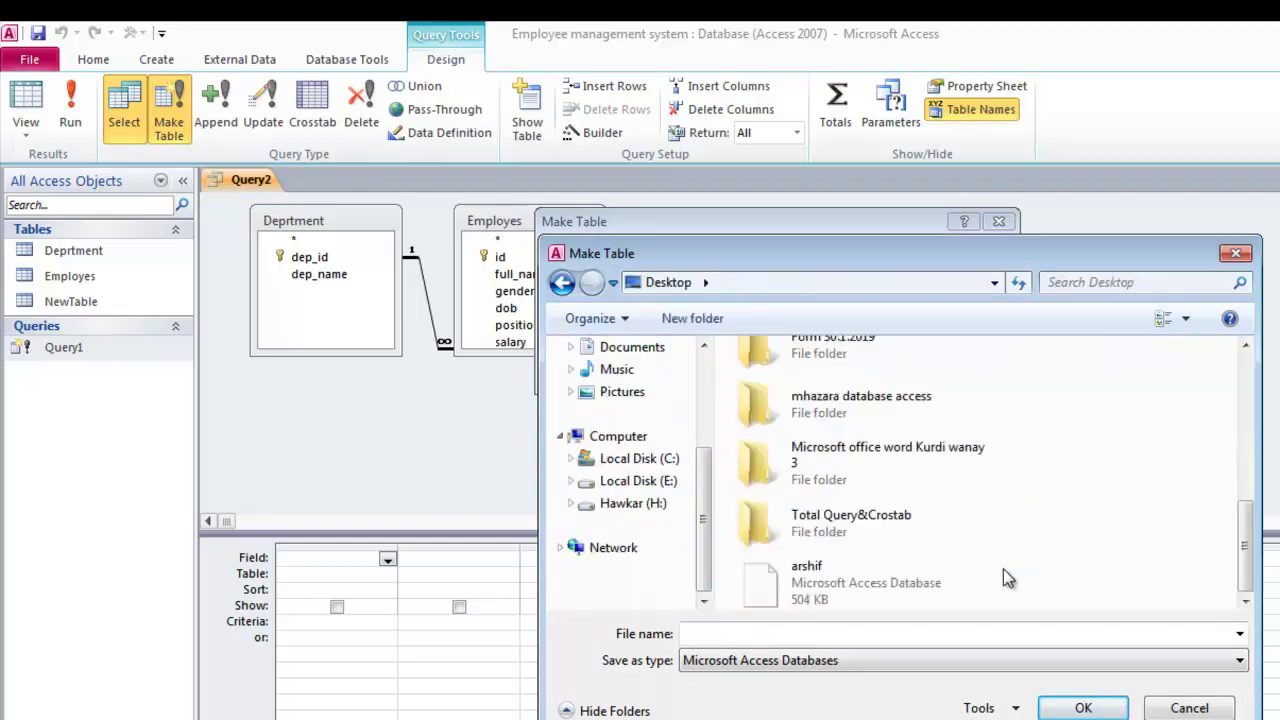
click(881, 568)
click(1082, 706)
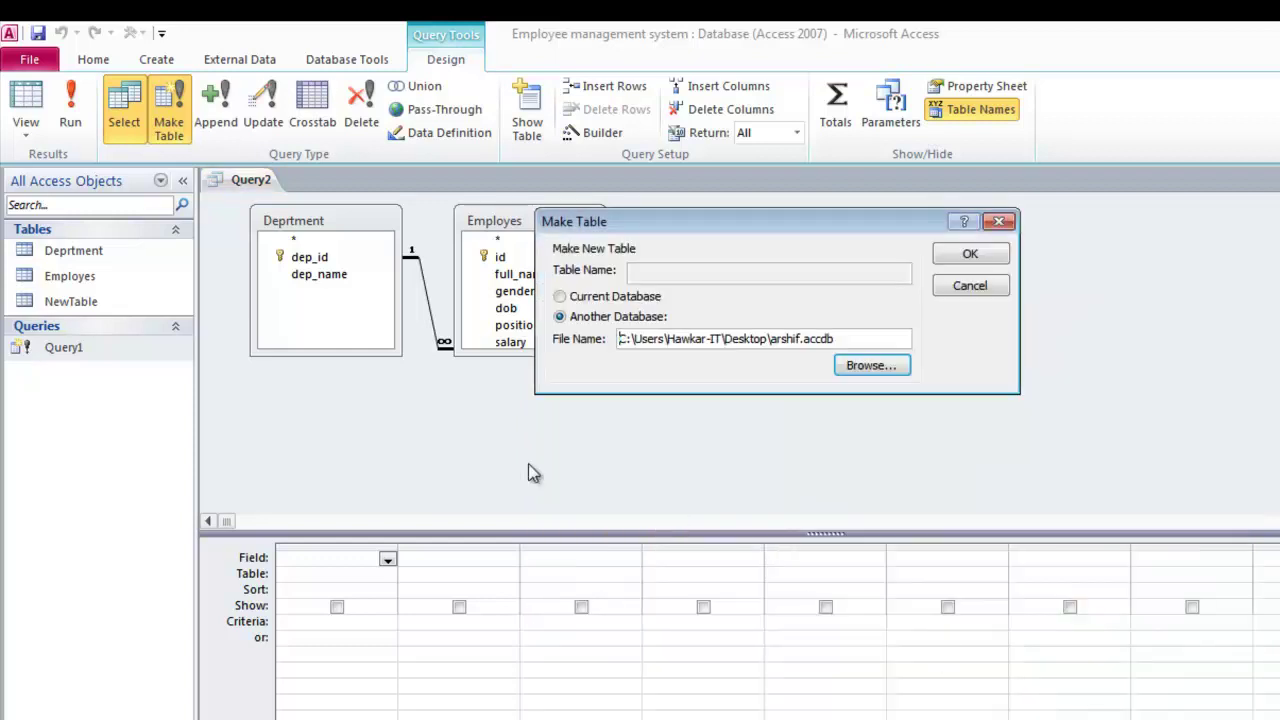
Step: Name the new table B and try to run the make-table query
click(803, 273)
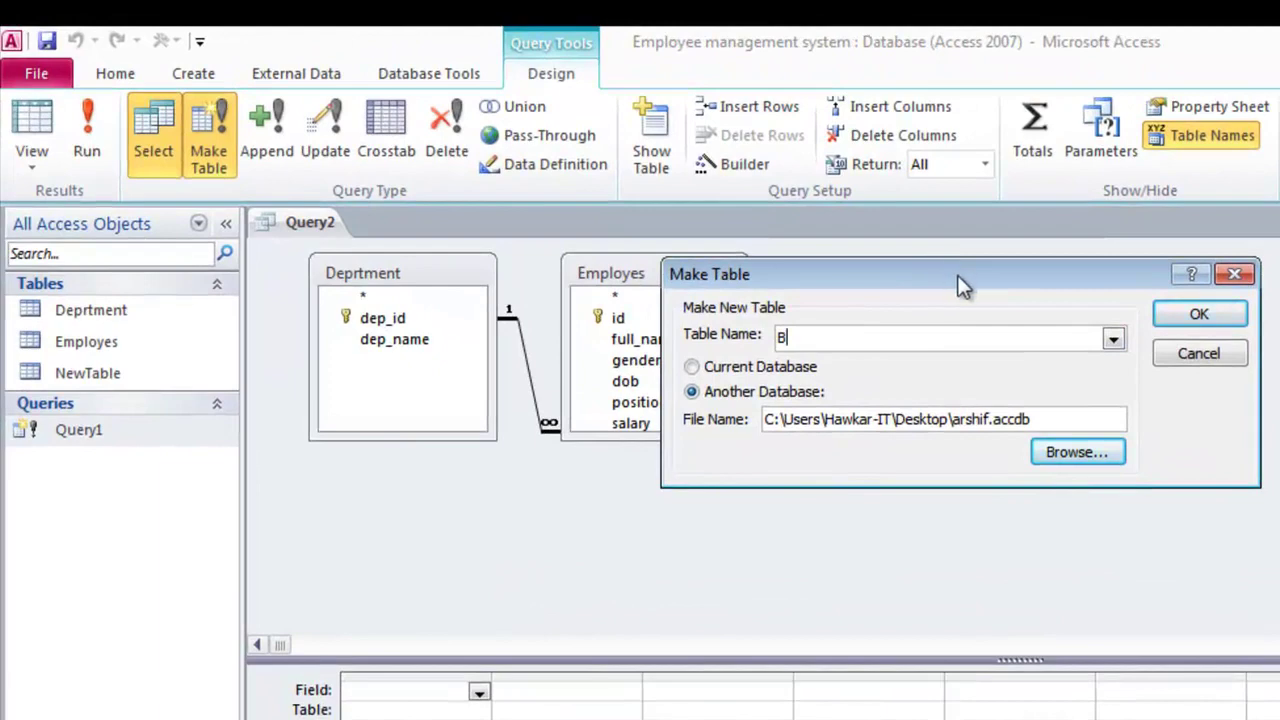
click(1199, 318)
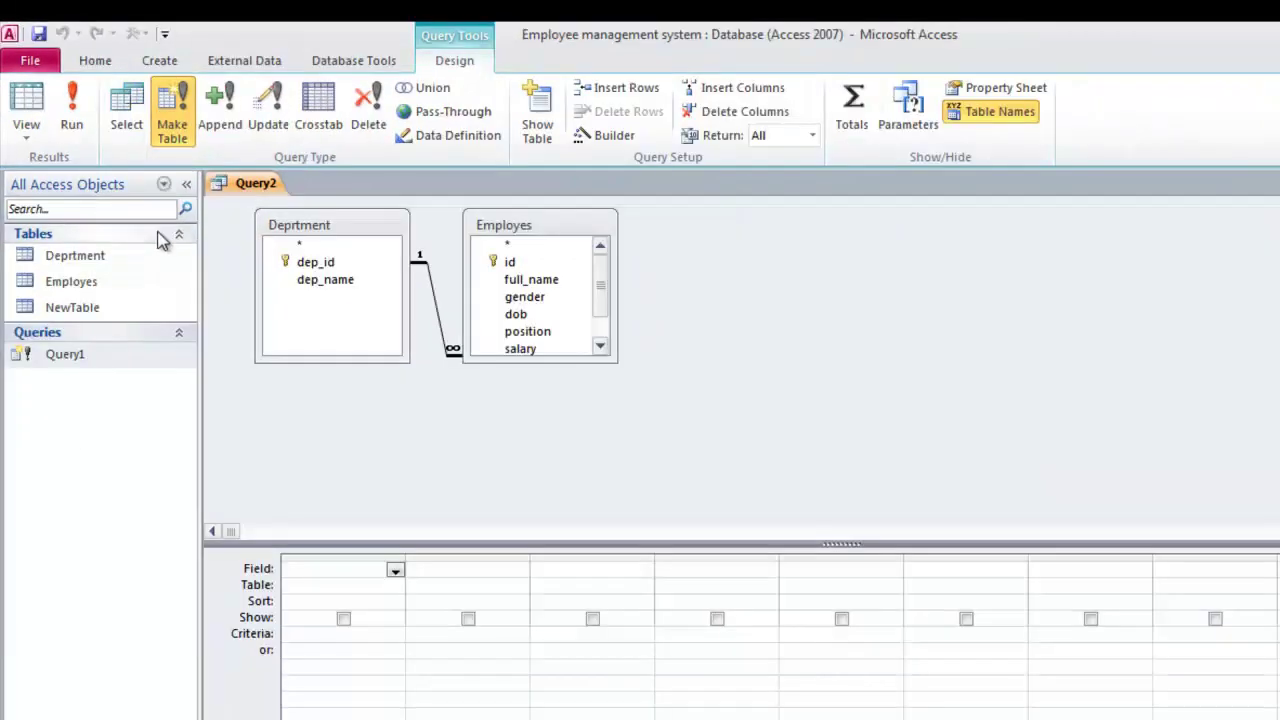
click(72, 120)
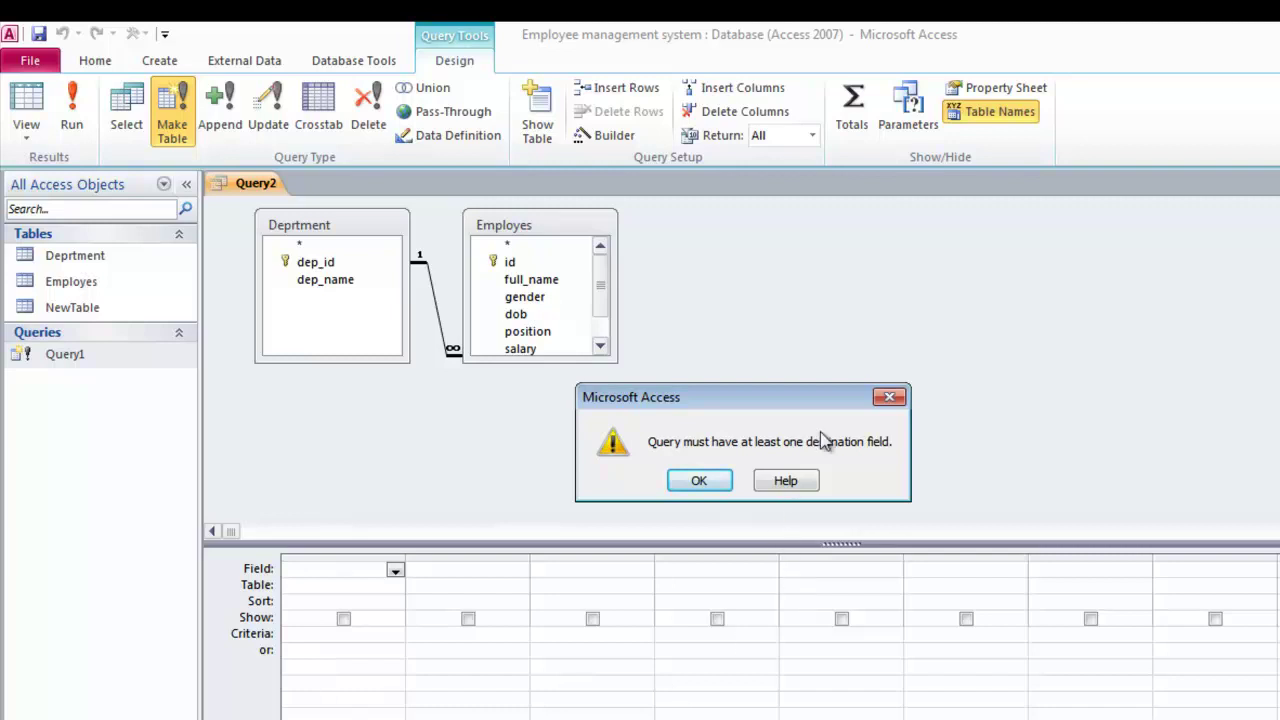
click(889, 397)
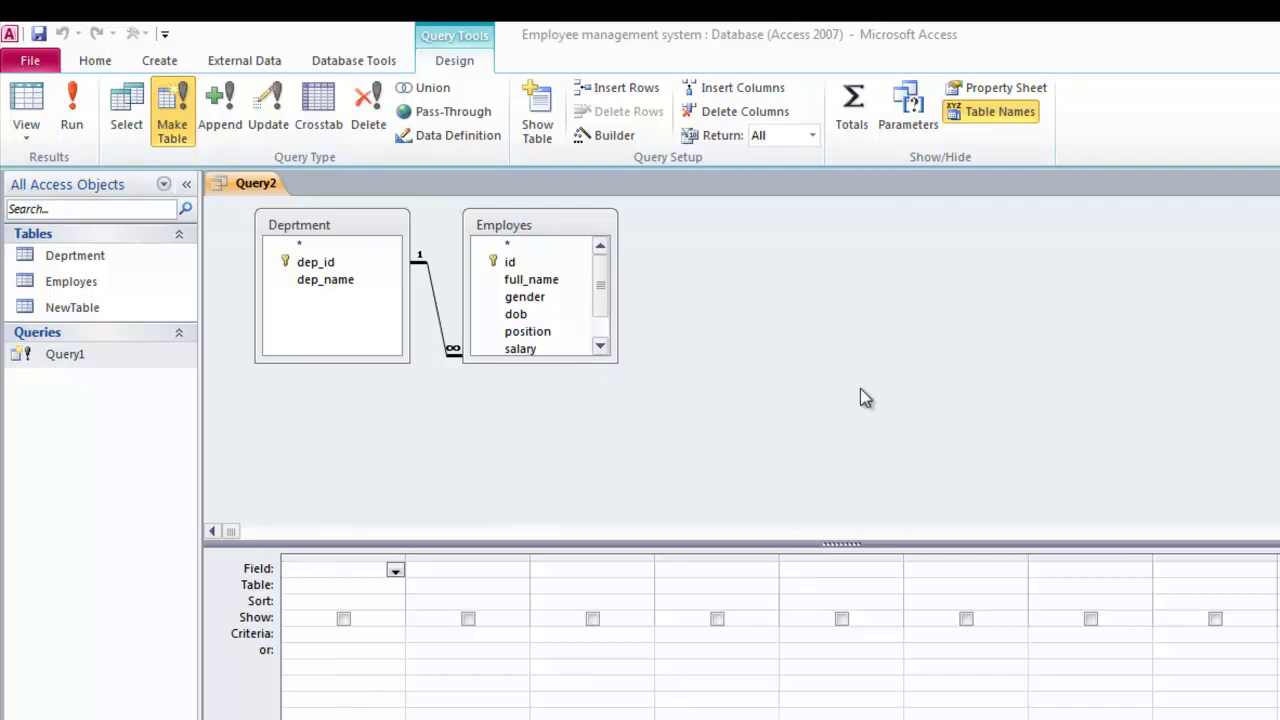
Step: Add all Employes fields except id to the query grid, followed by dep_id and dep_name from Deprtment
double_click(497, 226)
drag(505, 272, 370, 603)
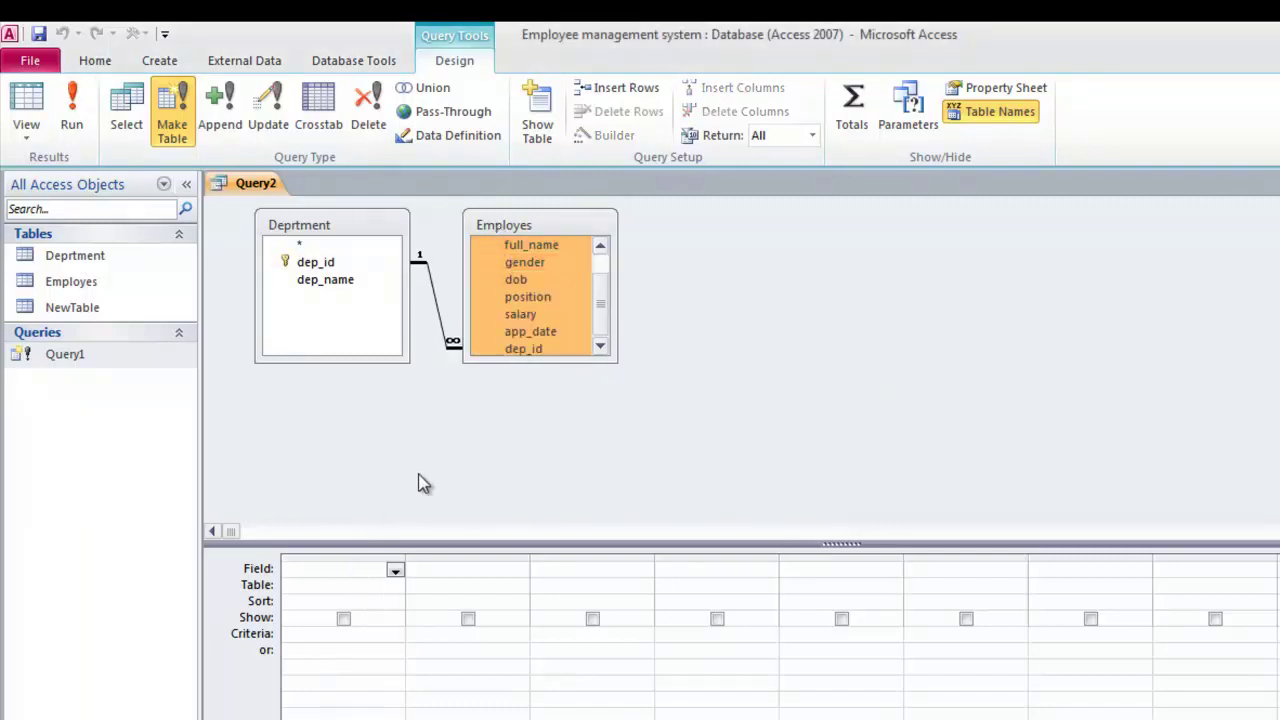
drag(531, 329, 340, 572)
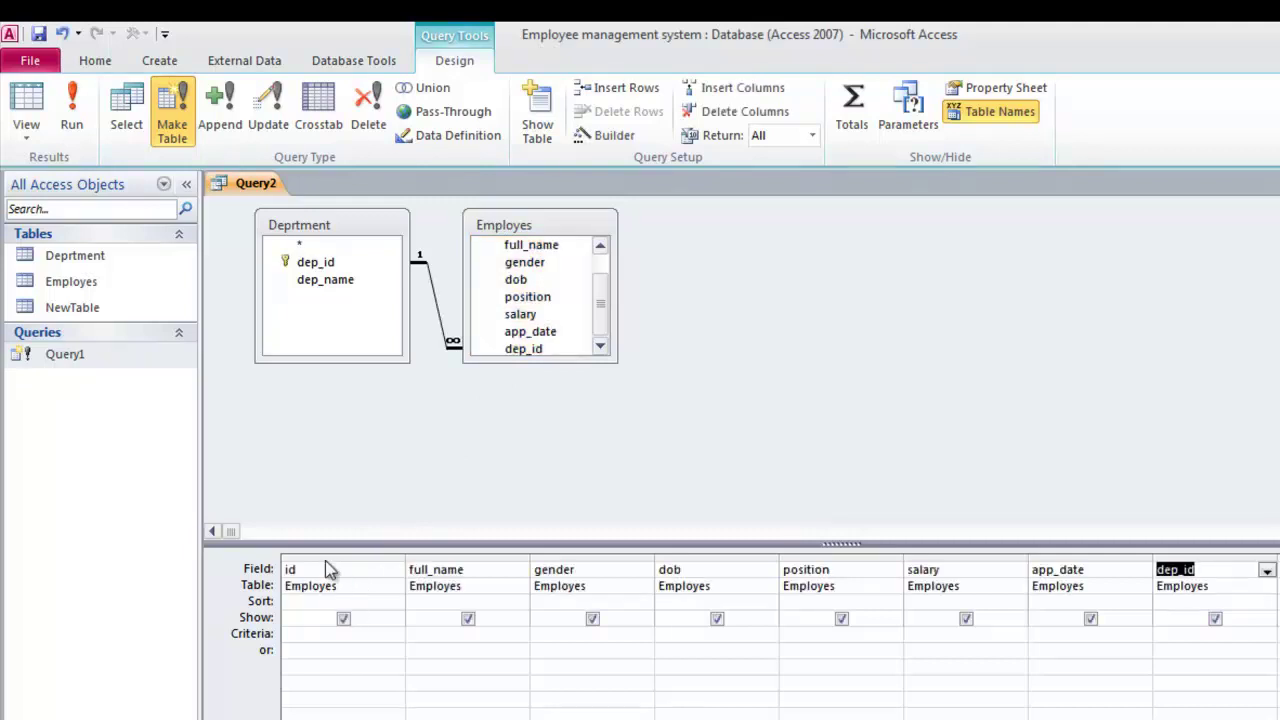
click(327, 559)
key(Delete)
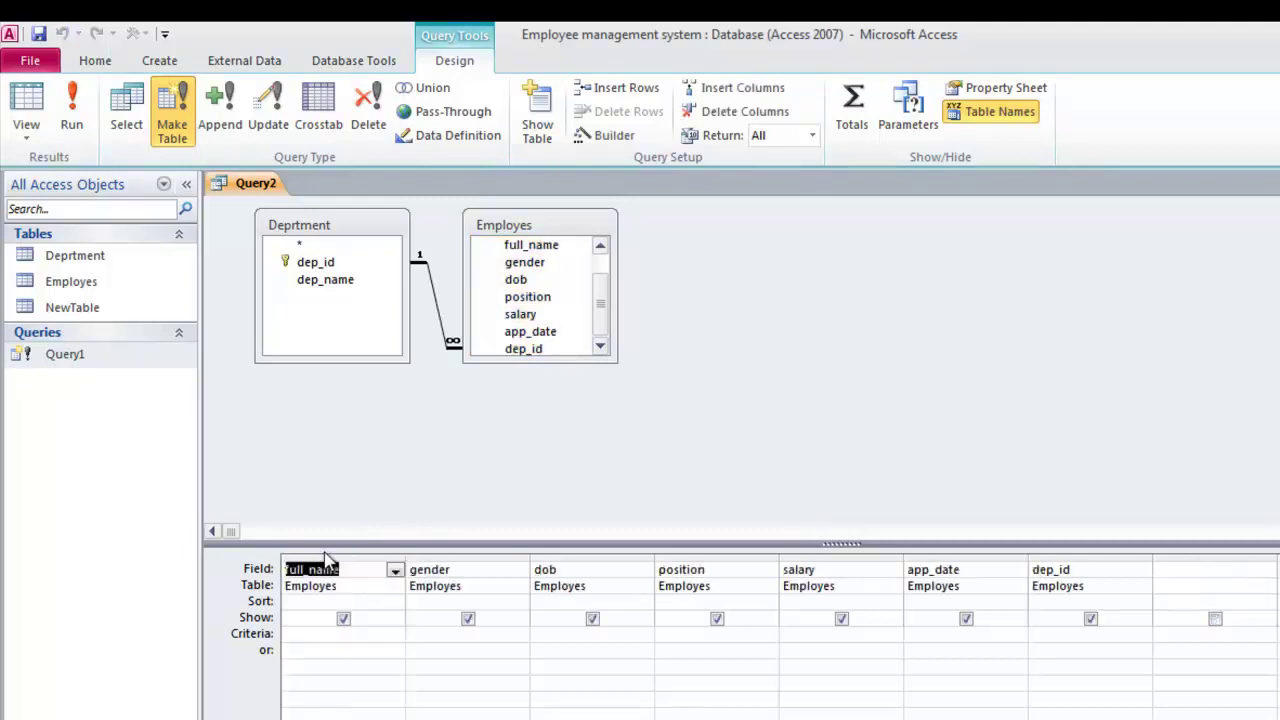
double_click(320, 226)
drag(334, 277, 1168, 574)
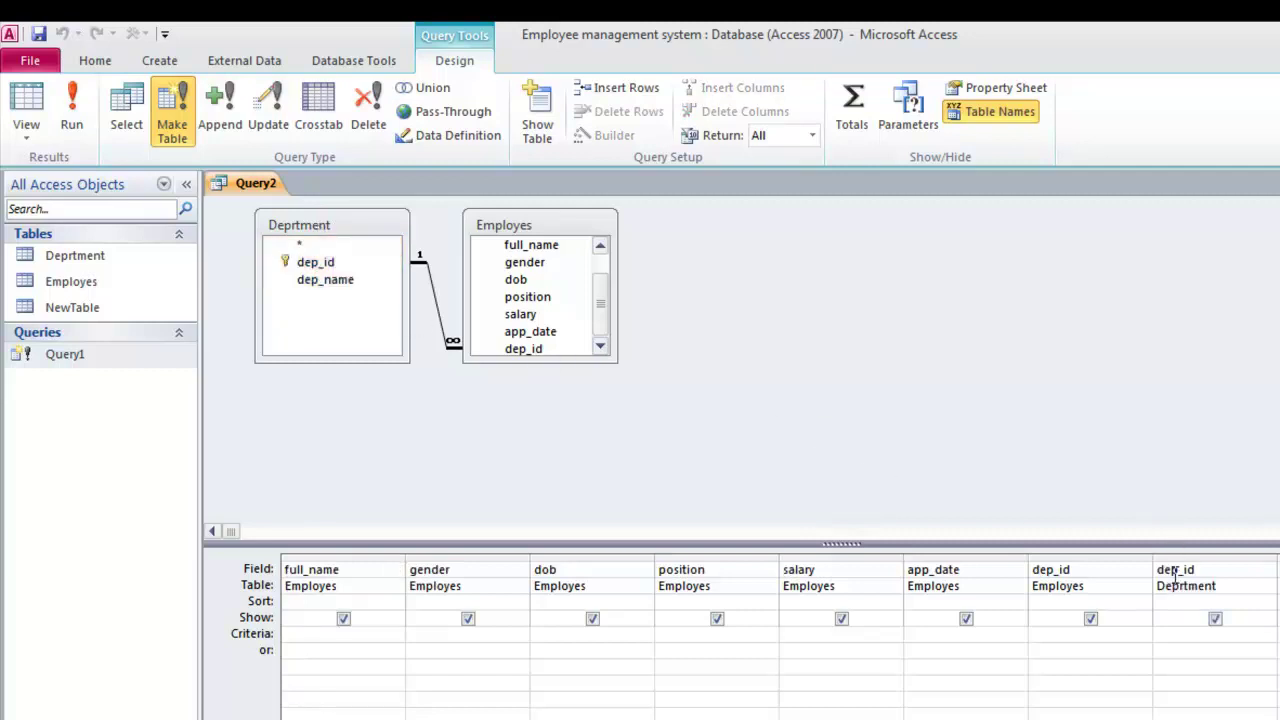
Step: Run the make-table query, approve creating the new table, and check table B in the arshif database
click(72, 122)
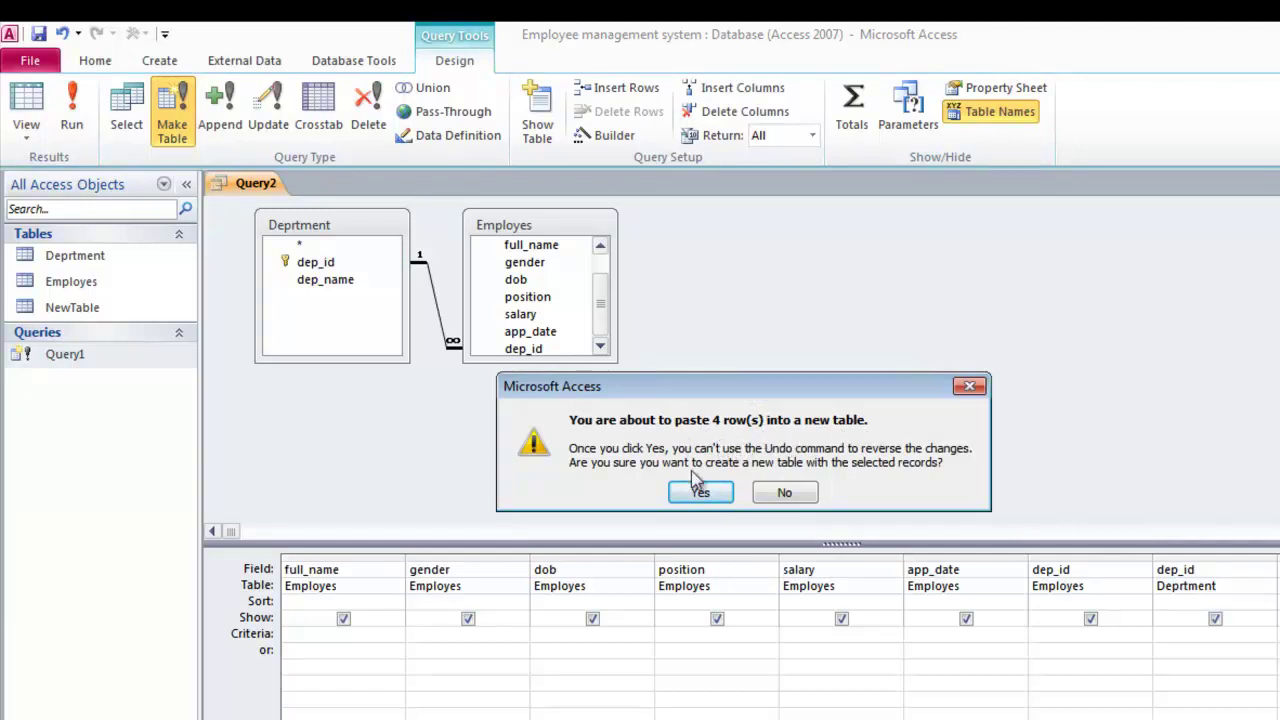
click(712, 497)
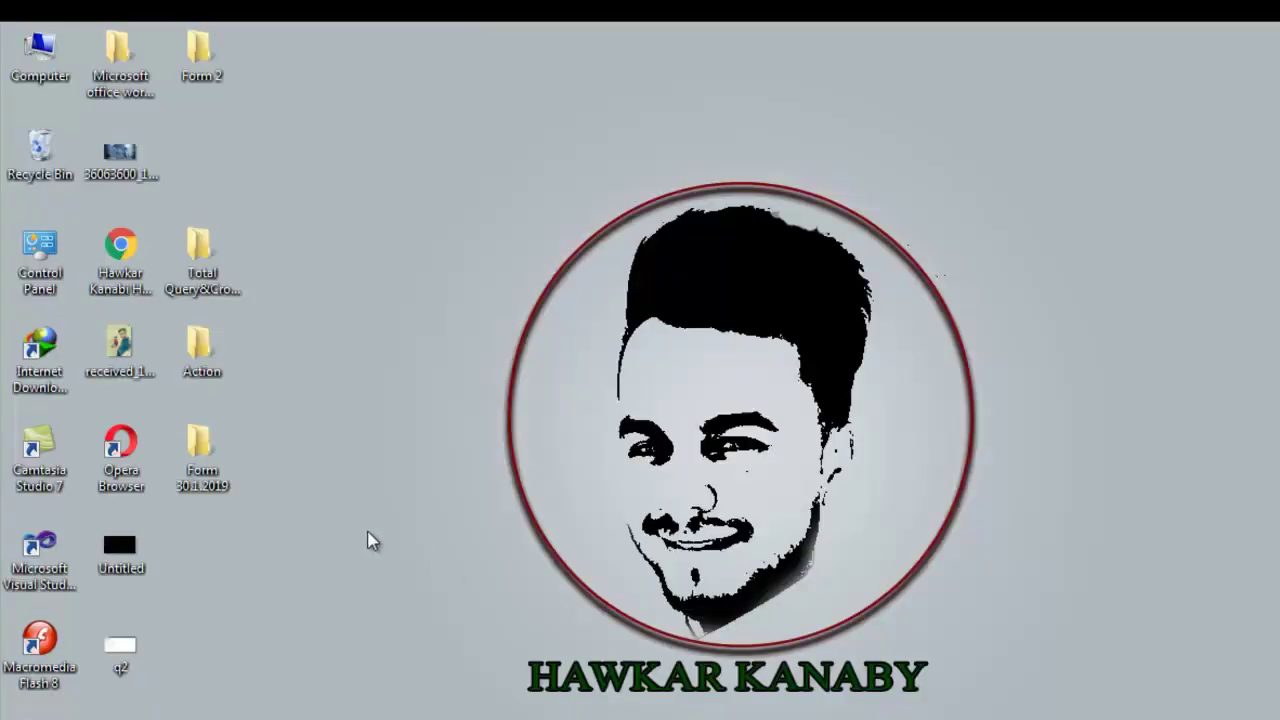
click(121, 718)
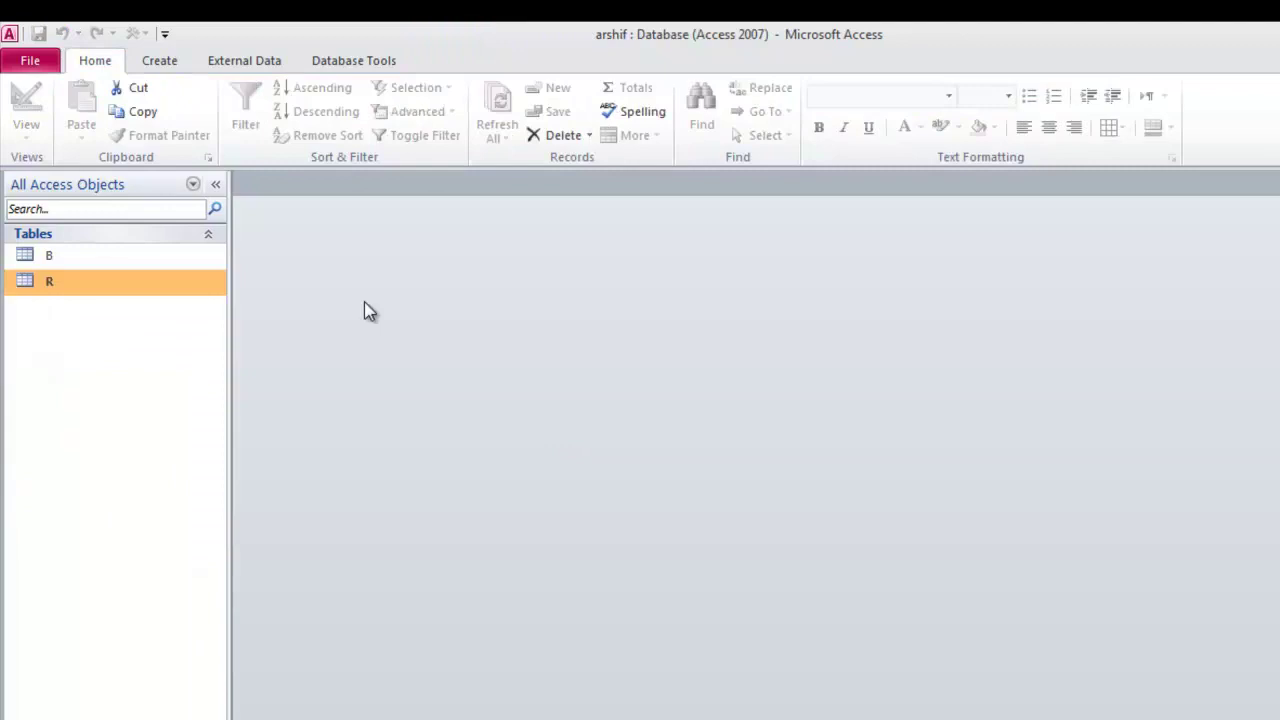
click(50, 259)
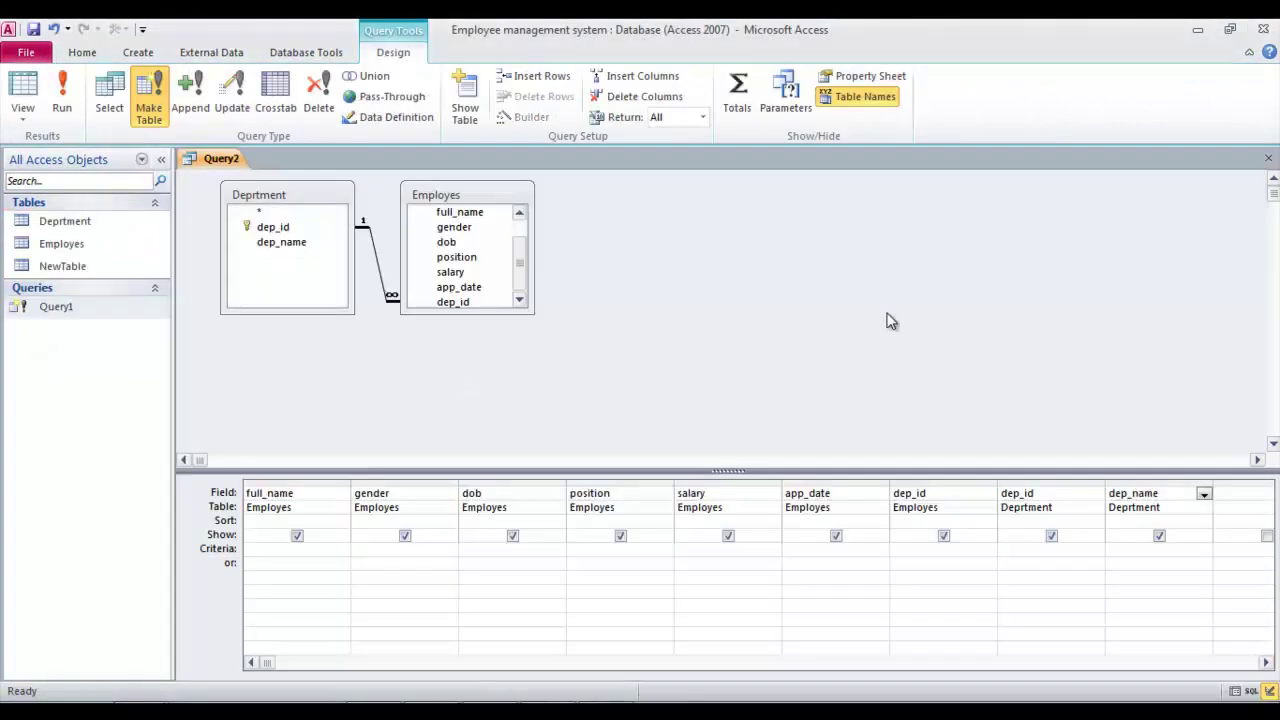
Step: Close the design in the Employee management system database and save the make-table query as Query2
click(1268, 158)
click(569, 416)
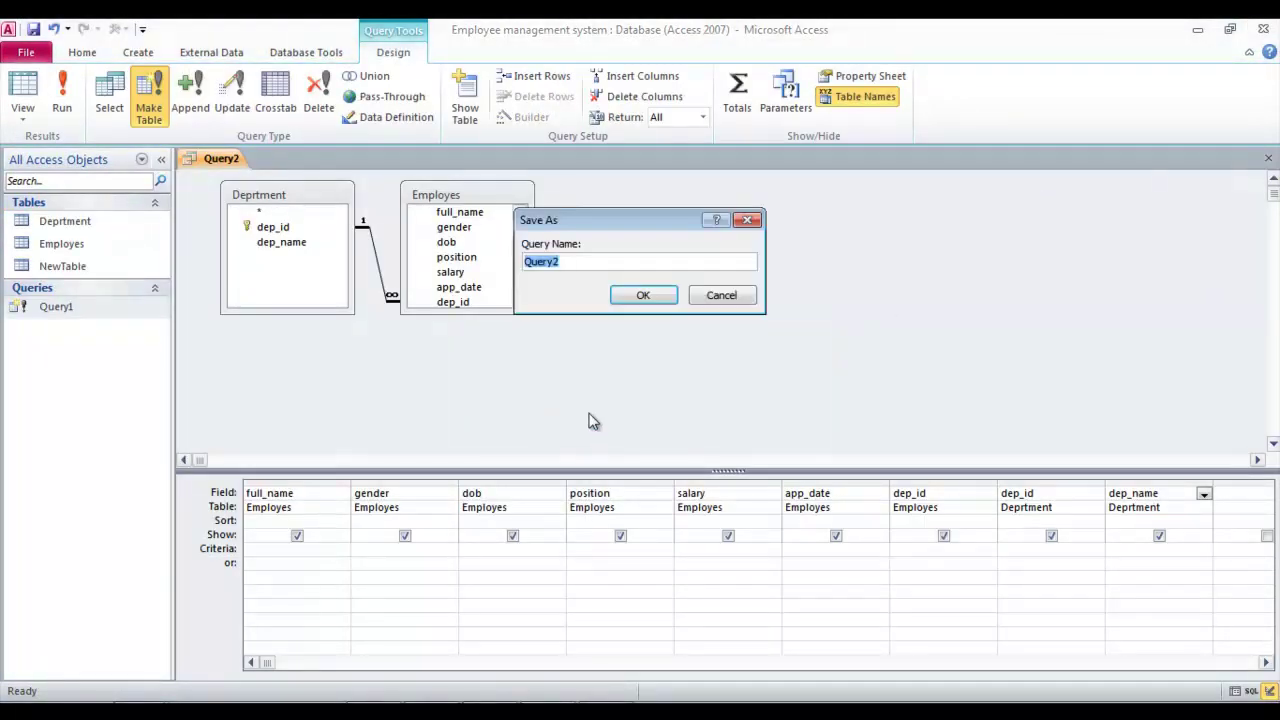
click(660, 295)
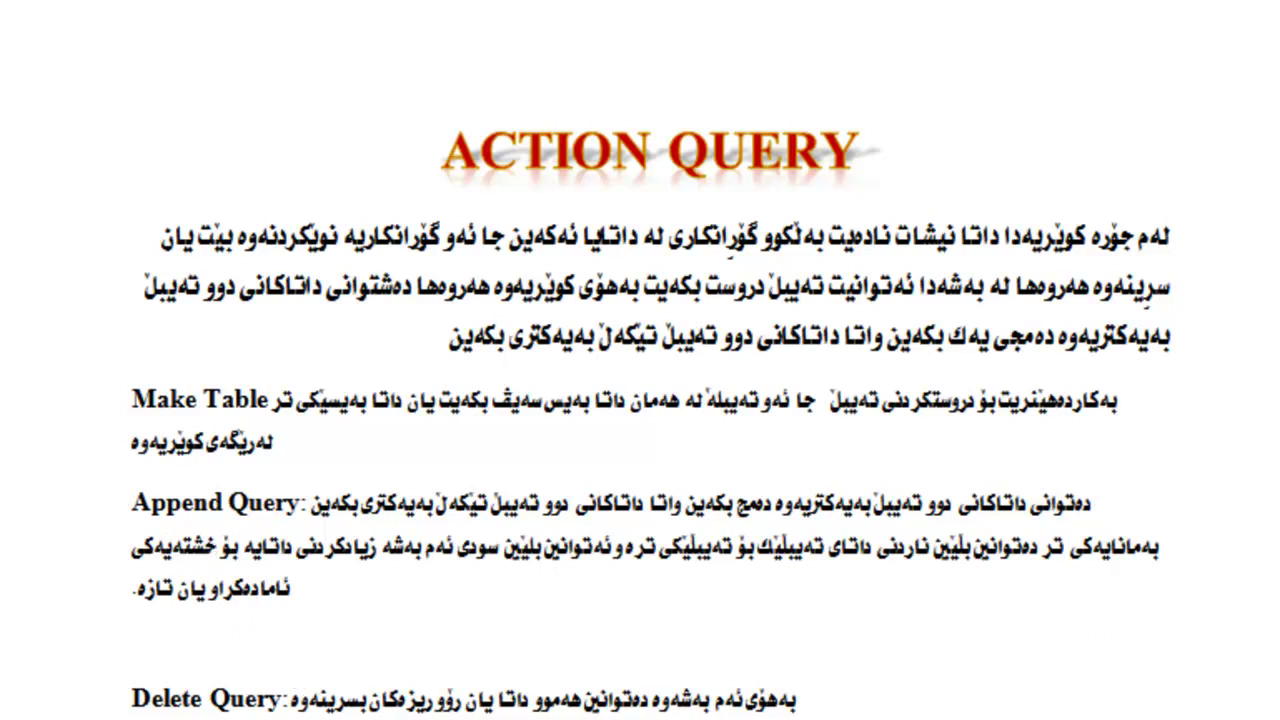
Step: Switch to the Action Query exercise document and read which fields and position condition the second example requires
scroll(661, 503, down, 12)
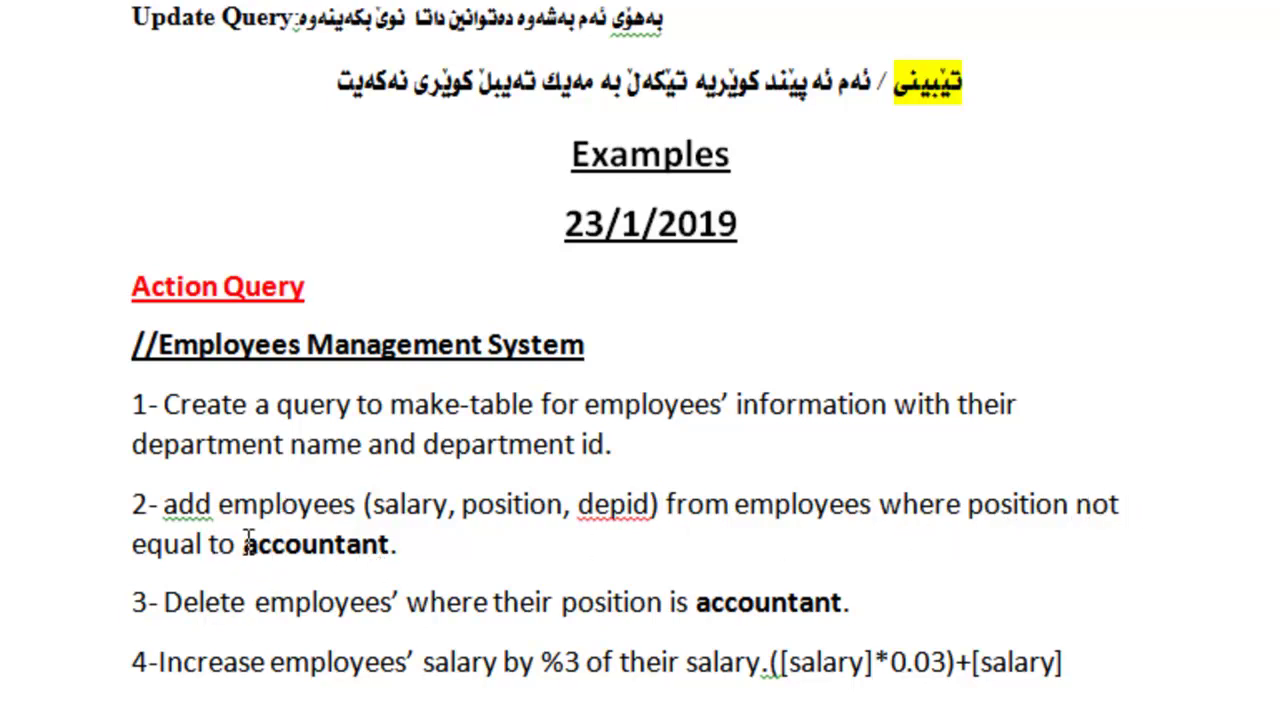
double_click(352, 503)
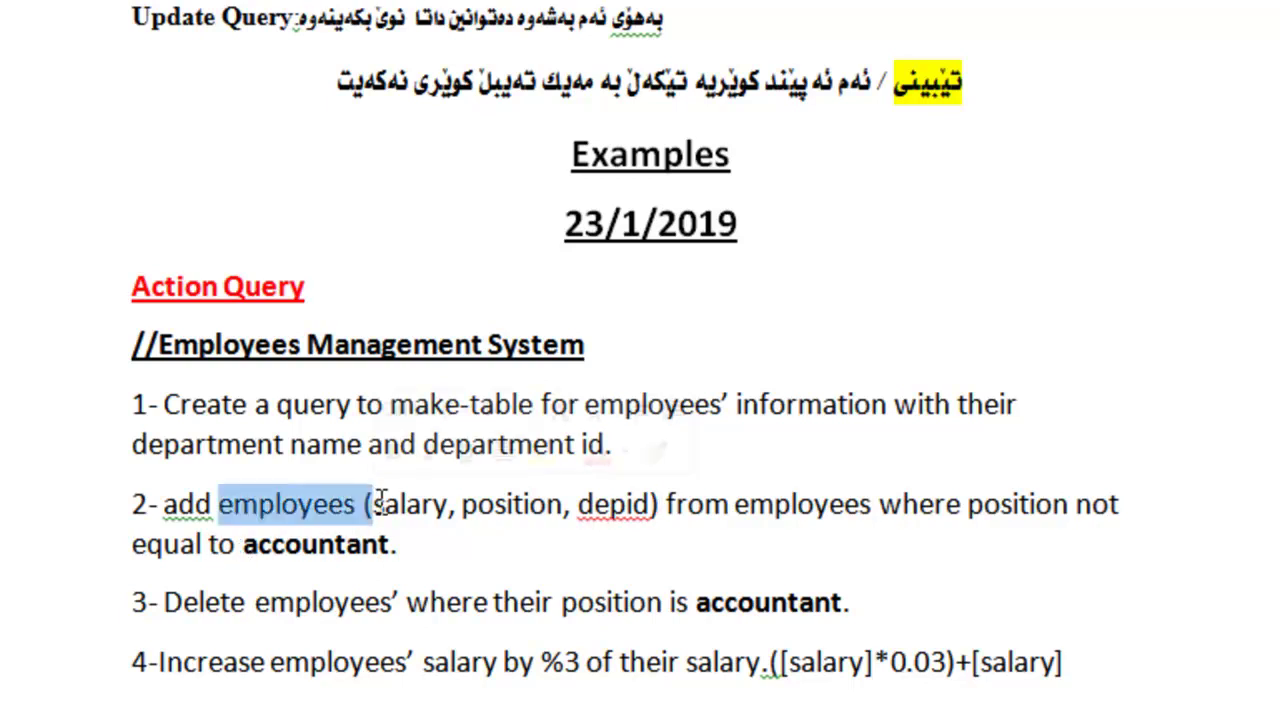
click(410, 505)
double_click(410, 505)
double_click(540, 510)
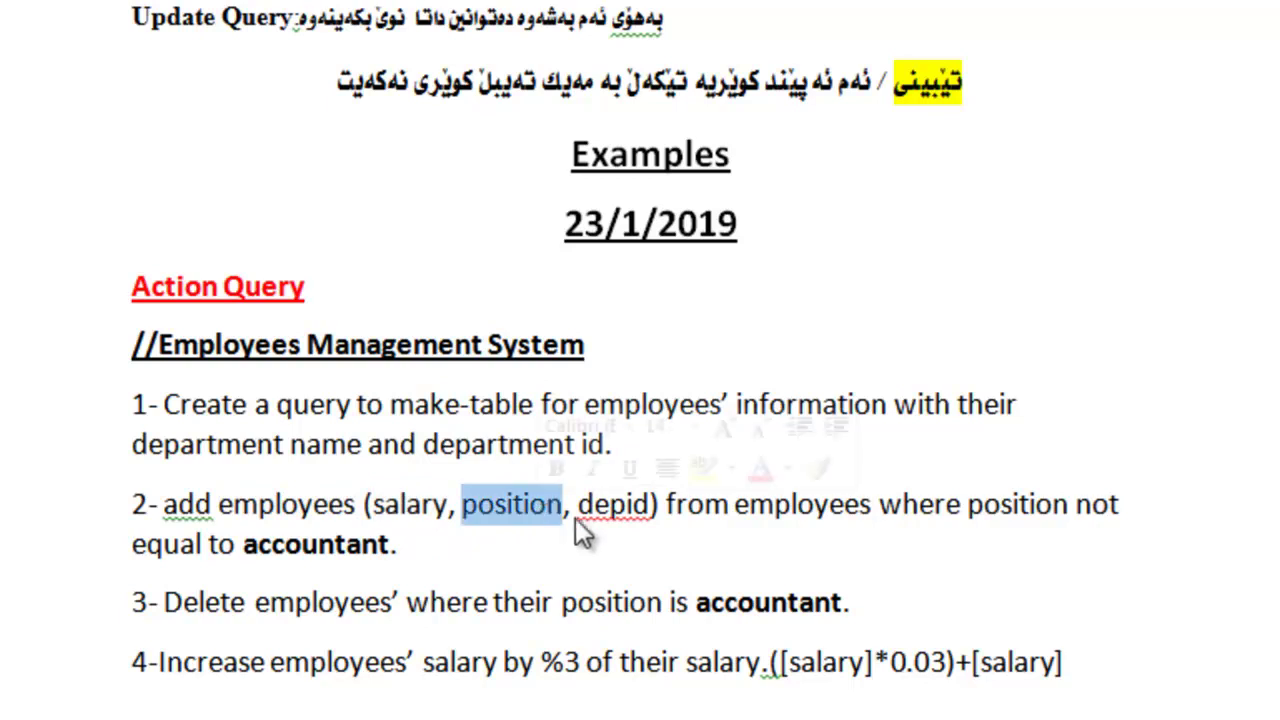
double_click(612, 505)
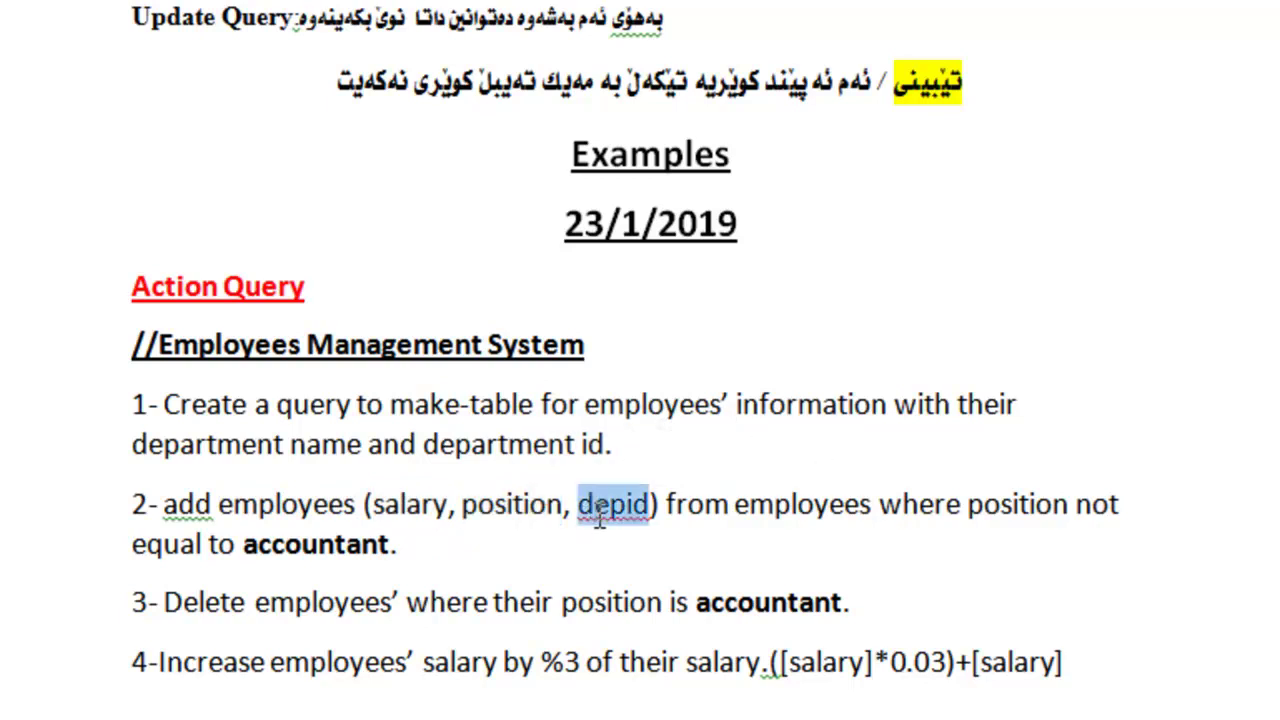
double_click(273, 504)
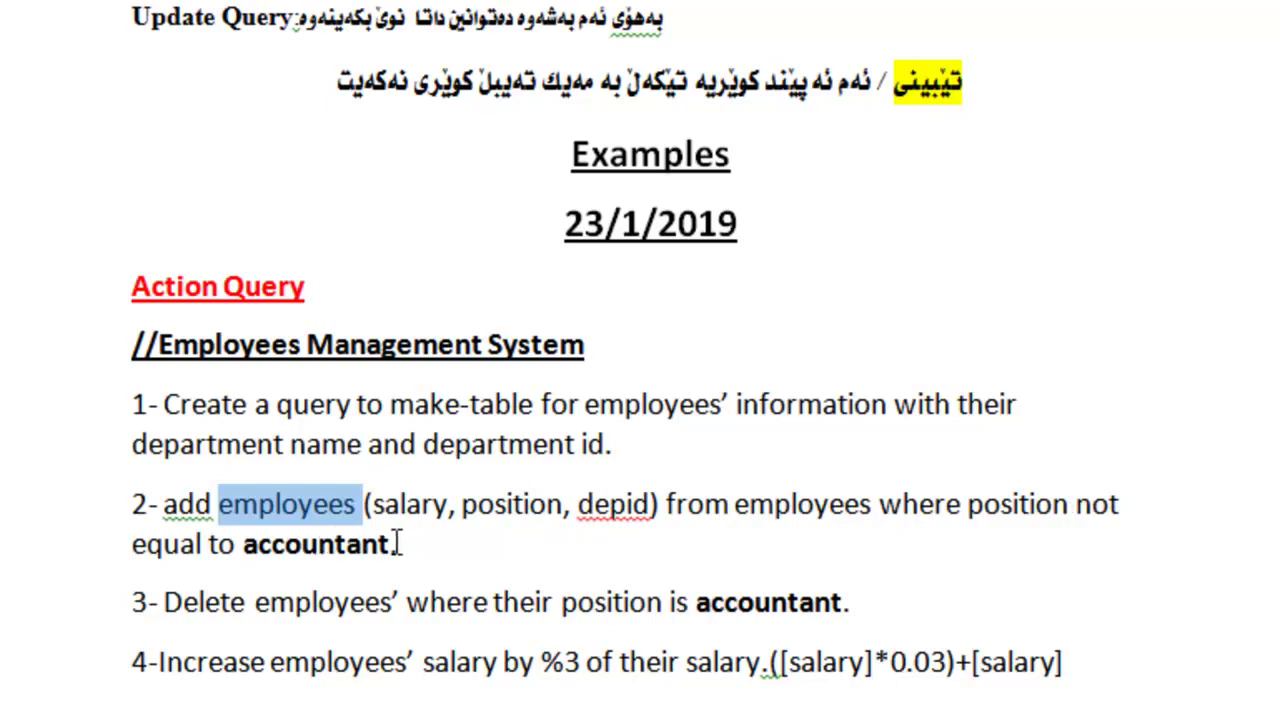
drag(398, 543, 258, 549)
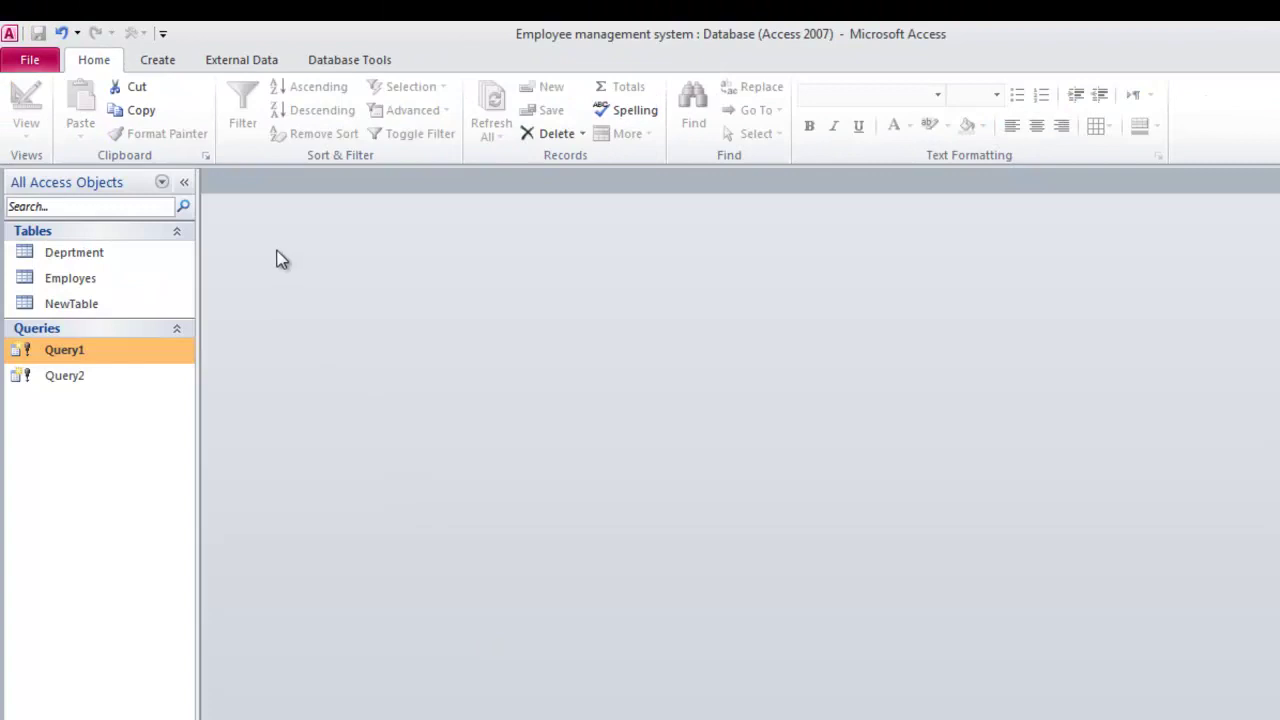
Step: Return to the Employee management system database and create a new query in design view with only the Employes table
click(160, 65)
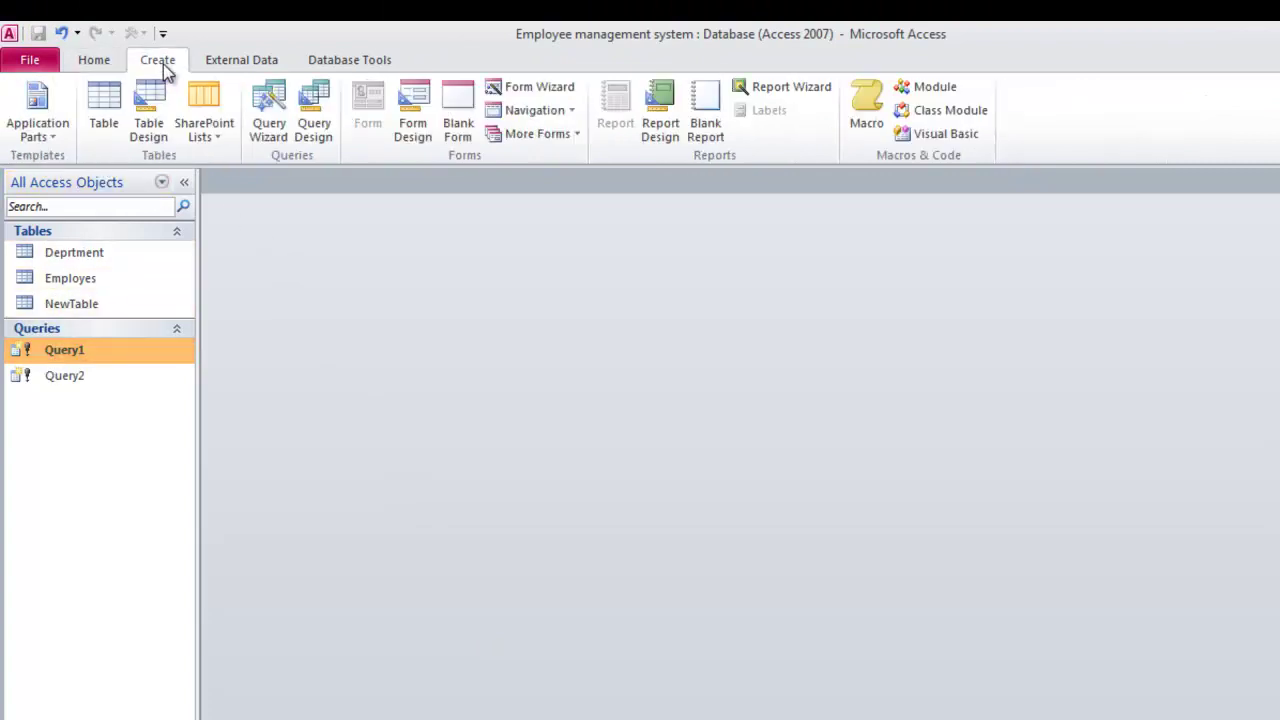
click(320, 112)
drag(636, 482, 666, 314)
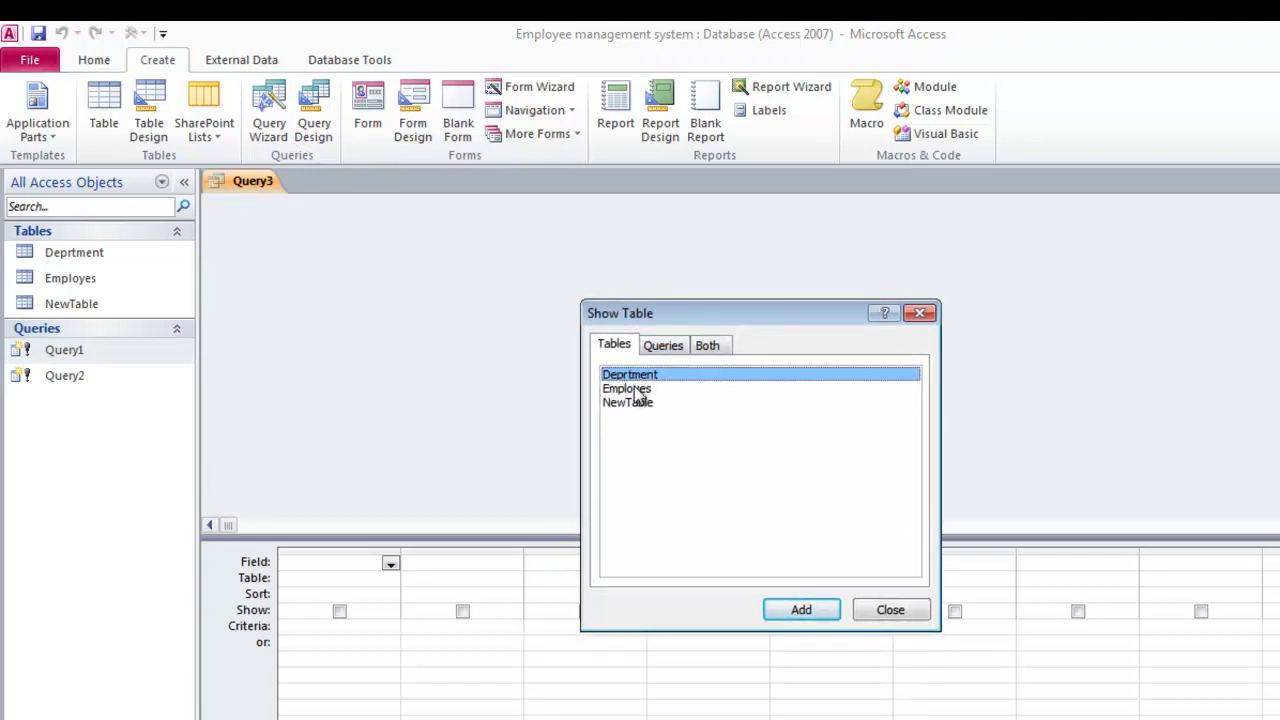
click(637, 396)
click(801, 610)
click(890, 610)
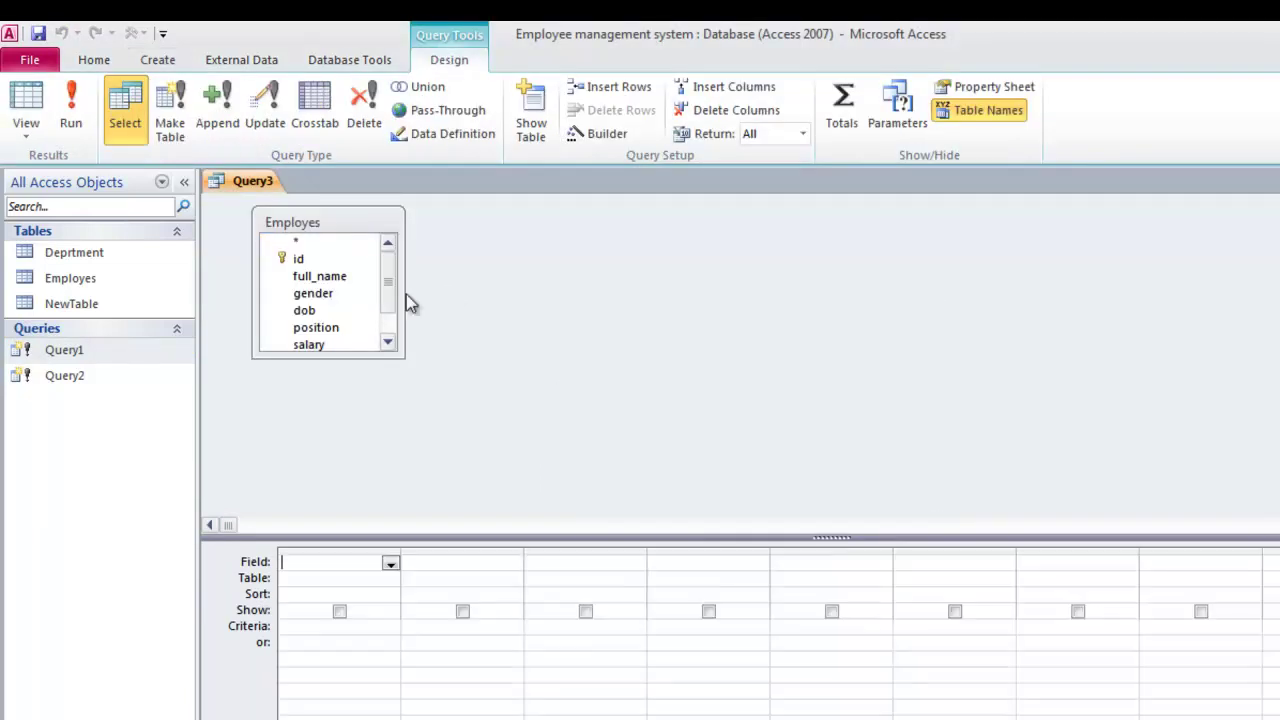
Step: Enlarge the Employes field list and make the query an append query targeting the Employes table in the current database
drag(373, 358, 364, 451)
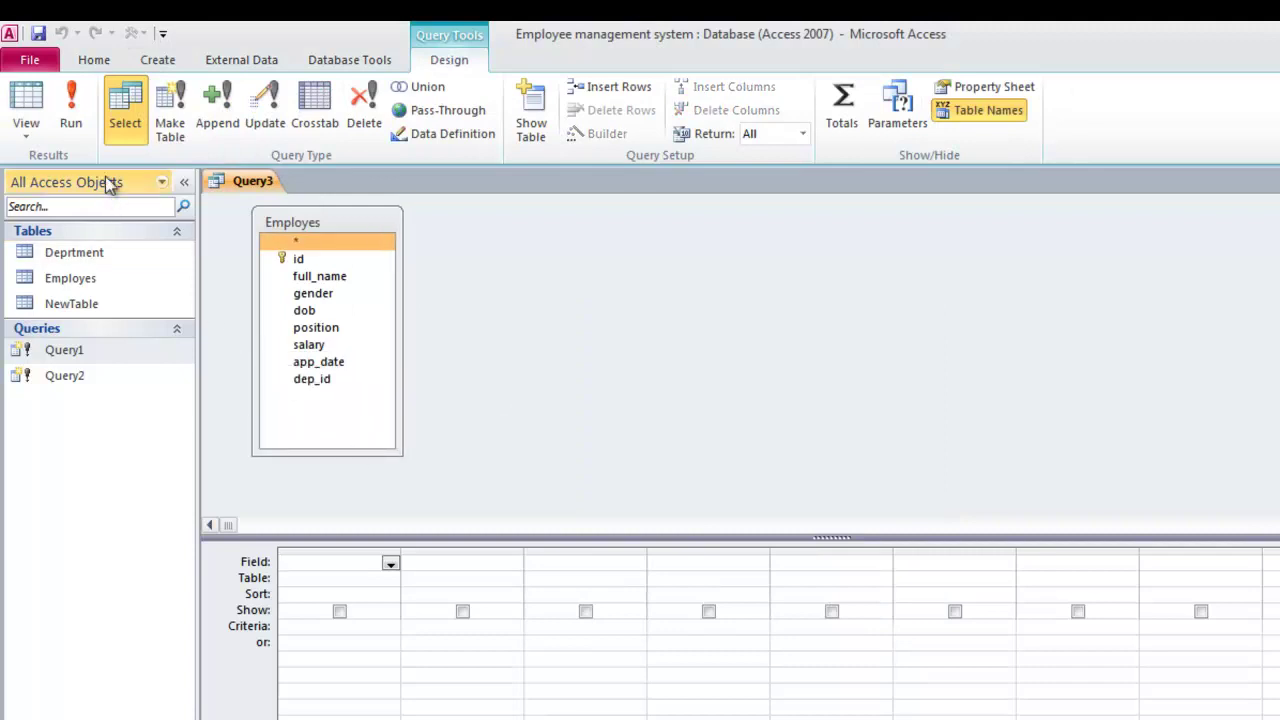
click(208, 106)
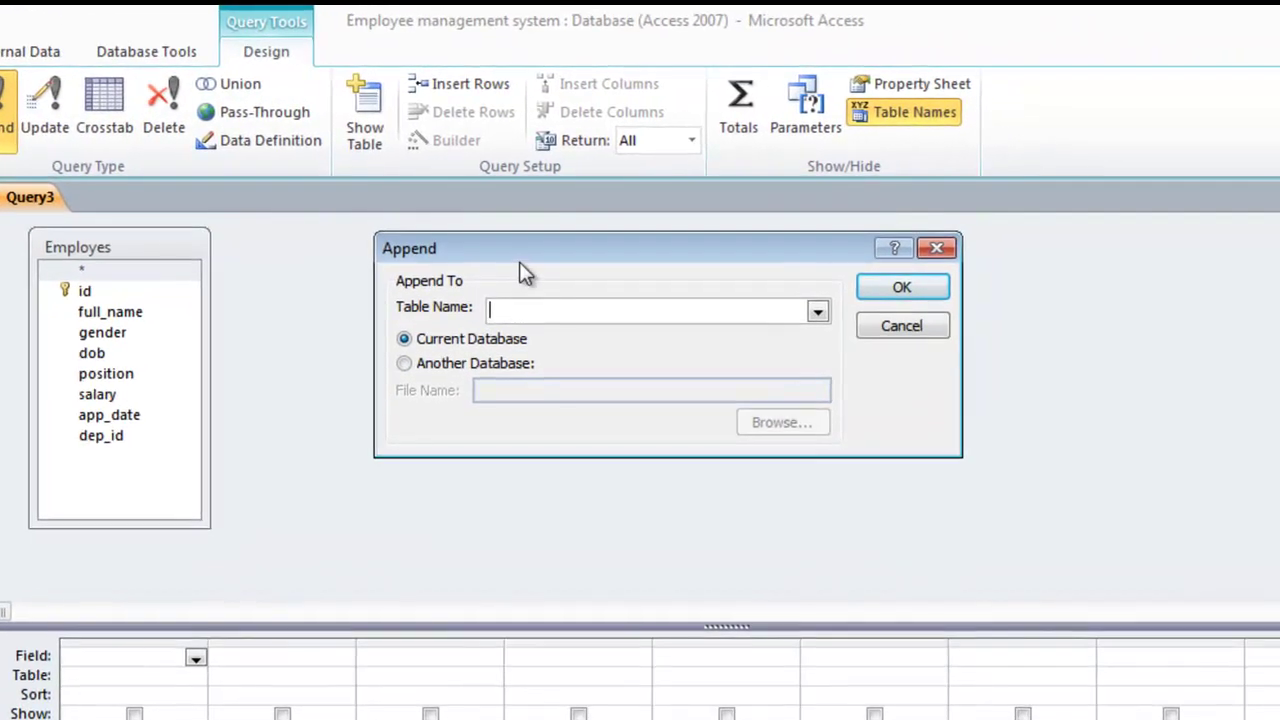
drag(524, 272, 709, 286)
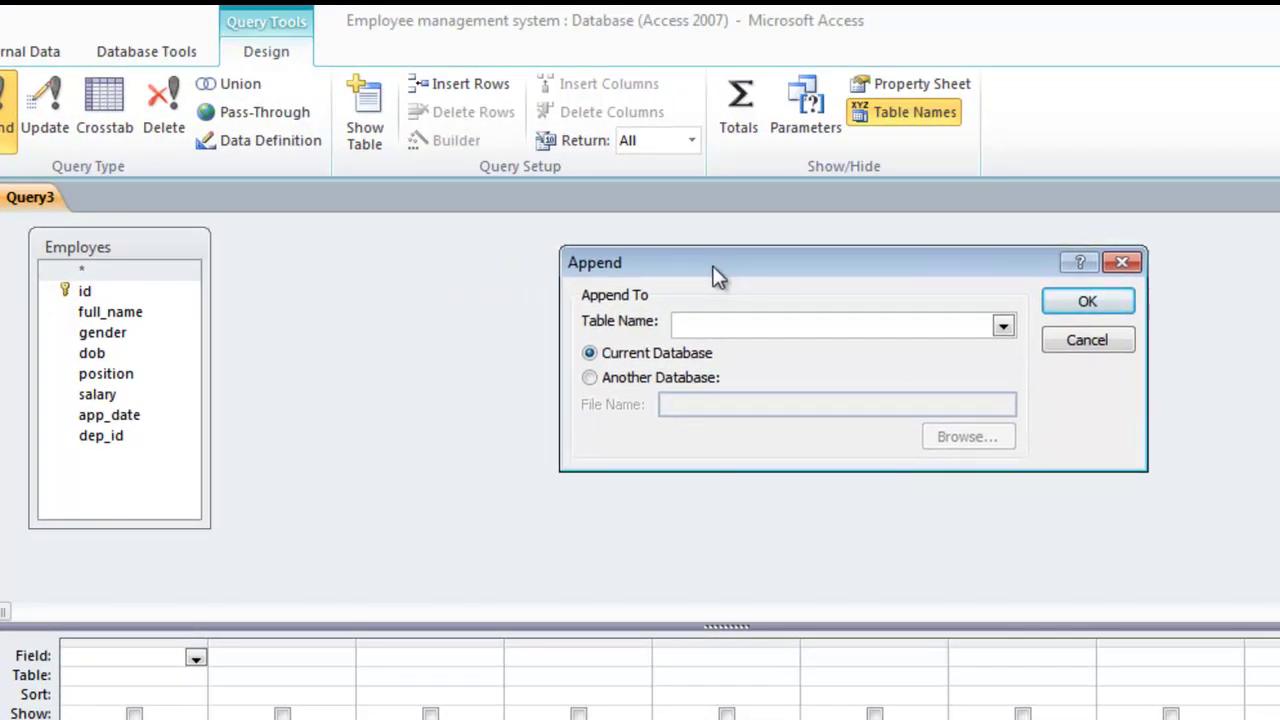
click(1003, 328)
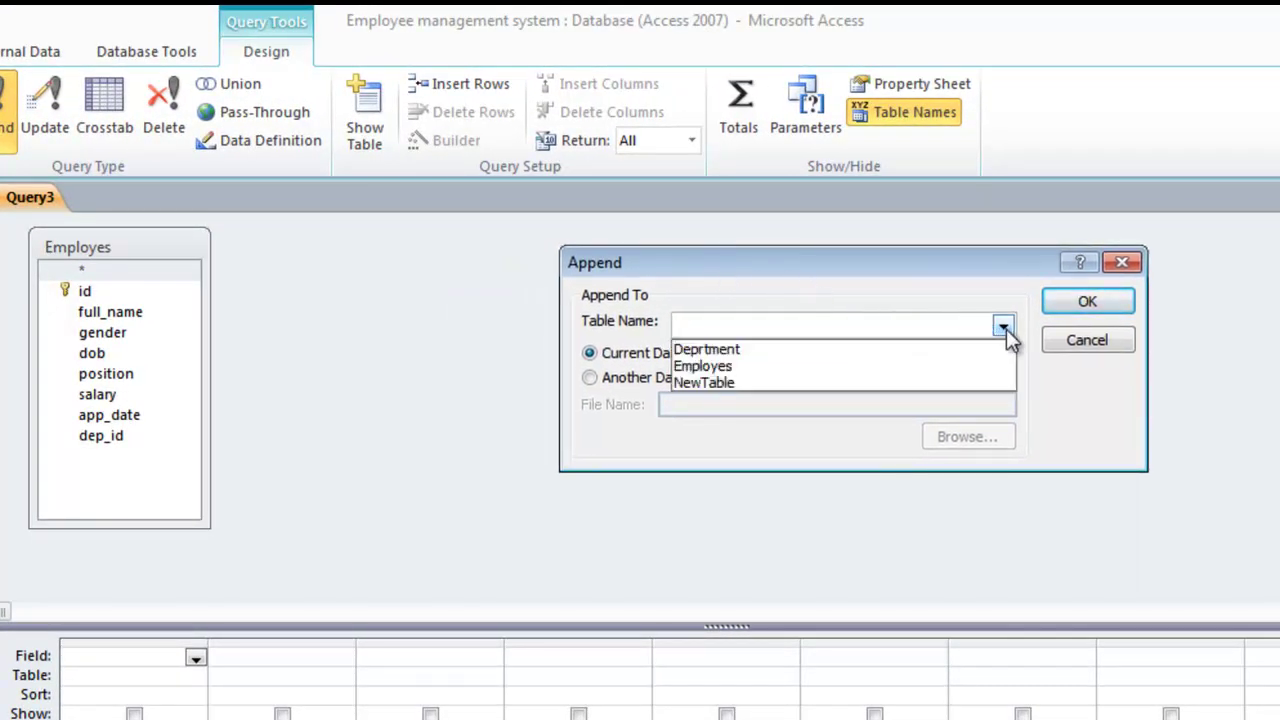
click(645, 262)
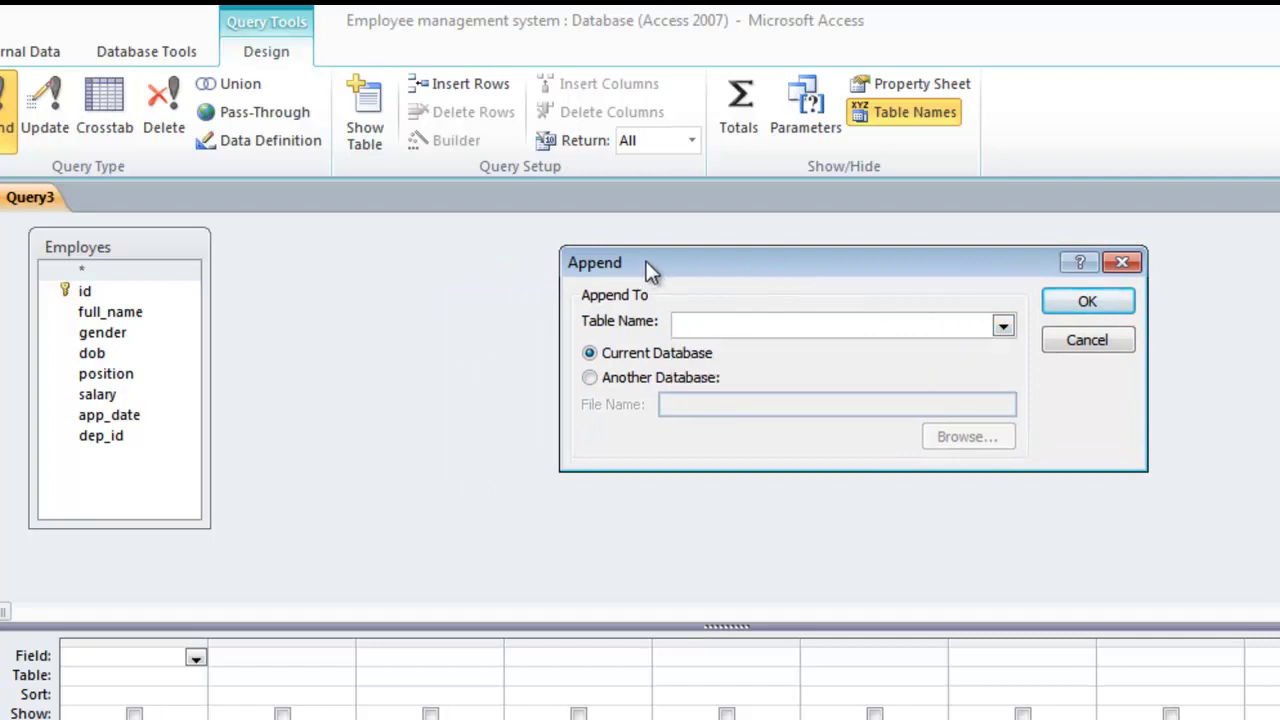
click(1003, 328)
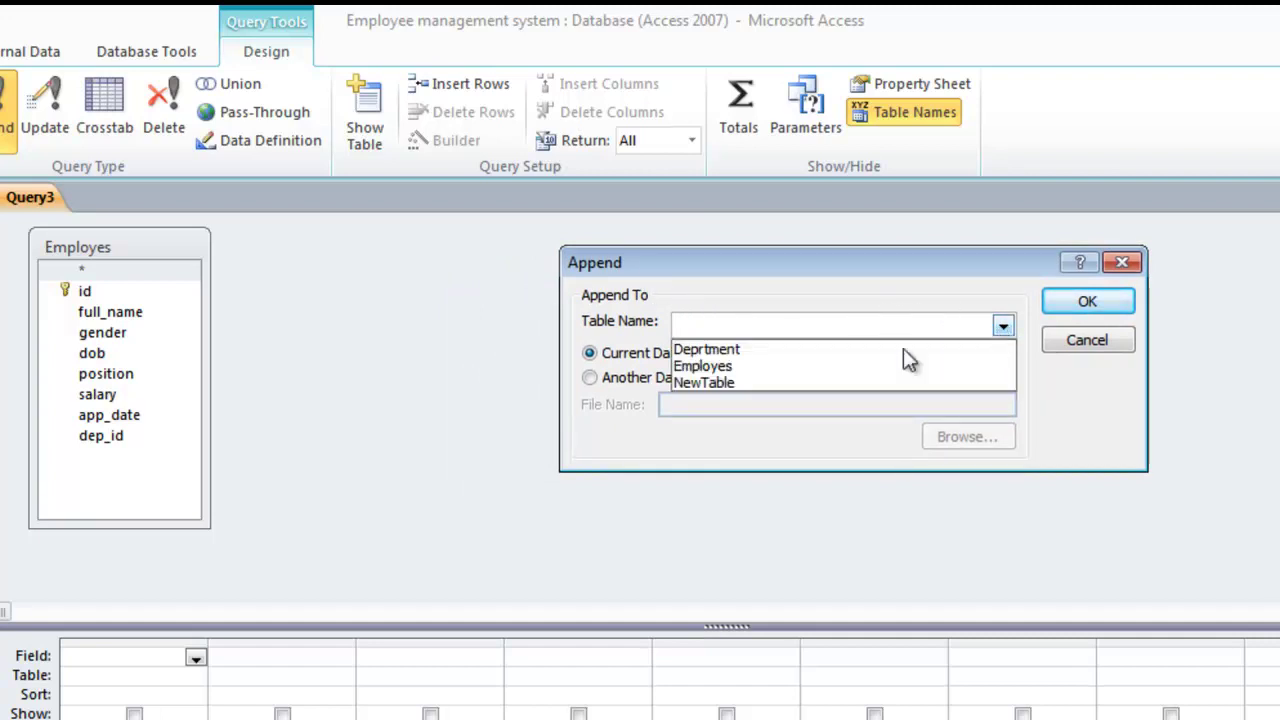
click(734, 367)
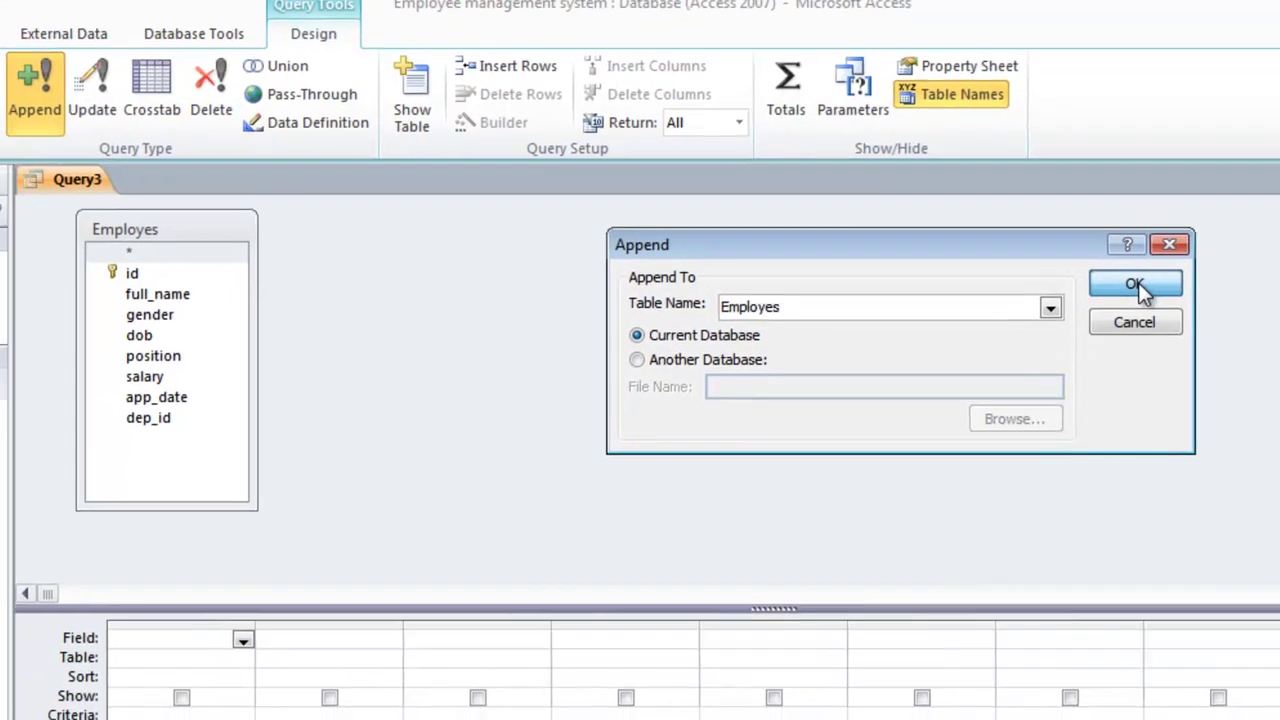
click(1092, 304)
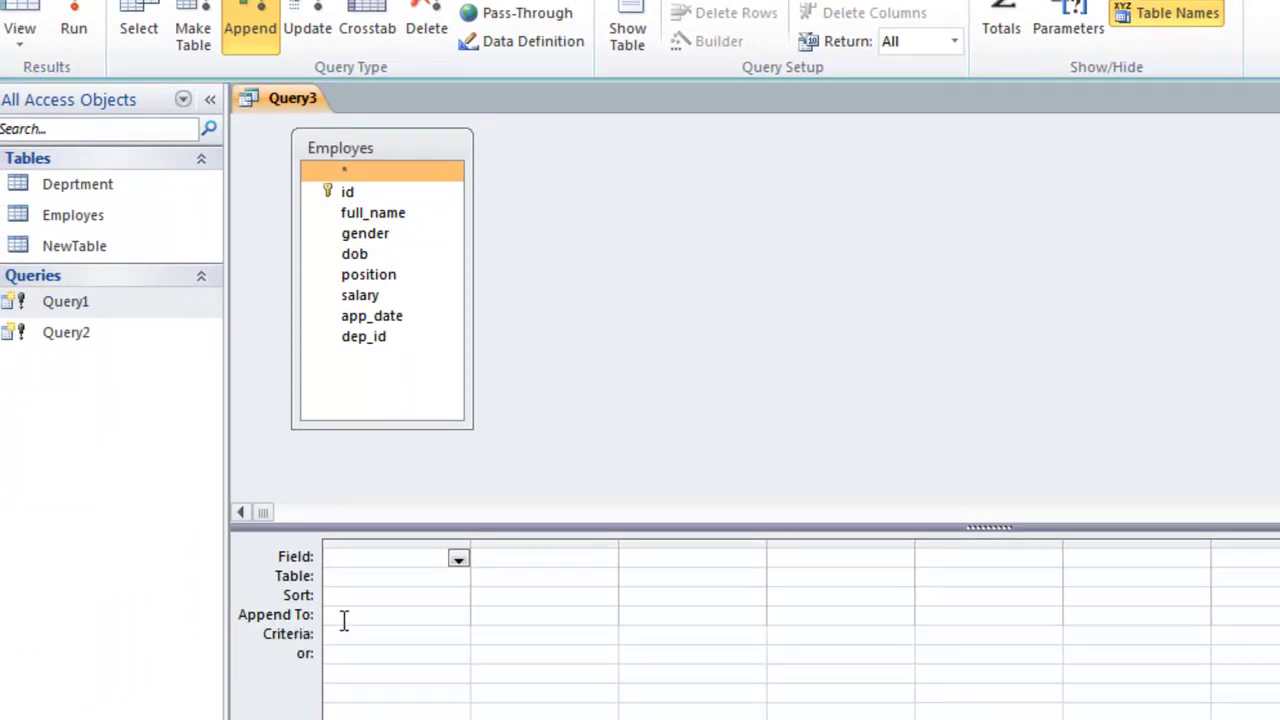
Step: Add the position, salary and dep_id fields to the append query and check the append target of position
click(378, 617)
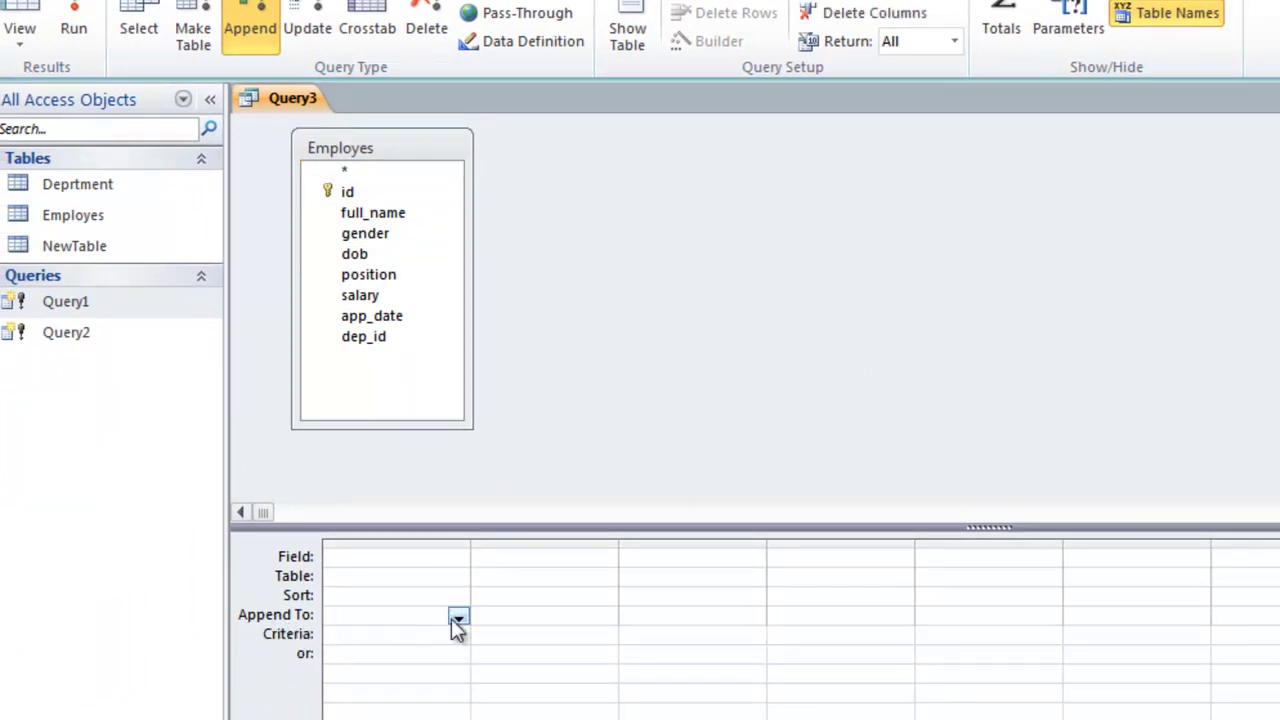
click(390, 552)
click(381, 619)
double_click(366, 276)
double_click(366, 296)
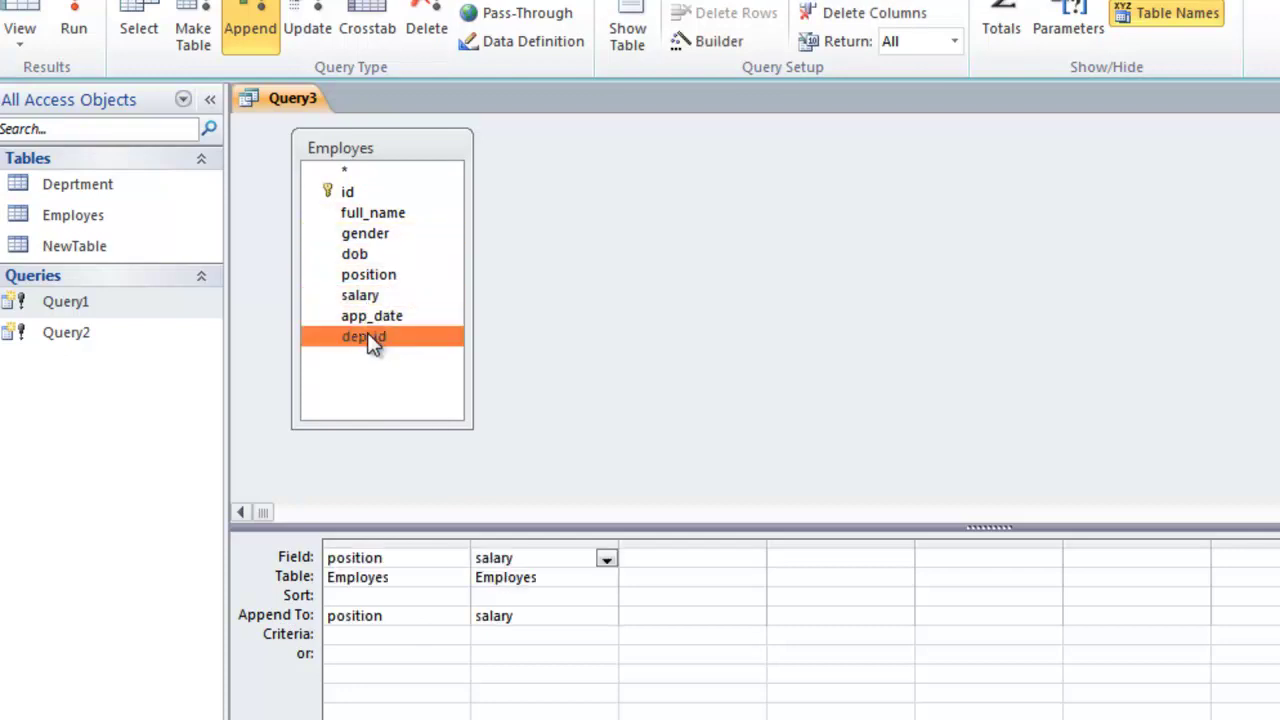
double_click(366, 337)
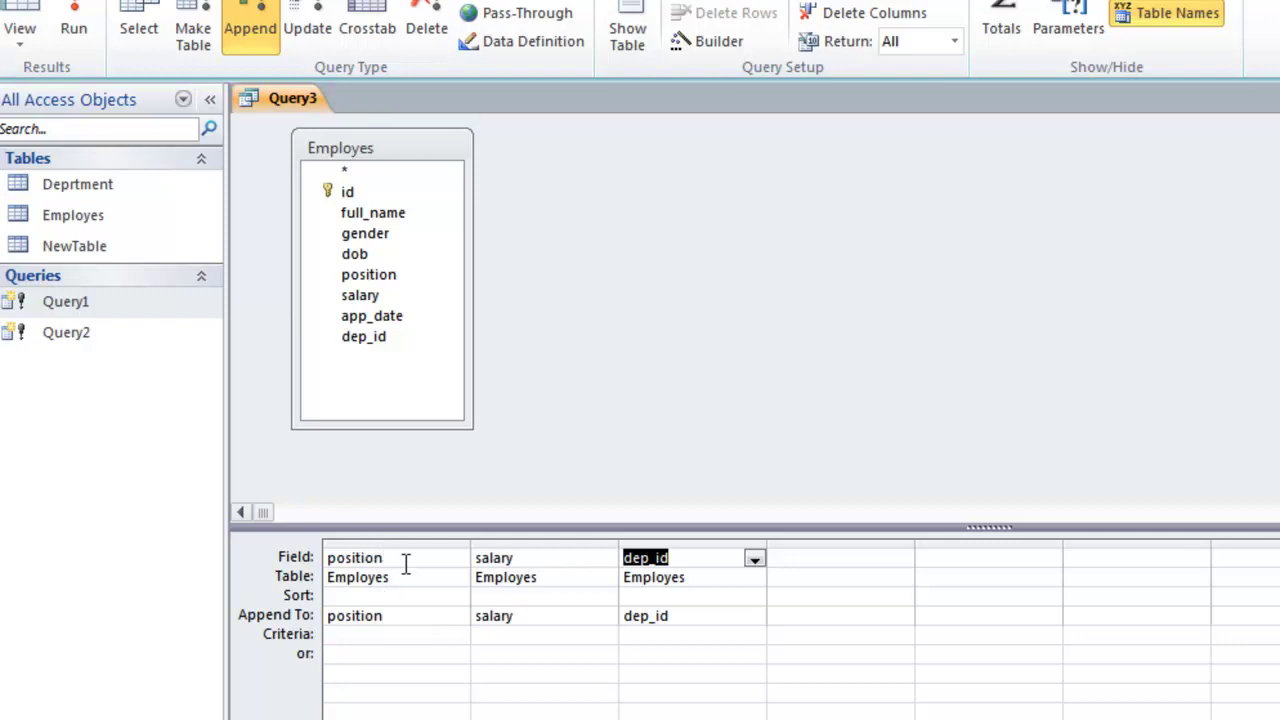
drag(410, 560, 320, 562)
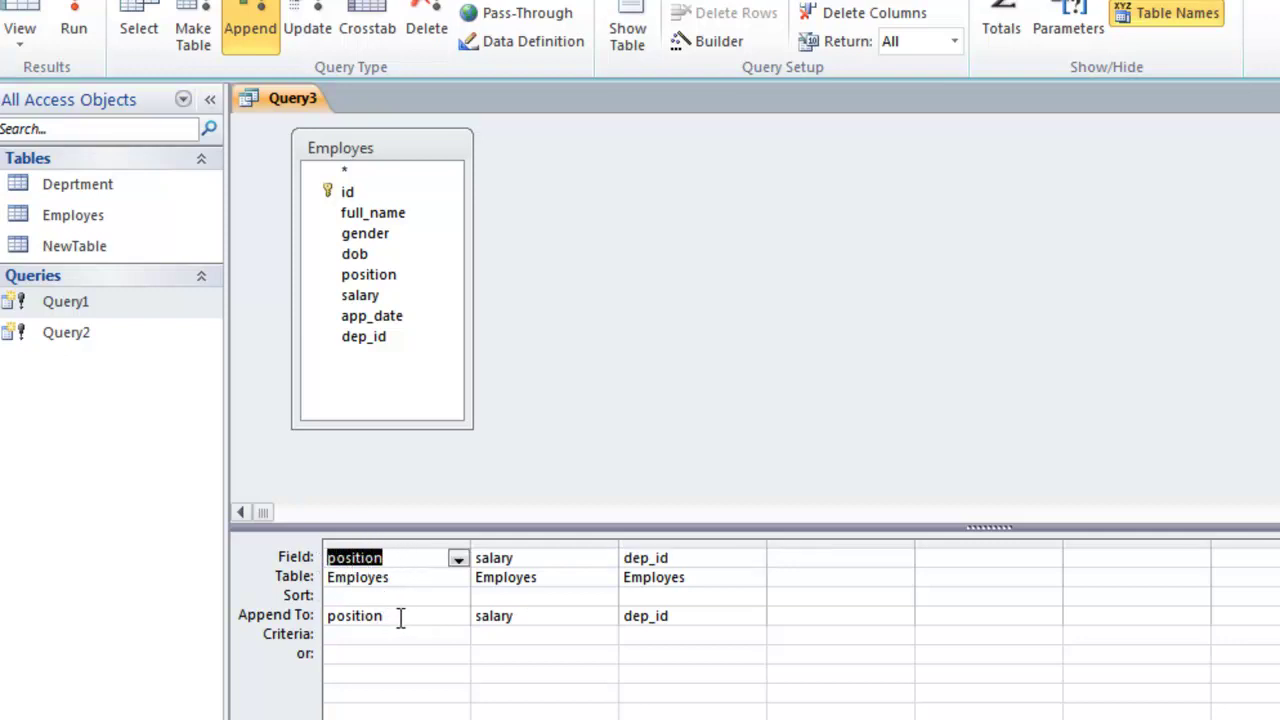
drag(400, 618, 300, 614)
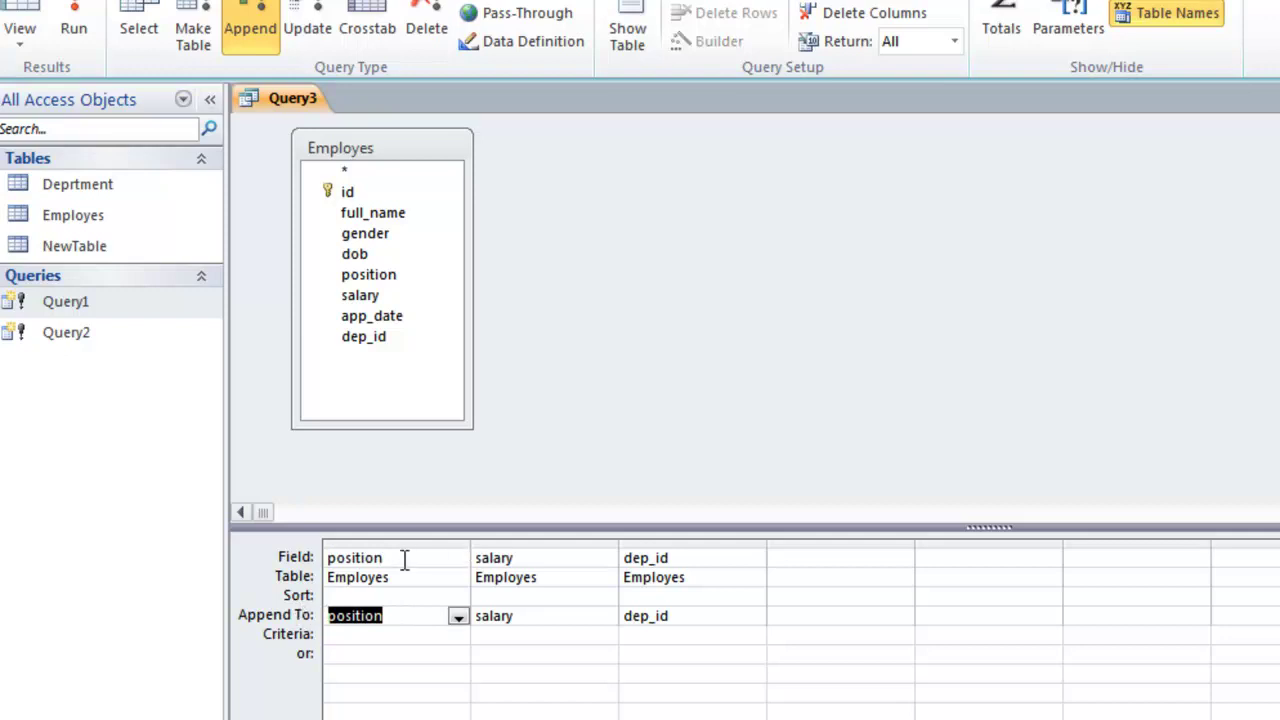
click(458, 617)
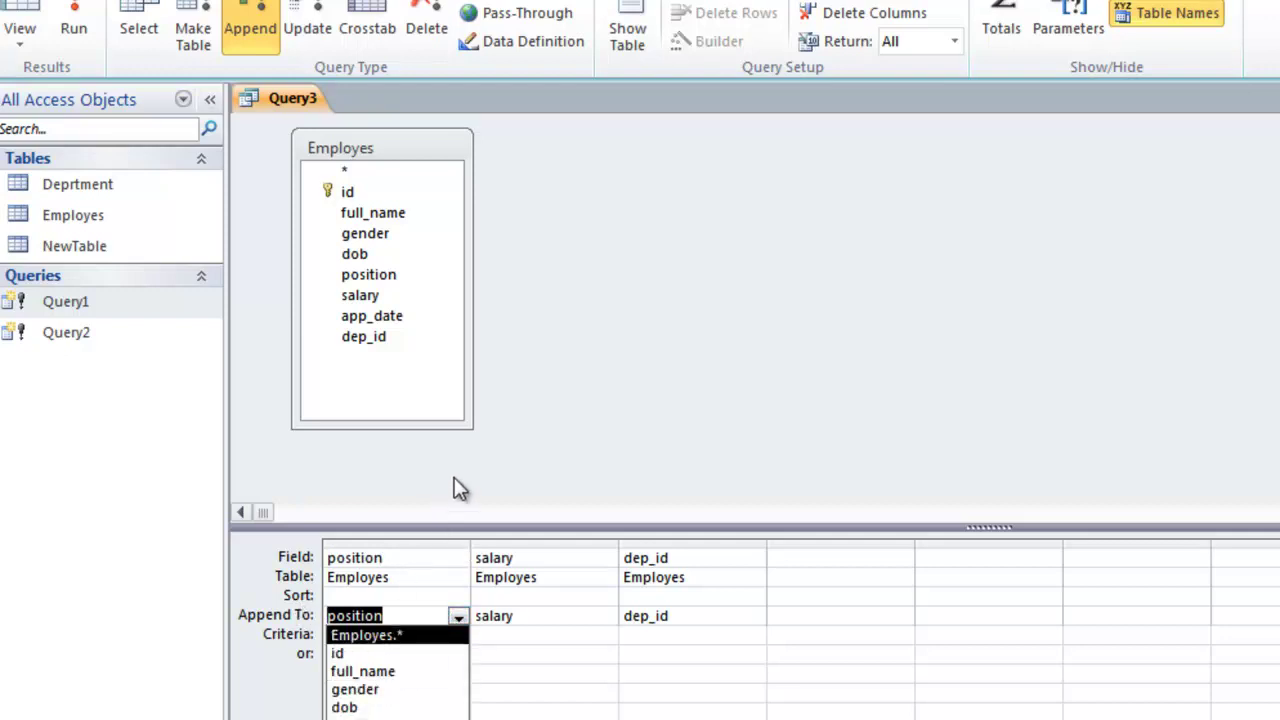
click(378, 557)
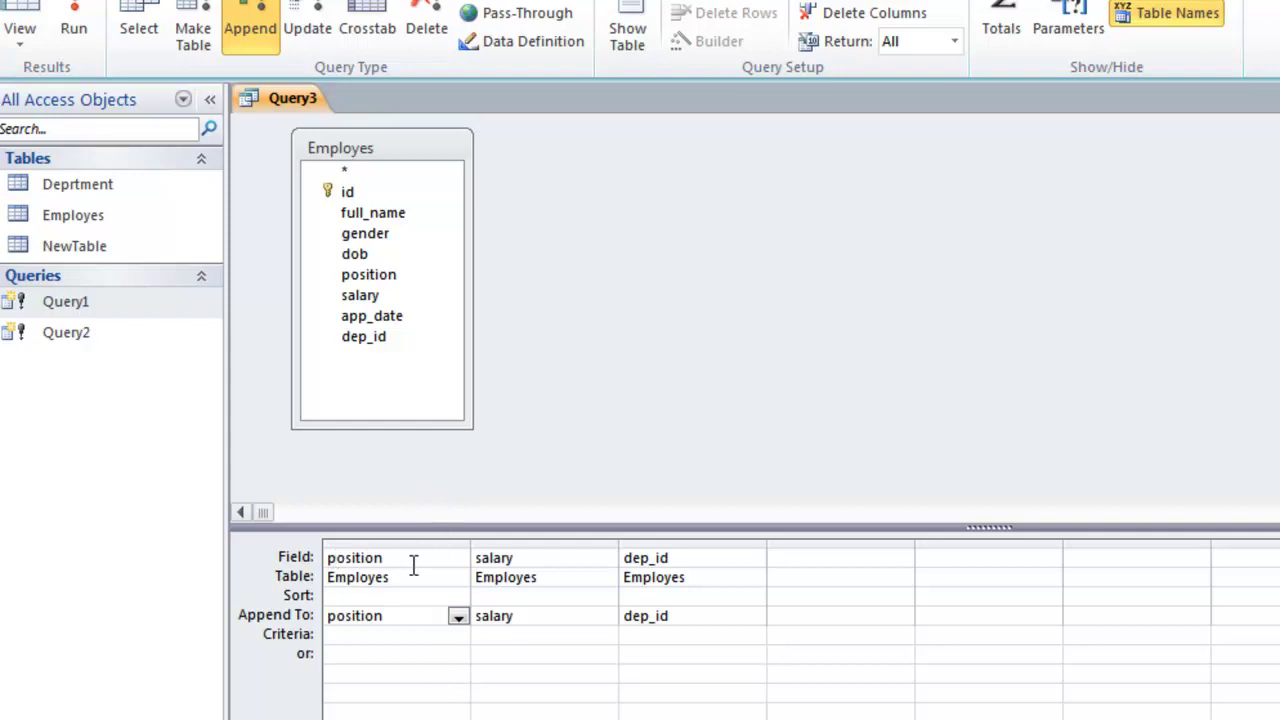
Step: Switch to the Action Query exercise document and reread the fields and position condition of the second example
key(alt+Tab)
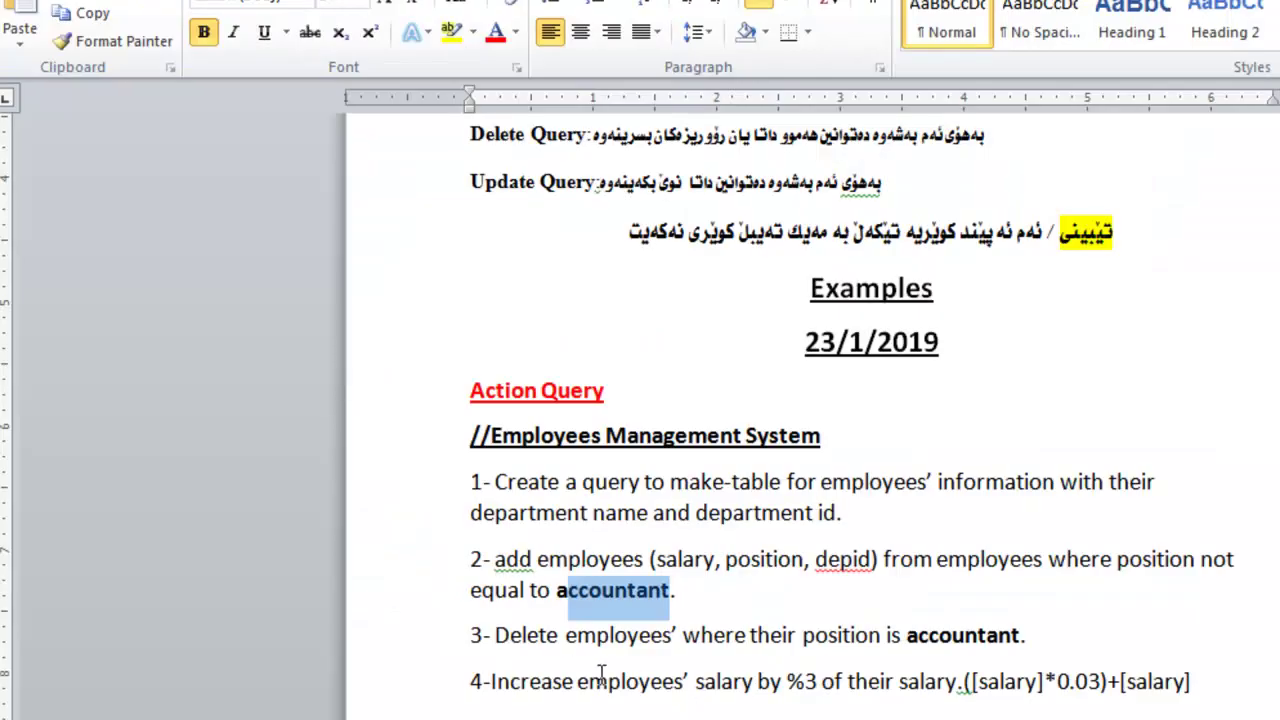
click(552, 564)
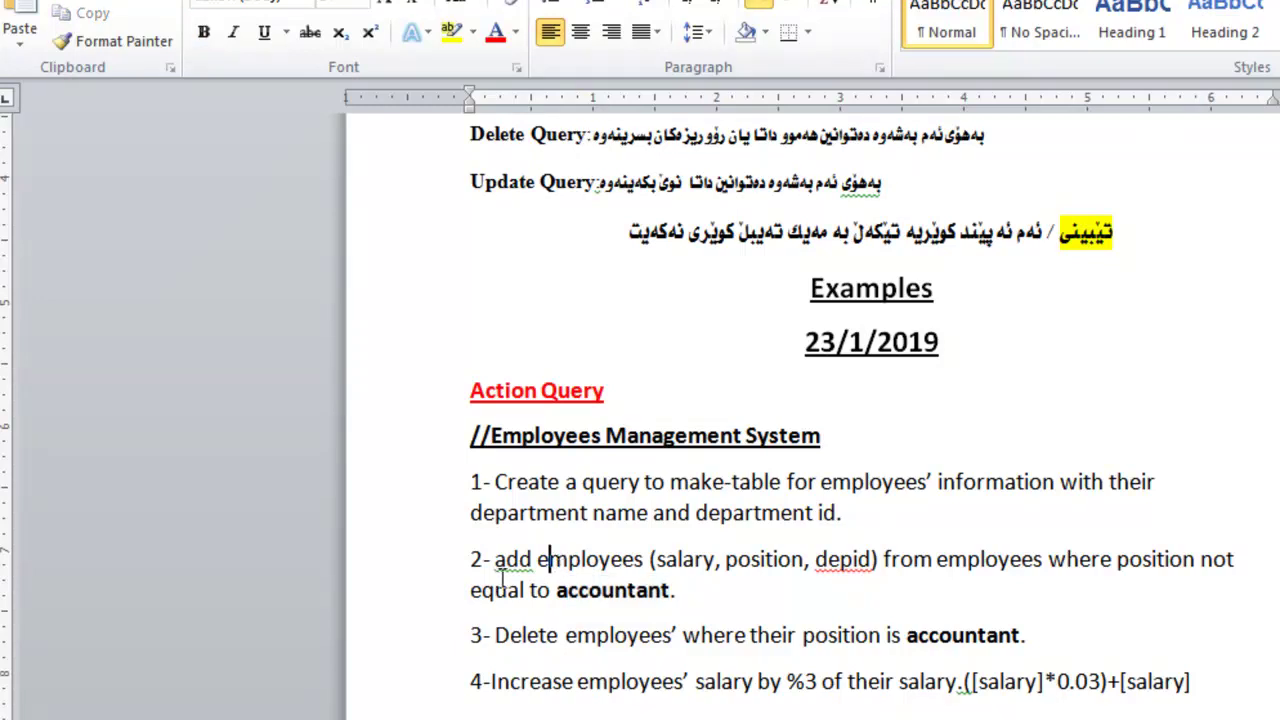
double_click(684, 556)
click(752, 560)
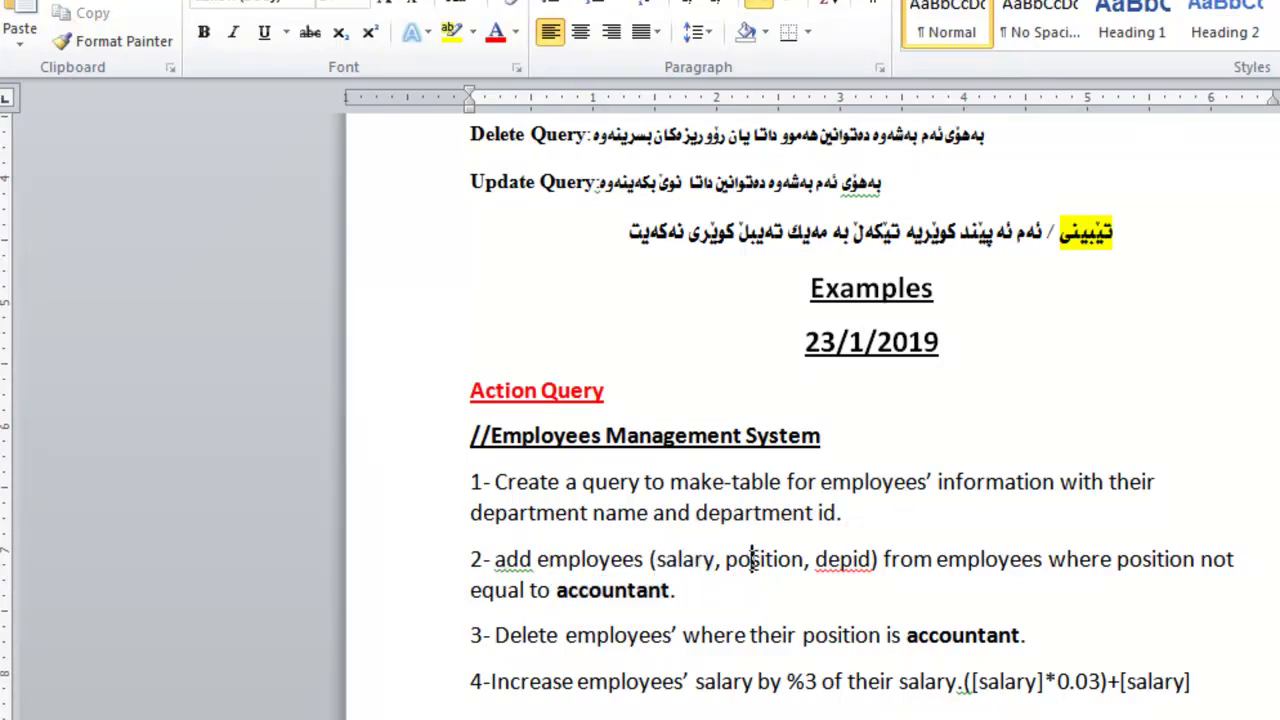
double_click(848, 561)
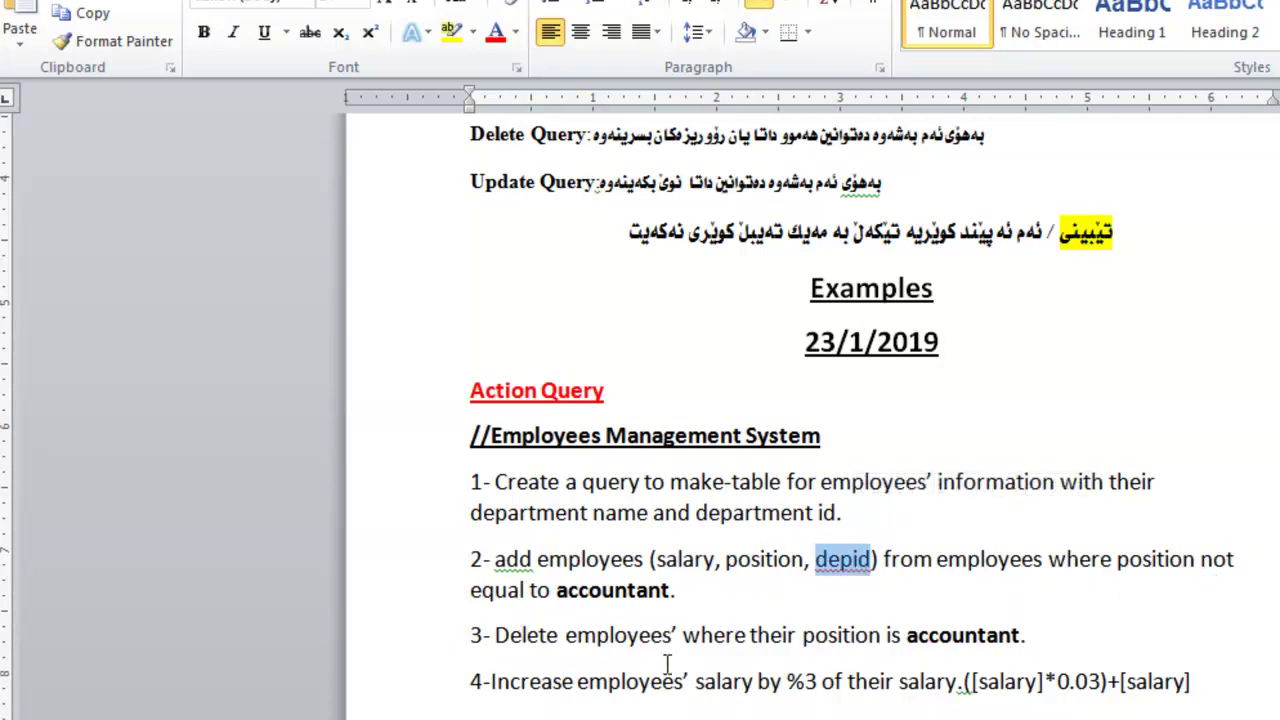
double_click(639, 595)
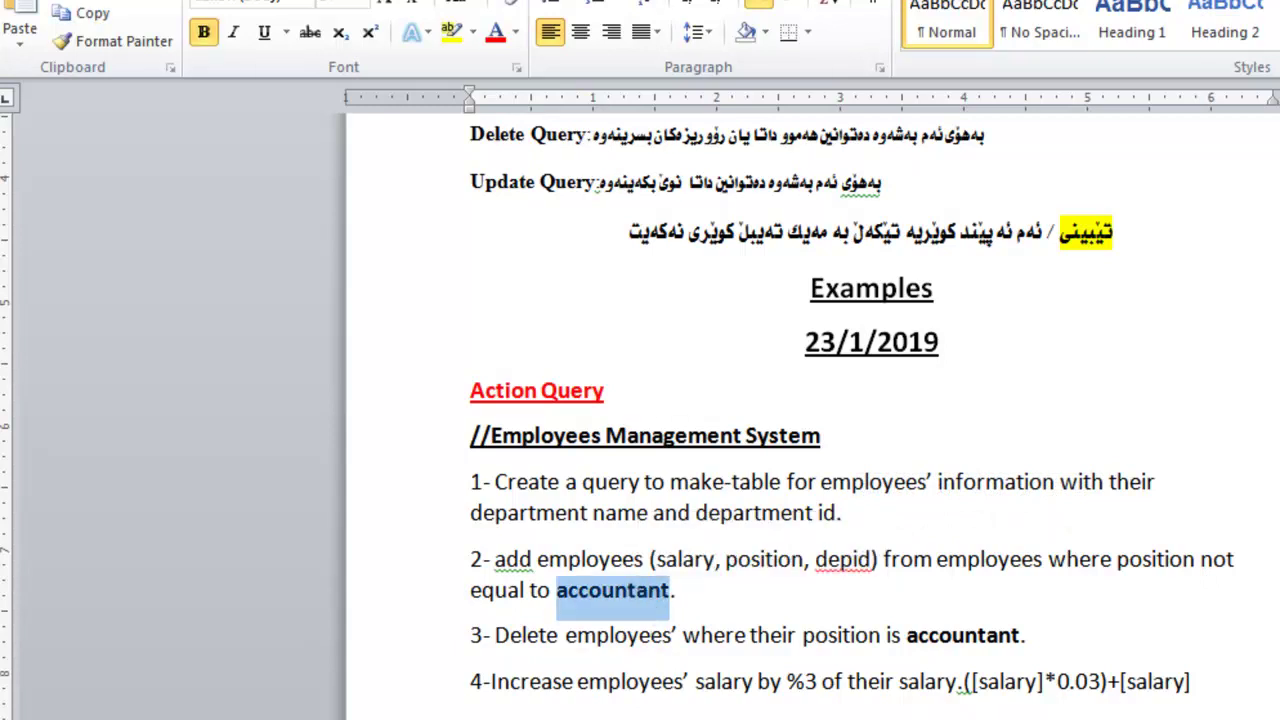
Step: Return to the Employee management system database and set the position criteria to <>"accountant"
key(alt+Tab)
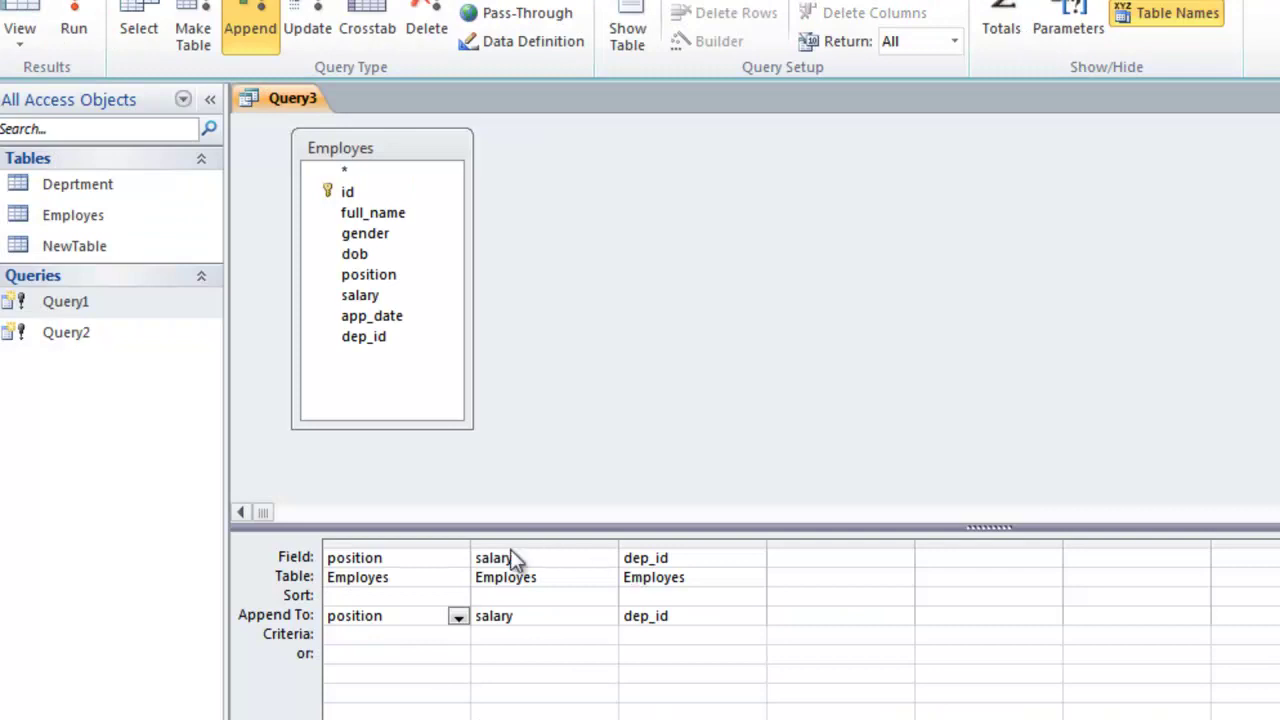
click(380, 637)
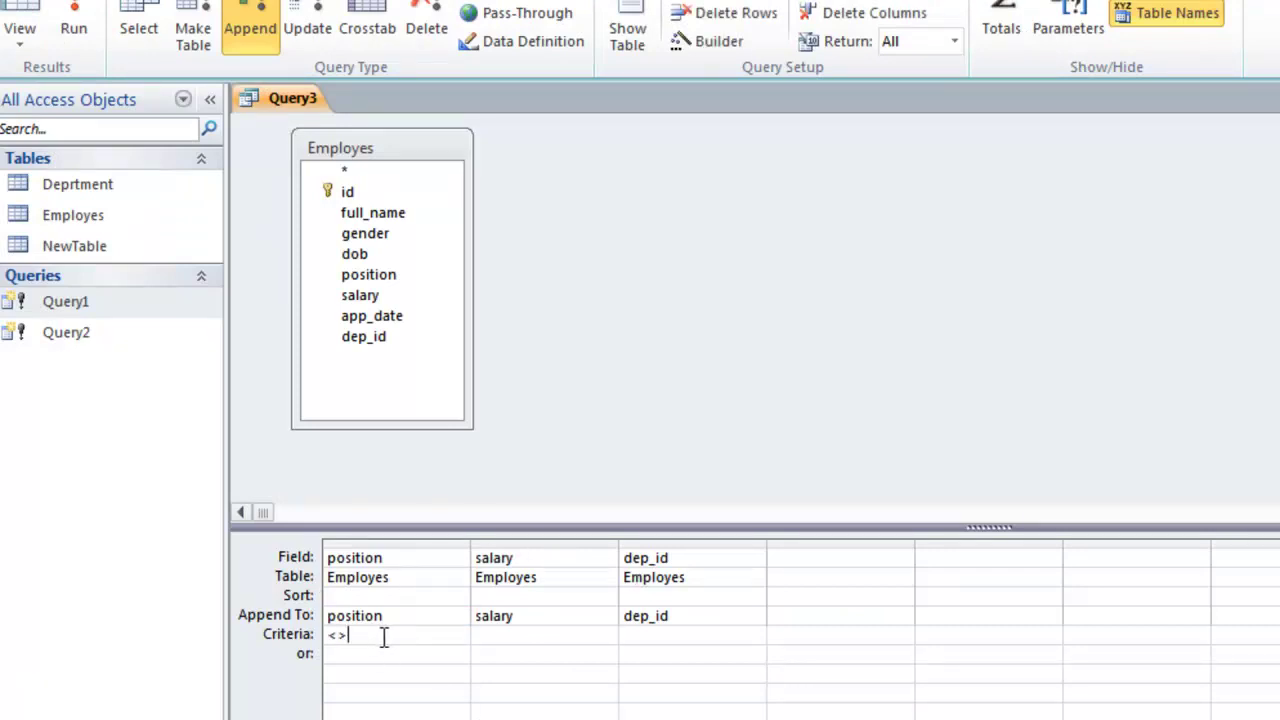
text(<>)
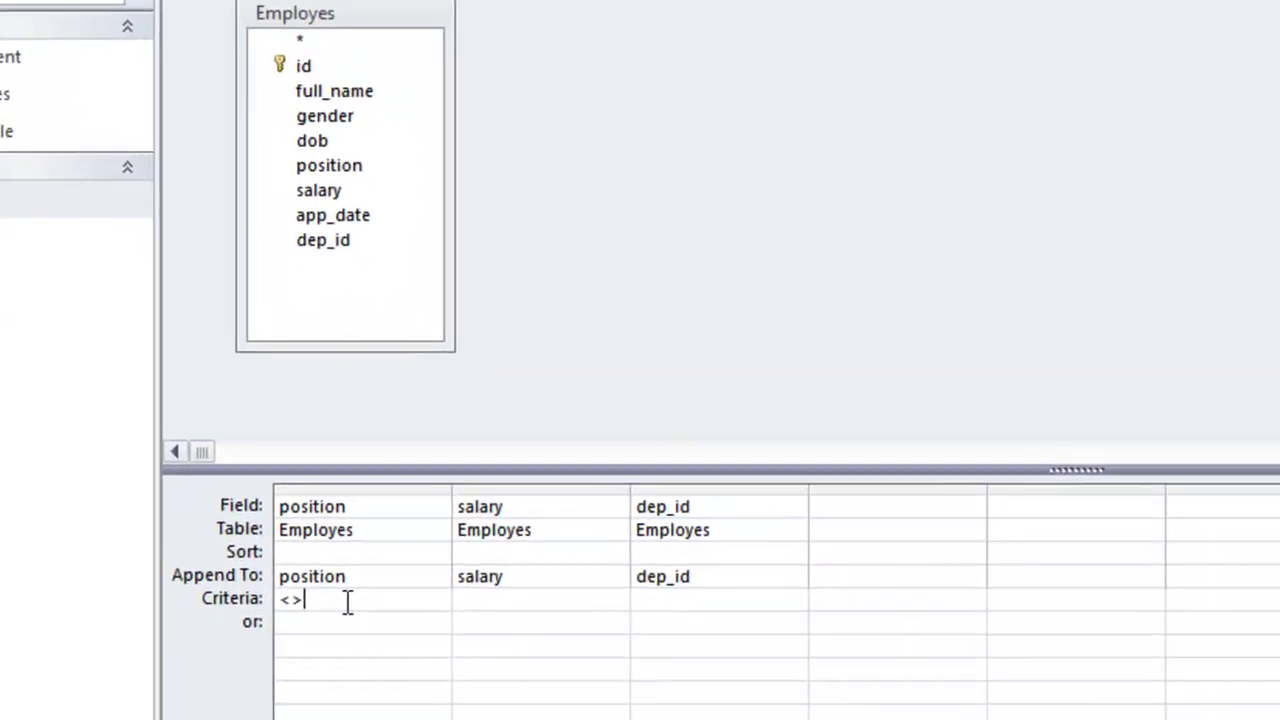
text(accountant)
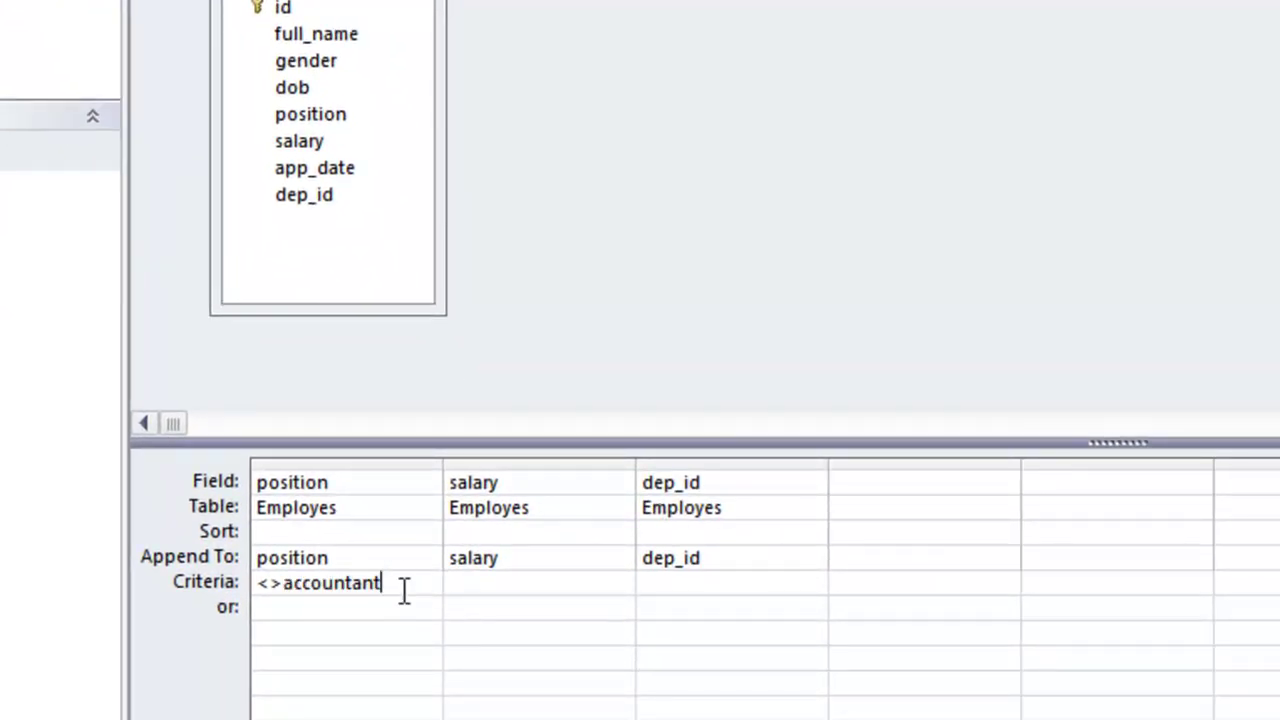
key(Tab)
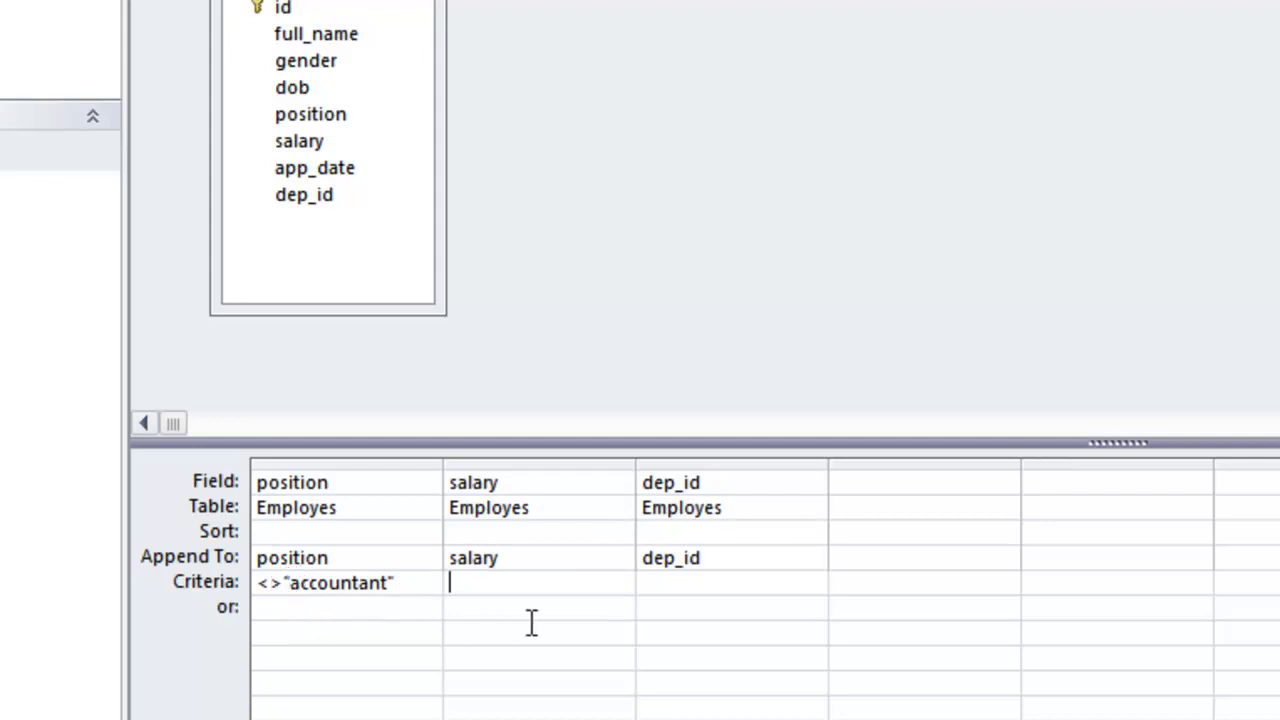
Step: Compare the source field with the append target field in the position and salary columns of the query design
drag(322, 482, 248, 484)
click(355, 464)
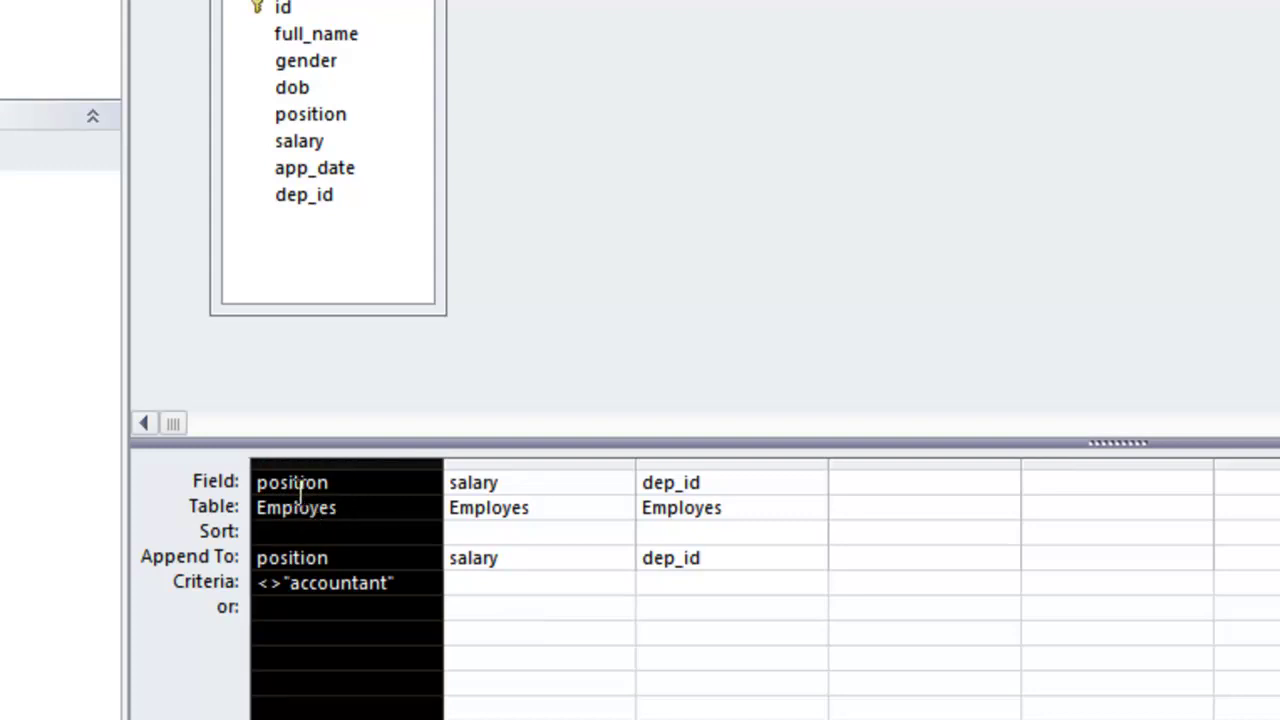
click(337, 482)
drag(337, 482, 232, 478)
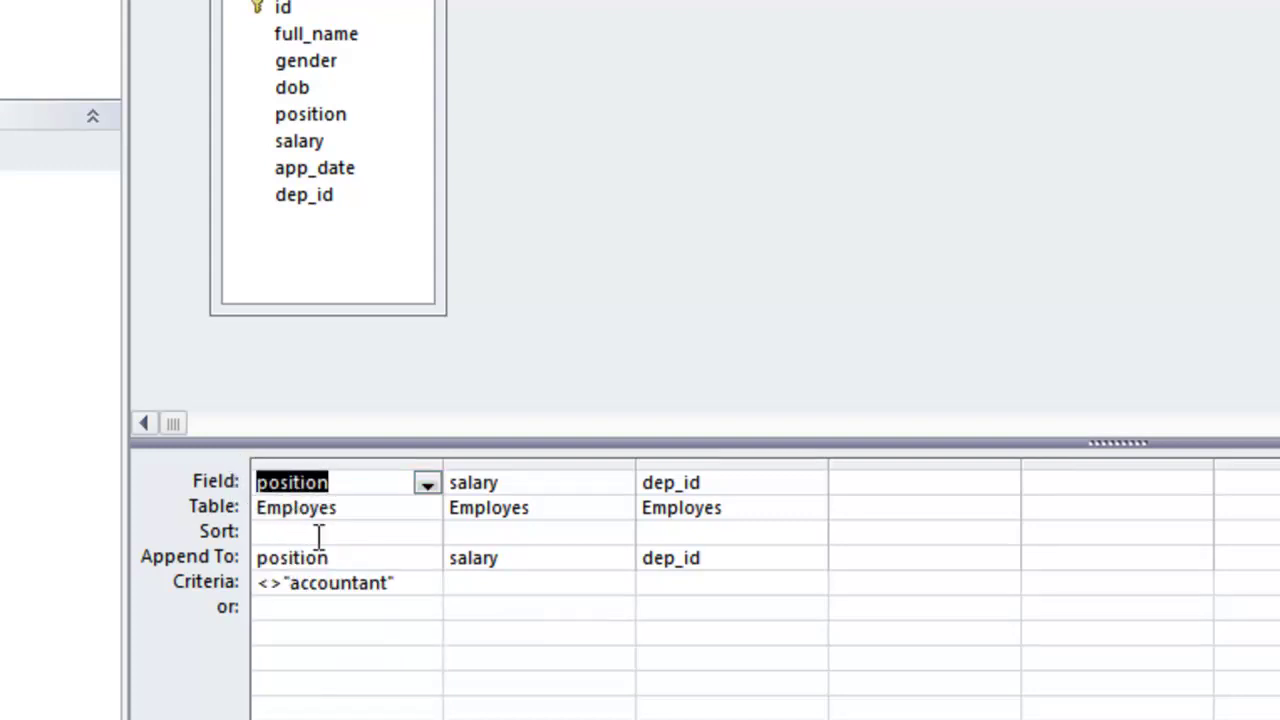
drag(354, 557, 232, 563)
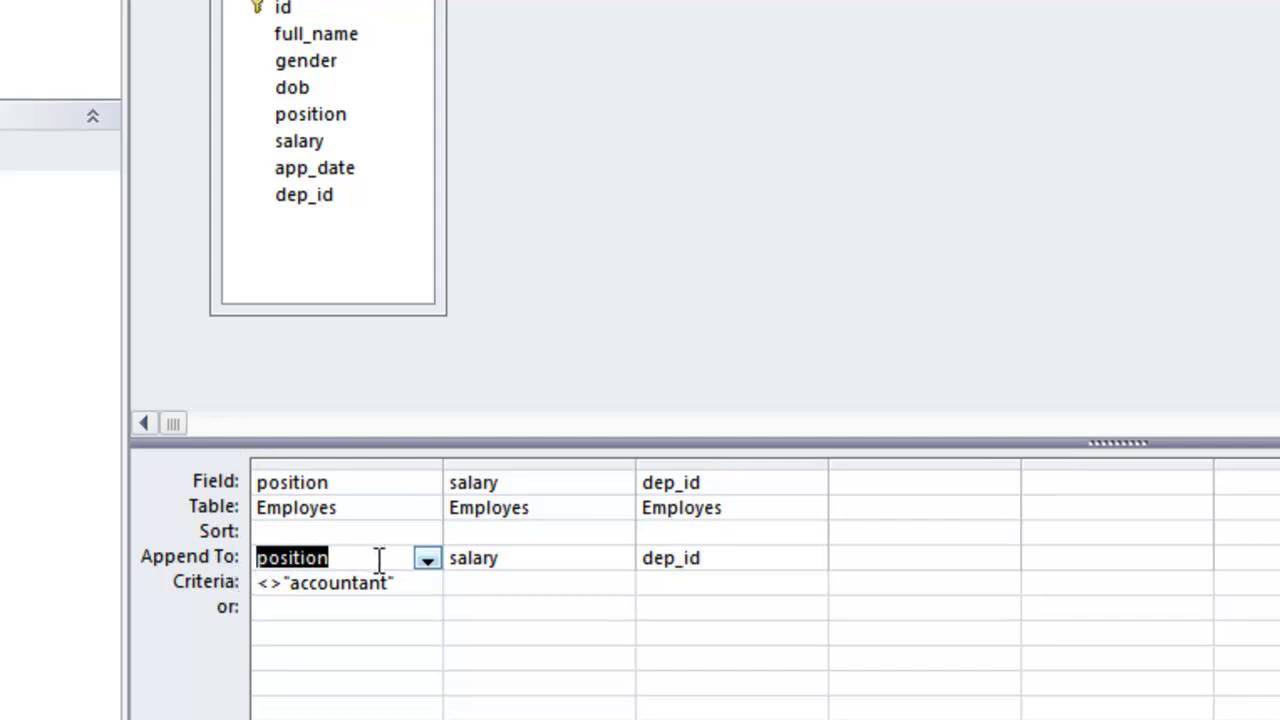
click(426, 559)
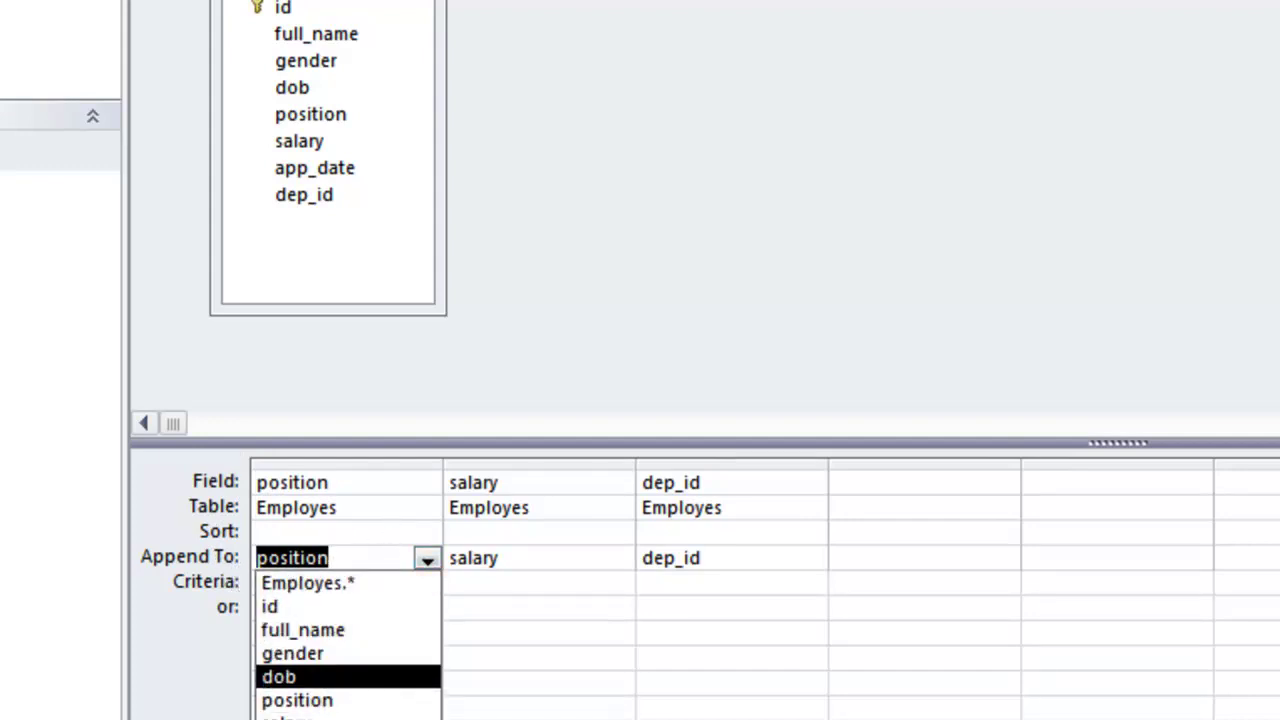
click(340, 482)
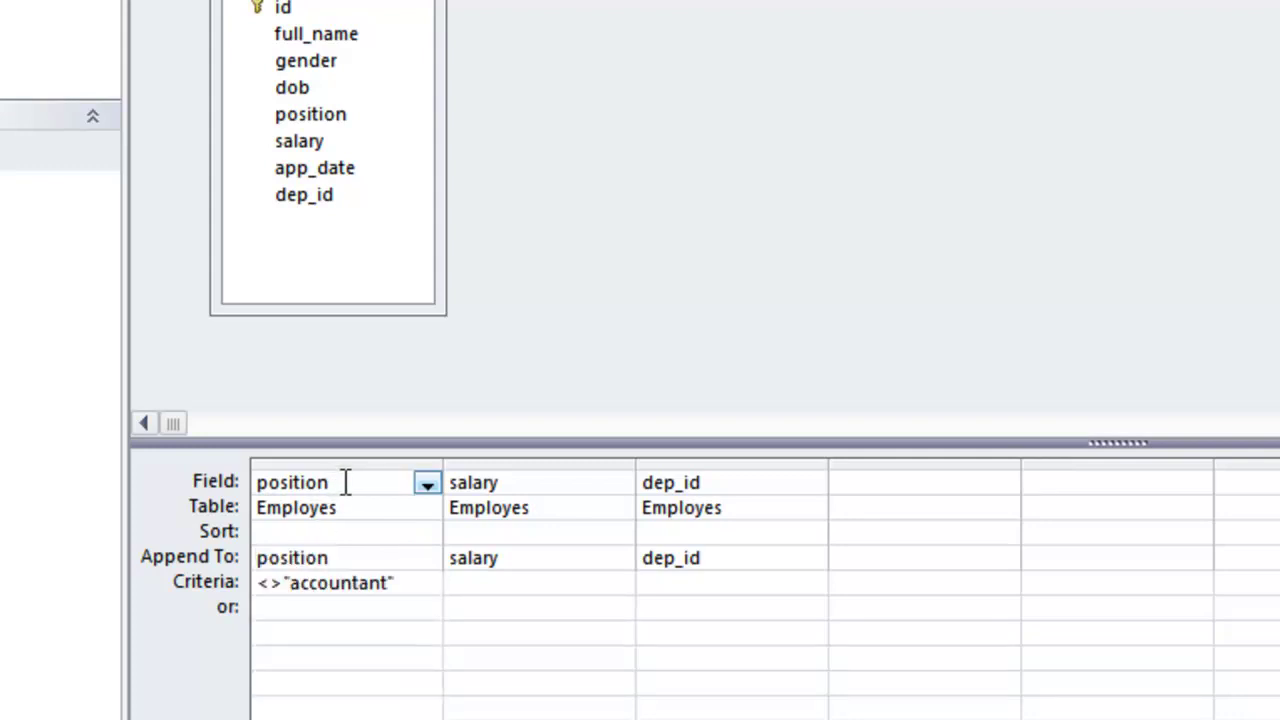
drag(345, 482, 217, 460)
drag(354, 557, 213, 545)
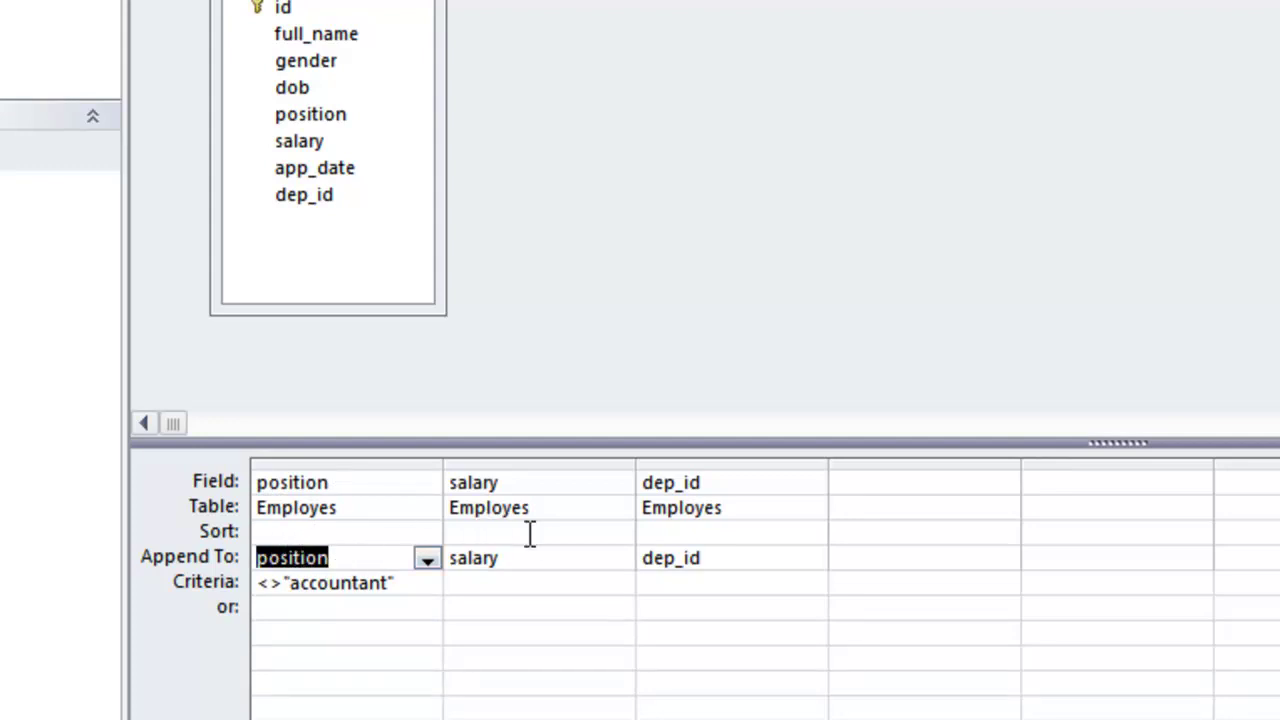
drag(549, 489, 409, 489)
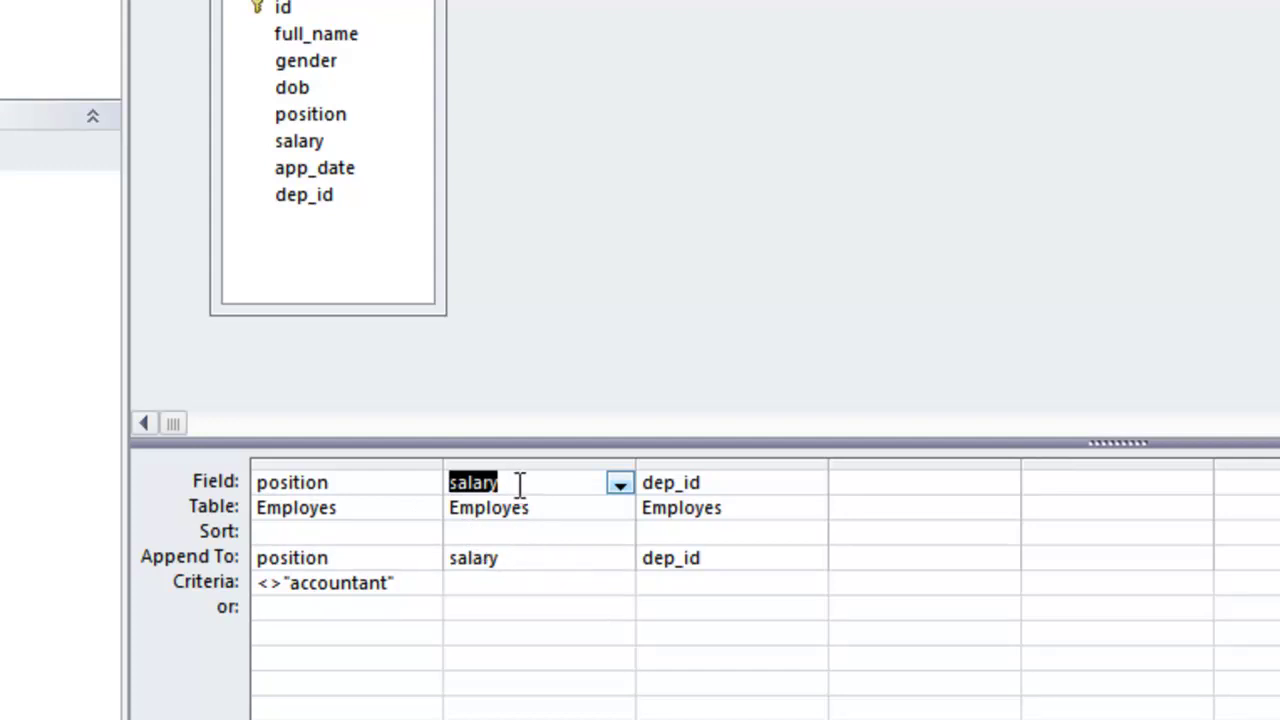
drag(515, 483, 445, 483)
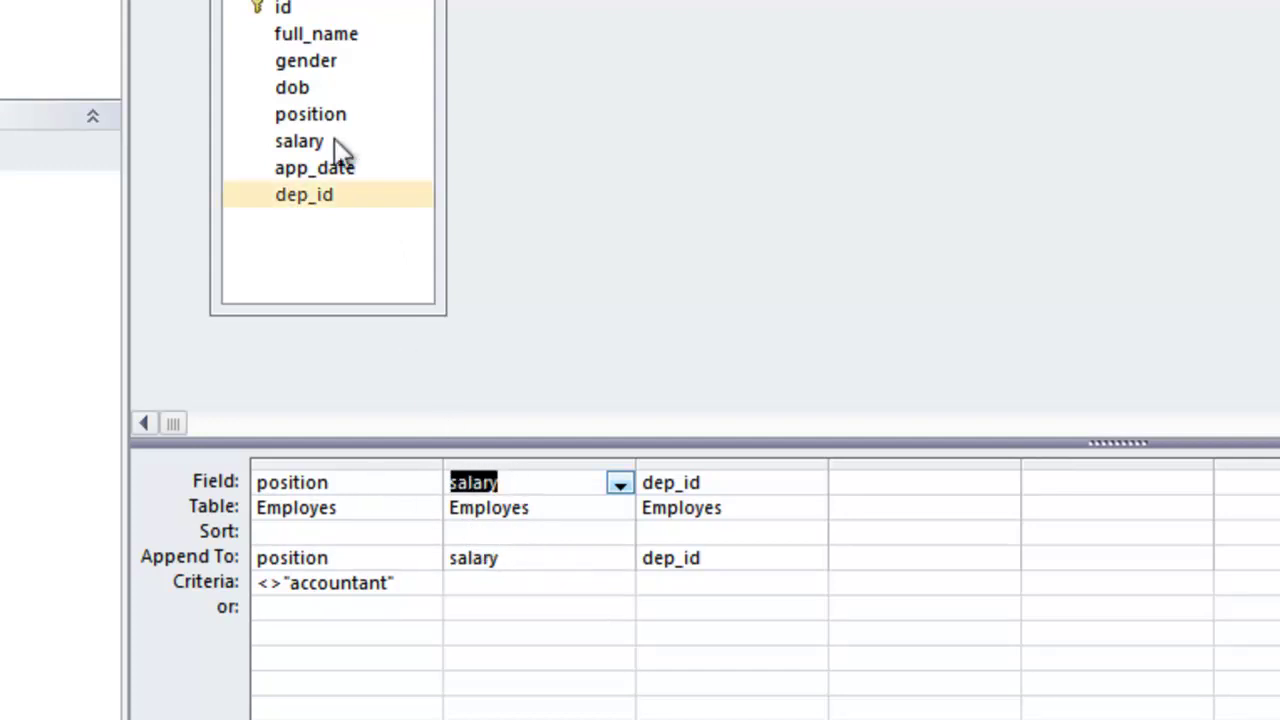
drag(505, 557, 343, 563)
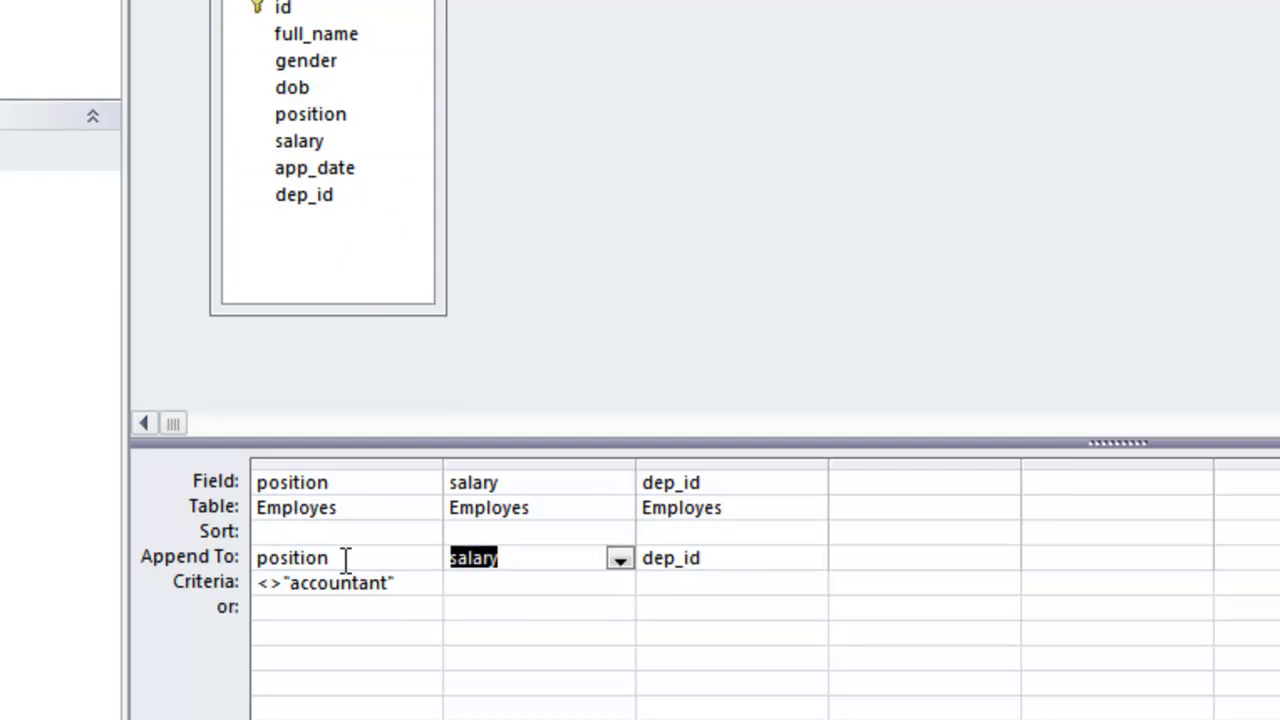
drag(543, 500, 520, 483)
click(520, 483)
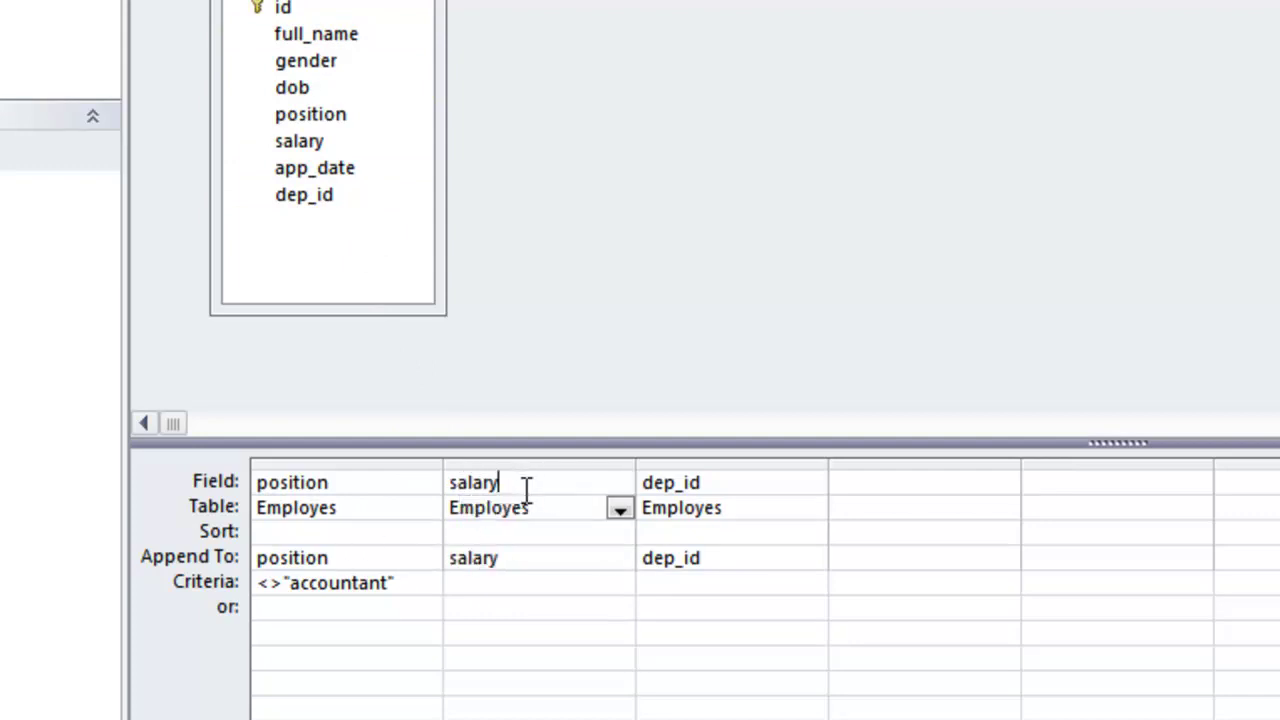
Step: Check the salary column's append target against its source field and view the records in the Employes table
drag(529, 558, 414, 551)
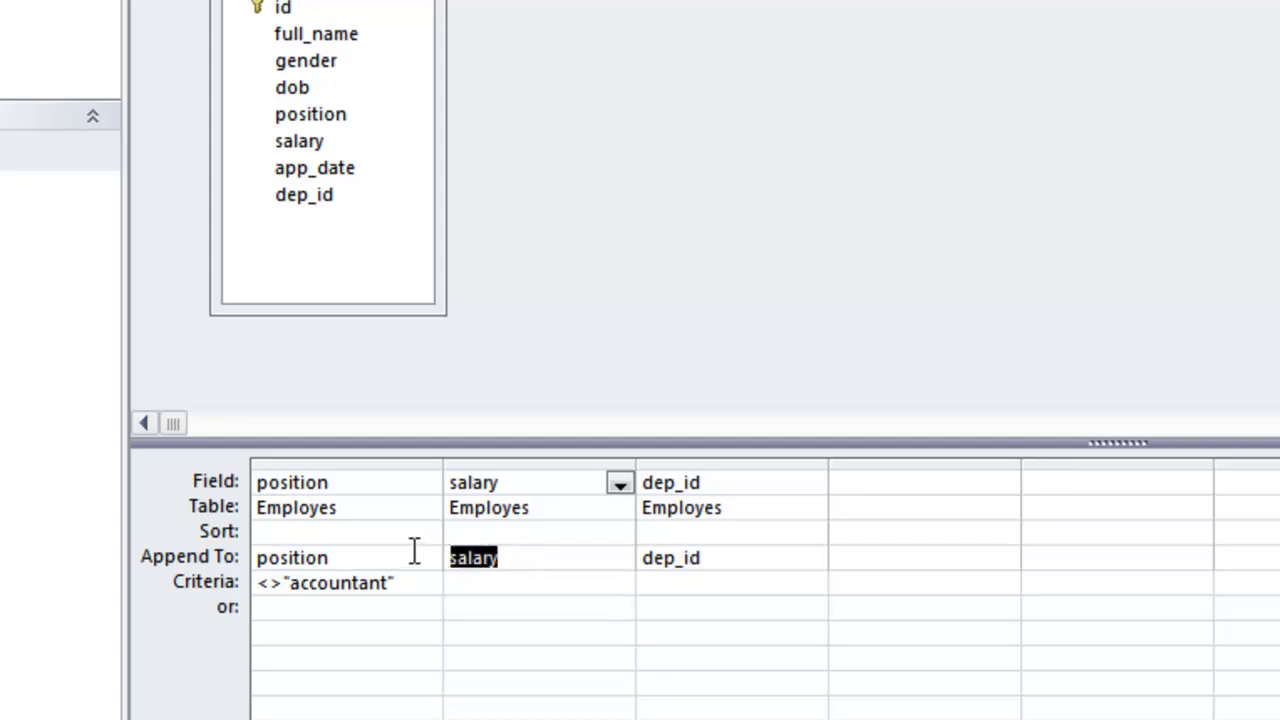
drag(520, 484, 371, 497)
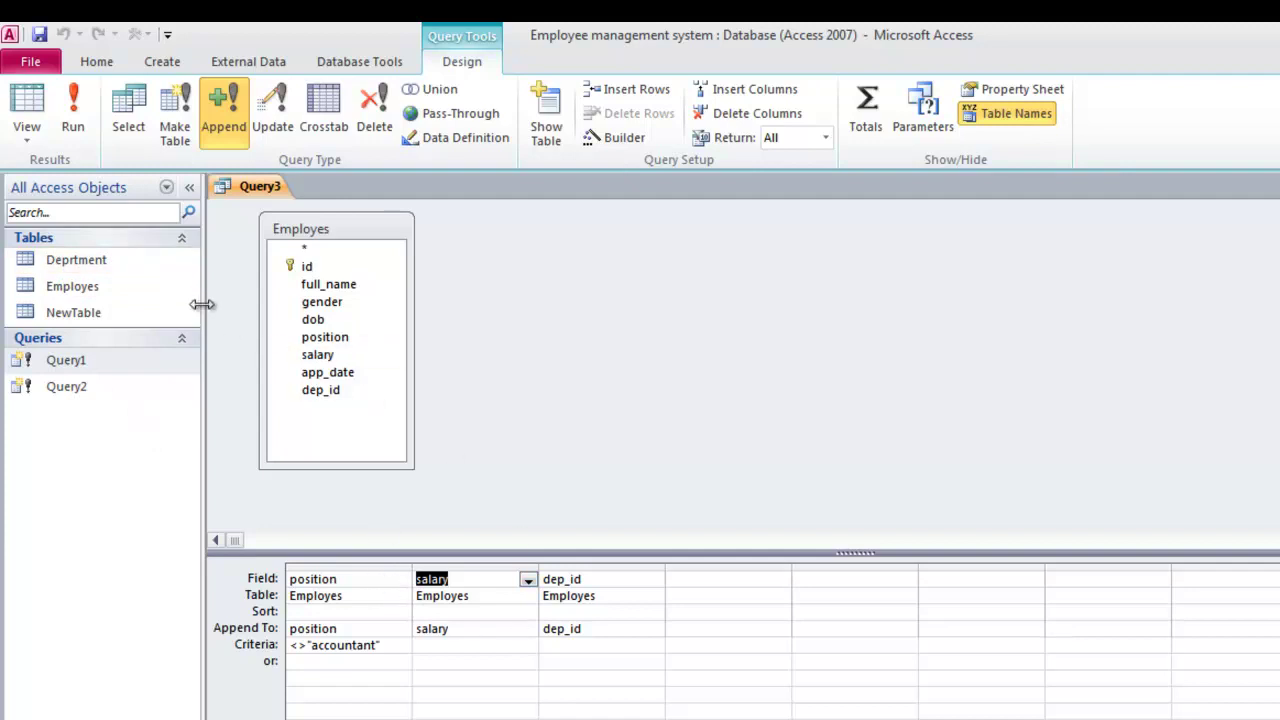
click(86, 287)
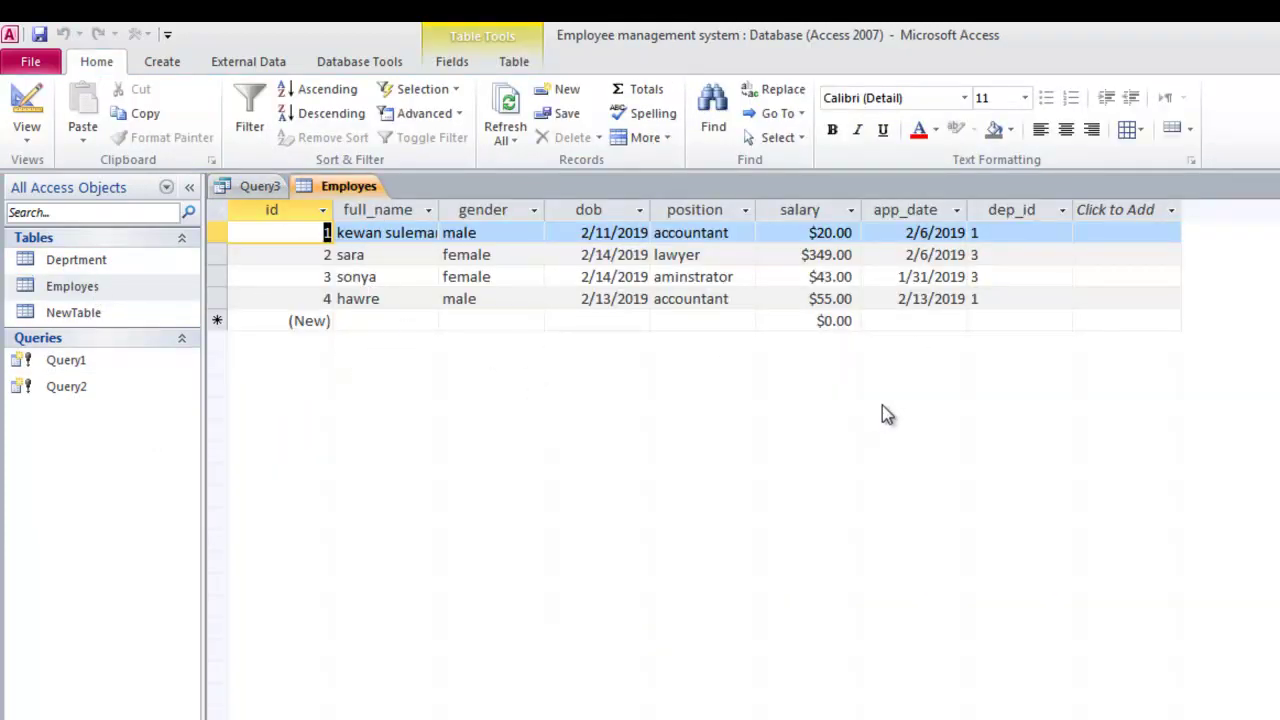
key(ctrl+w)
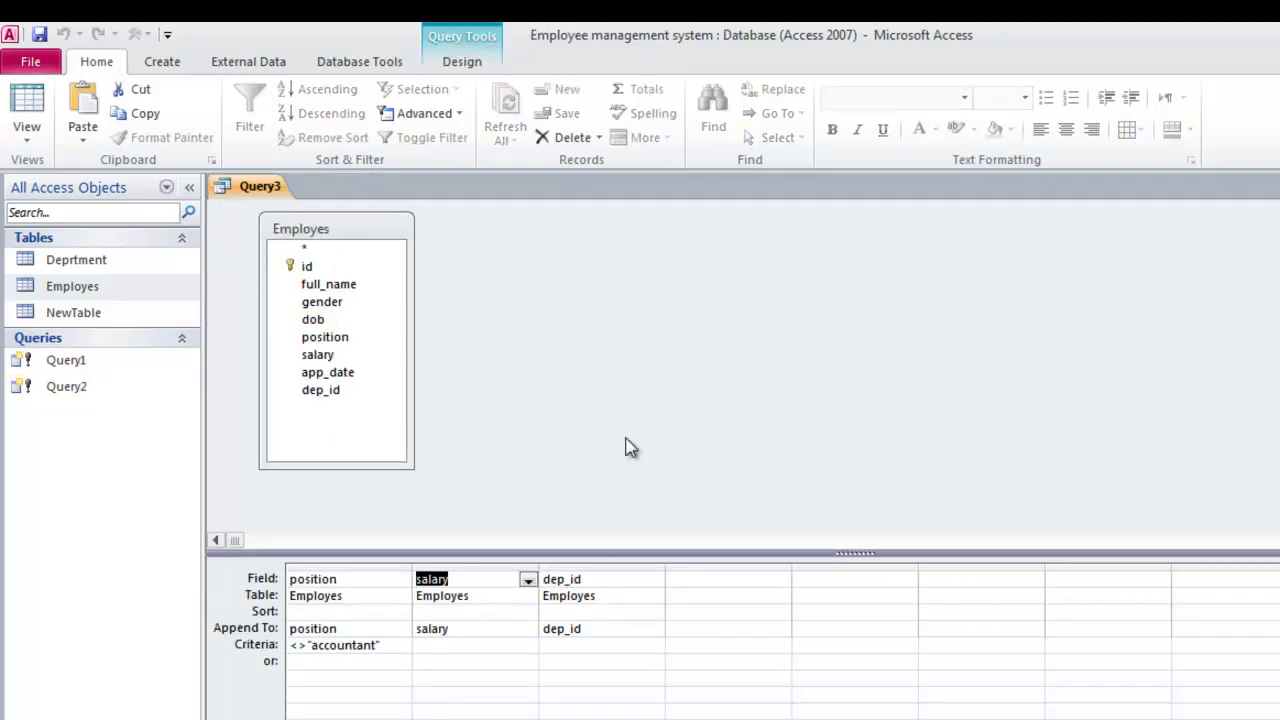
click(457, 63)
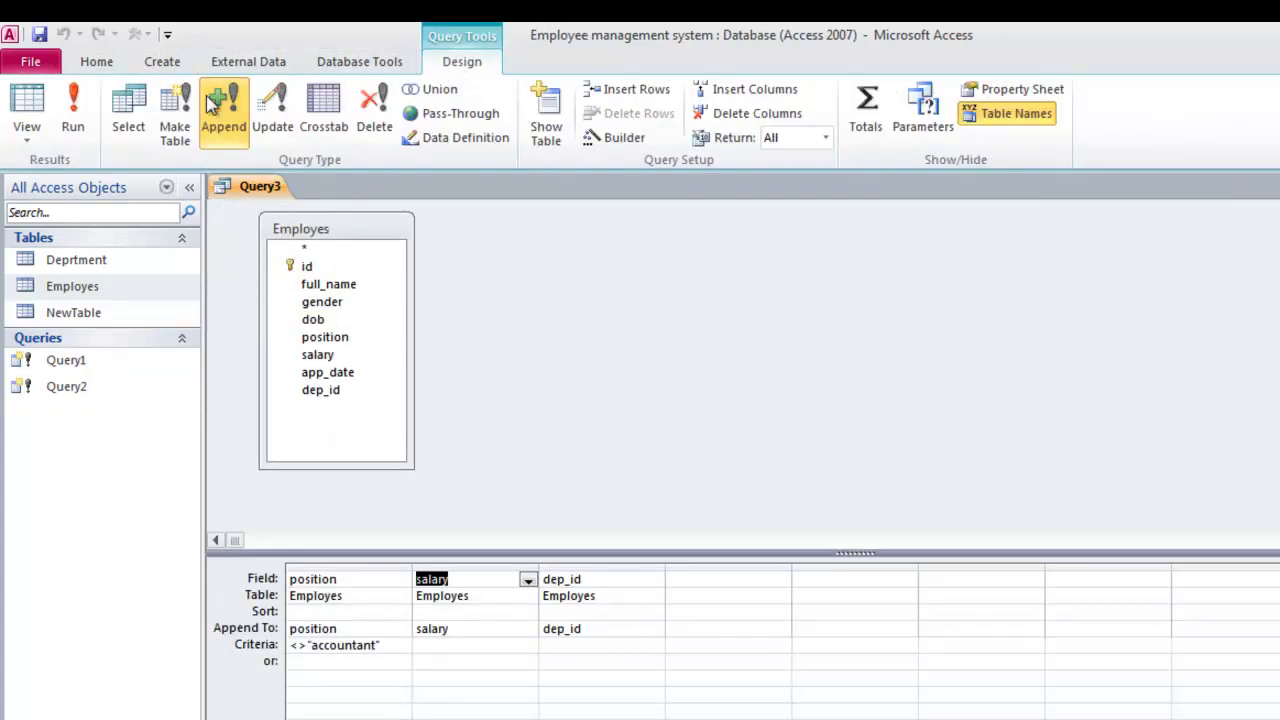
click(78, 112)
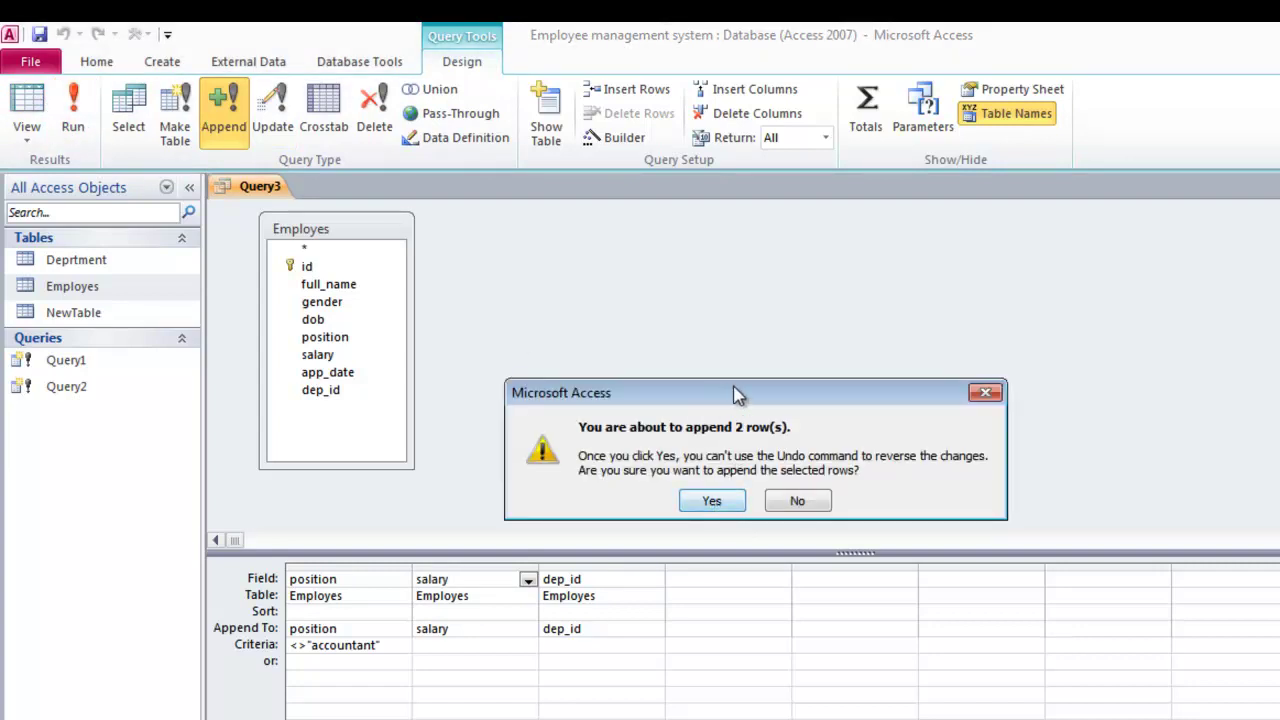
drag(735, 395, 809, 353)
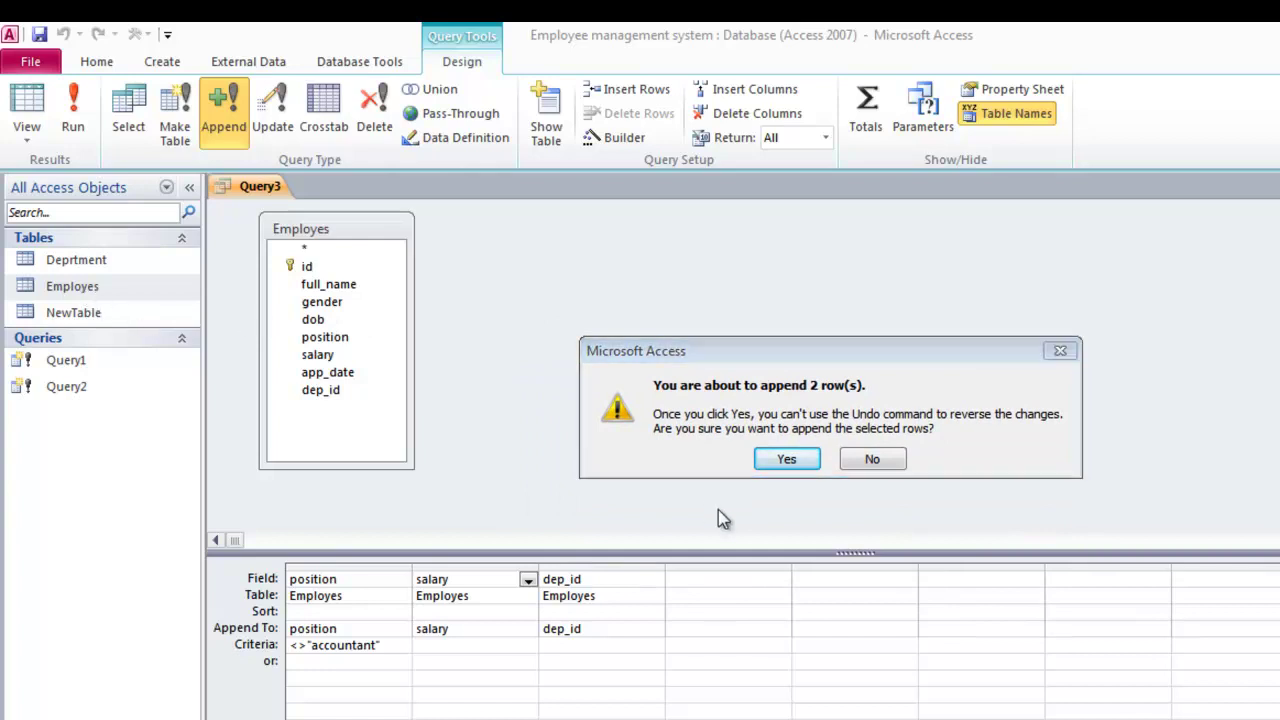
click(882, 463)
Step: Open the Employes table, review which employees hold the accountant position, and close the table
double_click(74, 289)
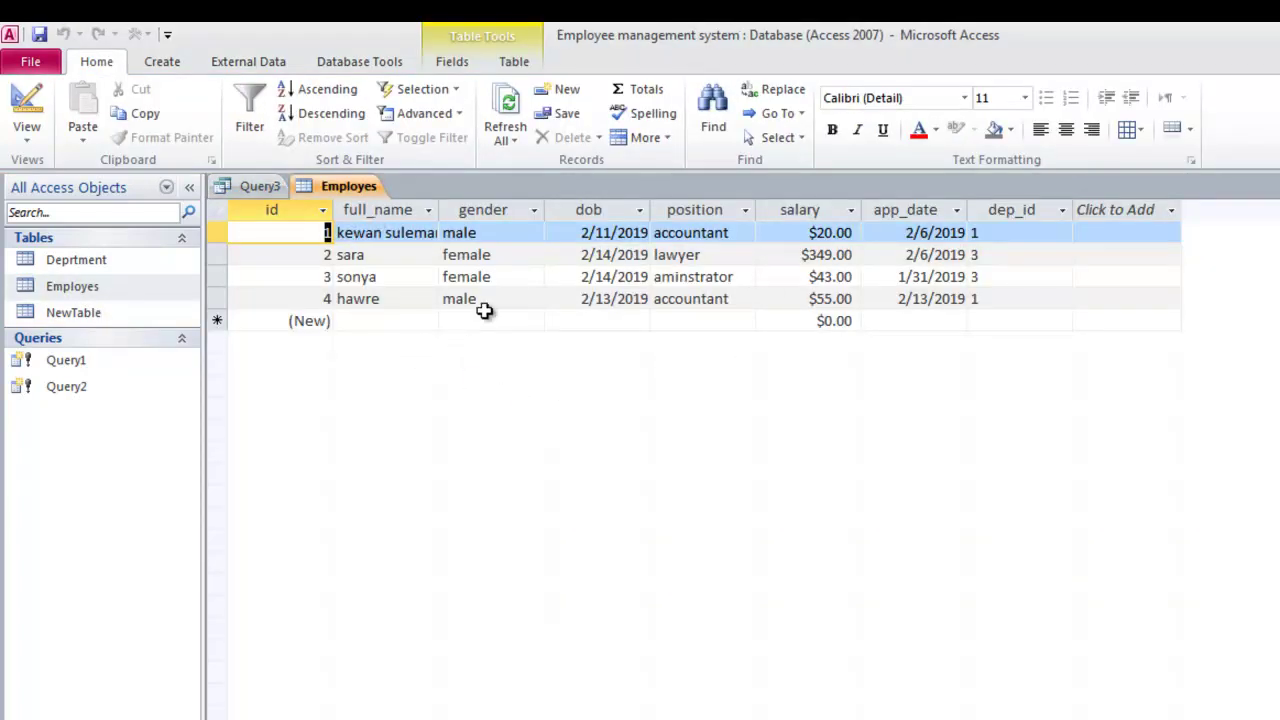
click(745, 232)
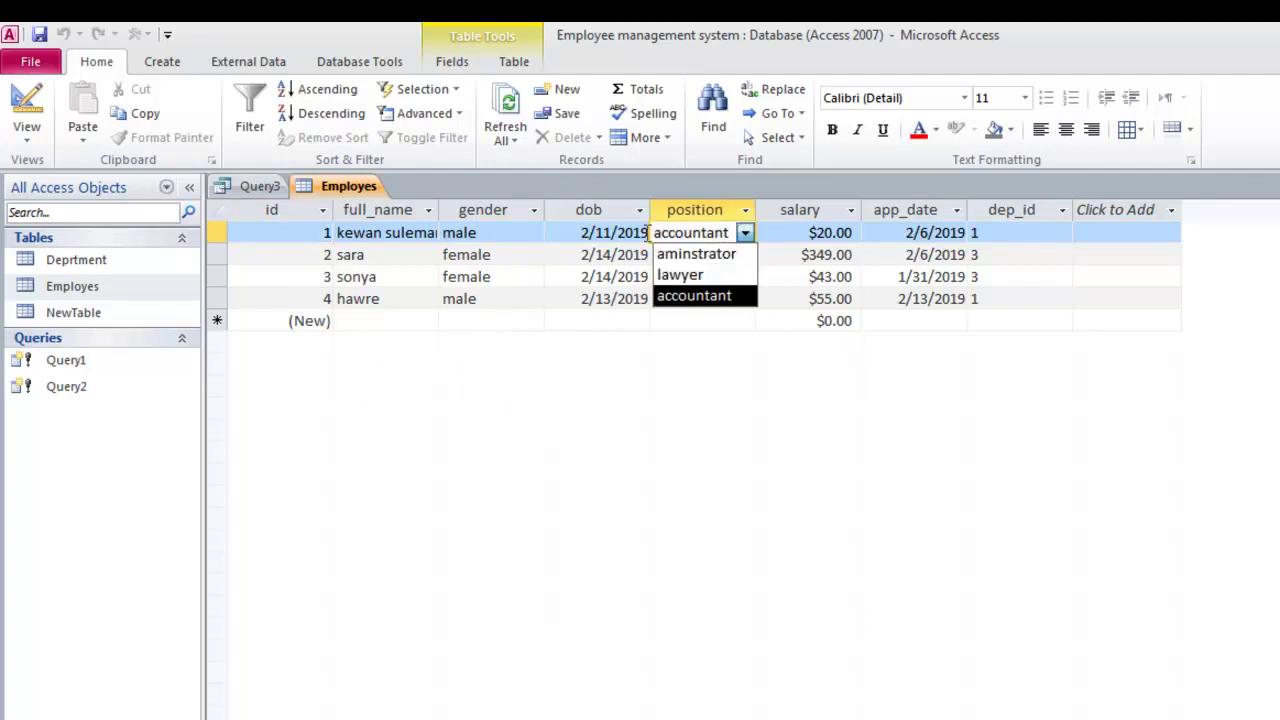
click(743, 298)
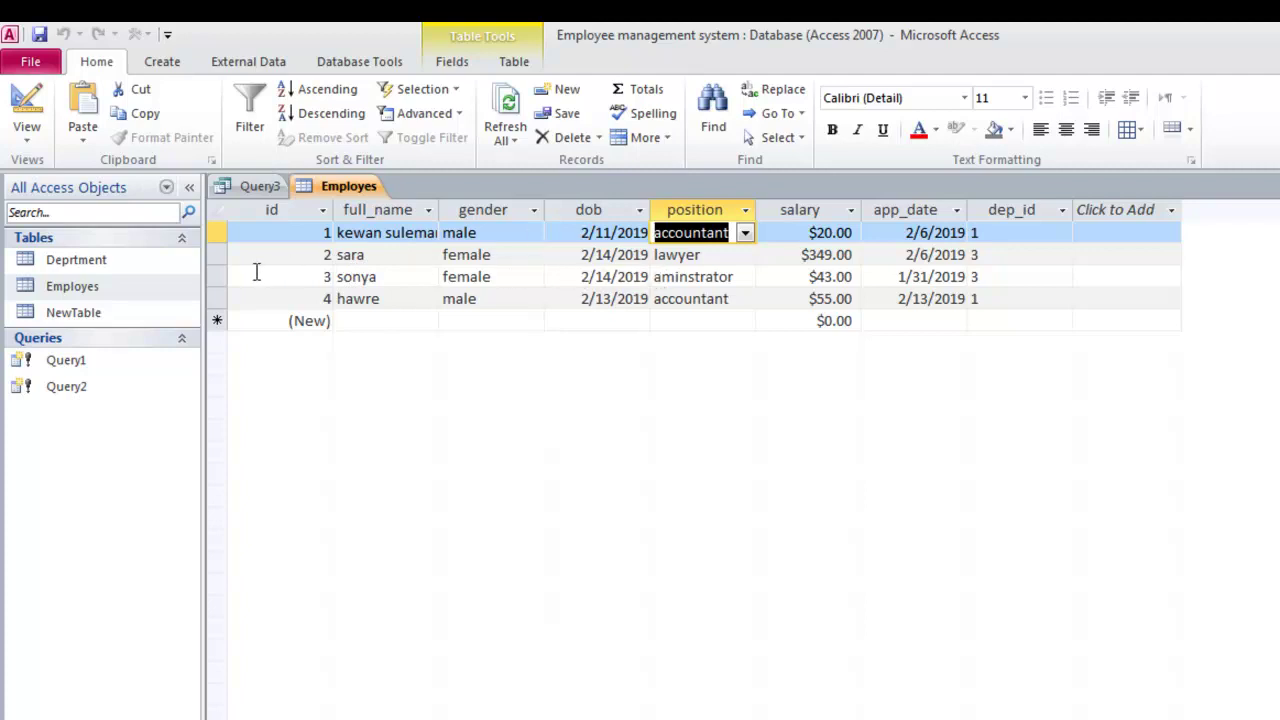
key(ctrl+F4)
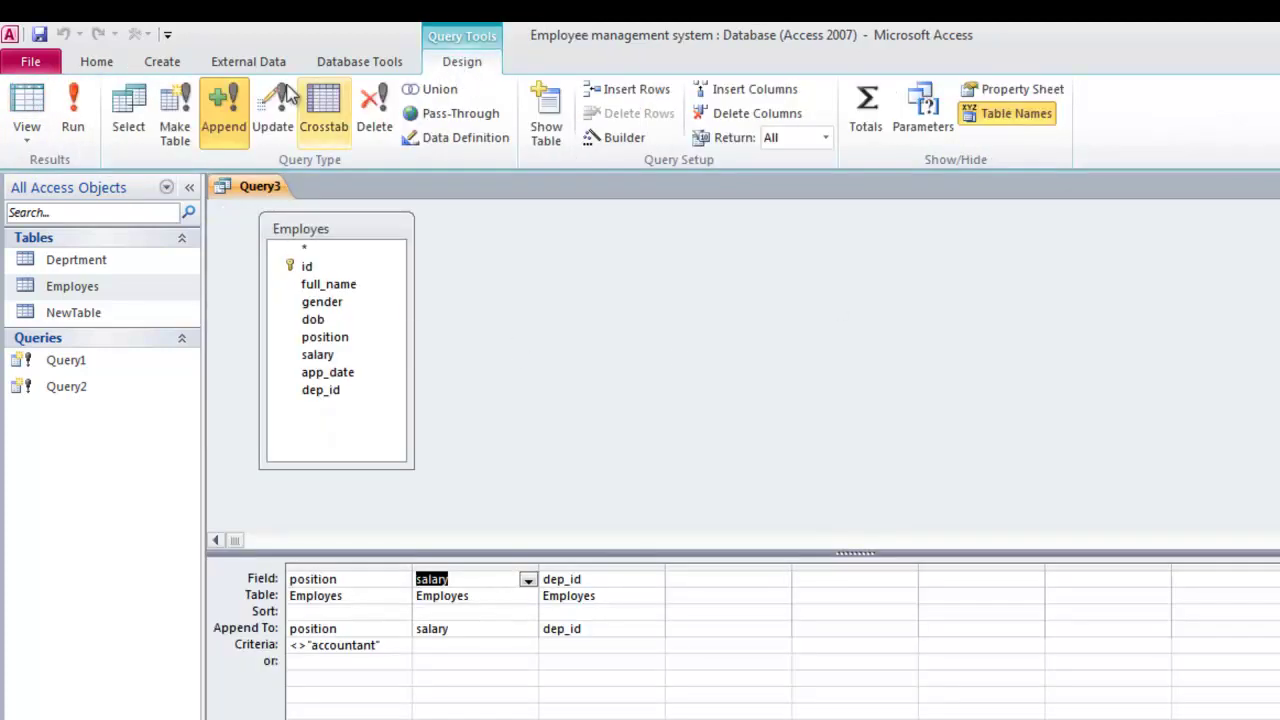
Step: Run the append query, accept appending the selected rows, and open the Employes table
click(74, 118)
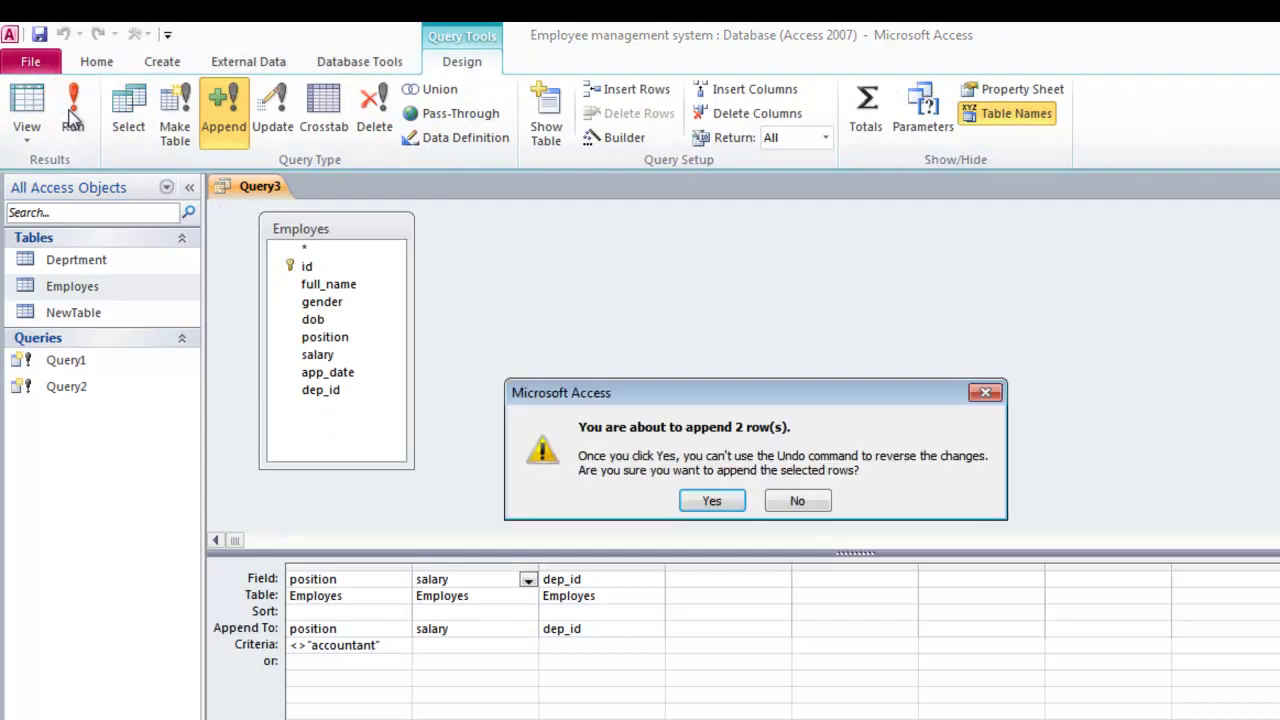
click(730, 503)
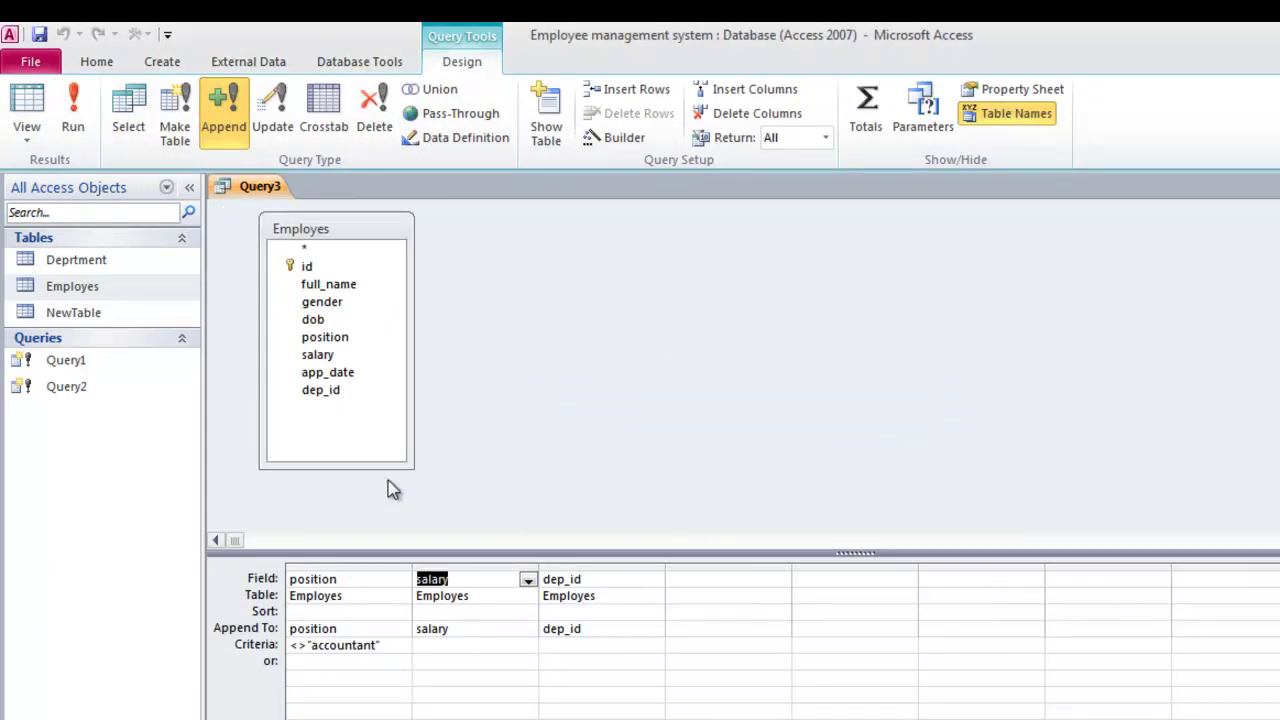
click(97, 293)
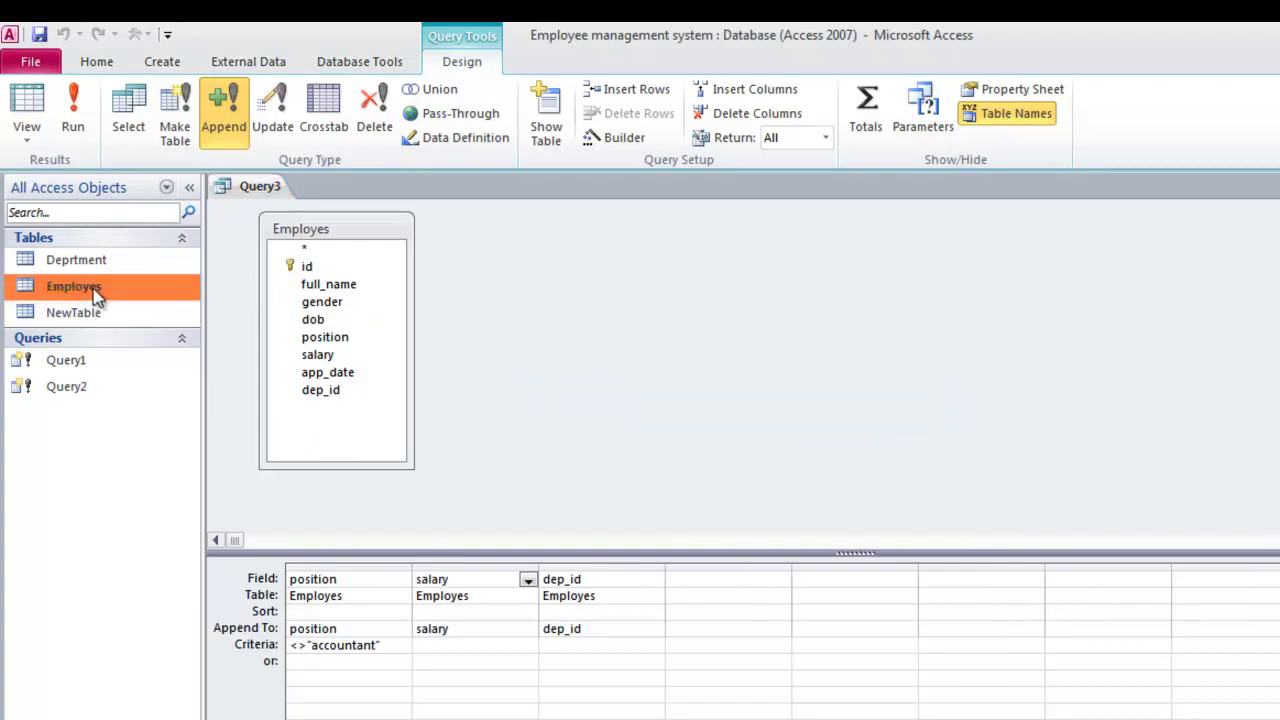
double_click(97, 290)
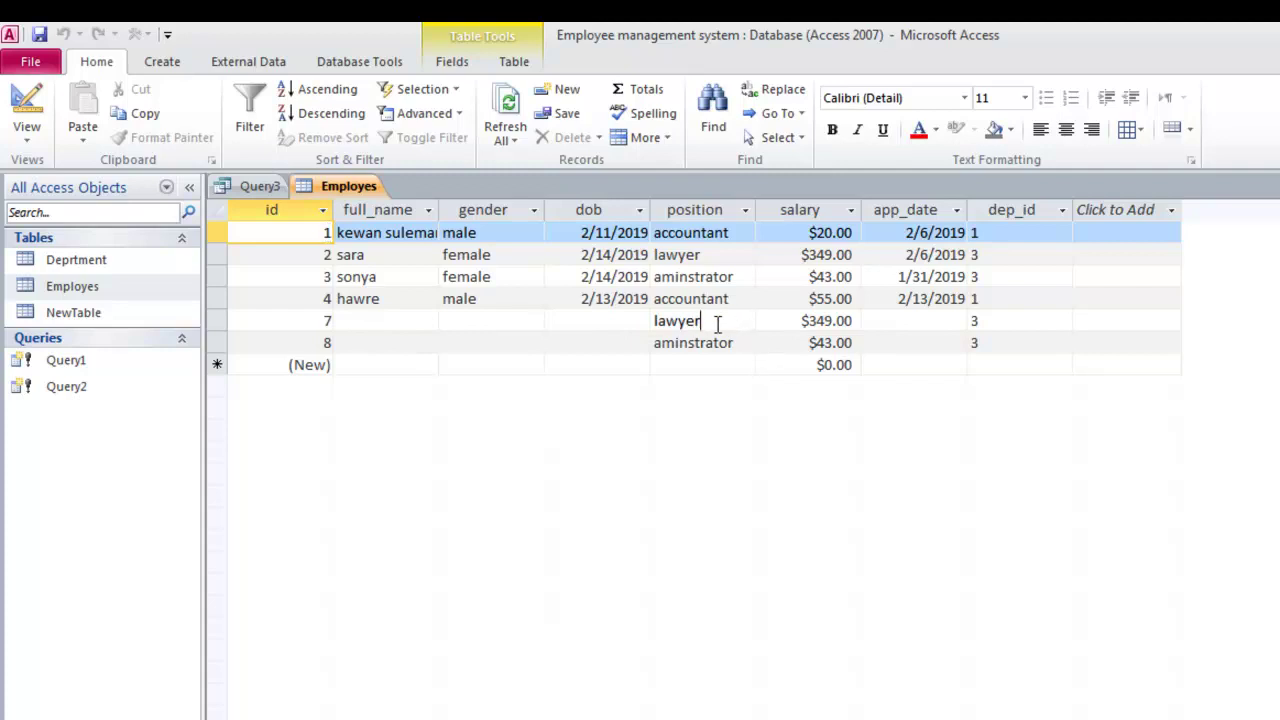
Step: Examine the position, salary and dep_id values and the empty fields of the appended lawyer record
drag(703, 321, 643, 320)
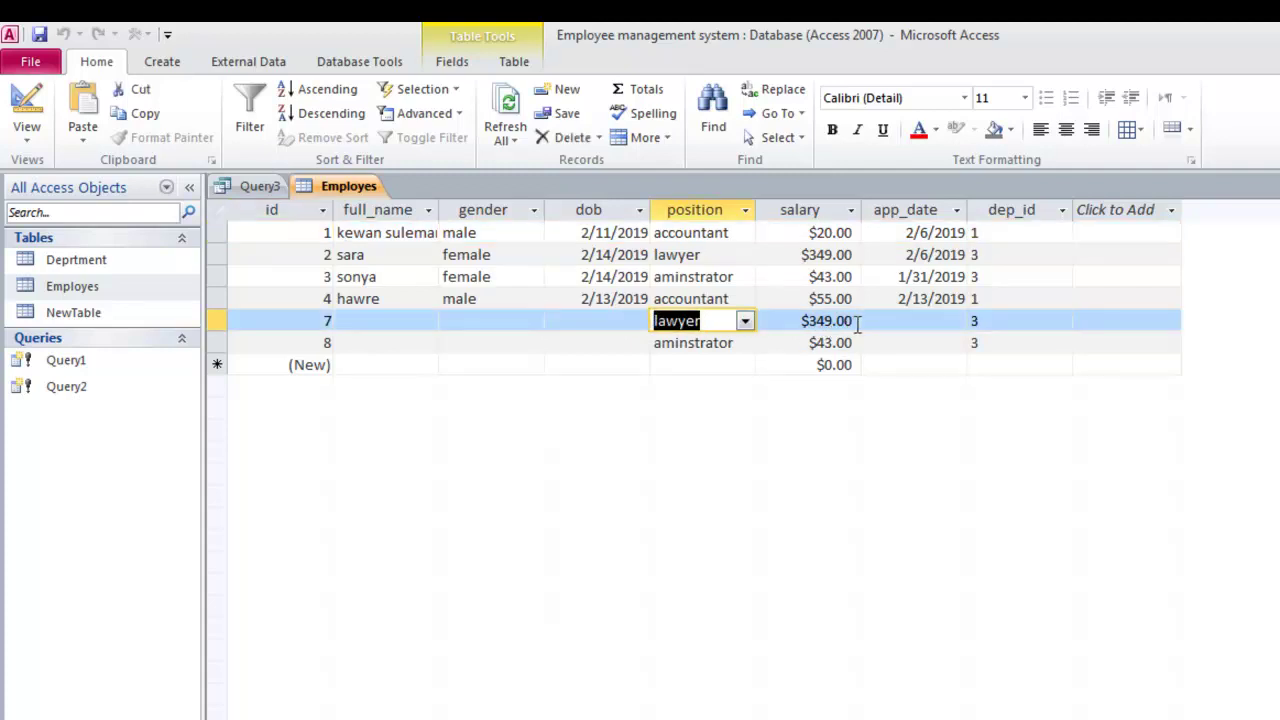
drag(857, 322, 740, 320)
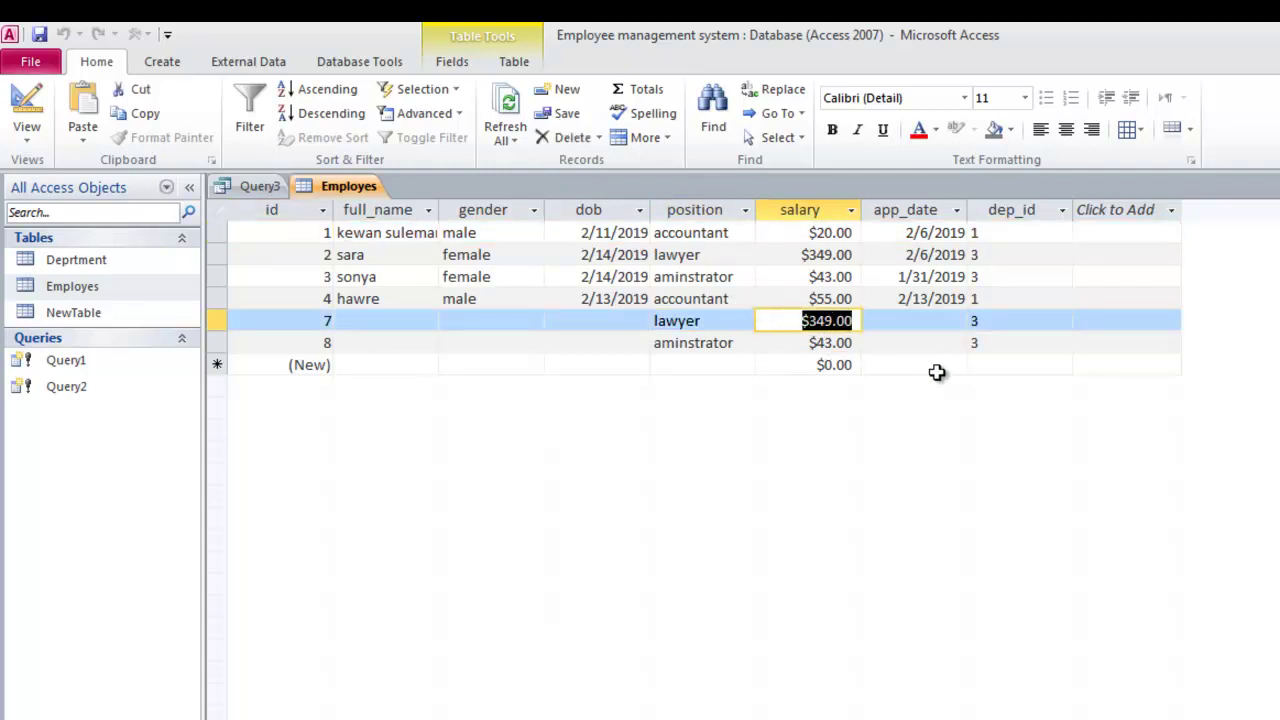
click(1006, 325)
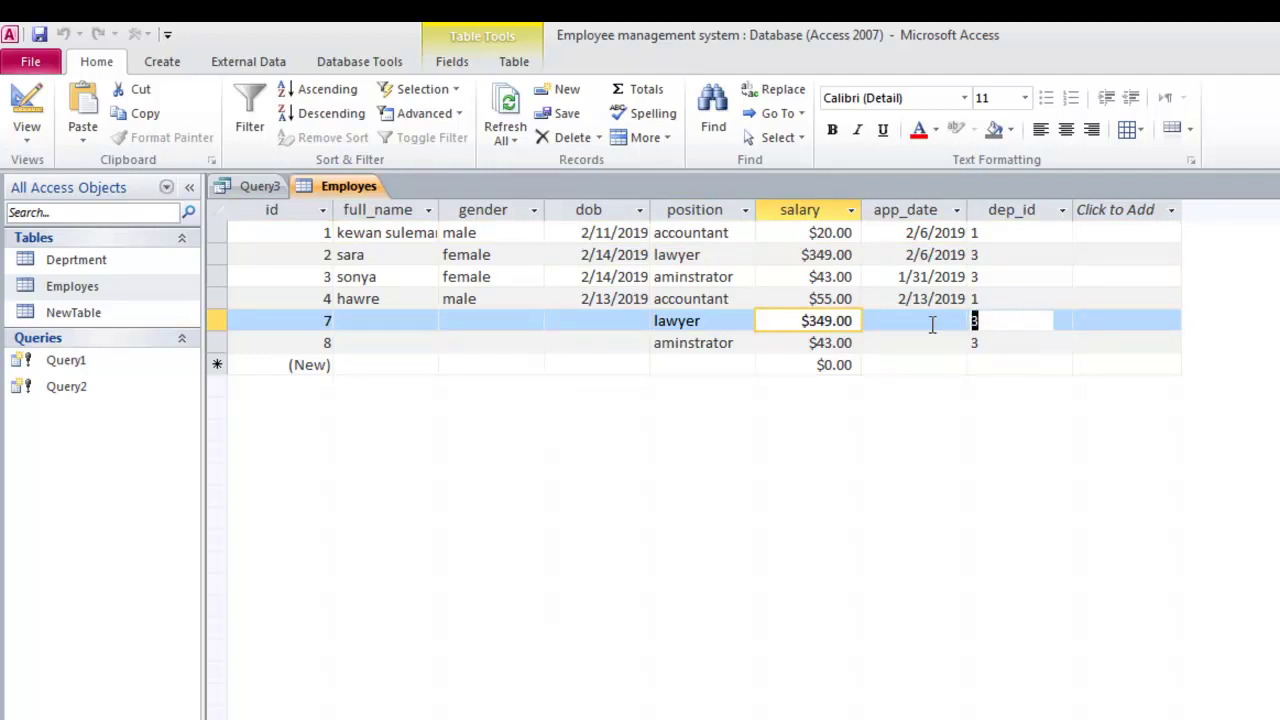
click(398, 321)
click(487, 320)
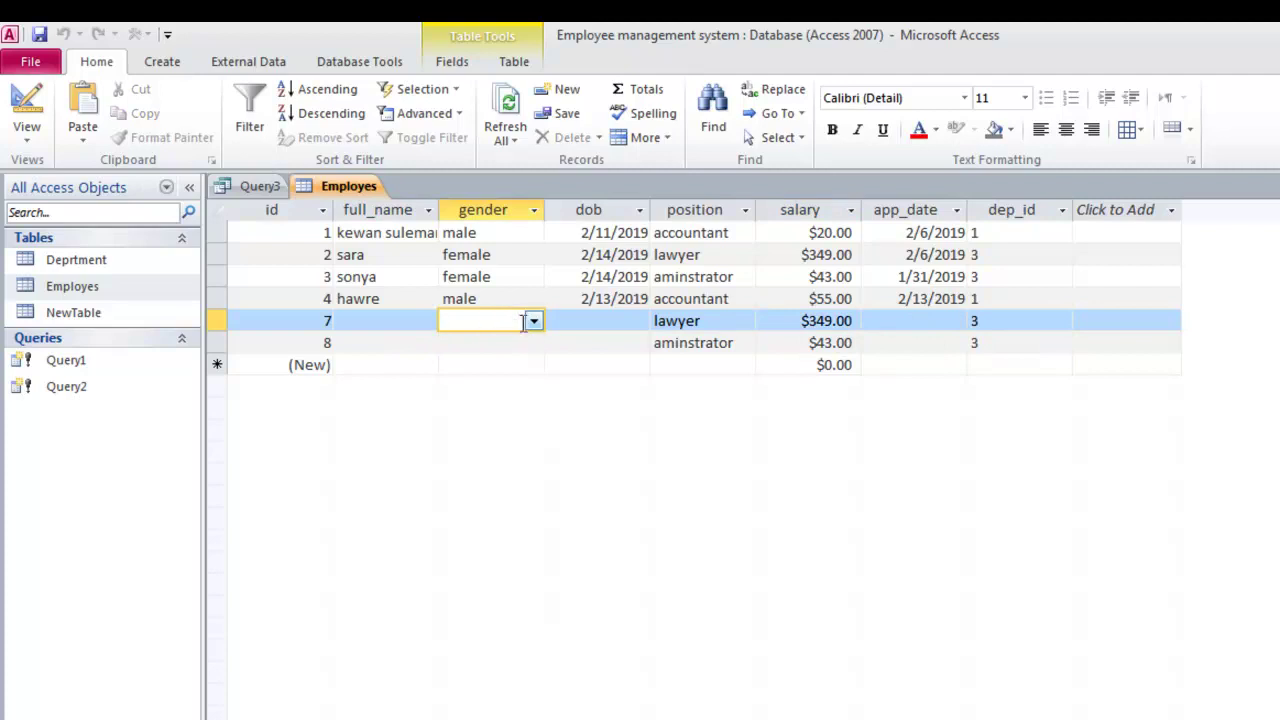
click(400, 321)
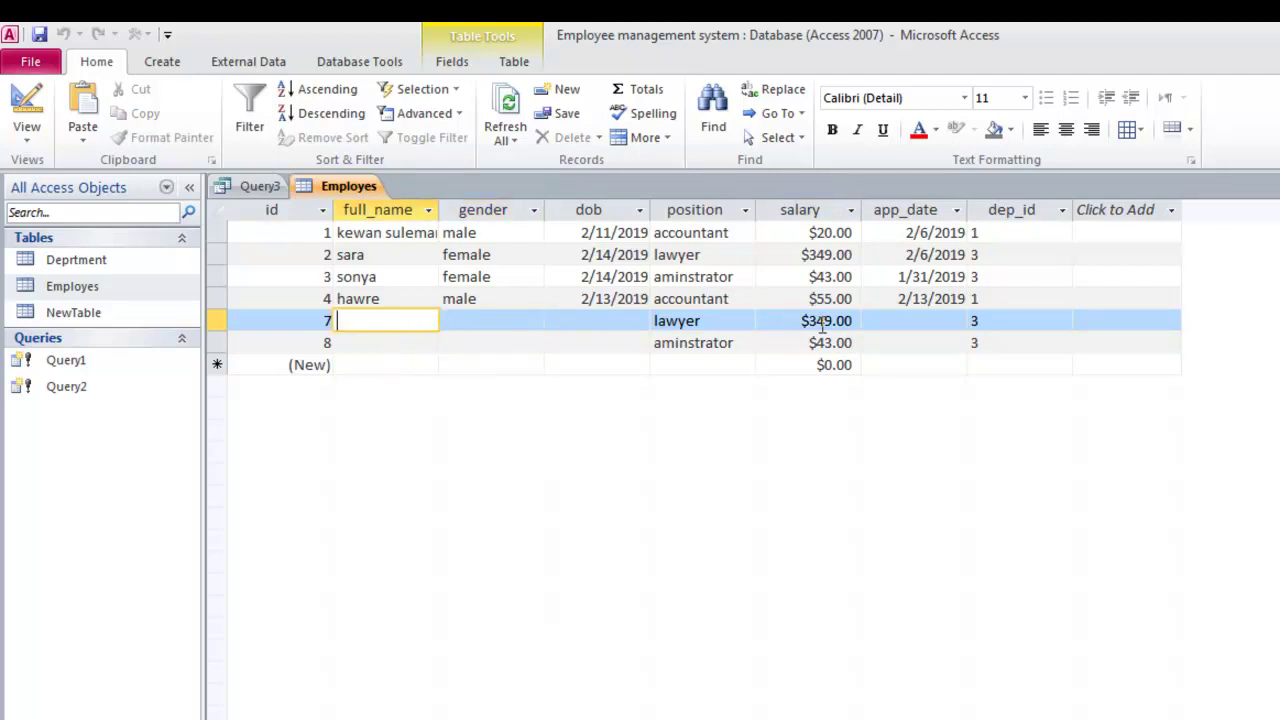
click(922, 321)
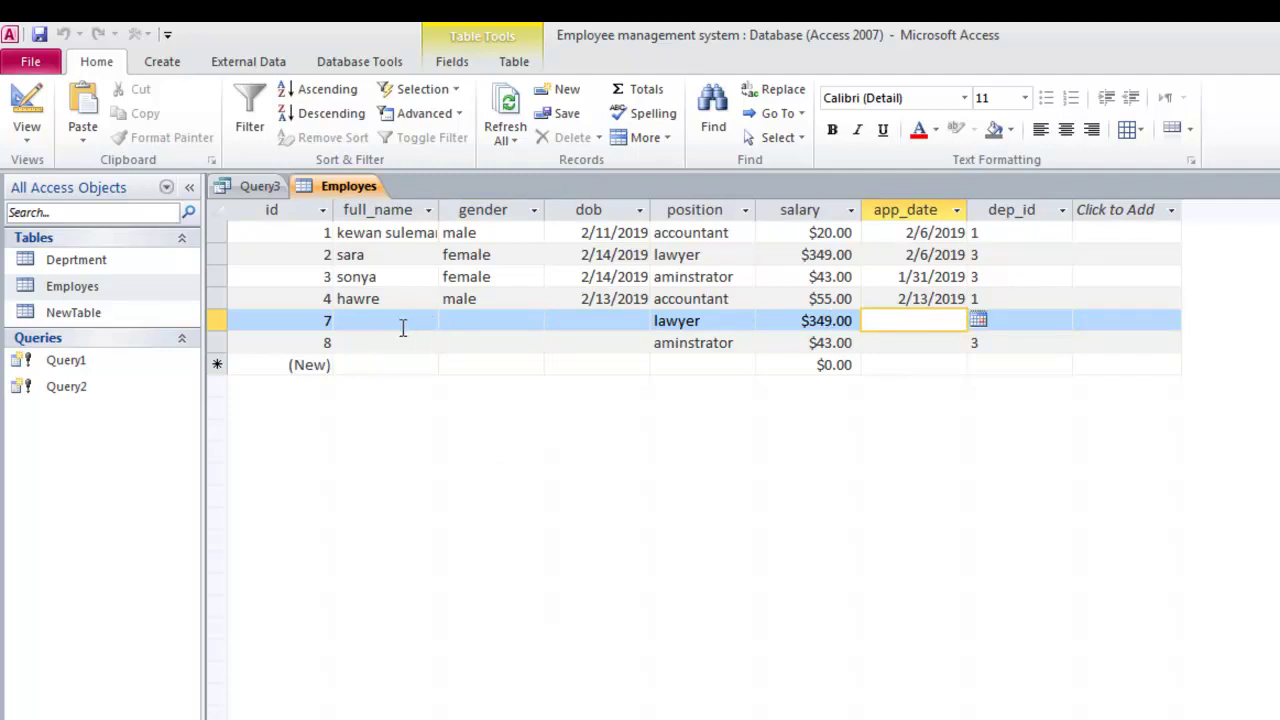
Step: Return to the append query design and review its position, salary and dep_id source fields
click(258, 186)
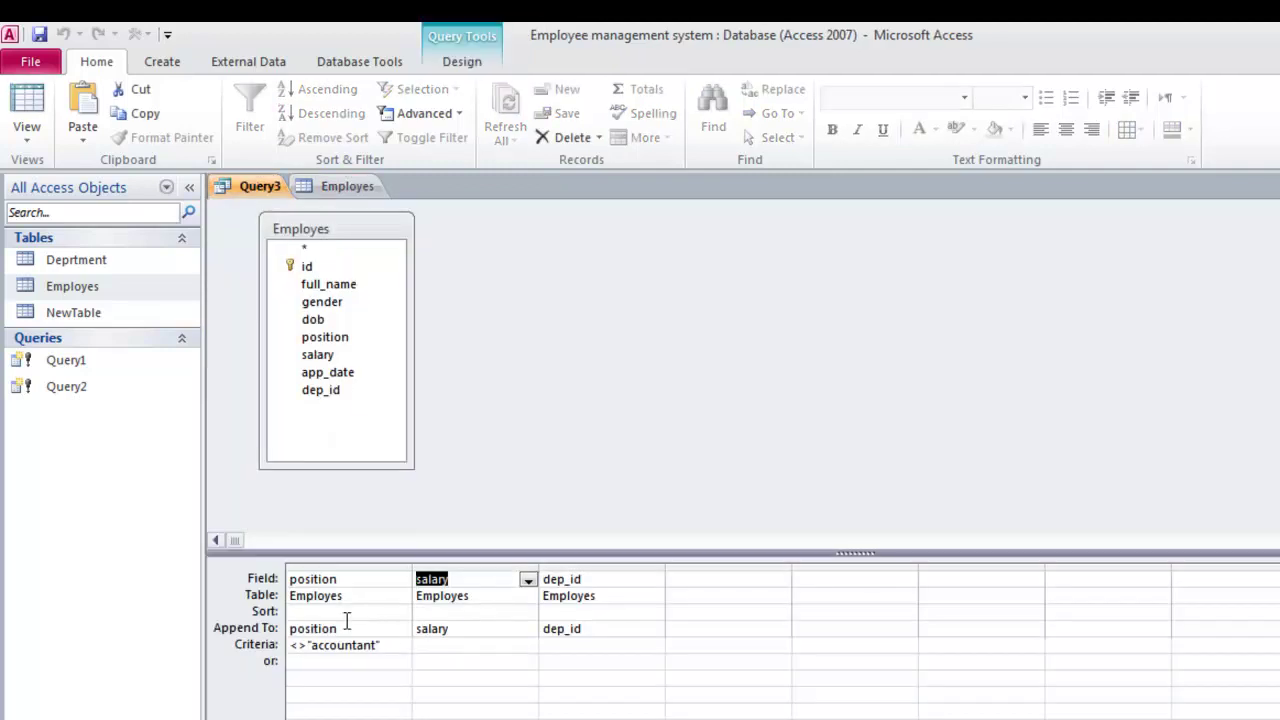
drag(344, 580, 264, 579)
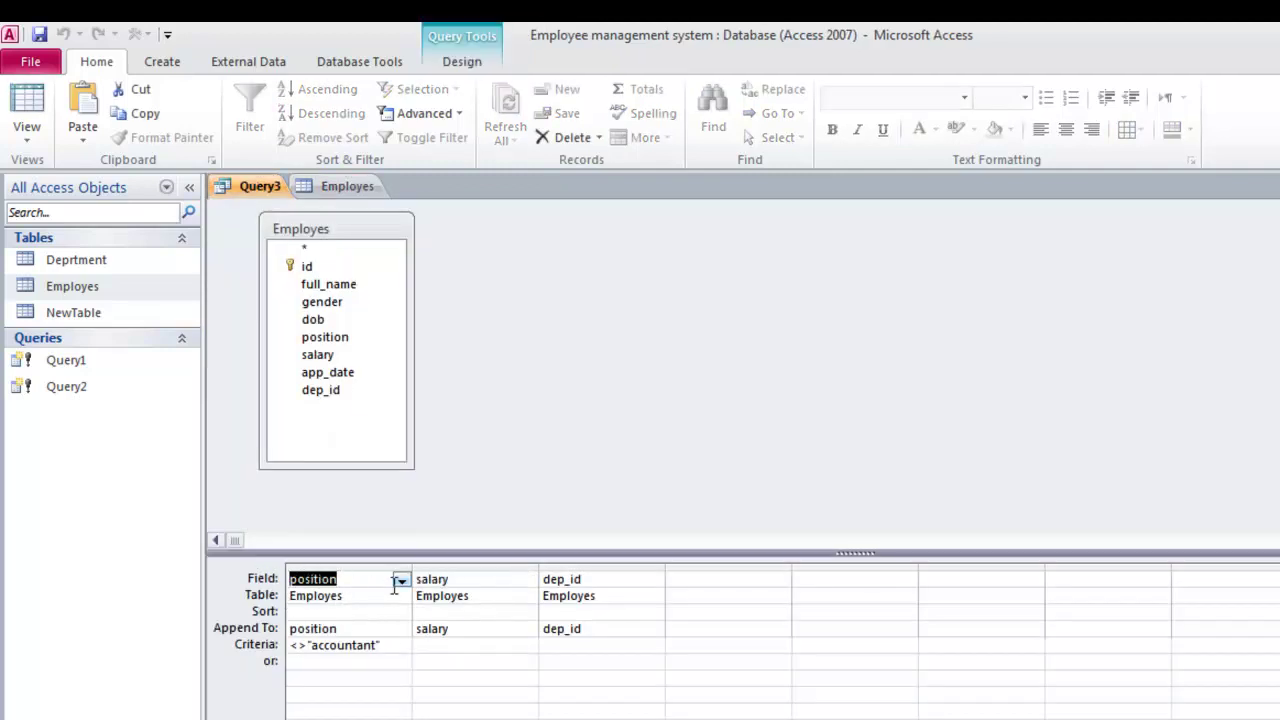
key(Tab)
key(Tab)
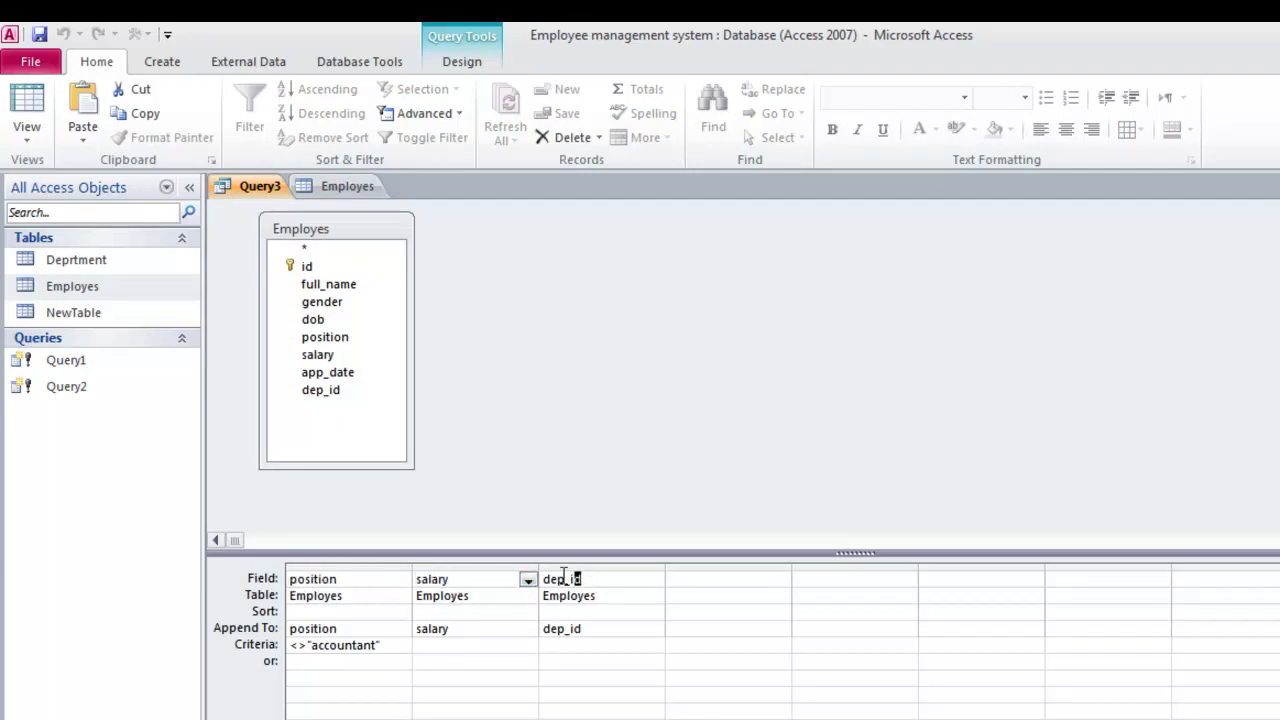
key(Home)
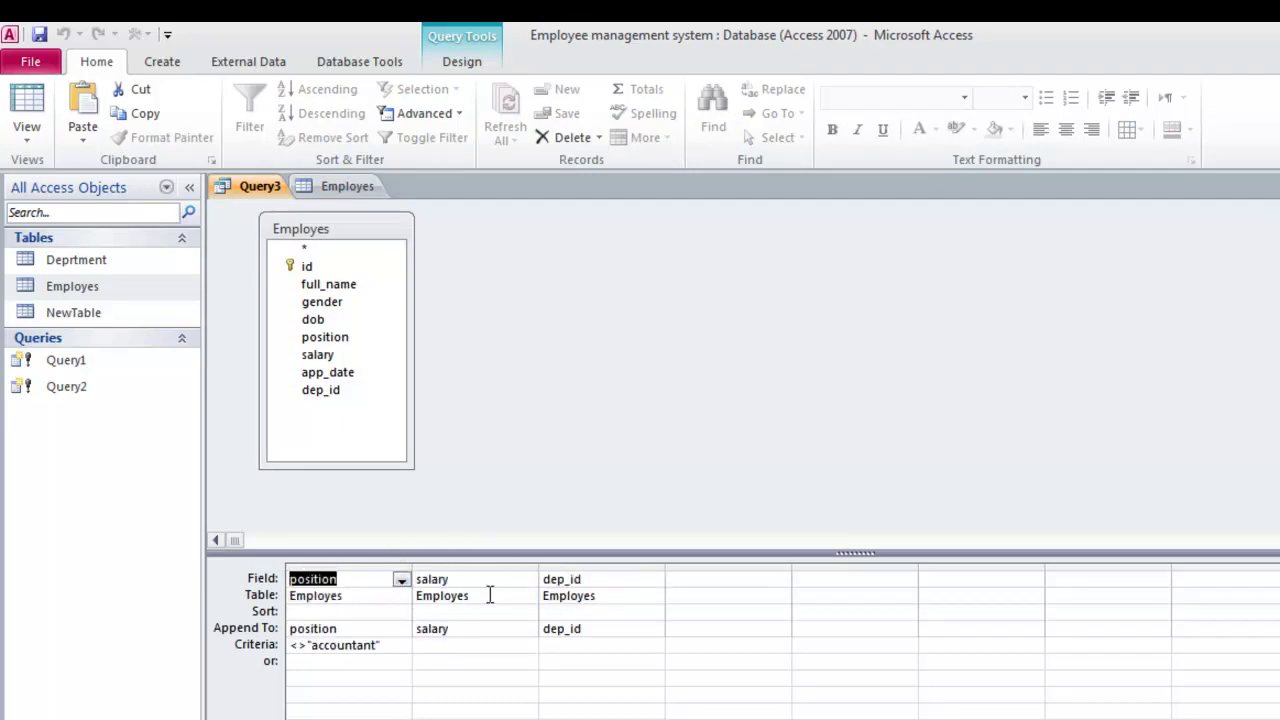
Step: Go back to the Employes table and examine the appended records' positions and the blank full_name, gender and dob fields
click(346, 188)
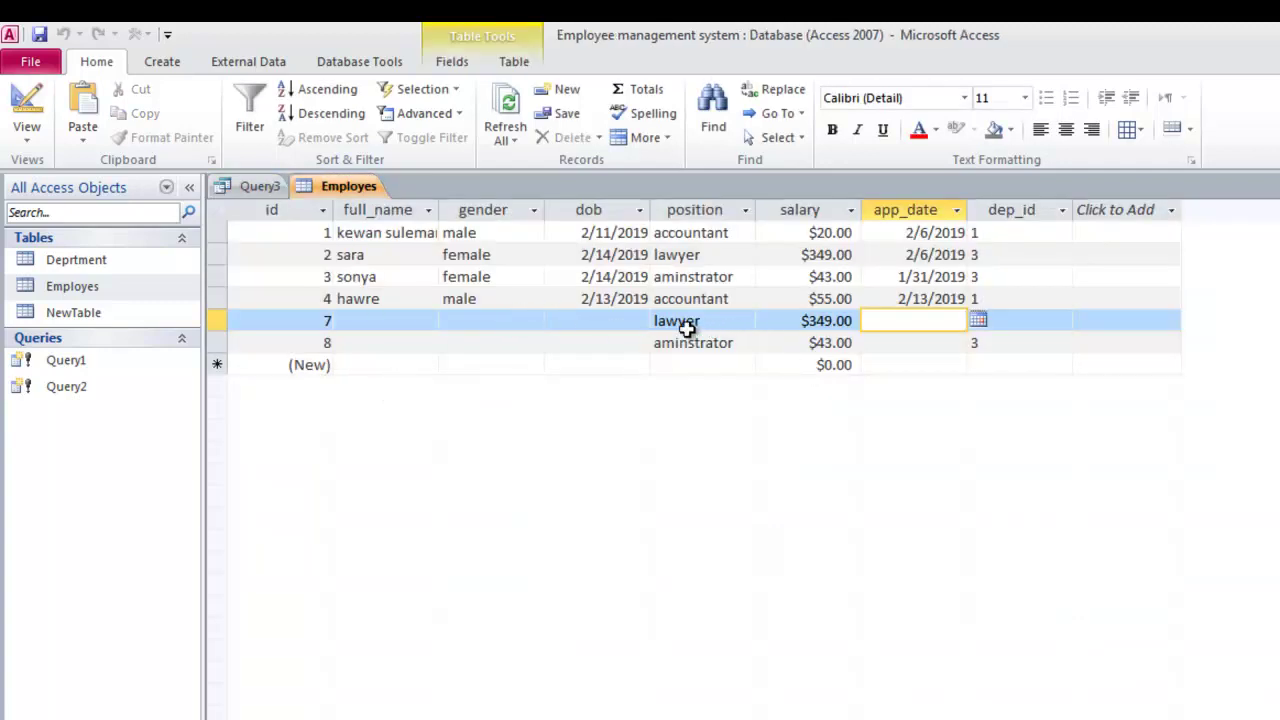
click(743, 343)
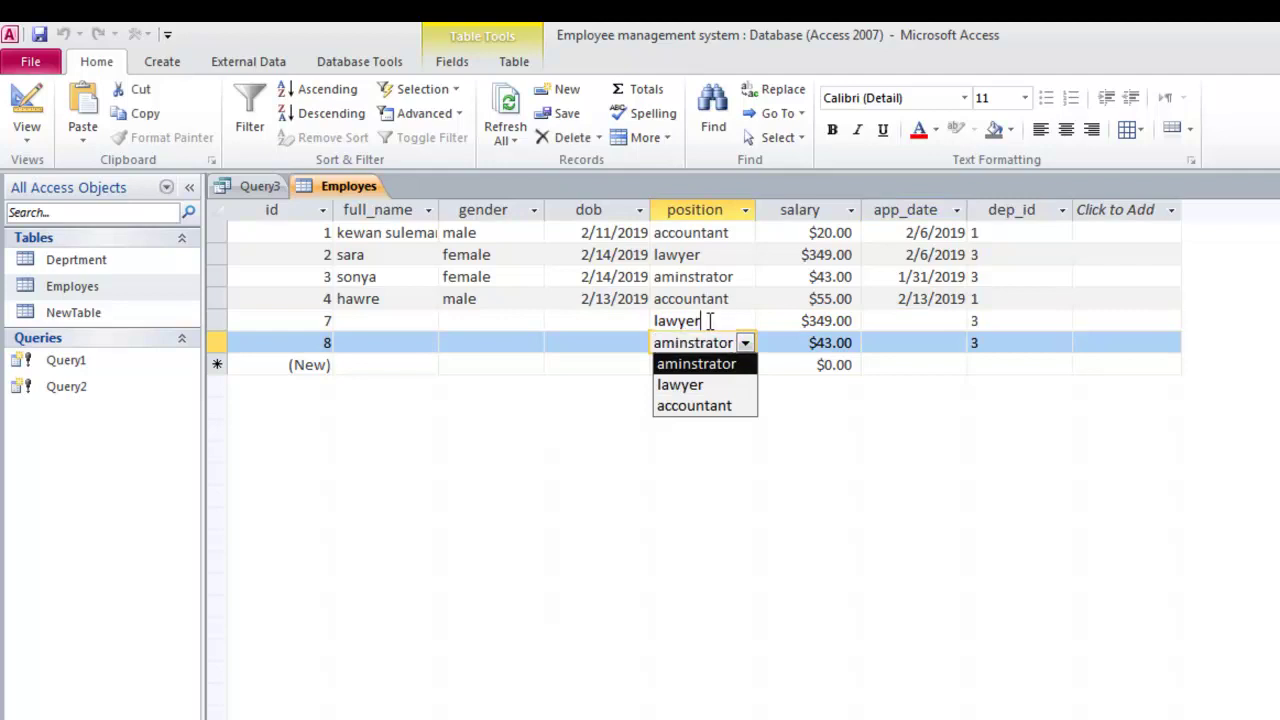
click(711, 322)
key(Down)
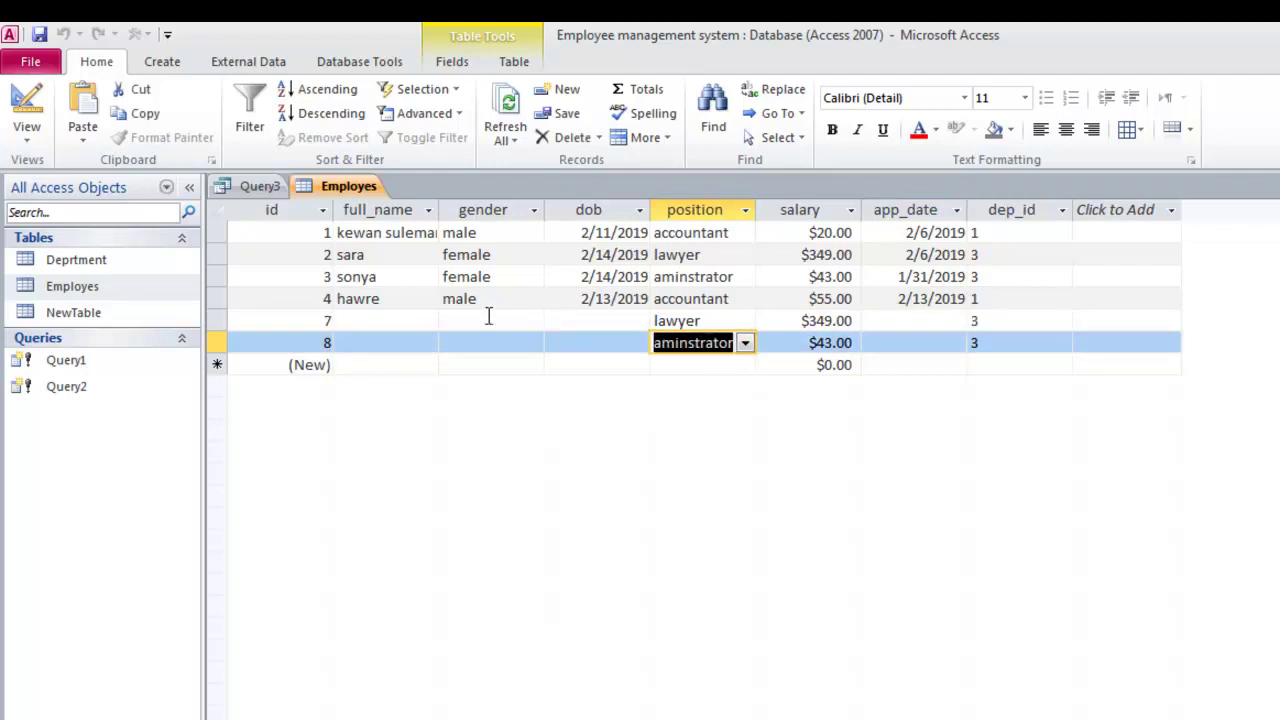
click(388, 320)
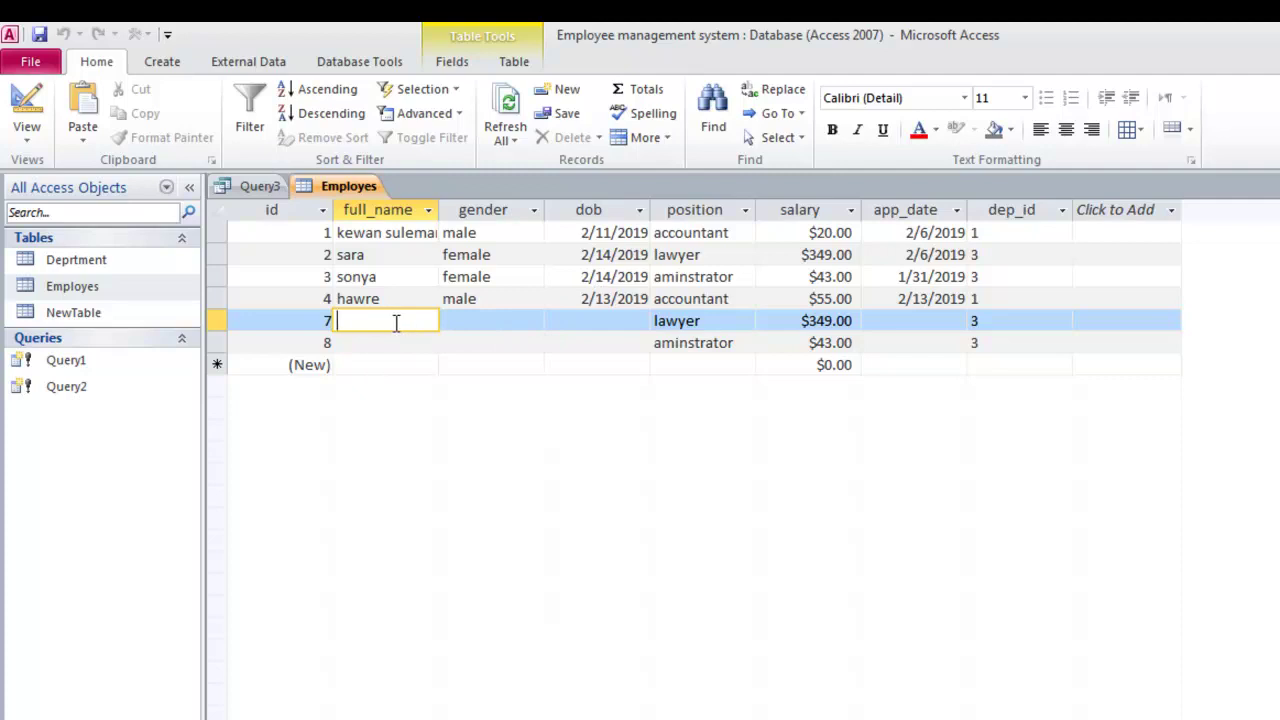
click(465, 323)
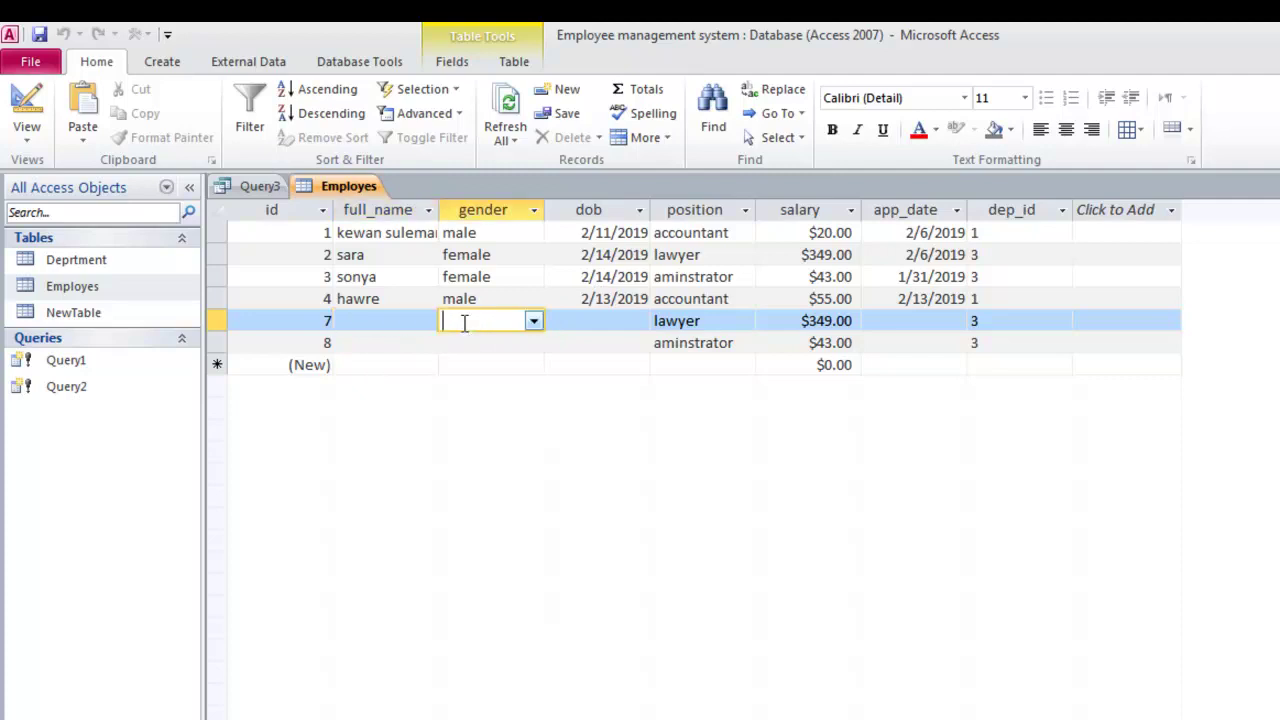
click(594, 320)
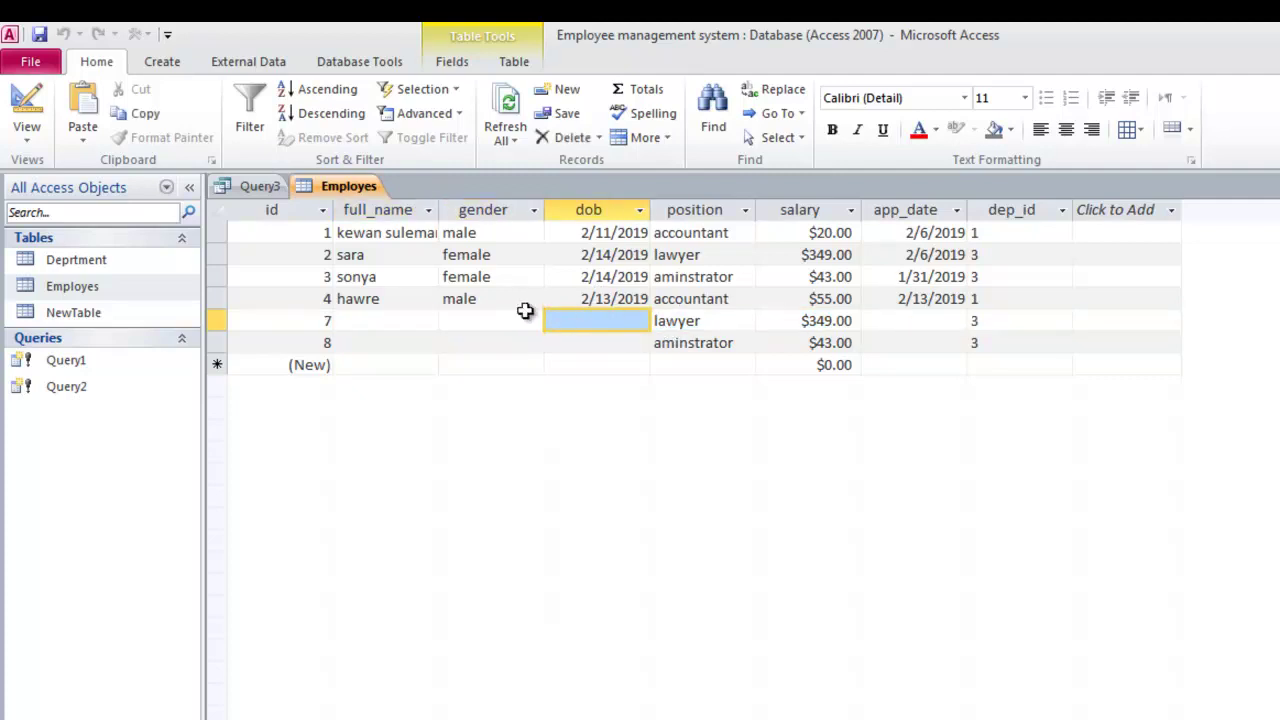
Step: Close the Employes table, then save the append query as Query3 and close it
right_click(345, 188)
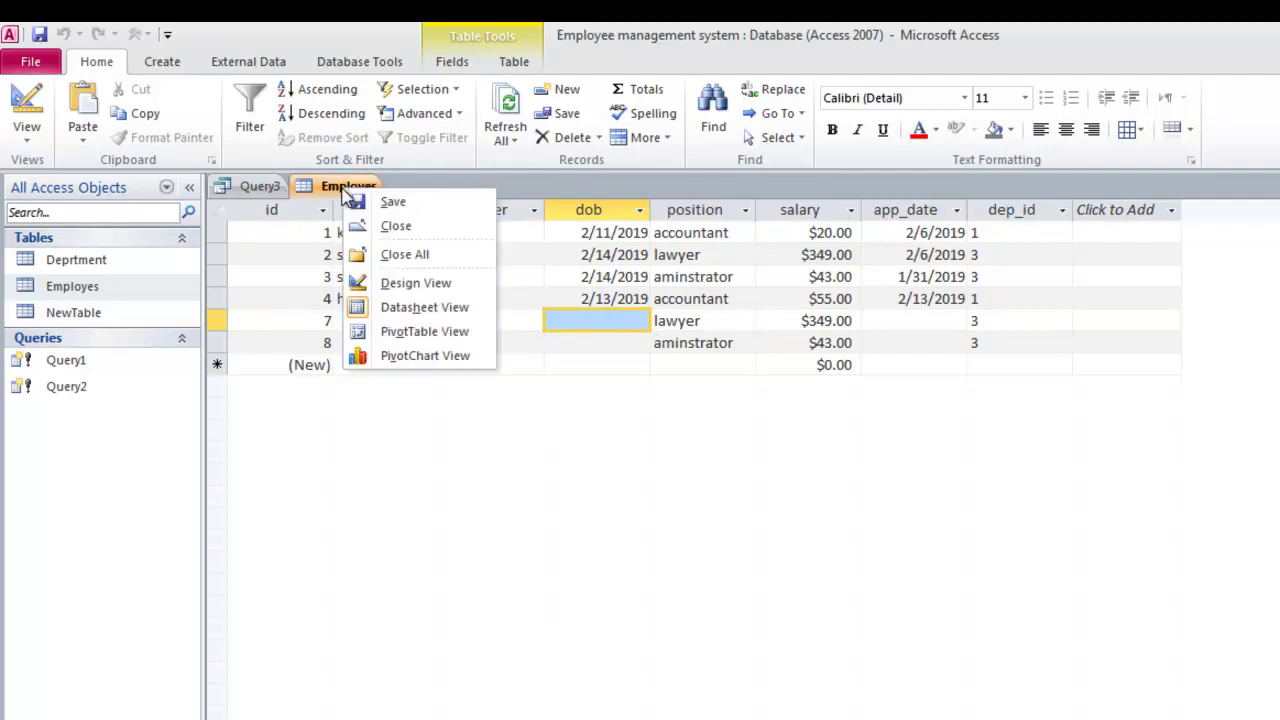
click(388, 202)
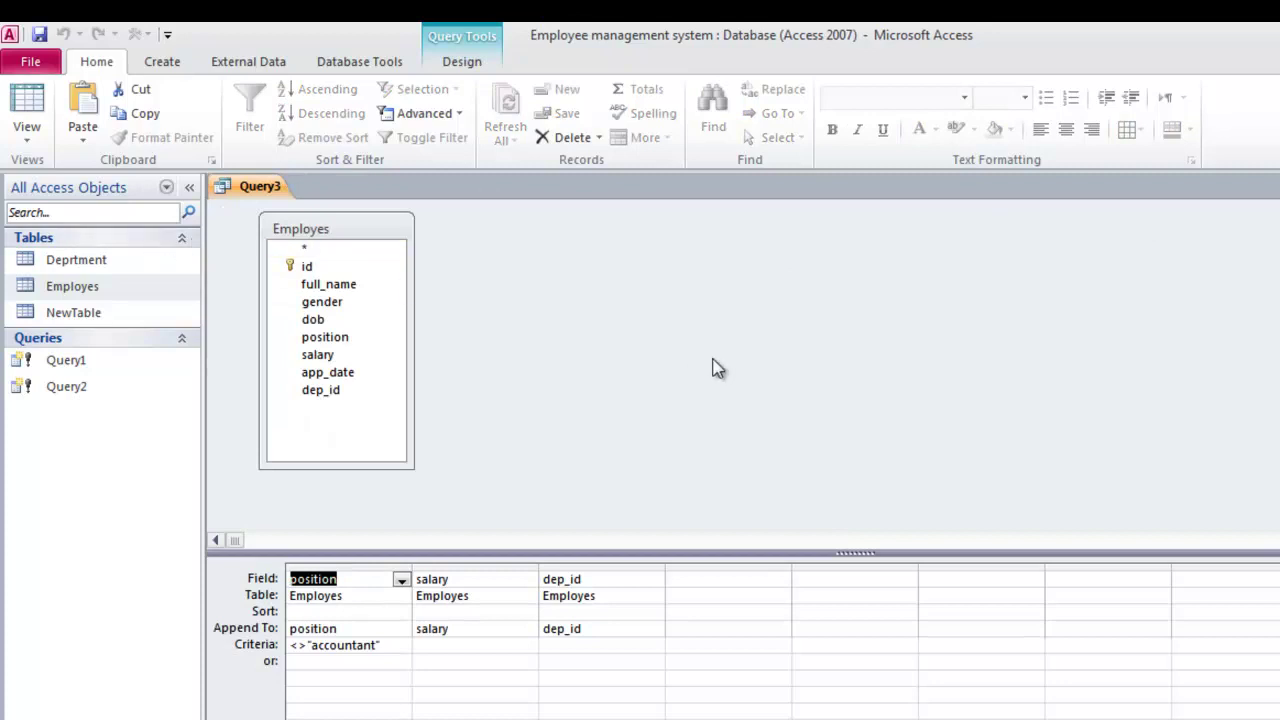
click(665, 491)
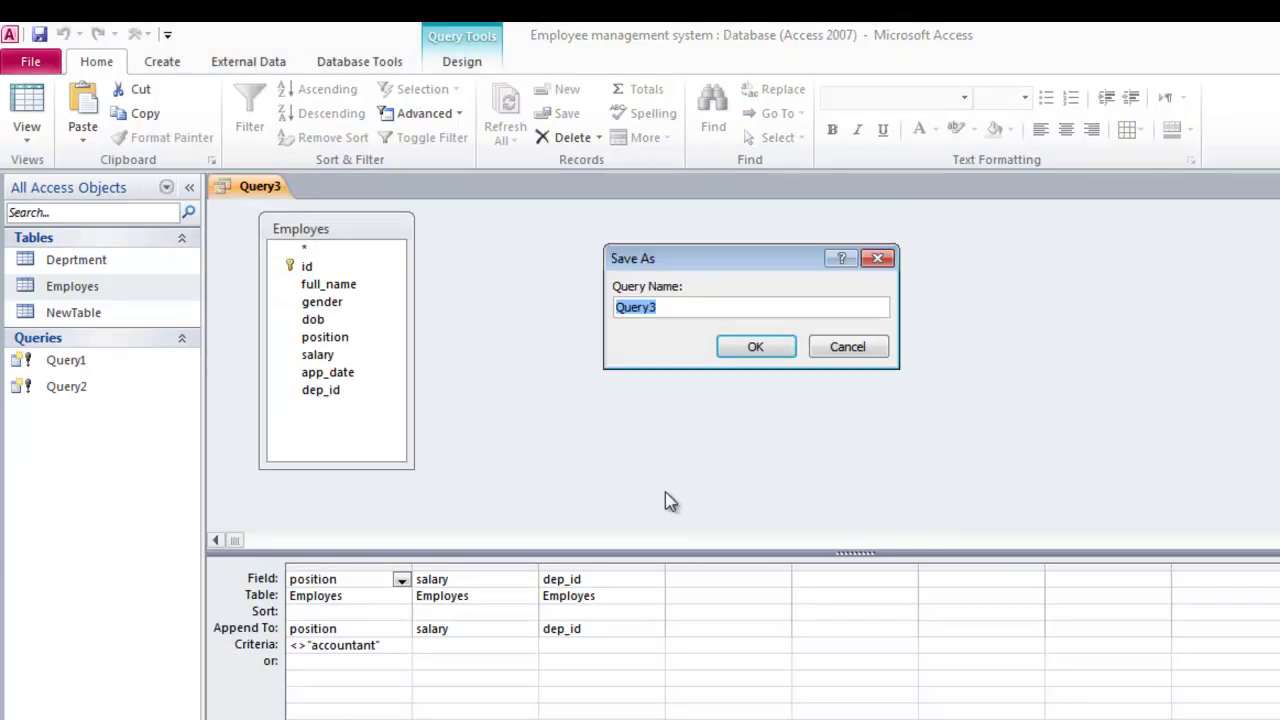
click(740, 349)
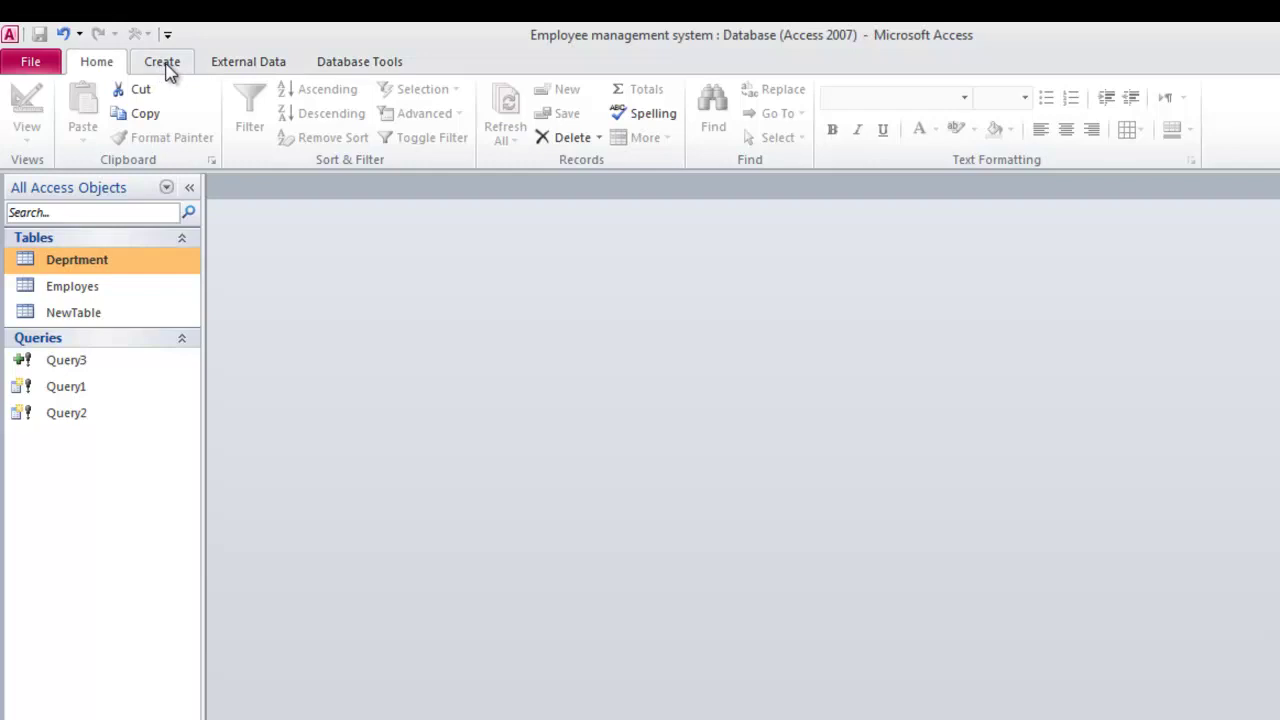
Step: Create a new query in design view based on the Deprtment table
click(162, 62)
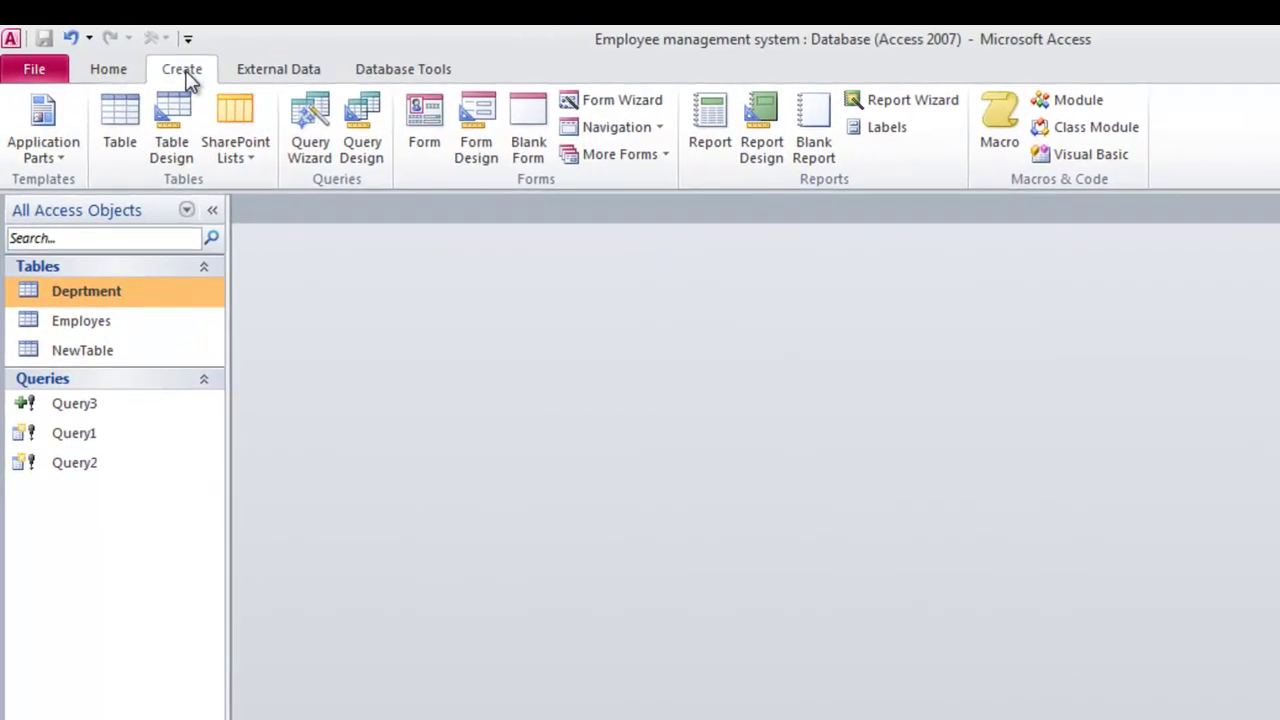
click(370, 147)
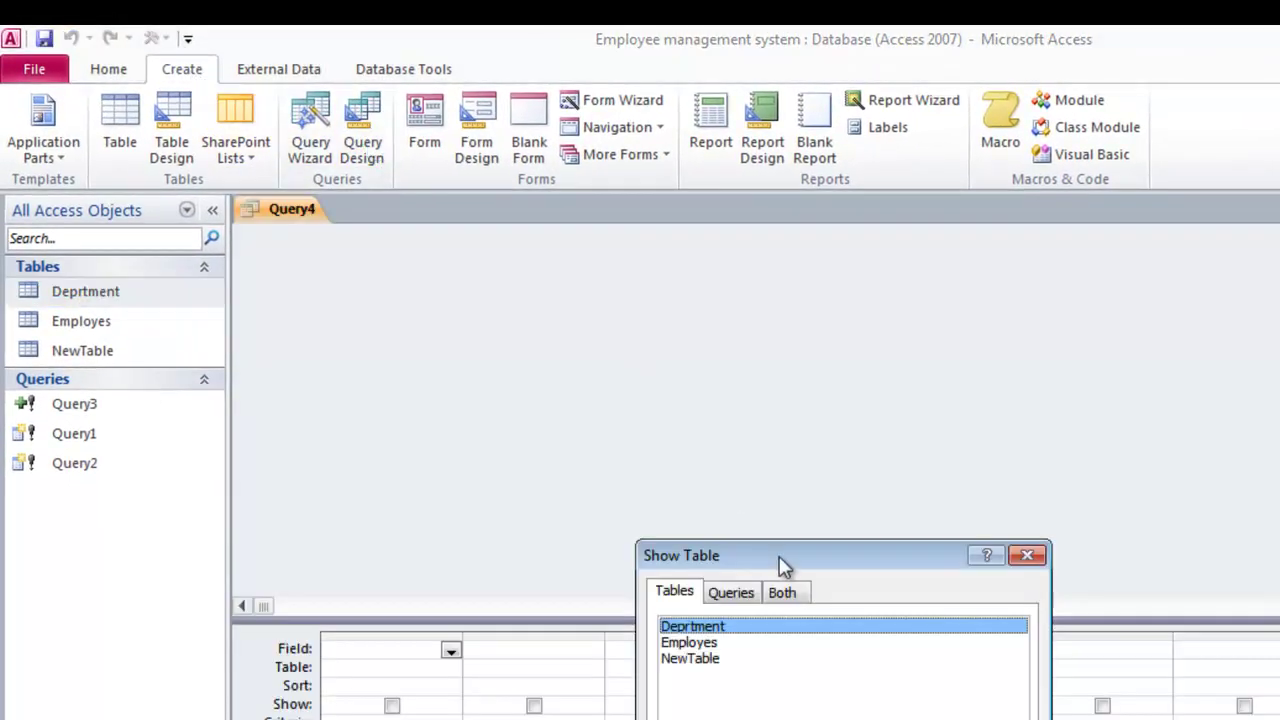
drag(779, 556, 772, 376)
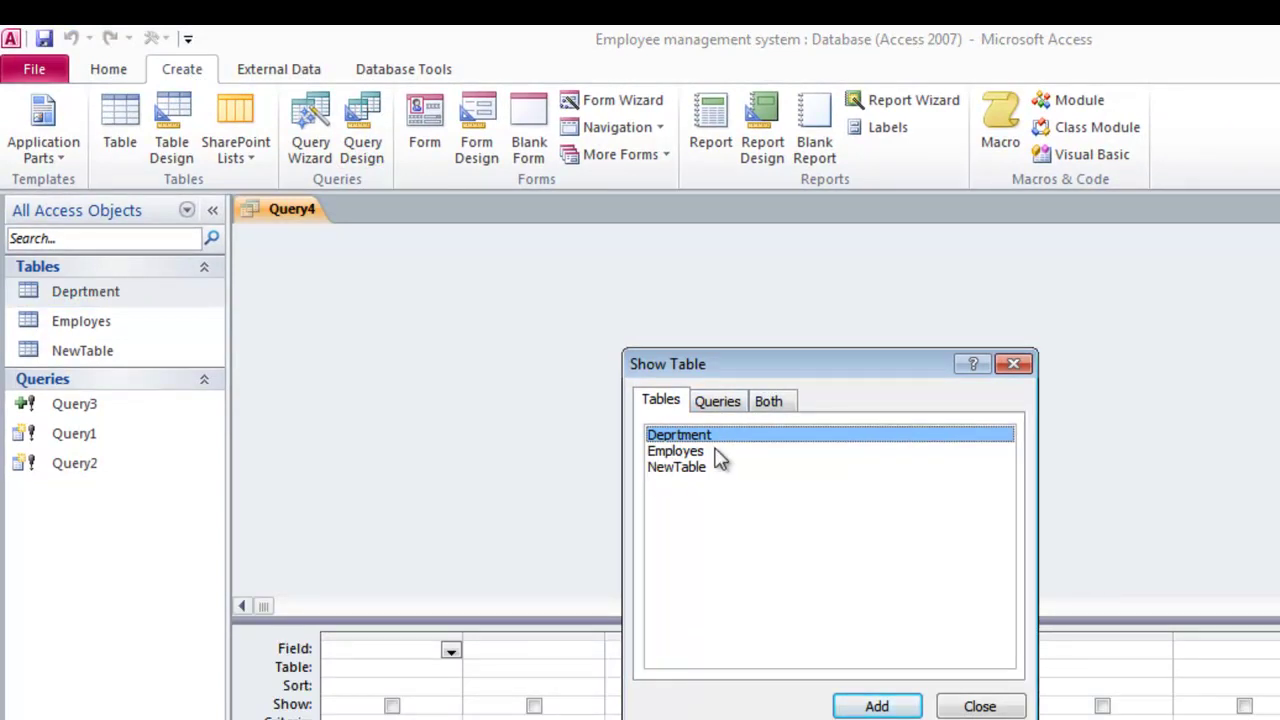
click(876, 706)
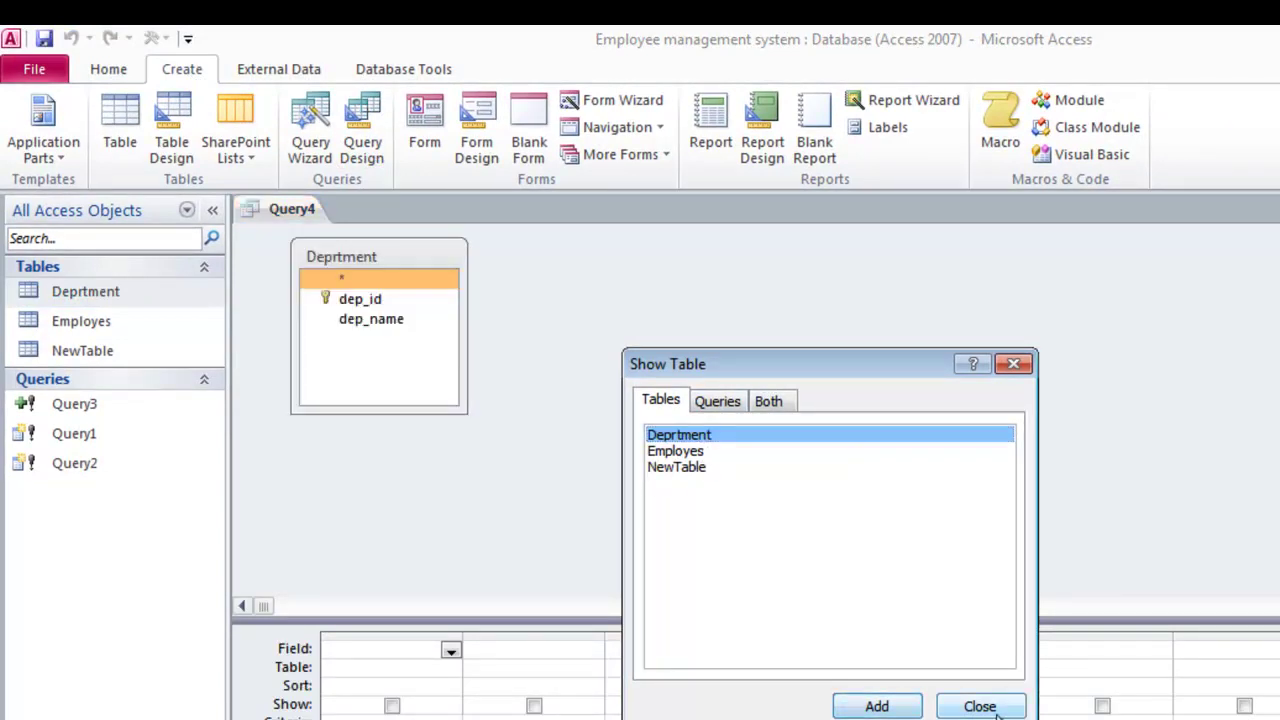
click(980, 706)
Step: Add the dep_id and dep_name fields of the Deprtment table to the query grid
click(371, 316)
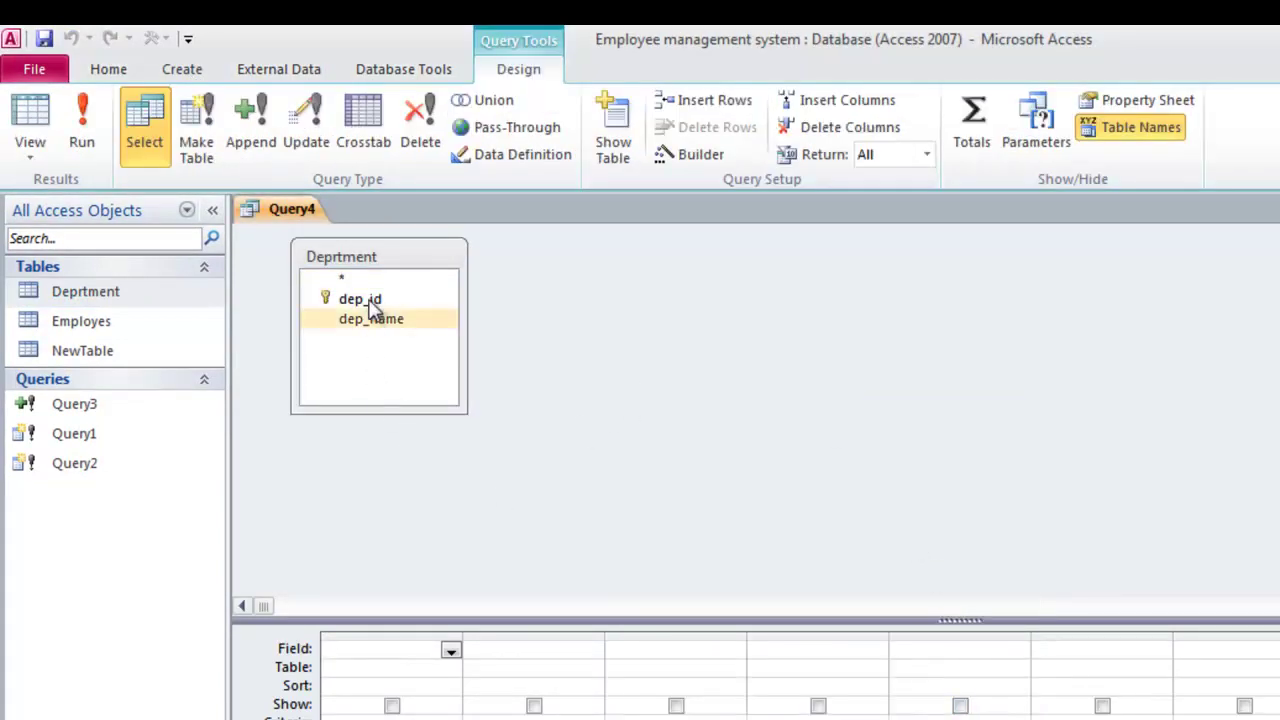
click(371, 300)
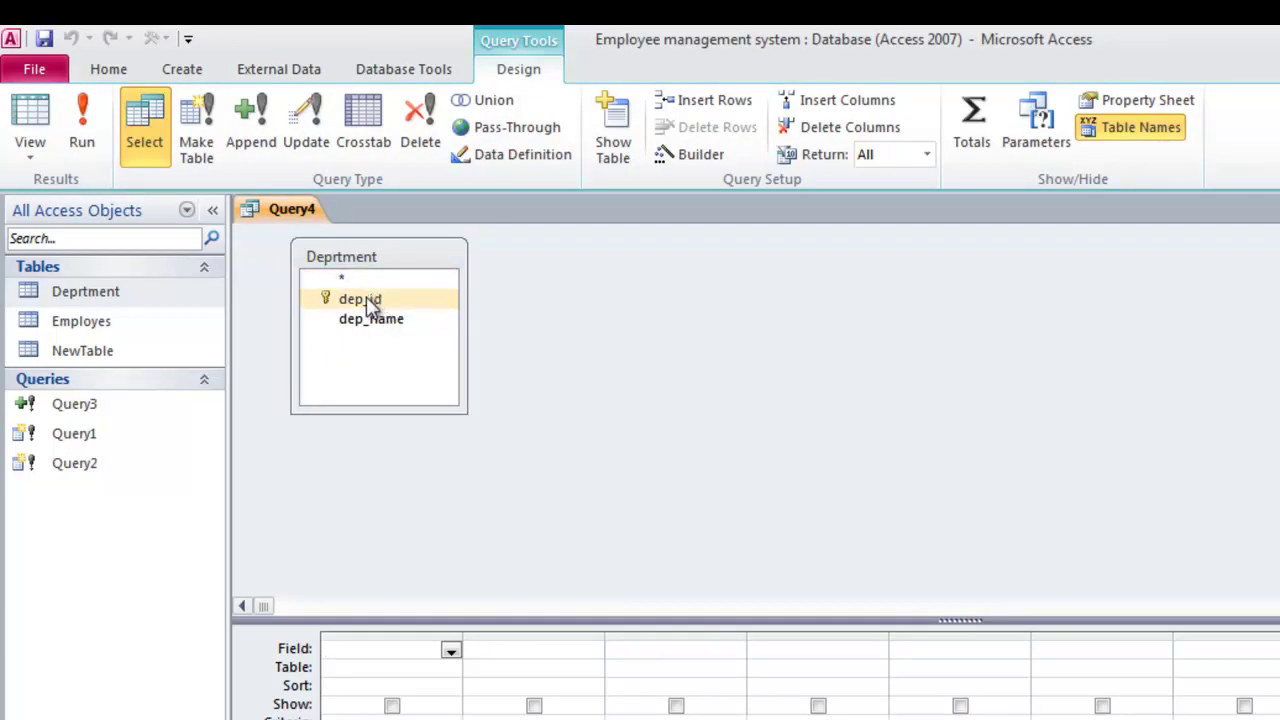
double_click(371, 300)
double_click(371, 318)
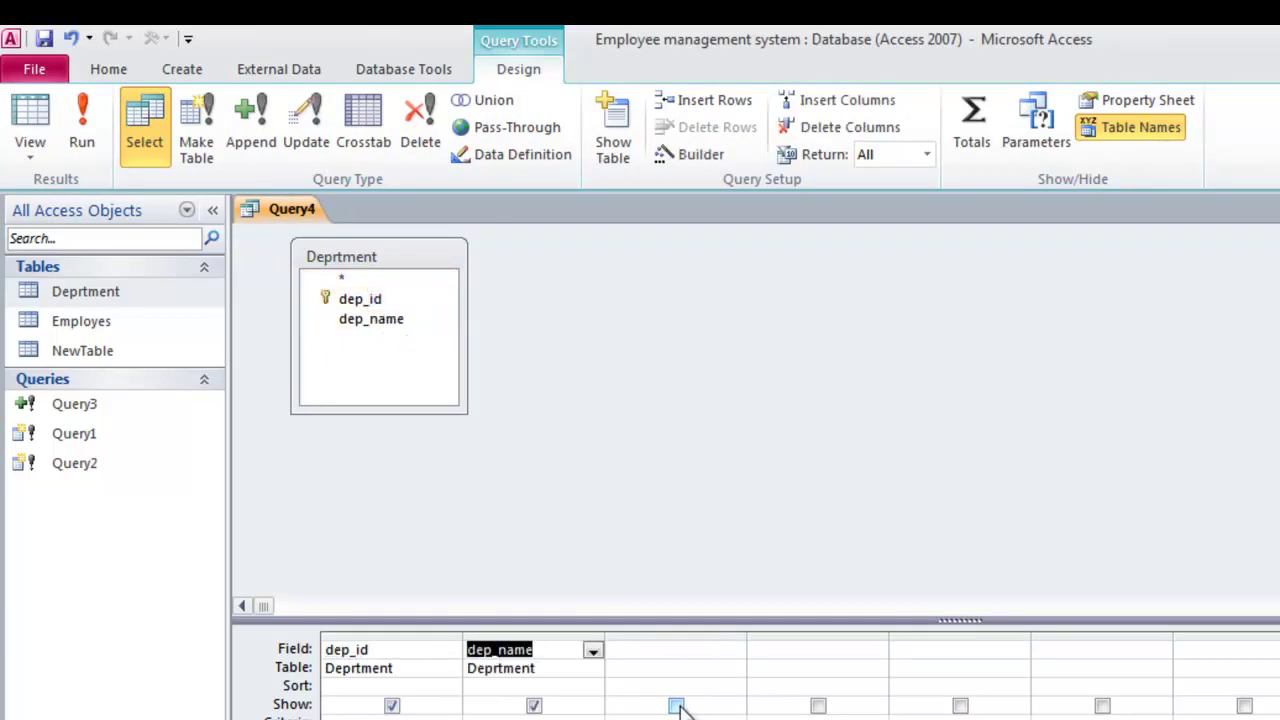
Step: Make this an append query that targets another database, choosing the arshif database file on the Desktop
click(251, 132)
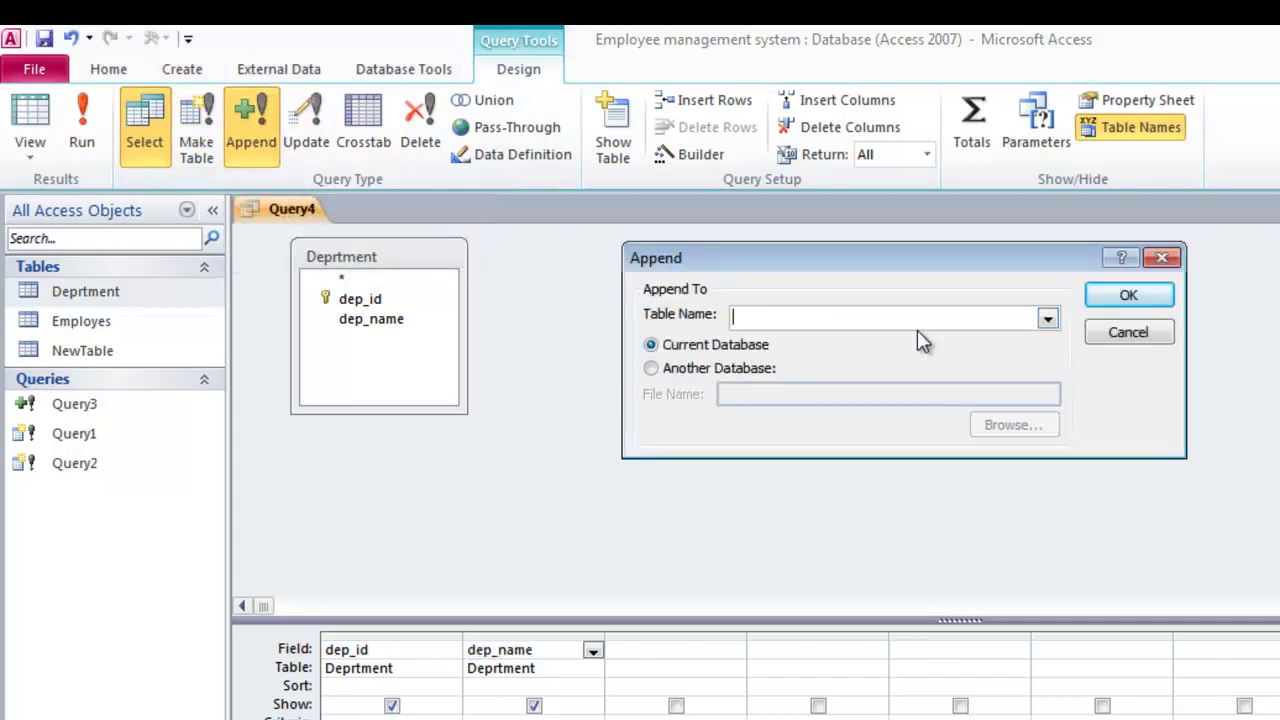
click(1047, 320)
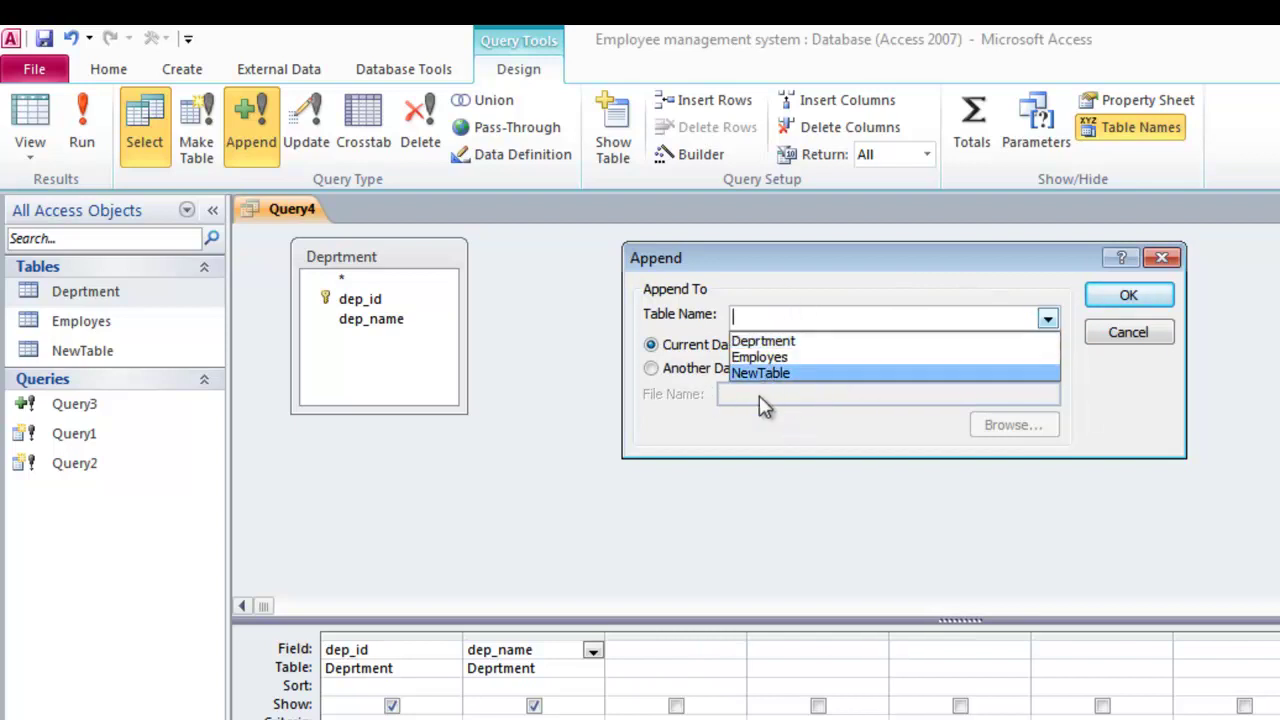
click(673, 362)
click(660, 369)
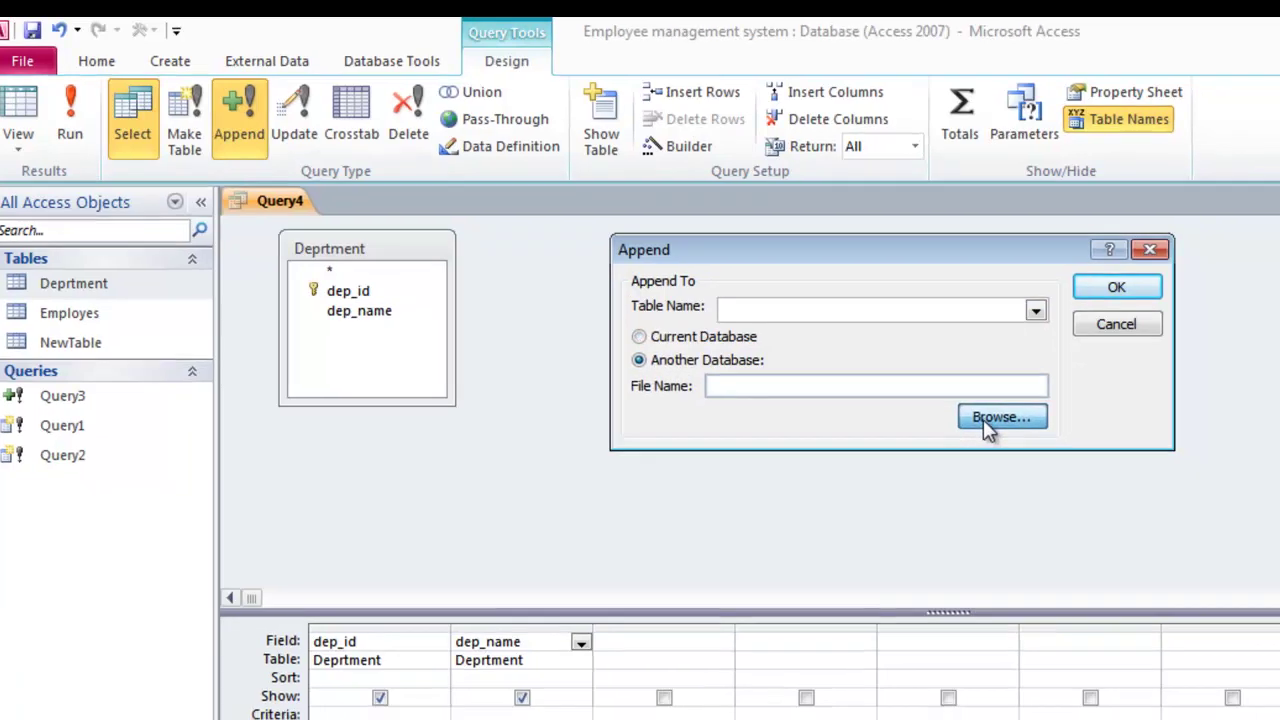
click(1000, 418)
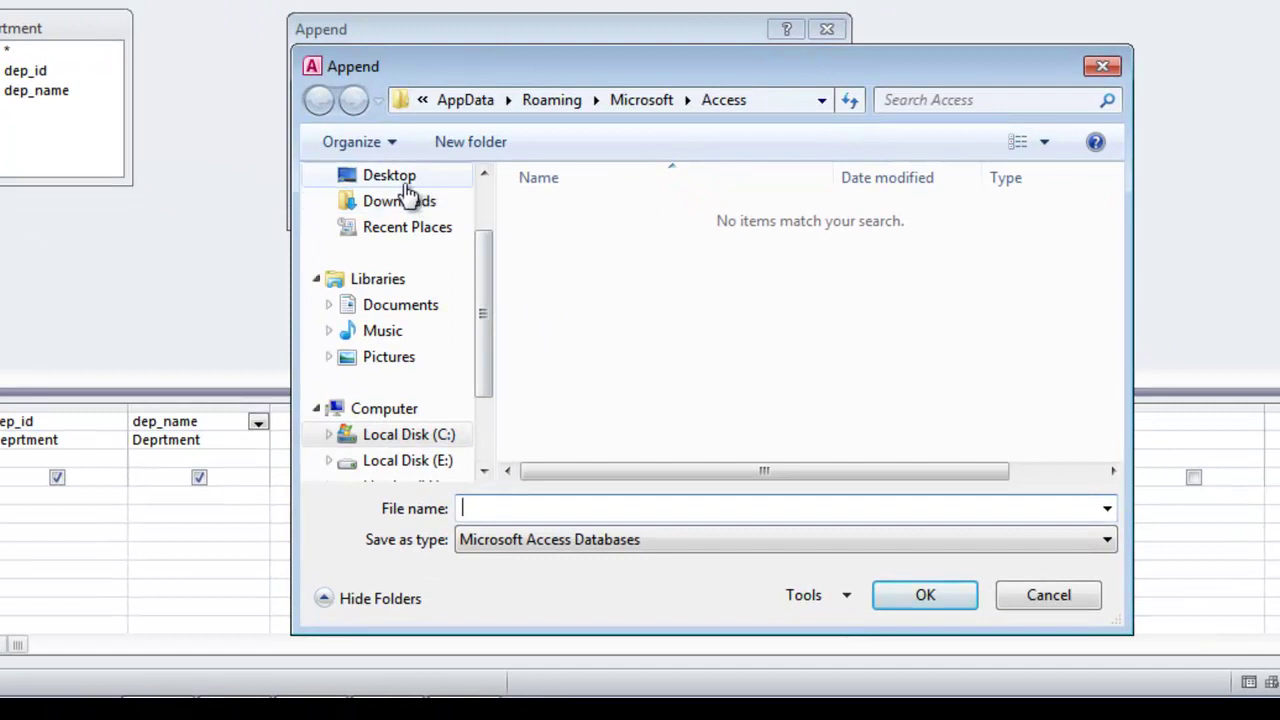
click(405, 185)
scroll(1112, 255, down, 10)
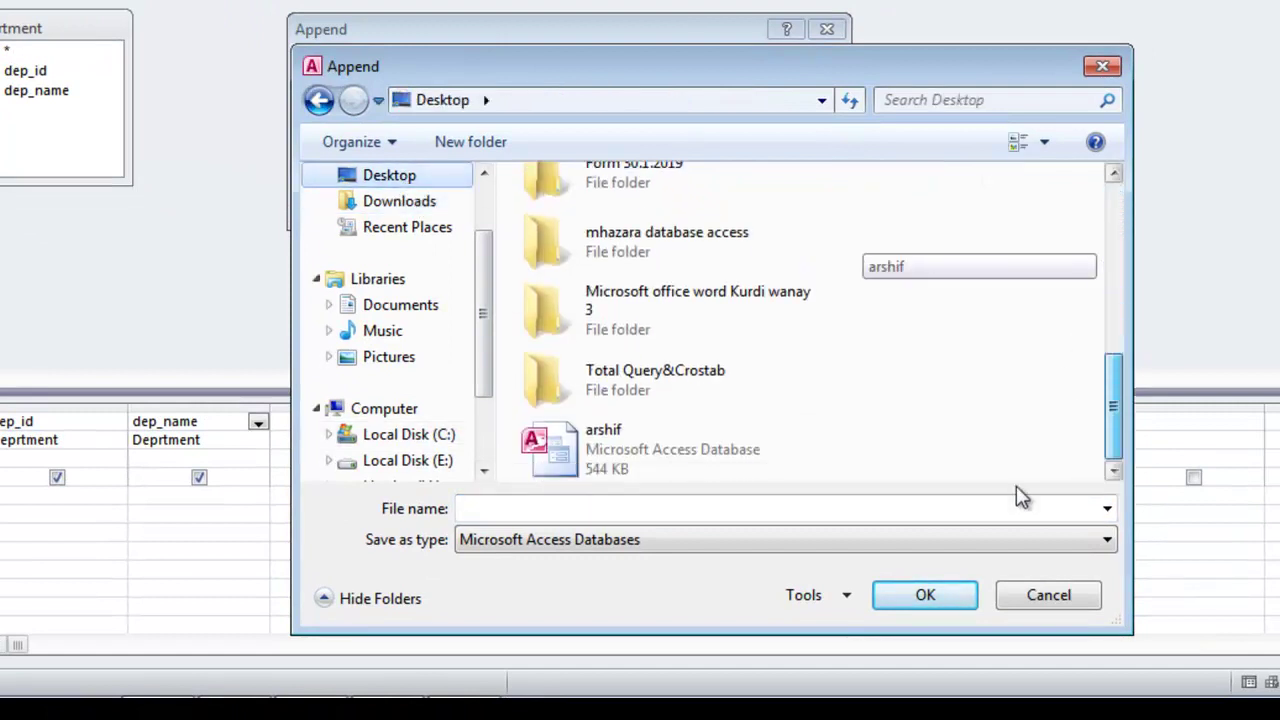
scroll(900, 478, up, 10)
click(1120, 400)
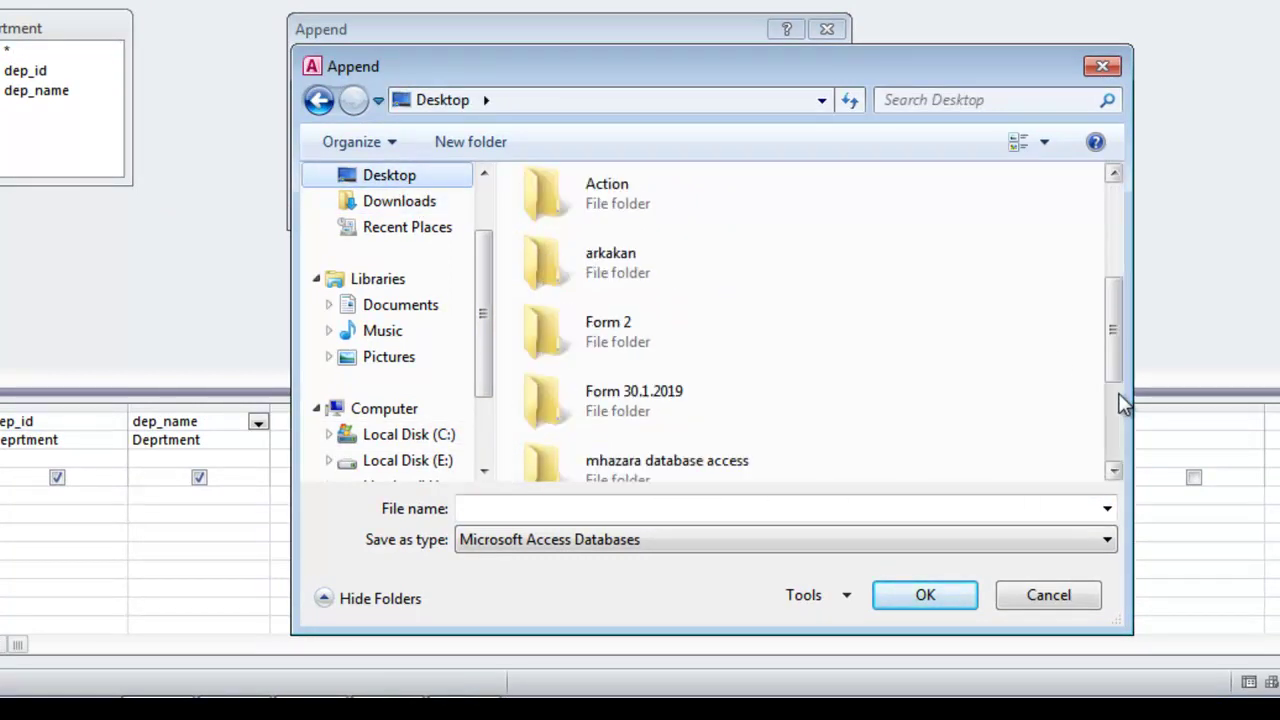
click(1120, 400)
click(740, 465)
click(935, 598)
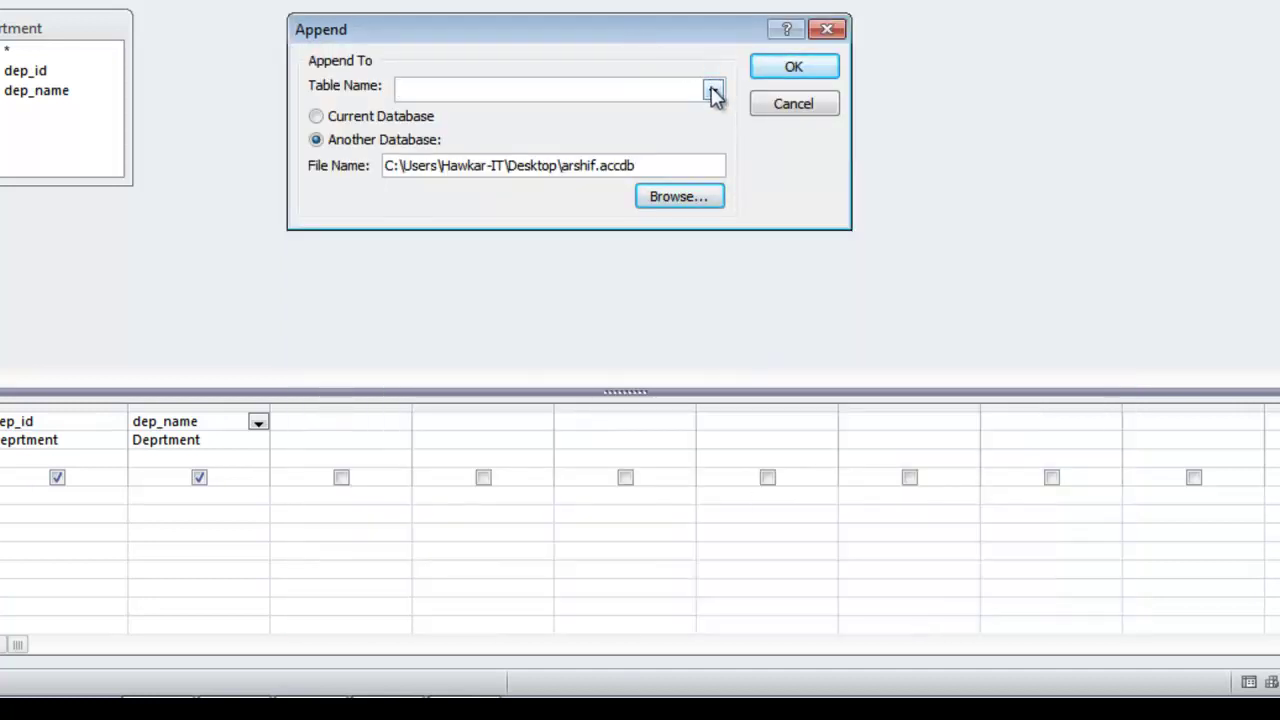
Step: Choose Table1 as the append destination table and confirm the append settings
click(714, 93)
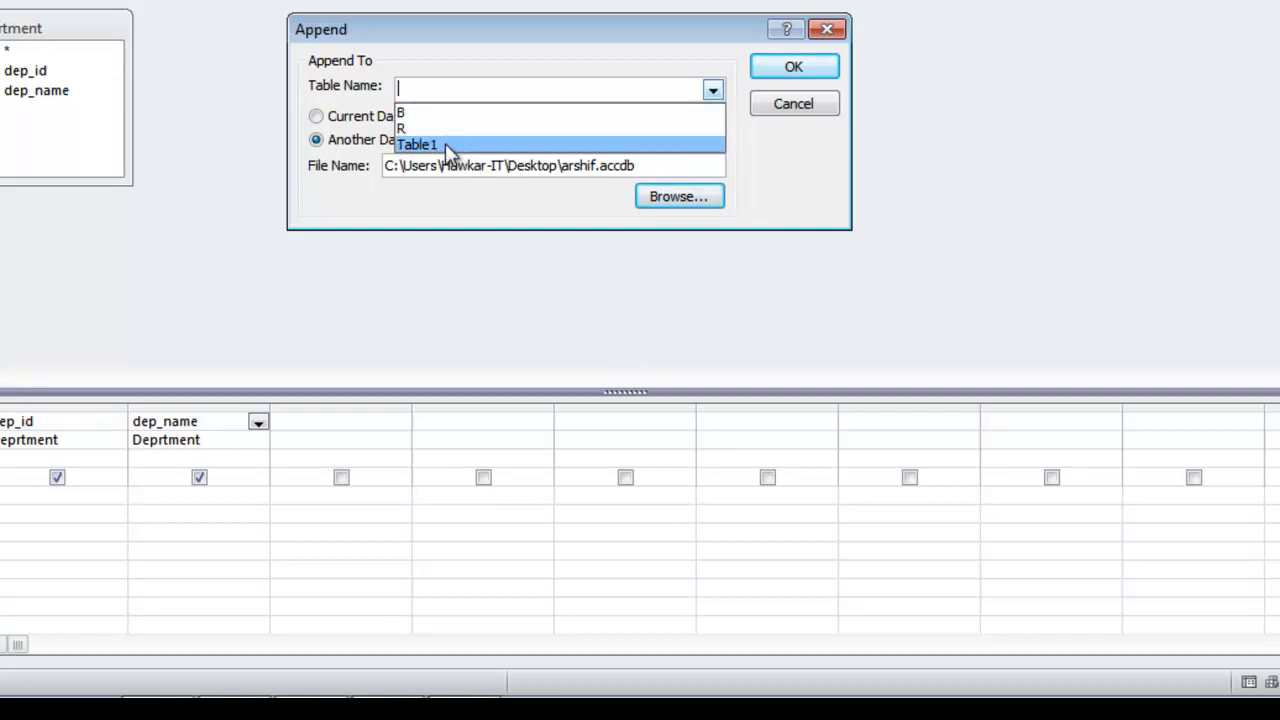
click(445, 143)
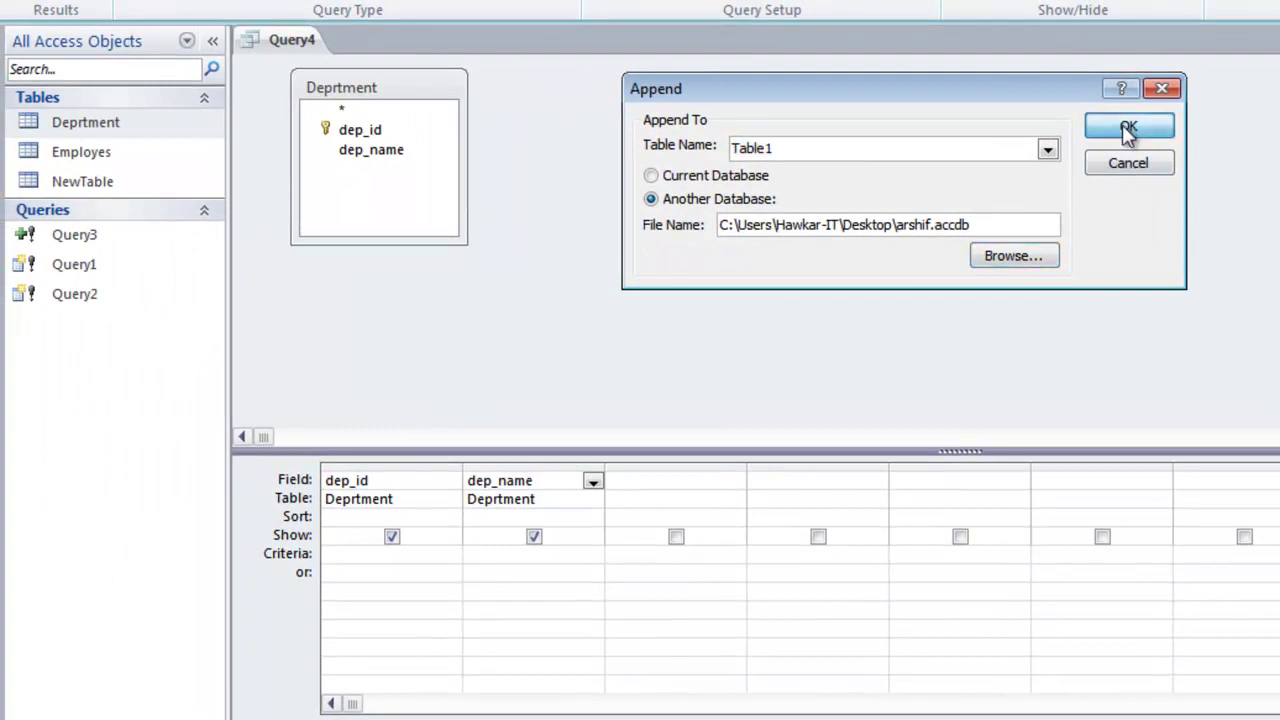
click(1128, 130)
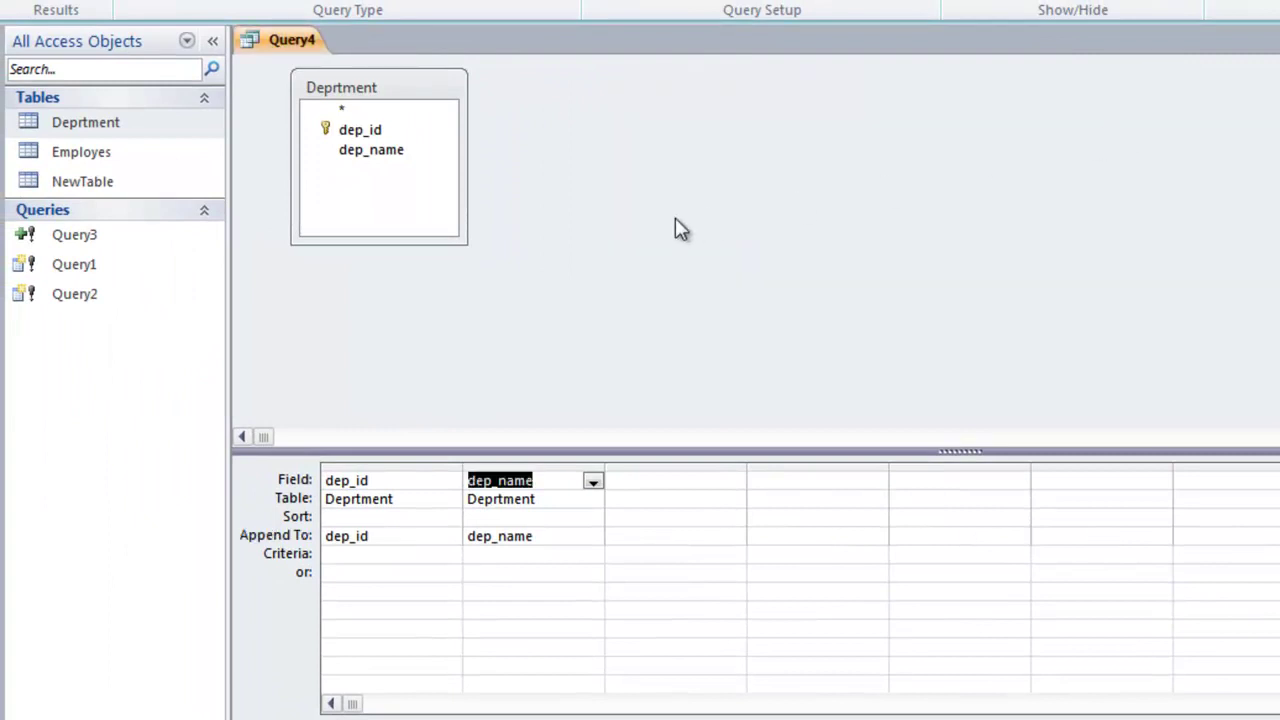
Step: Review how the dep_id and dep_name source fields map to the append-to fields of Table1
double_click(388, 480)
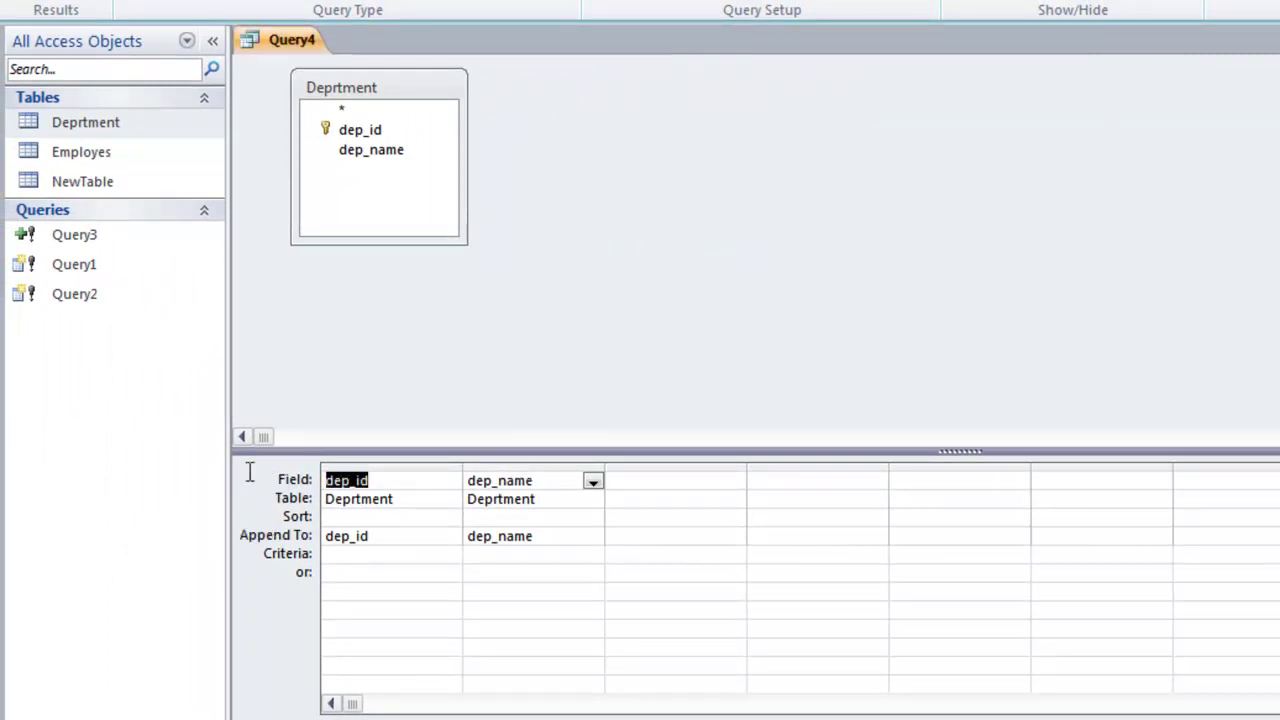
click(414, 536)
click(450, 537)
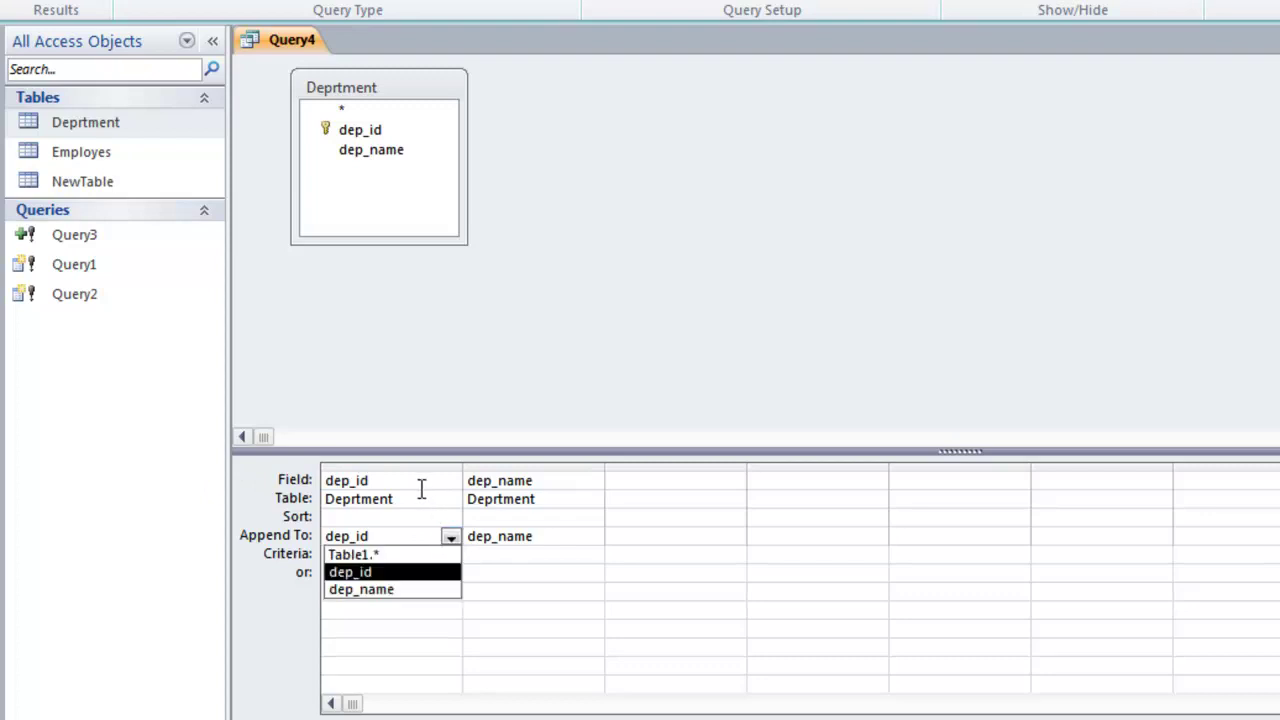
key(Escape)
key(Up)
key(Up)
key(Up)
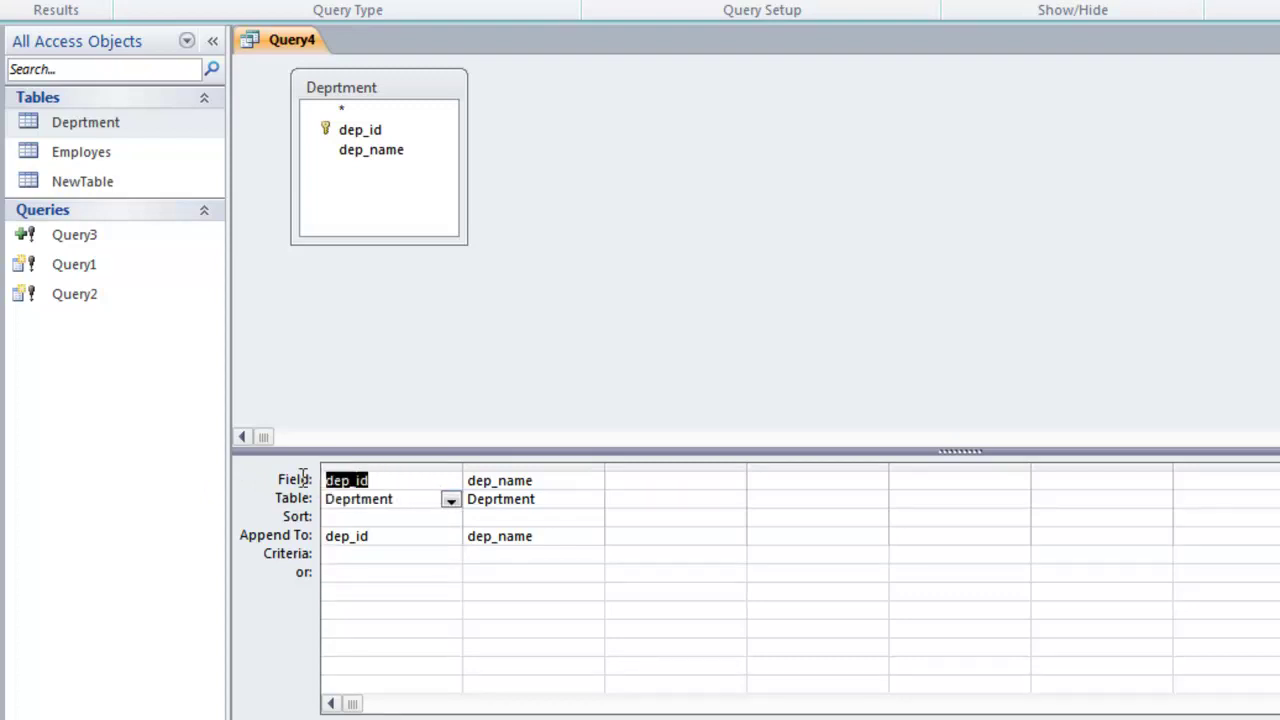
drag(548, 535, 463, 530)
drag(557, 481, 337, 451)
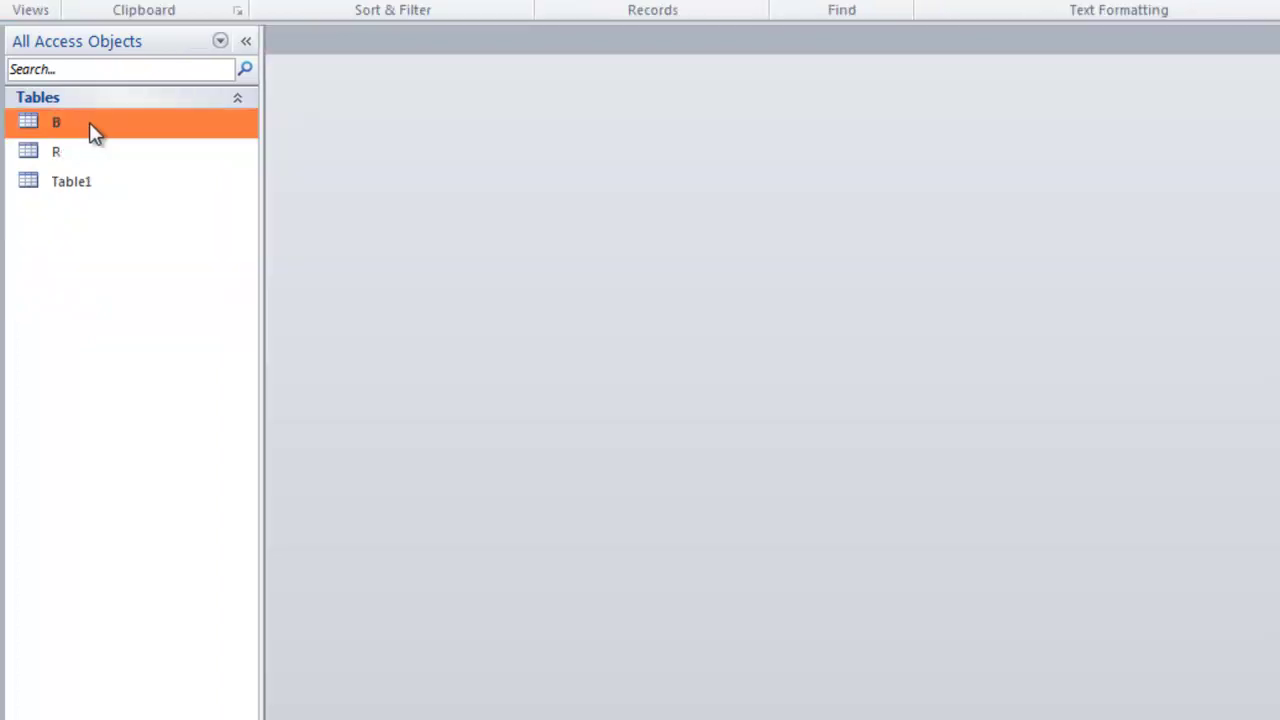
Step: Open Table1 in the arshif database, return to the Employee management system database and run the append query, accepting the append
double_click(57, 172)
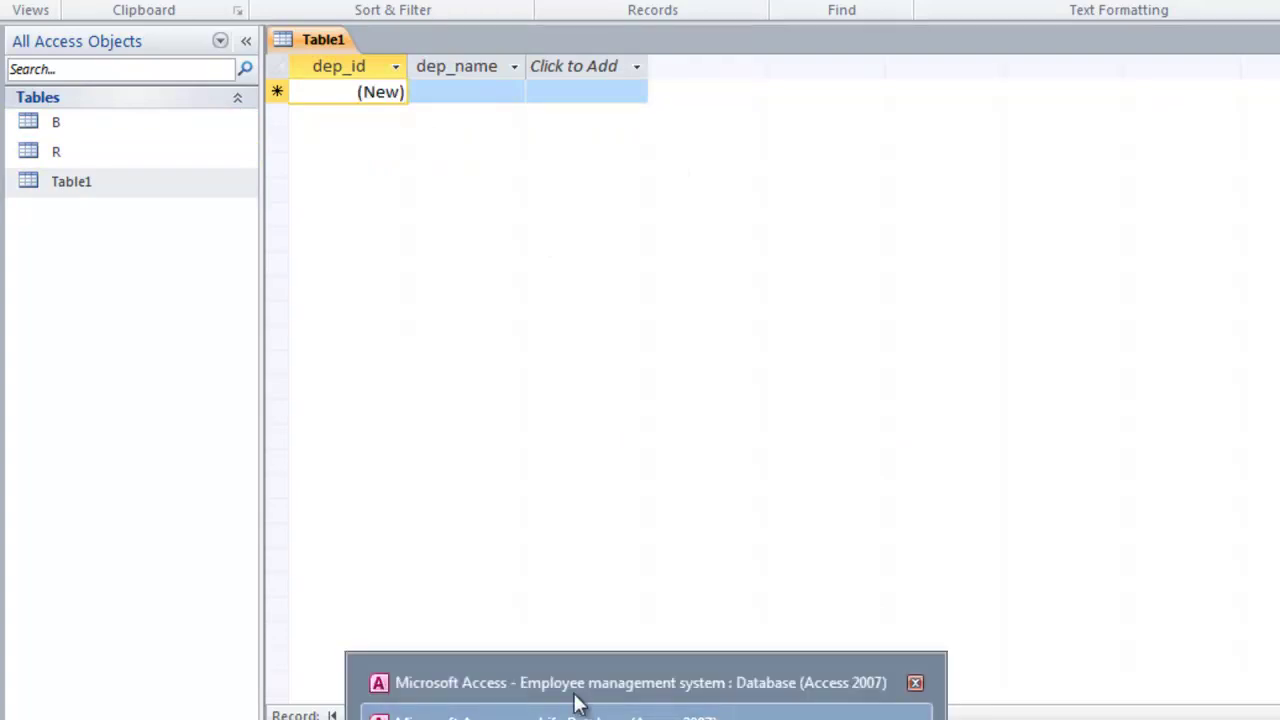
click(571, 688)
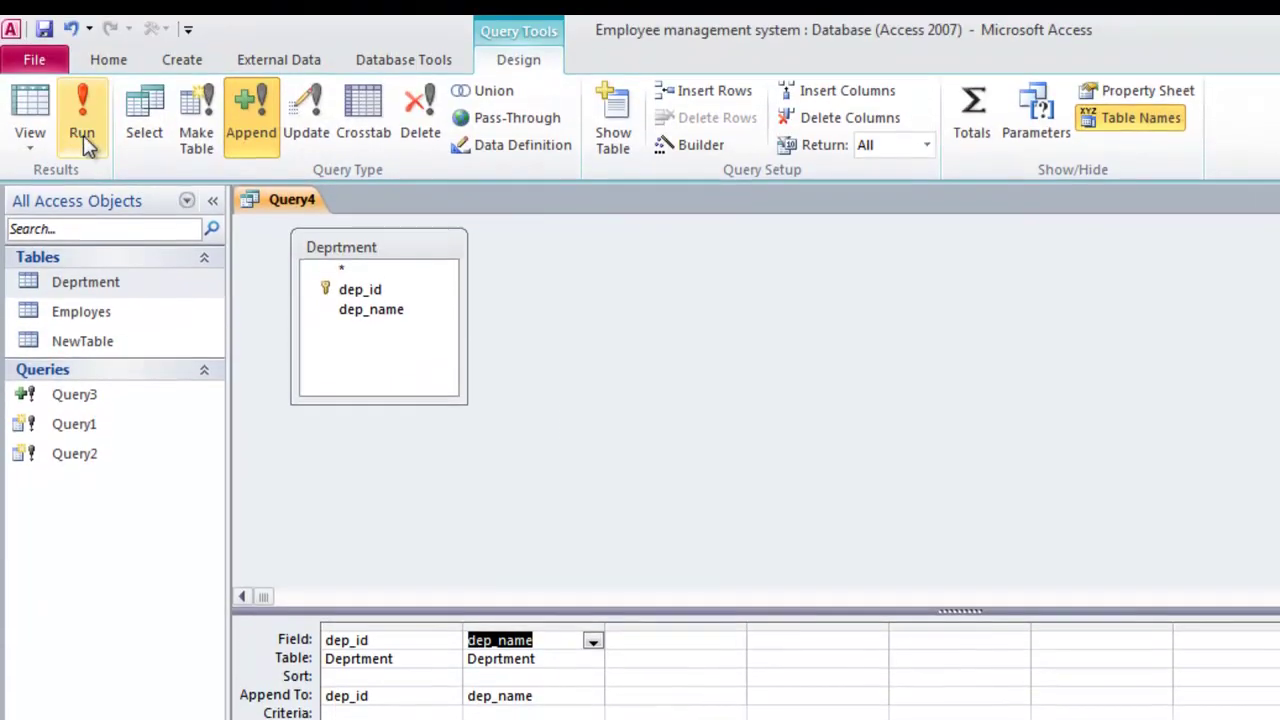
click(85, 145)
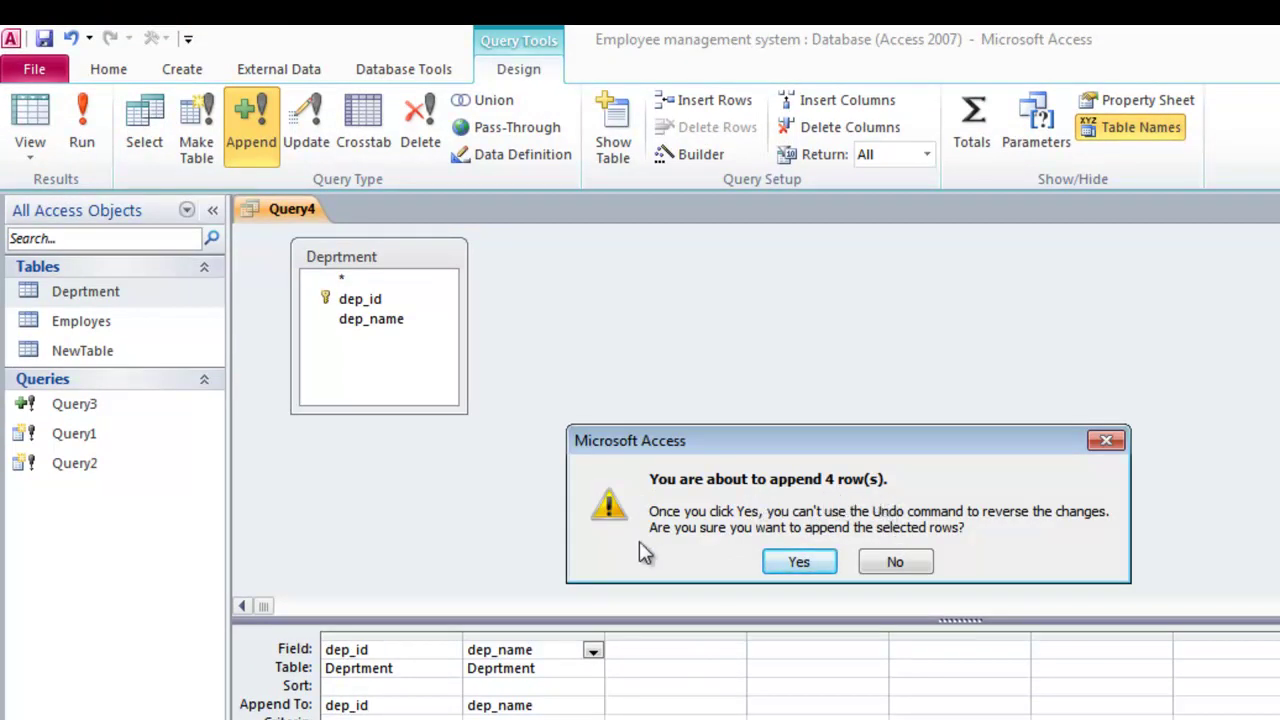
click(803, 562)
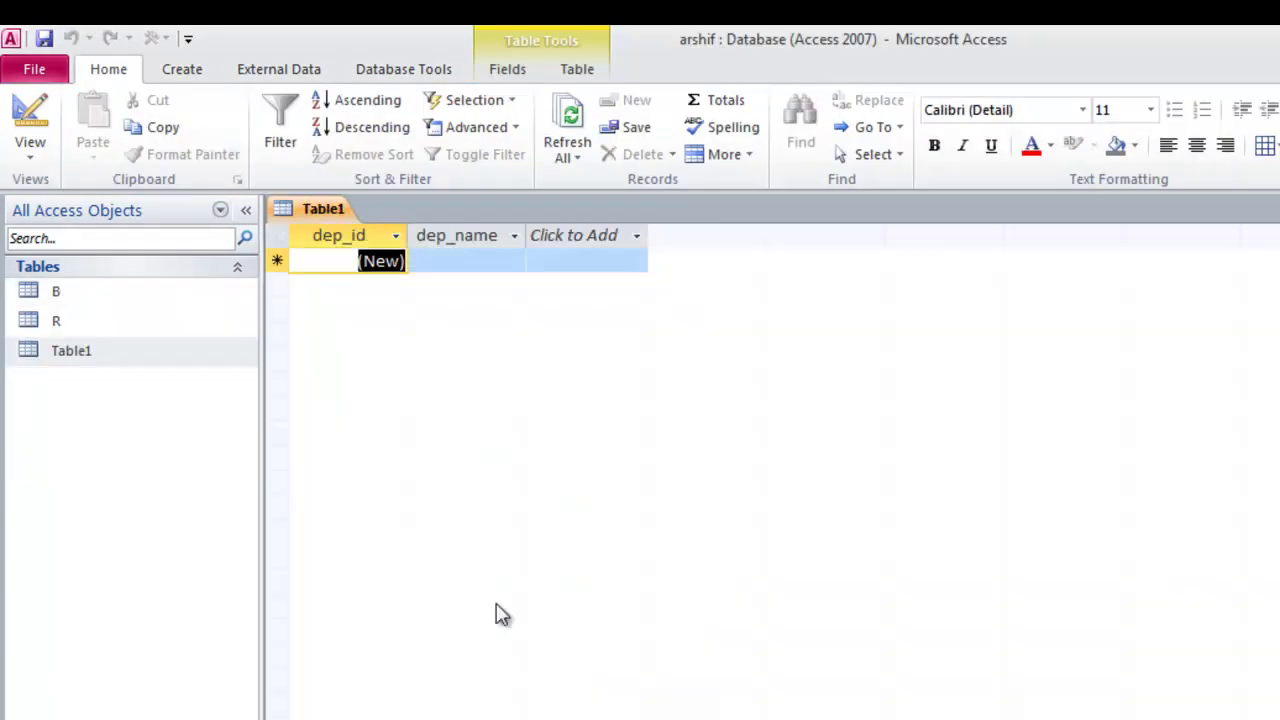
Step: Refresh Table1 in the arshif database, examine the appended dep_id and dep_name values, and close the table
click(560, 115)
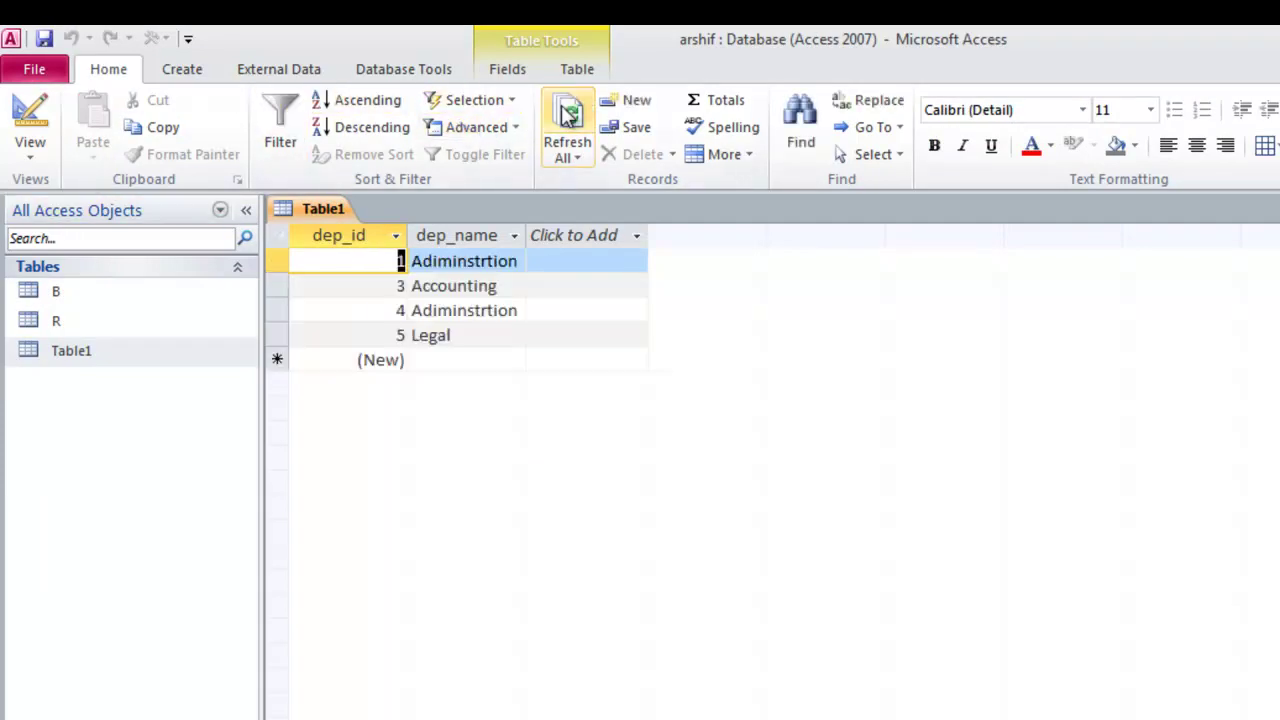
drag(478, 333, 400, 312)
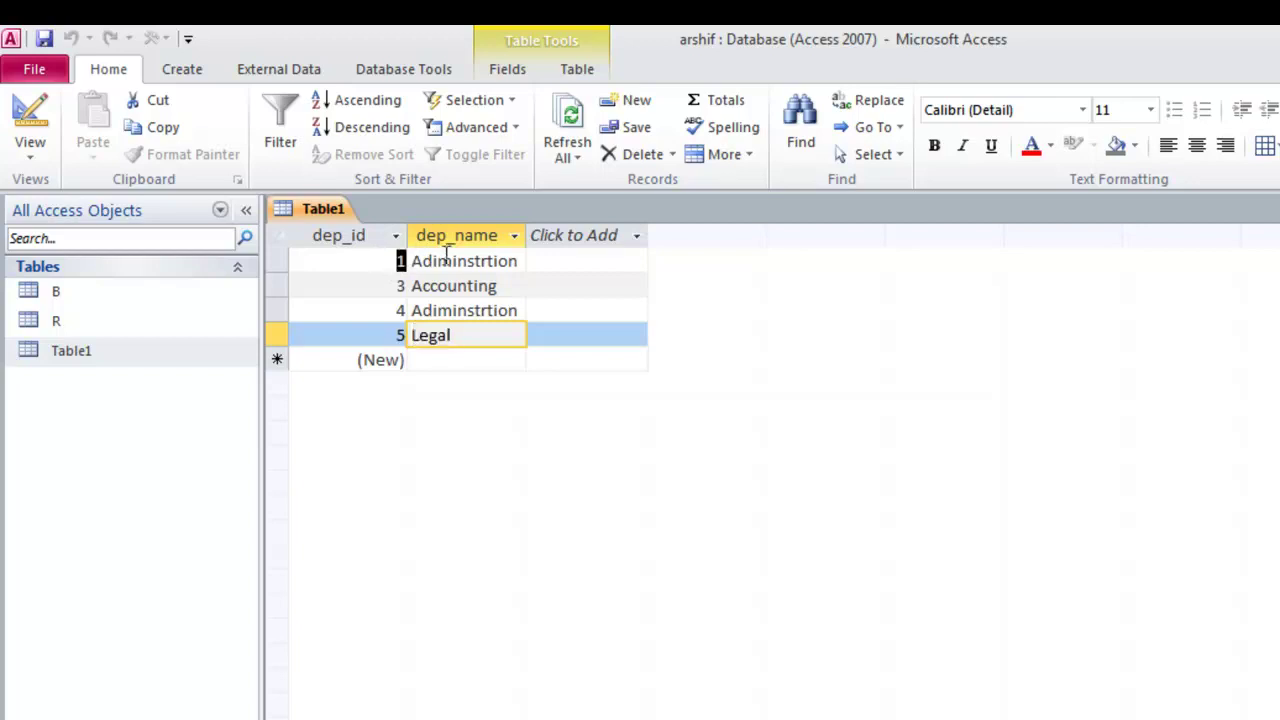
click(494, 260)
drag(520, 260, 360, 260)
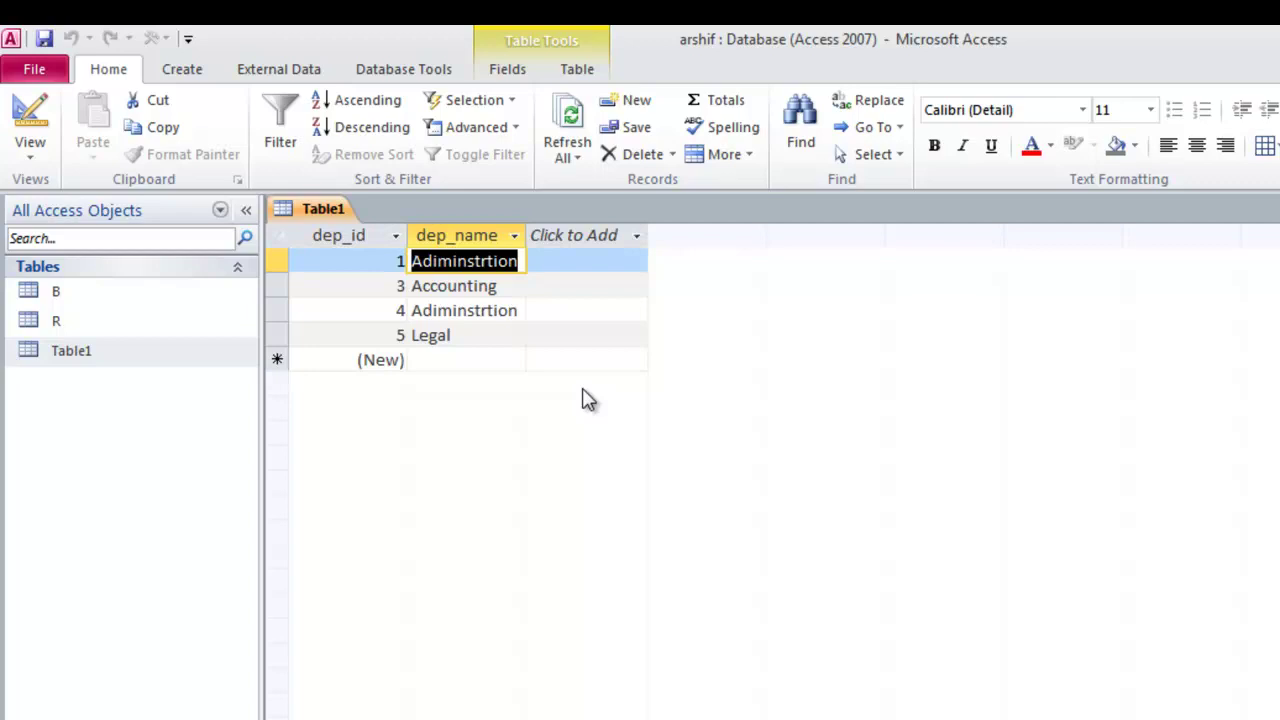
key(shift+Tab)
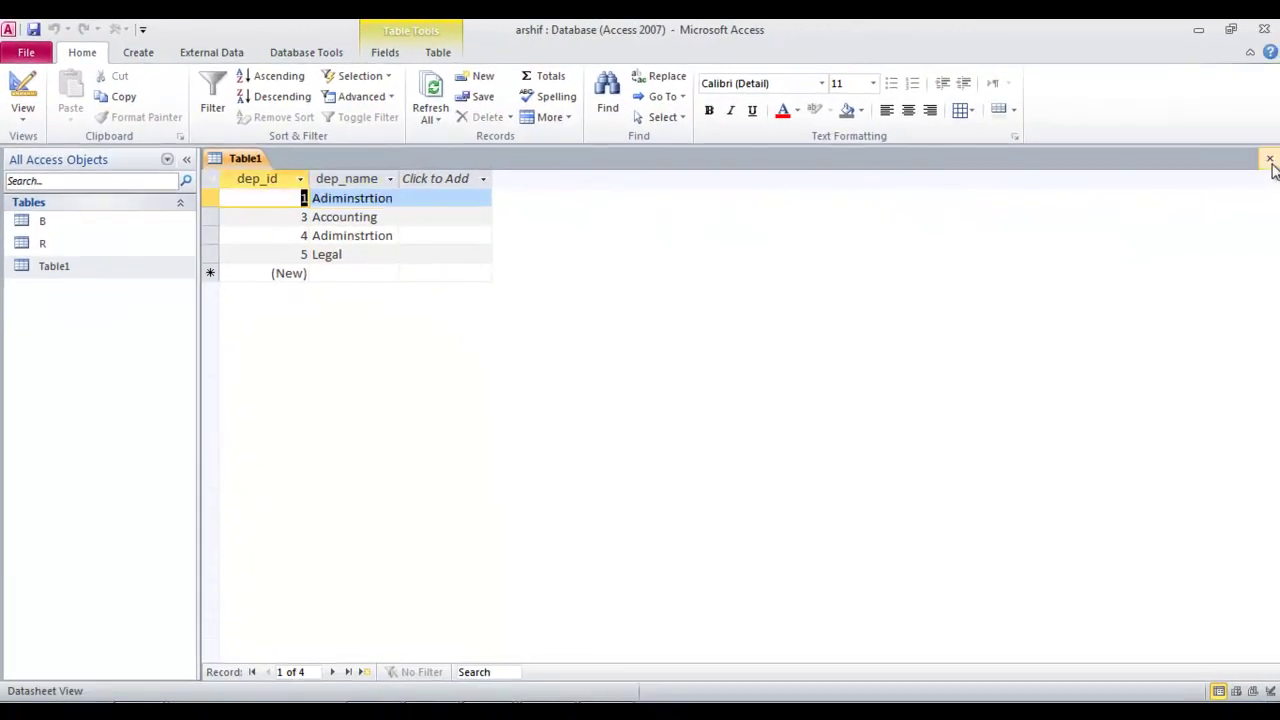
click(1269, 160)
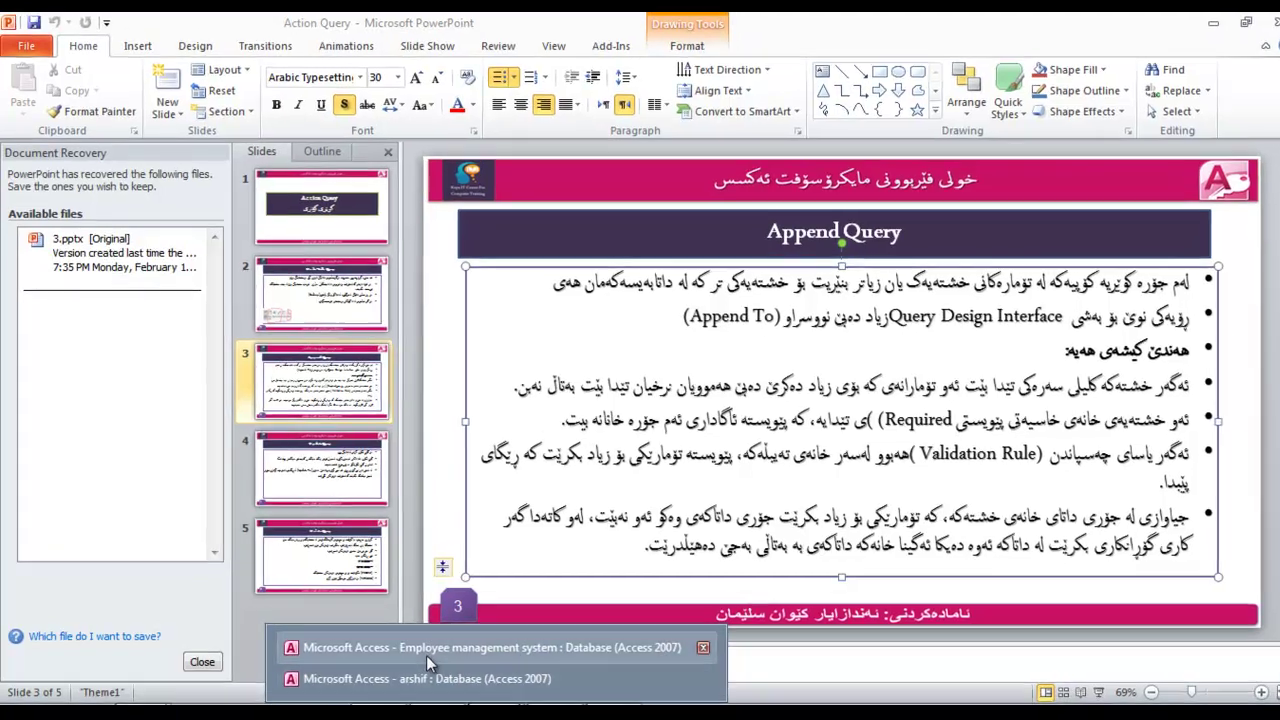
Step: Return to the append query in the Employee management system database and compare the dep_id source field with its append-to field
click(426, 655)
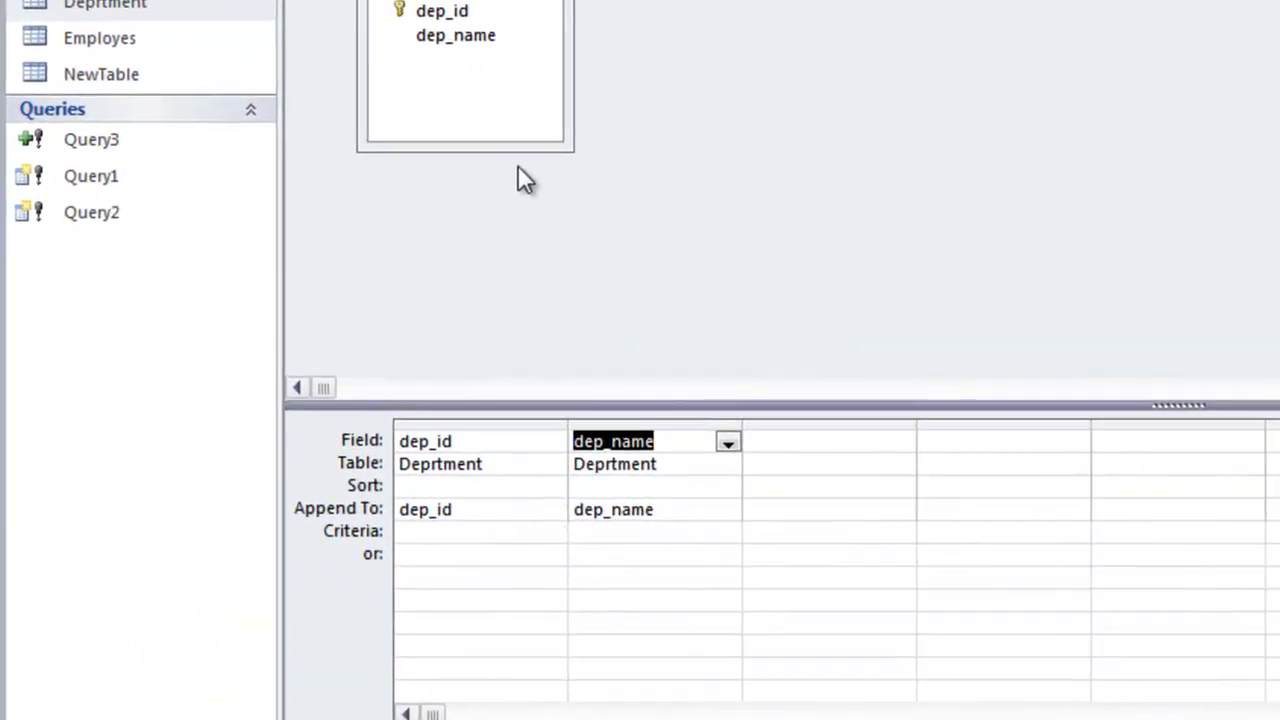
click(466, 16)
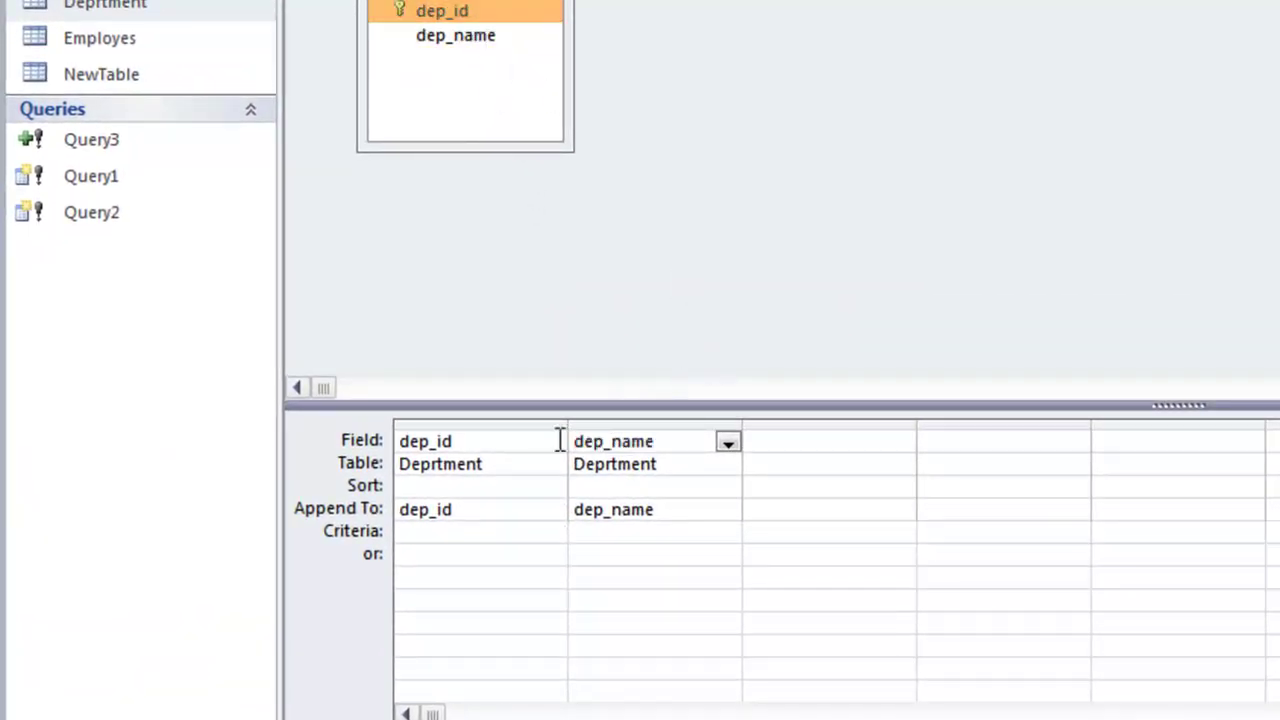
drag(520, 440, 358, 440)
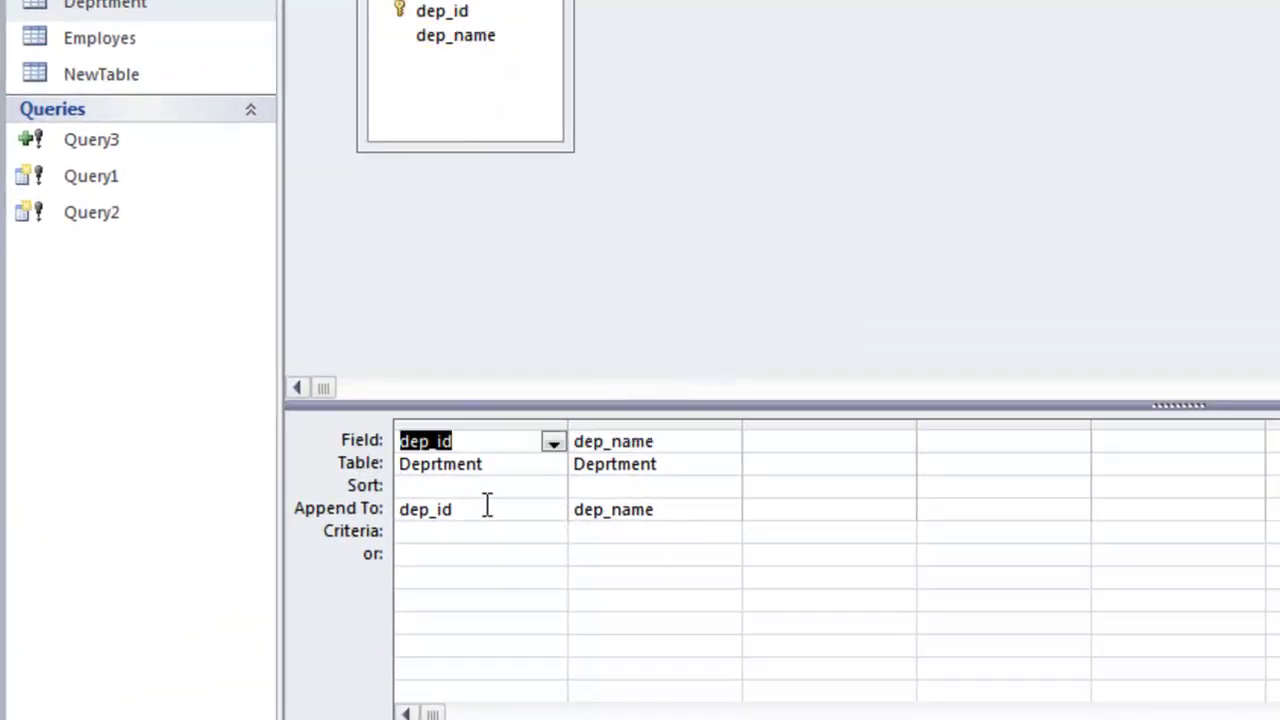
drag(477, 510, 349, 518)
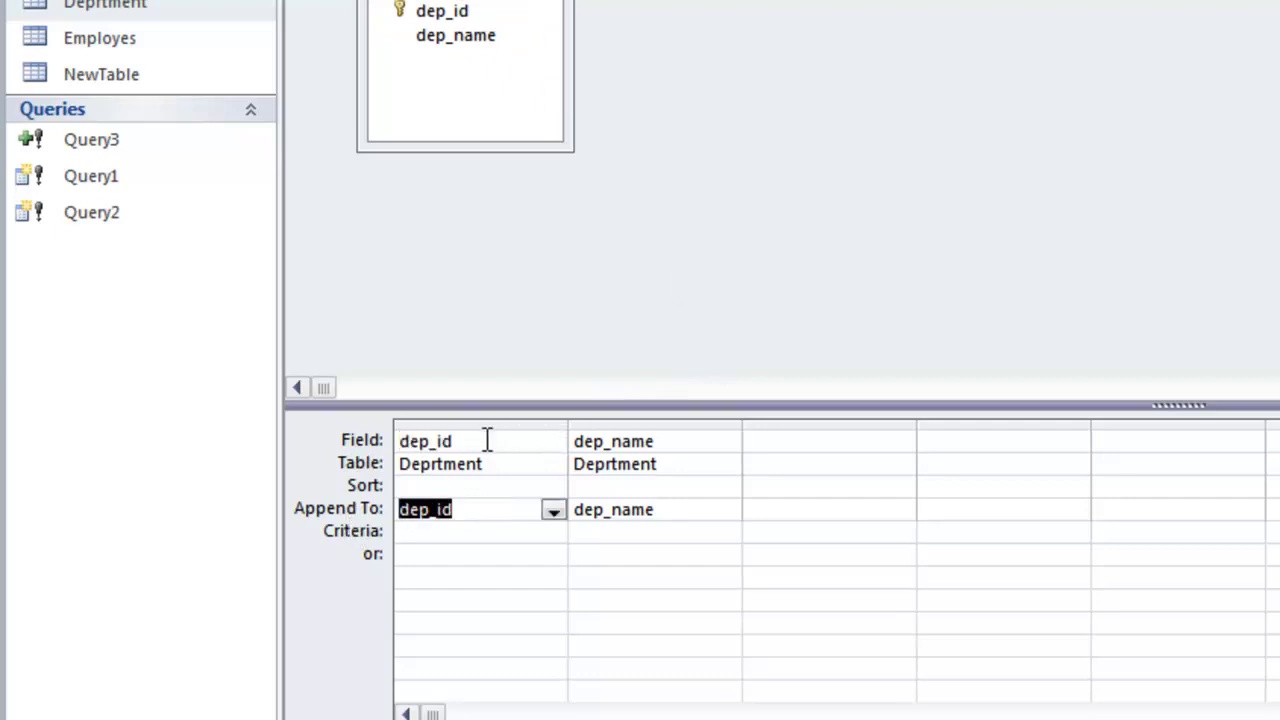
drag(487, 440, 337, 449)
drag(456, 508, 357, 520)
click(449, 512)
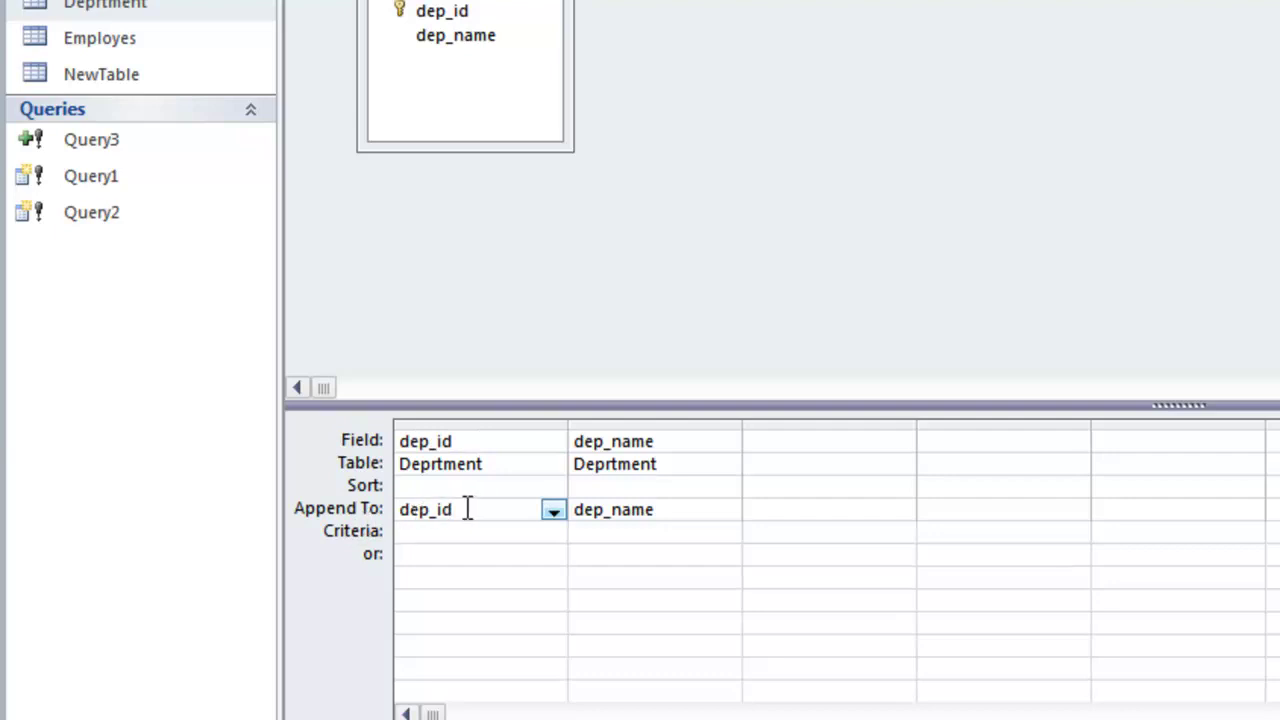
Step: Check the append query's dep_id source field, review the Append Query slide in PowerPoint, and return to the Employee management system database
drag(489, 439, 340, 421)
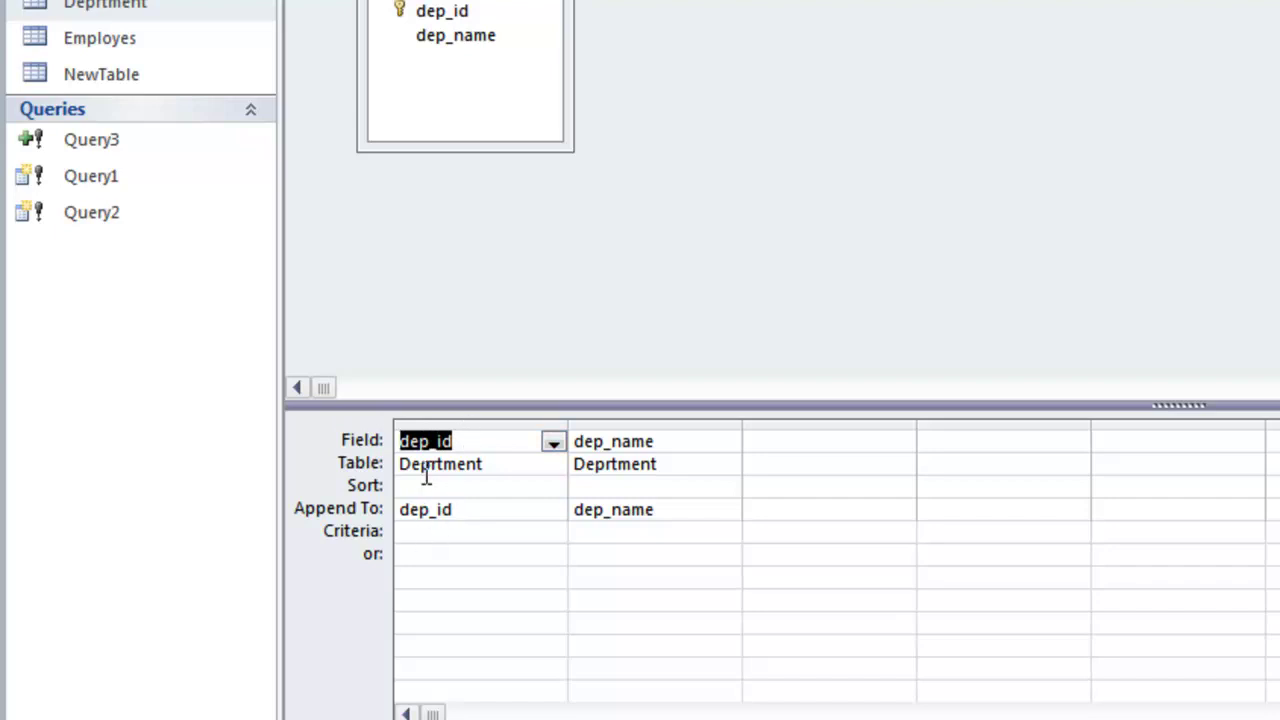
click(470, 441)
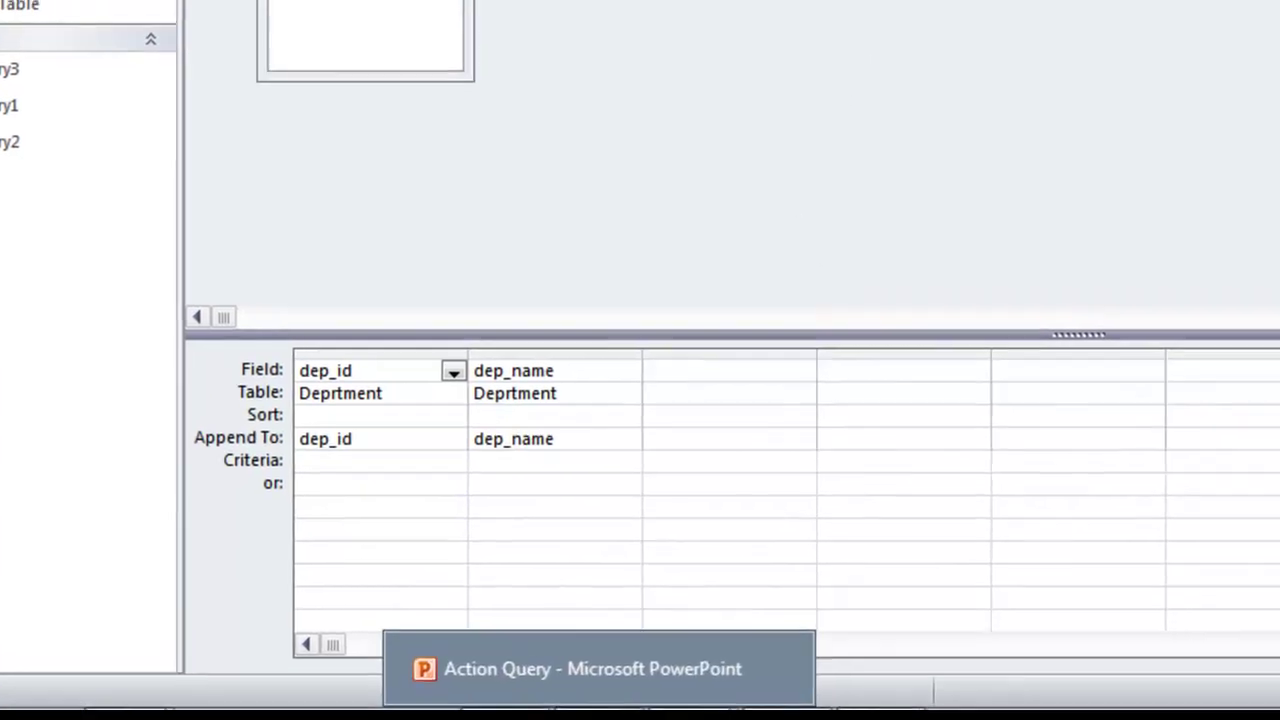
click(697, 655)
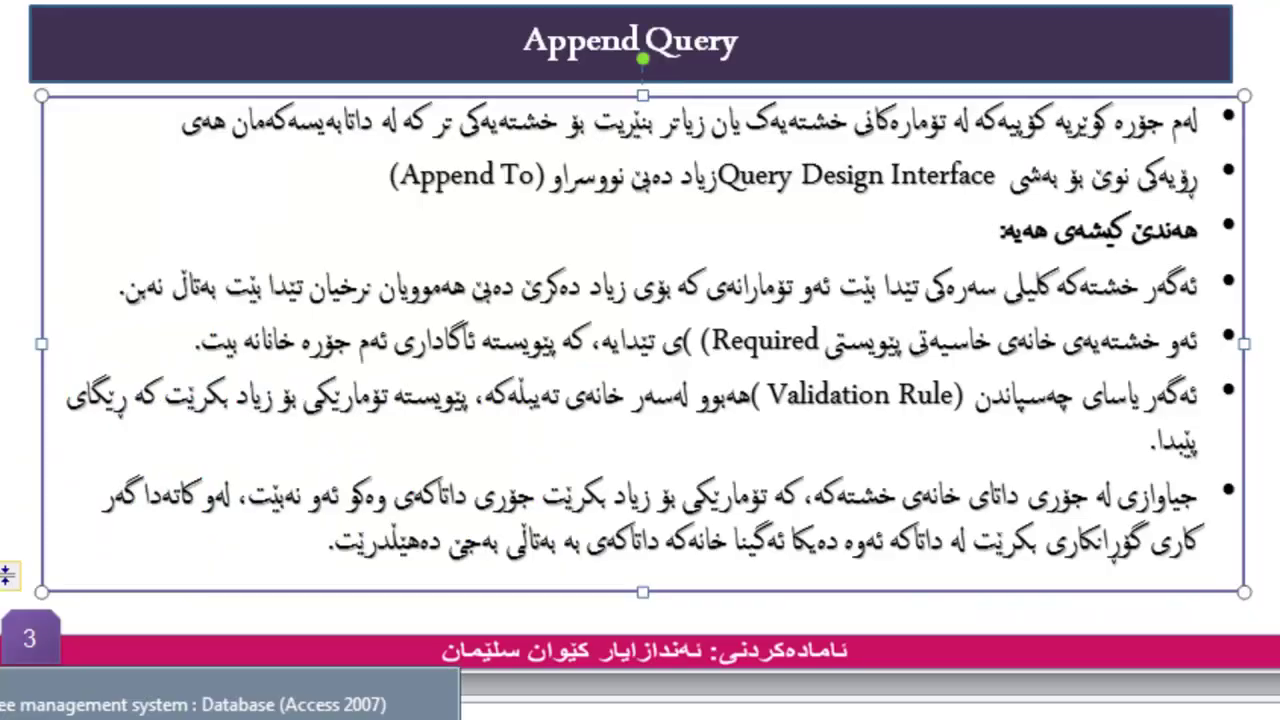
key(alt+Tab)
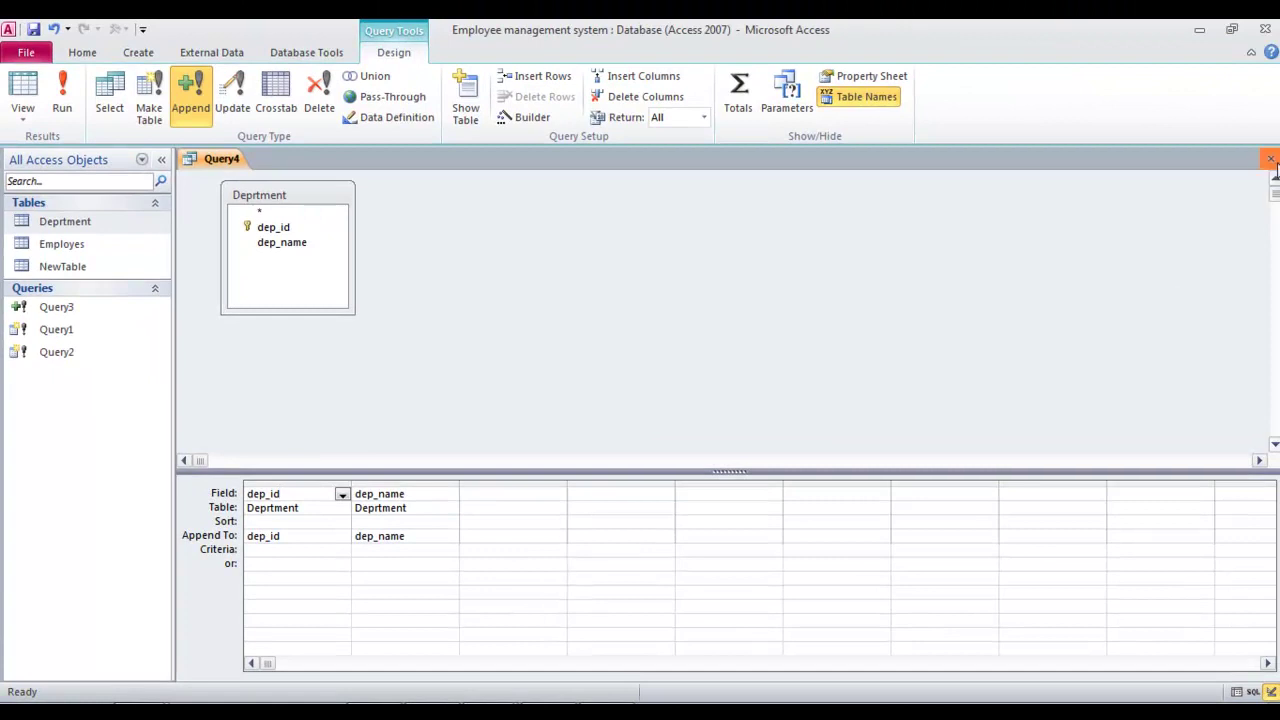
Step: Close the append query and save it as Query4
click(1270, 158)
click(570, 417)
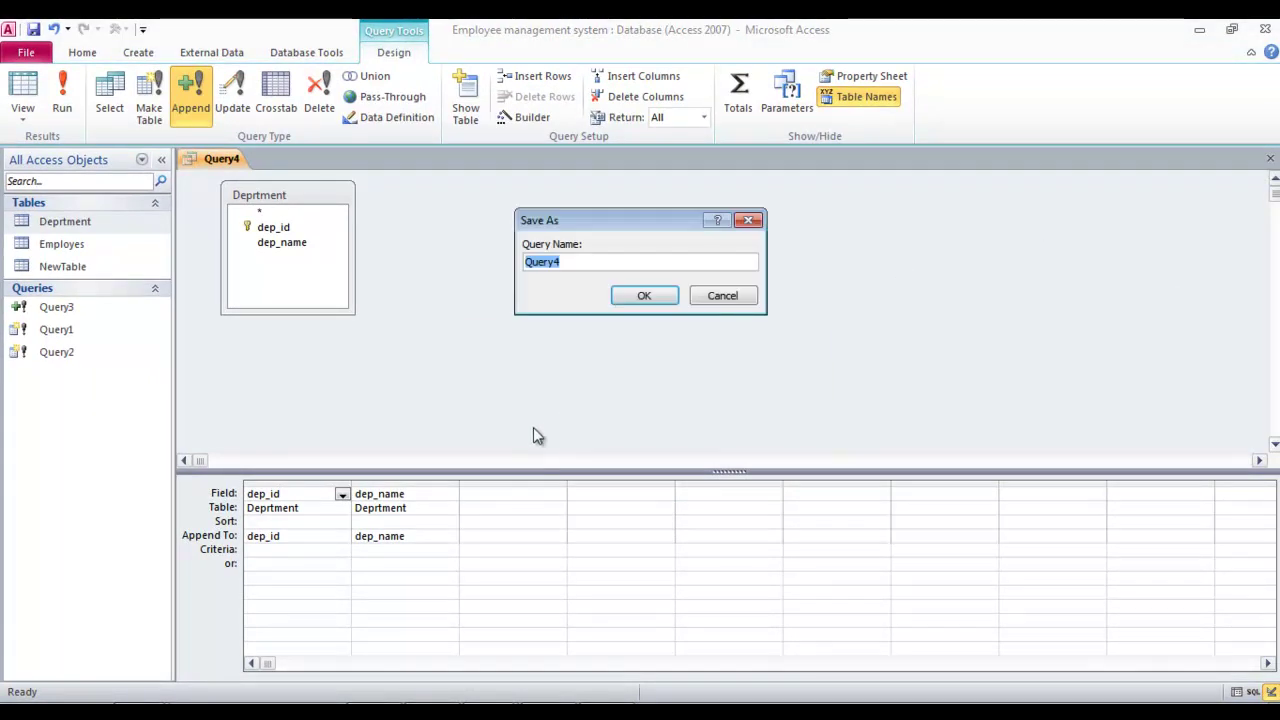
click(651, 297)
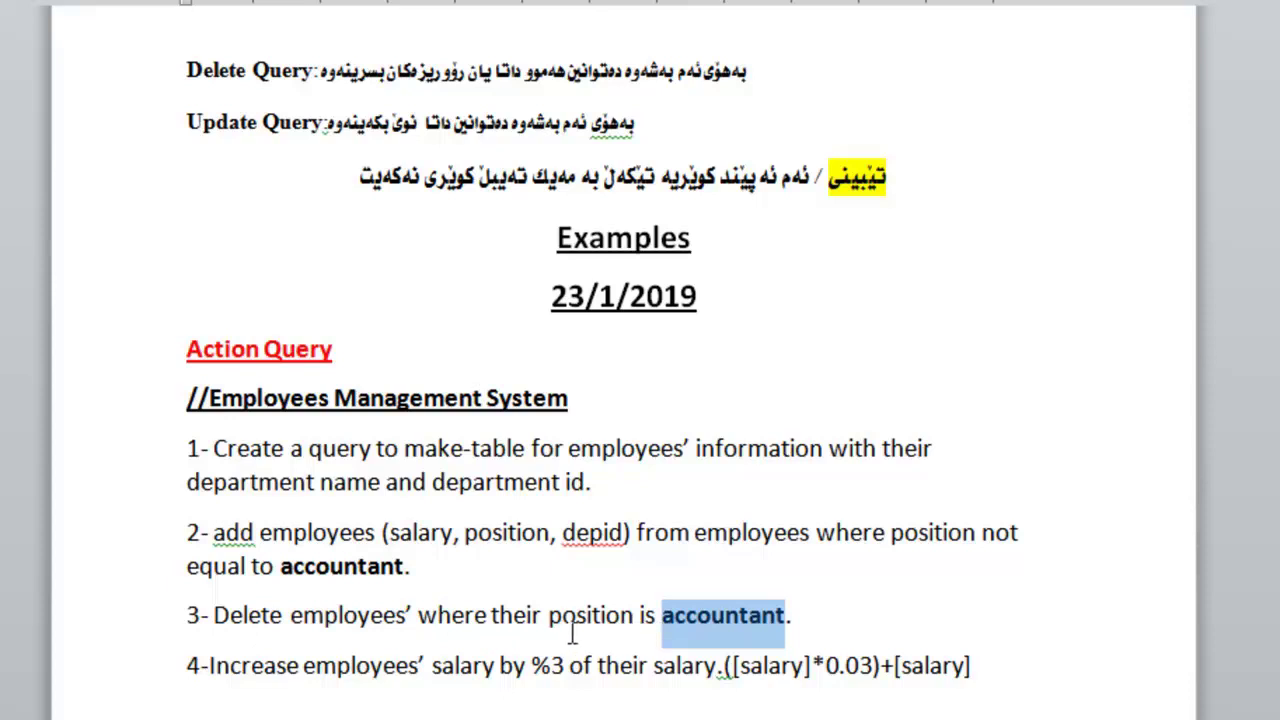
Step: Review the third task in the Word document Examples, about deleting employees whose position is accountant, and return to the Access database
click(724, 621)
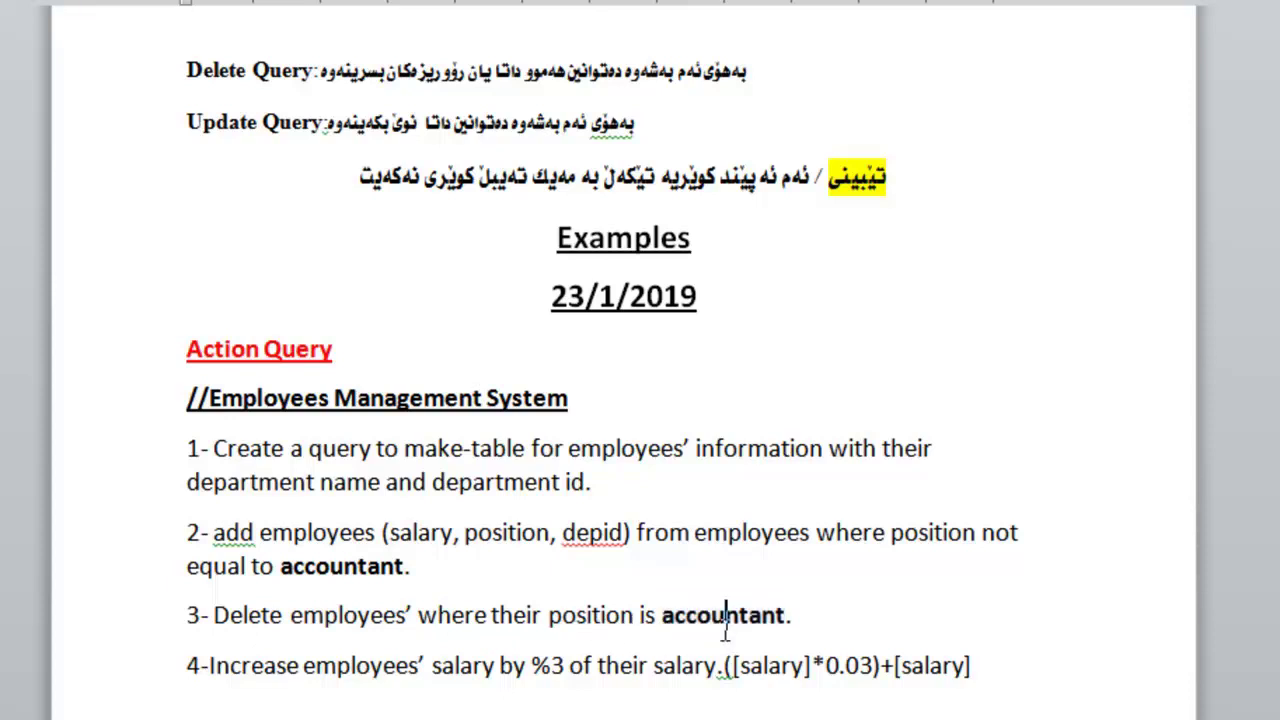
double_click(726, 614)
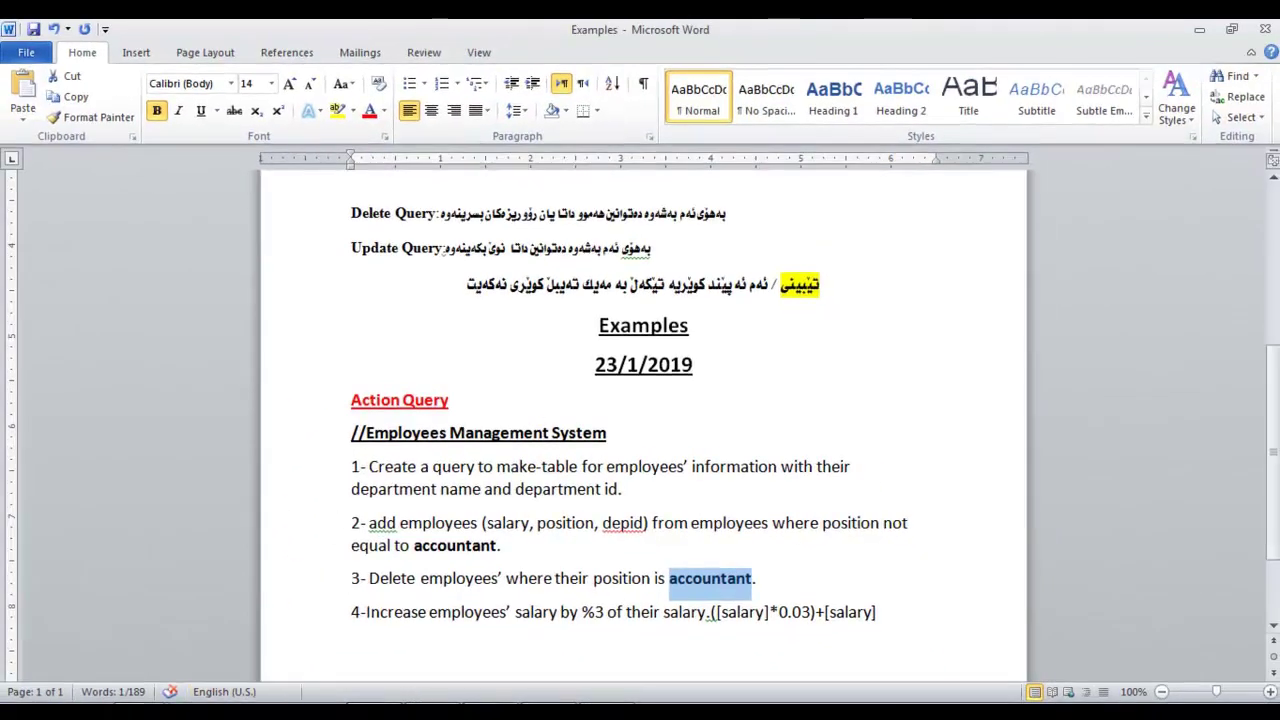
key(alt+Tab)
Step: Create a new query in design view with the Employes table as its source
click(138, 52)
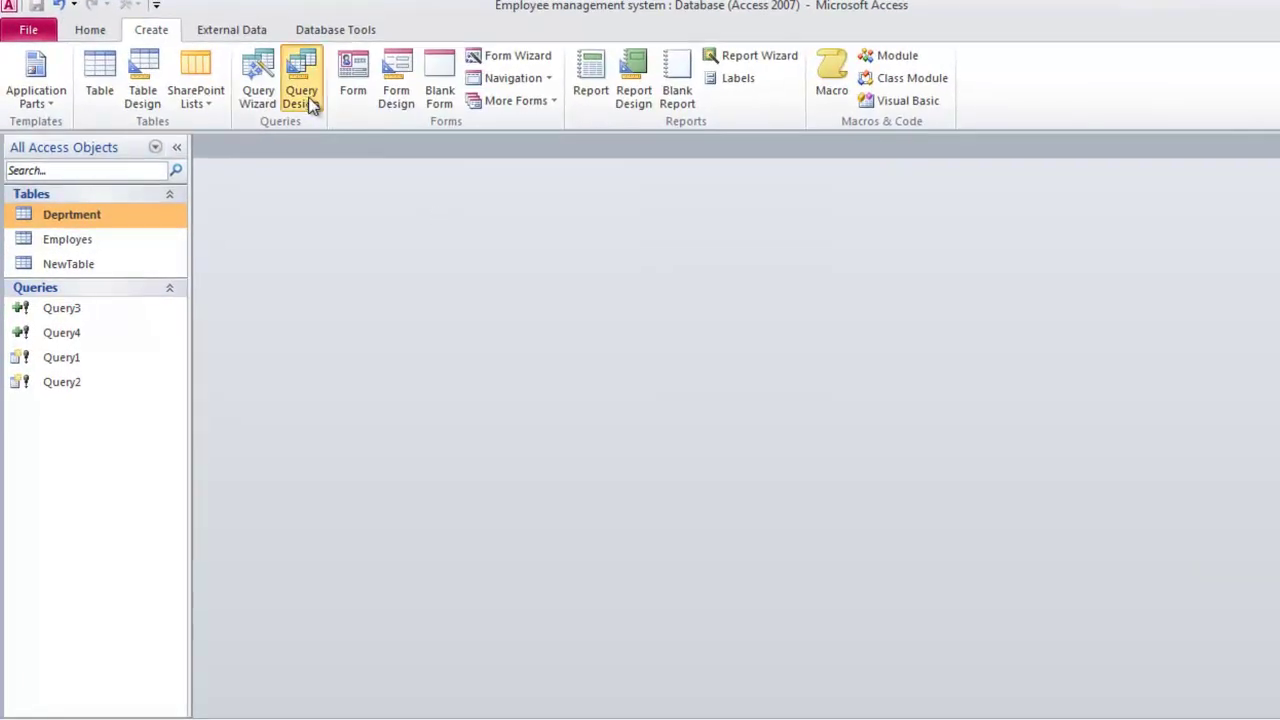
click(311, 105)
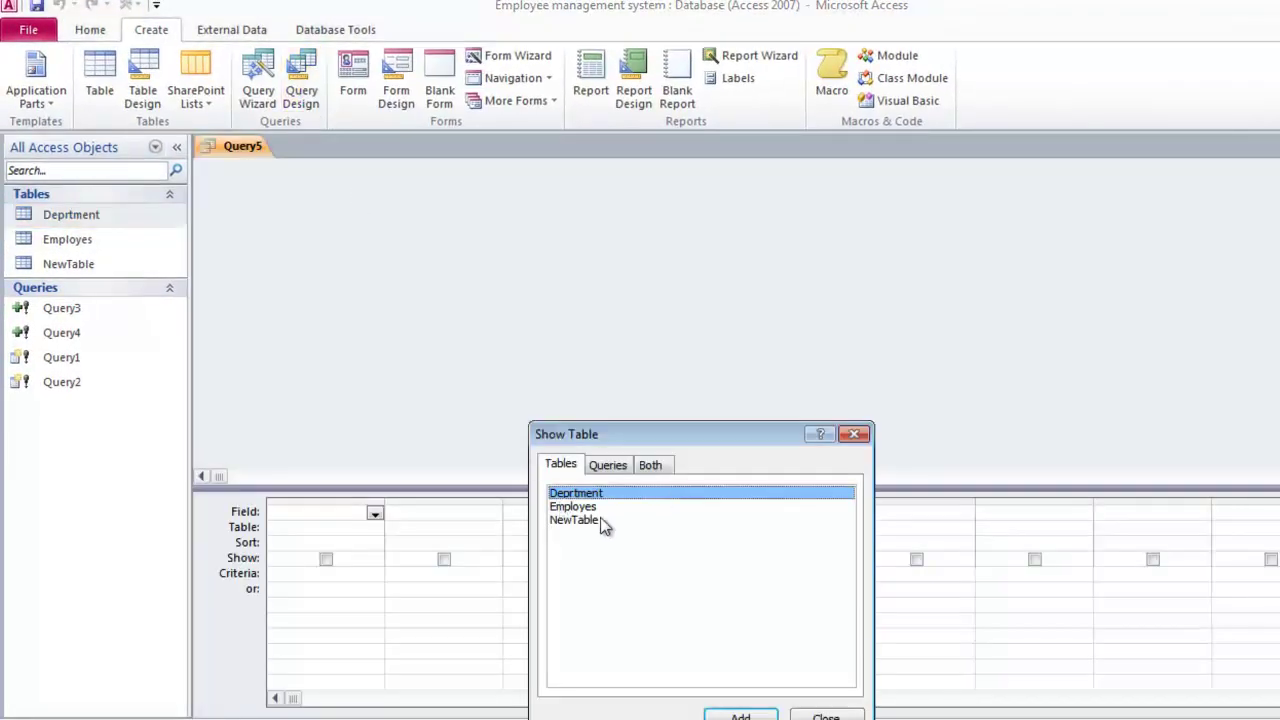
click(585, 507)
click(770, 716)
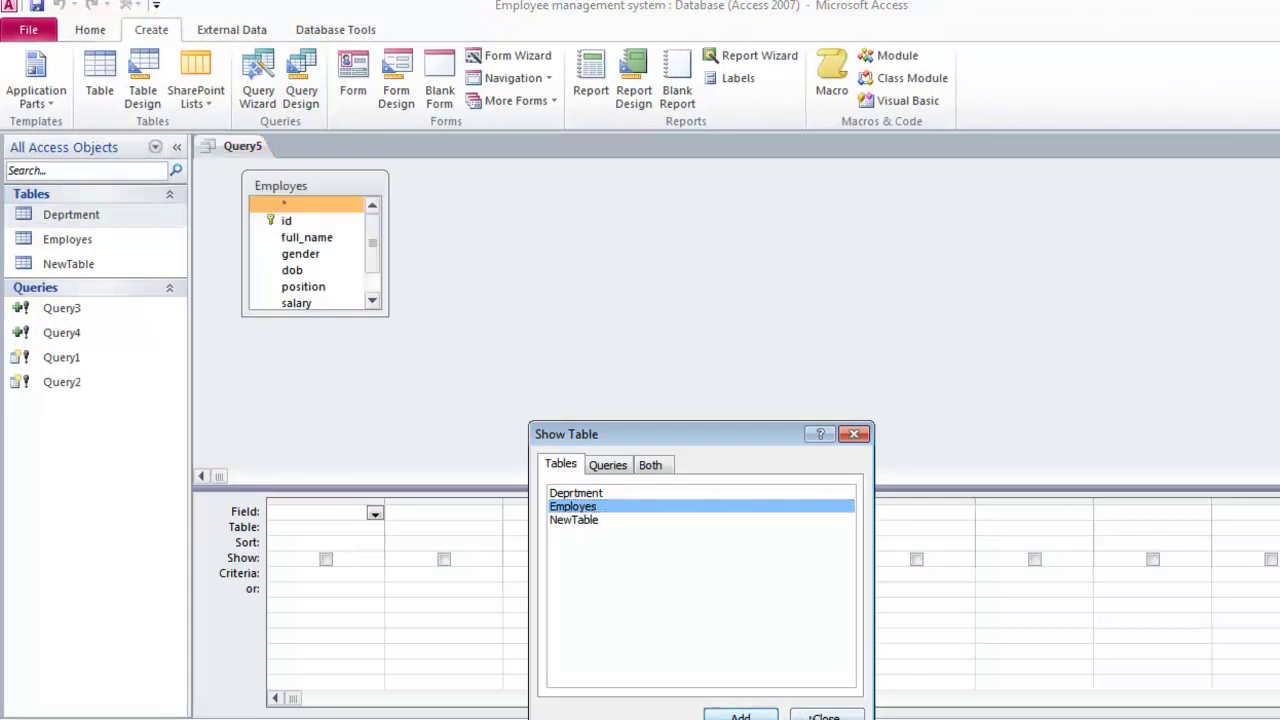
click(826, 716)
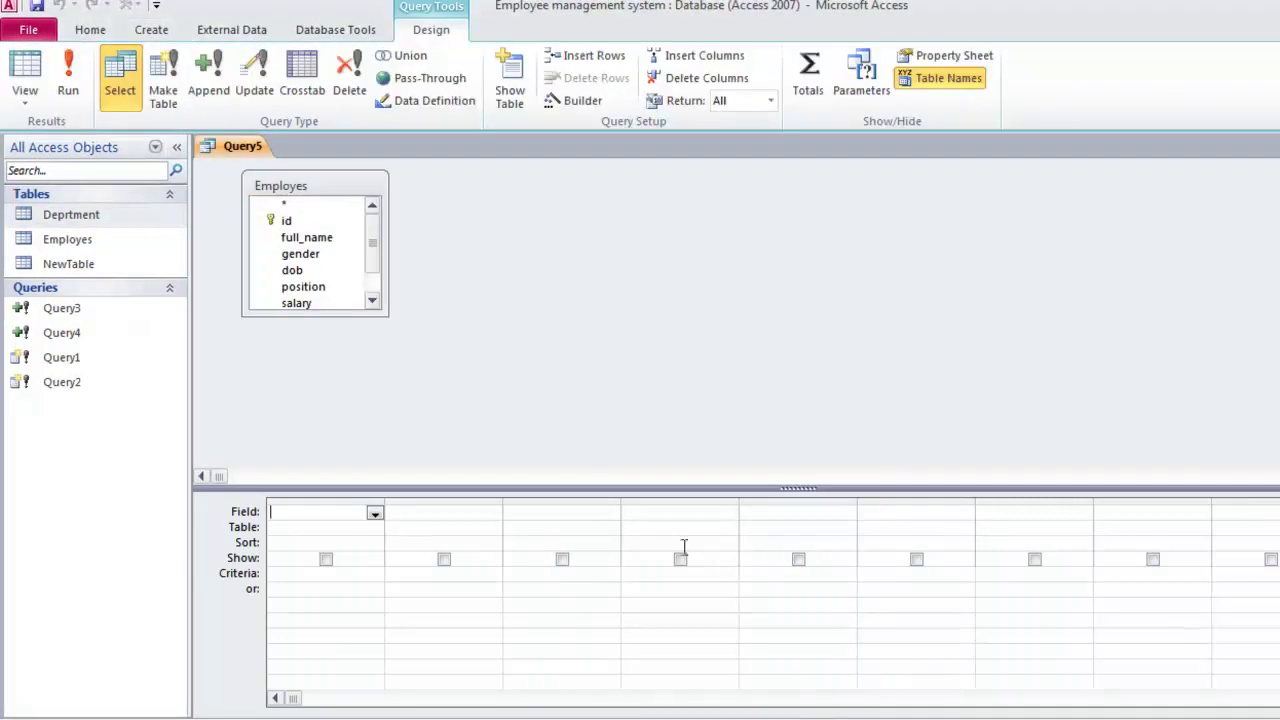
Step: Add all Employes fields to the design grid and convert the query to a delete query
double_click(290, 184)
drag(295, 199, 340, 512)
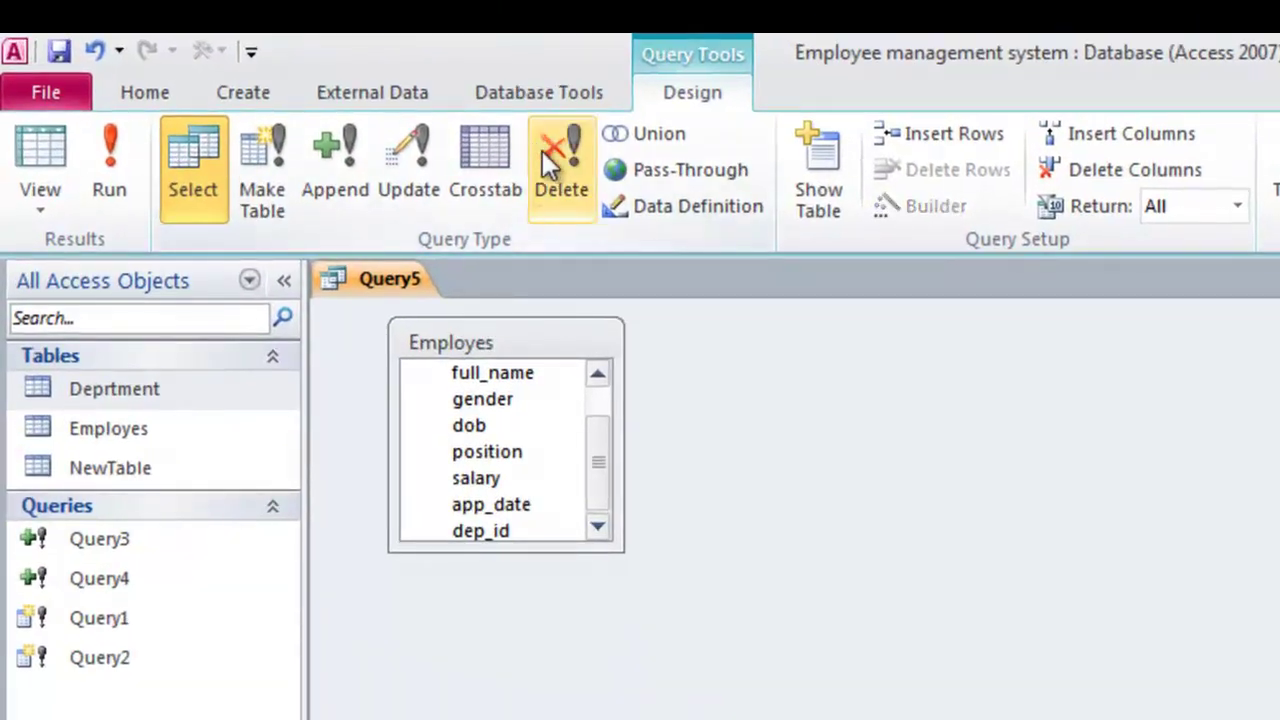
click(562, 161)
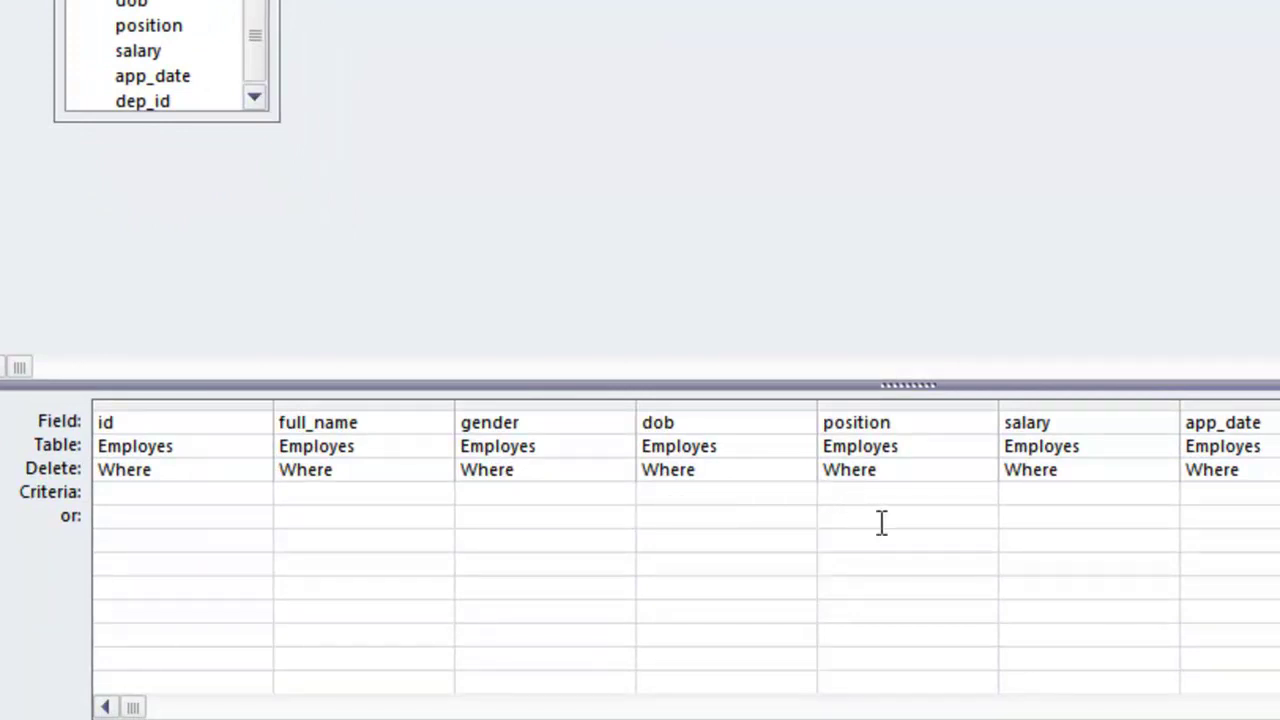
Step: Set the delete criterion of the position field to "accountant"
text(accountant)
key(Tab)
drag(951, 488, 809, 487)
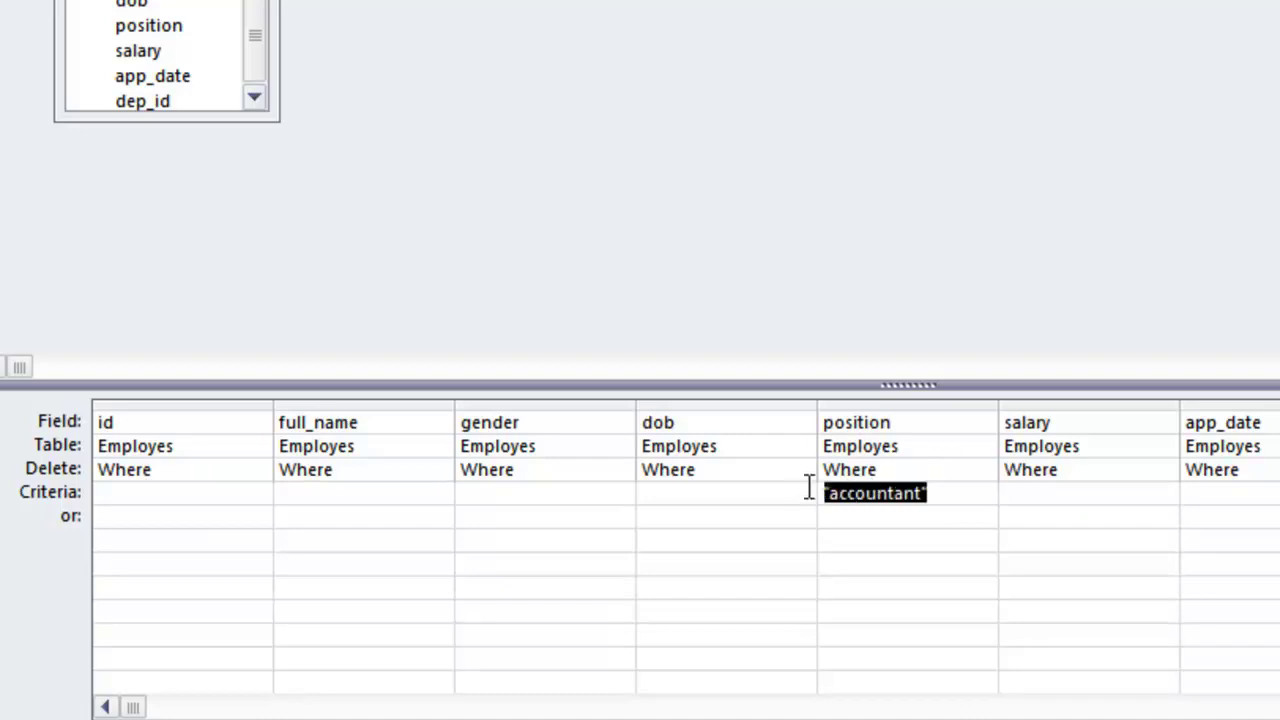
click(959, 481)
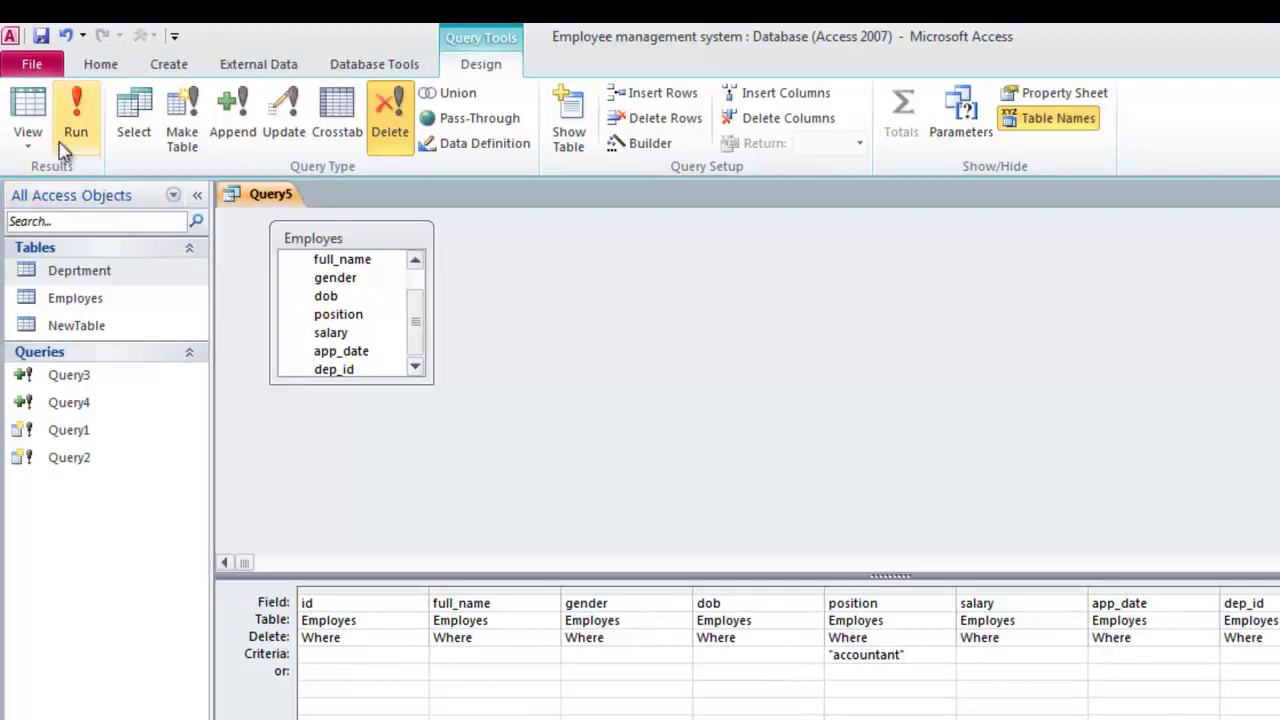
Step: Run the delete query but decline the deletion, examine the accountant records in the Employes table, and close the table
click(52, 95)
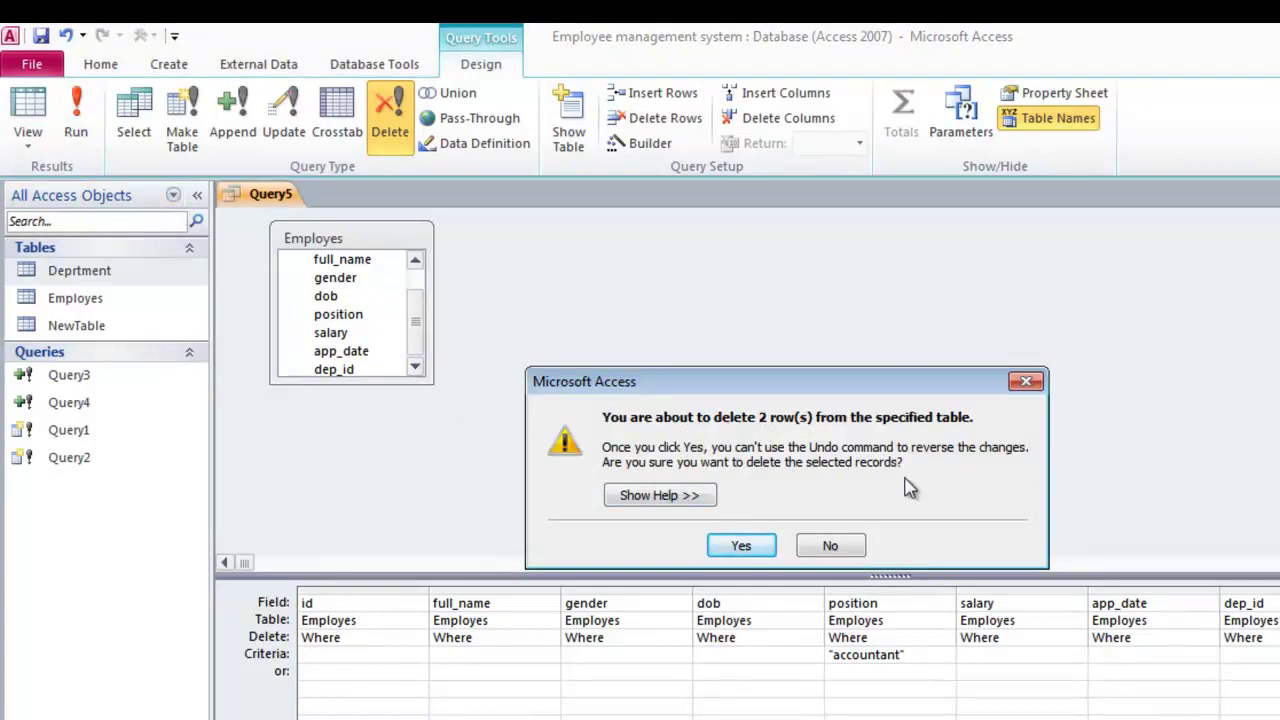
click(830, 546)
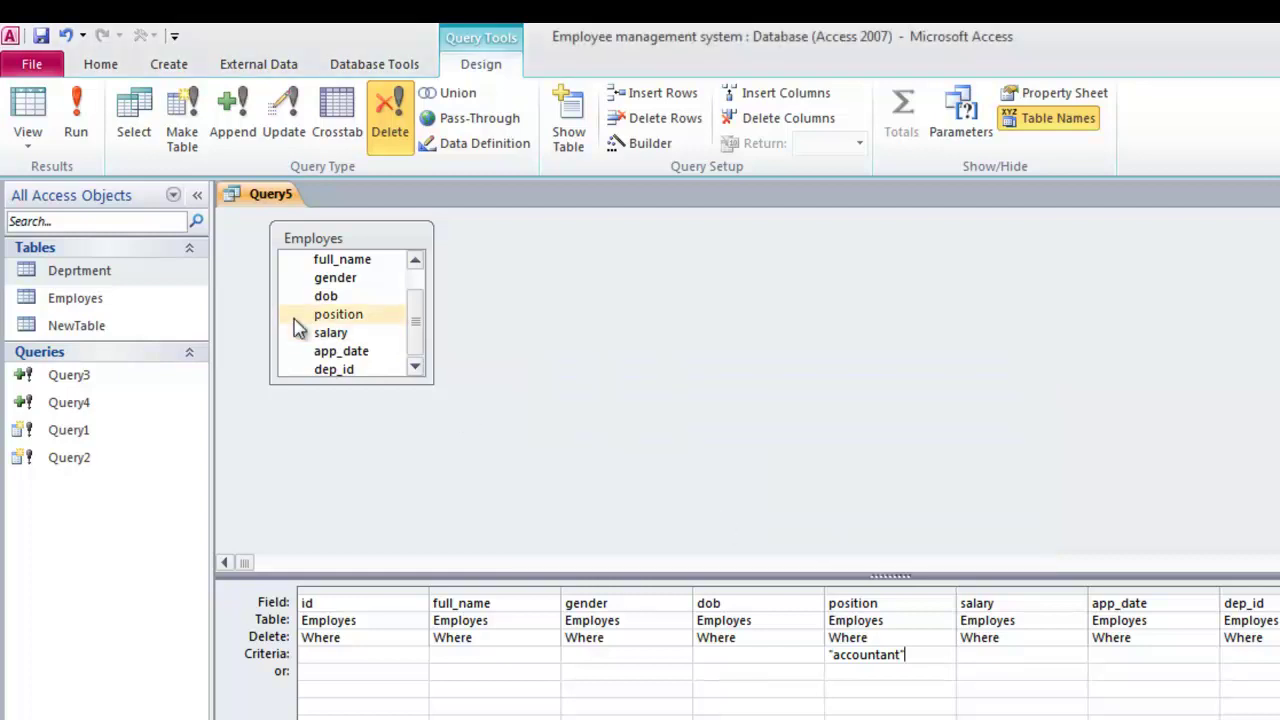
click(76, 297)
double_click(76, 297)
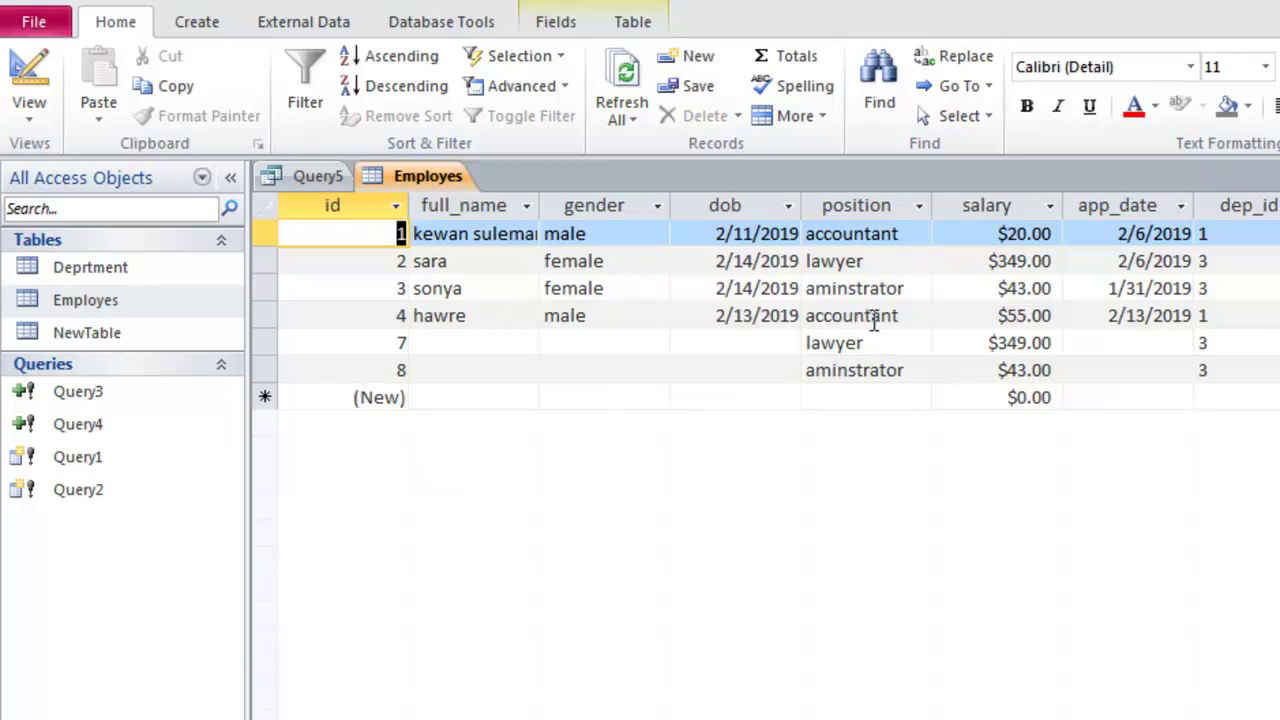
click(914, 319)
click(918, 316)
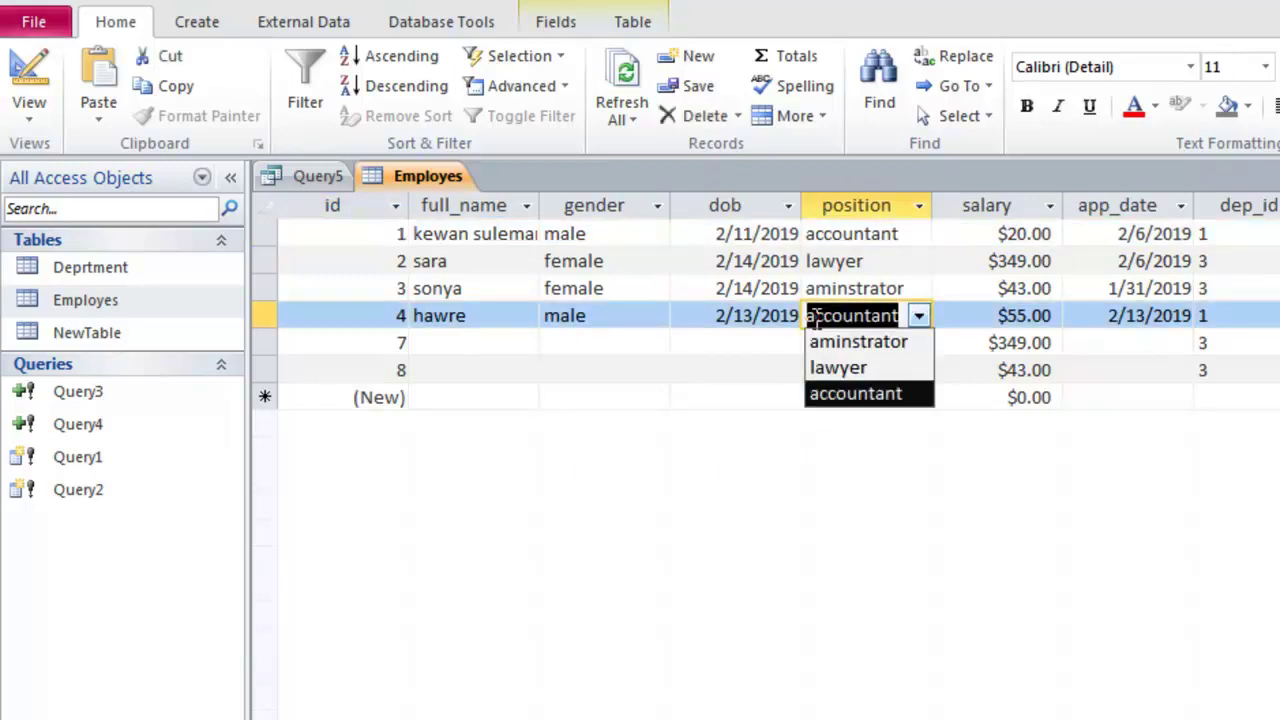
click(907, 243)
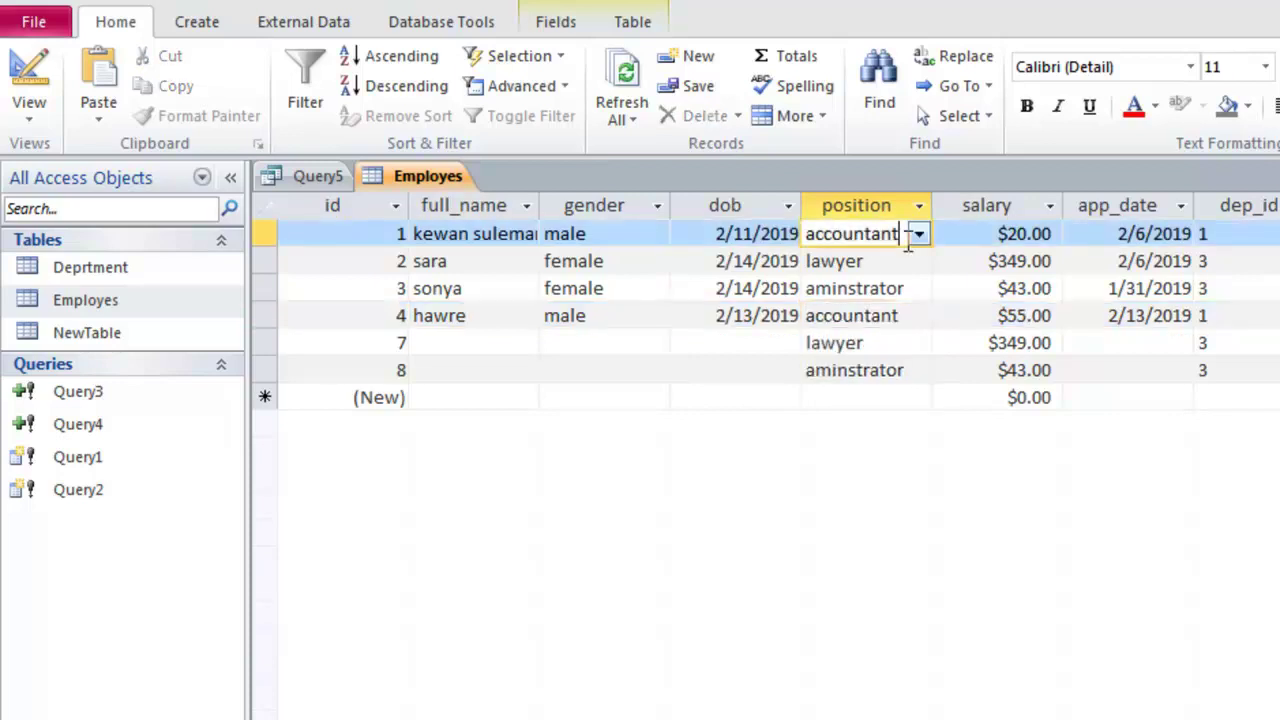
click(888, 320)
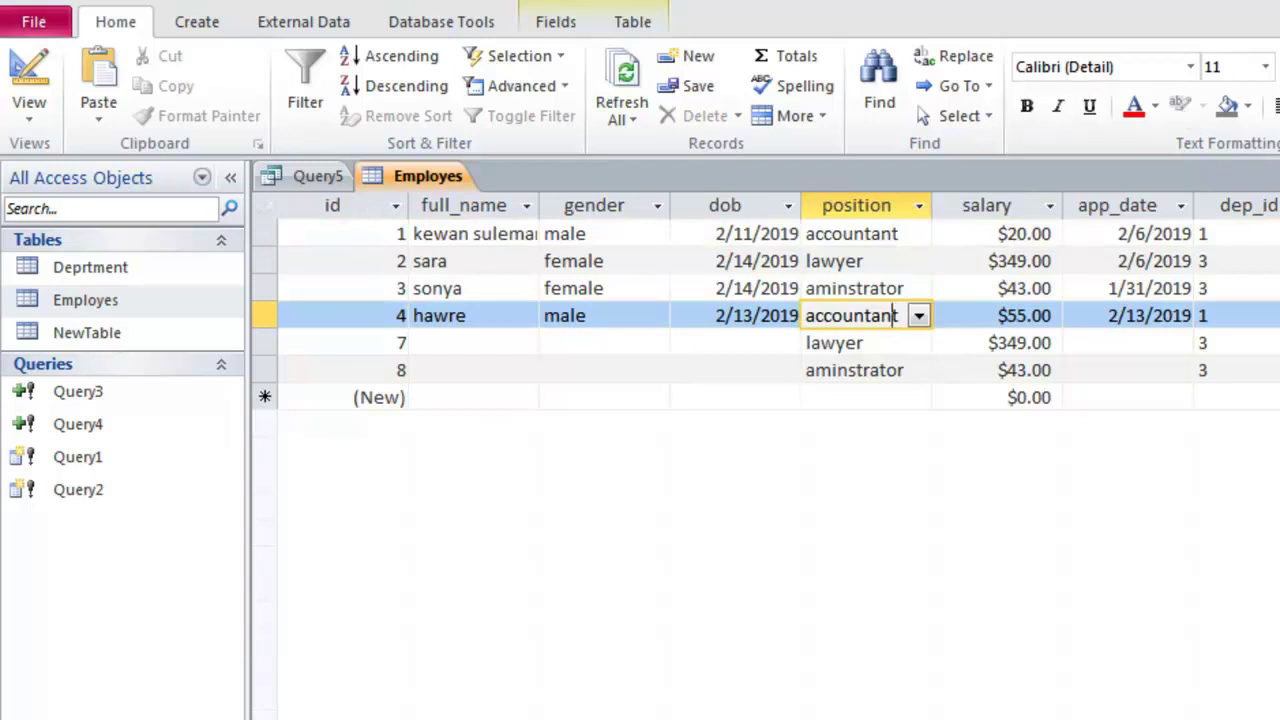
key(ctrl+w)
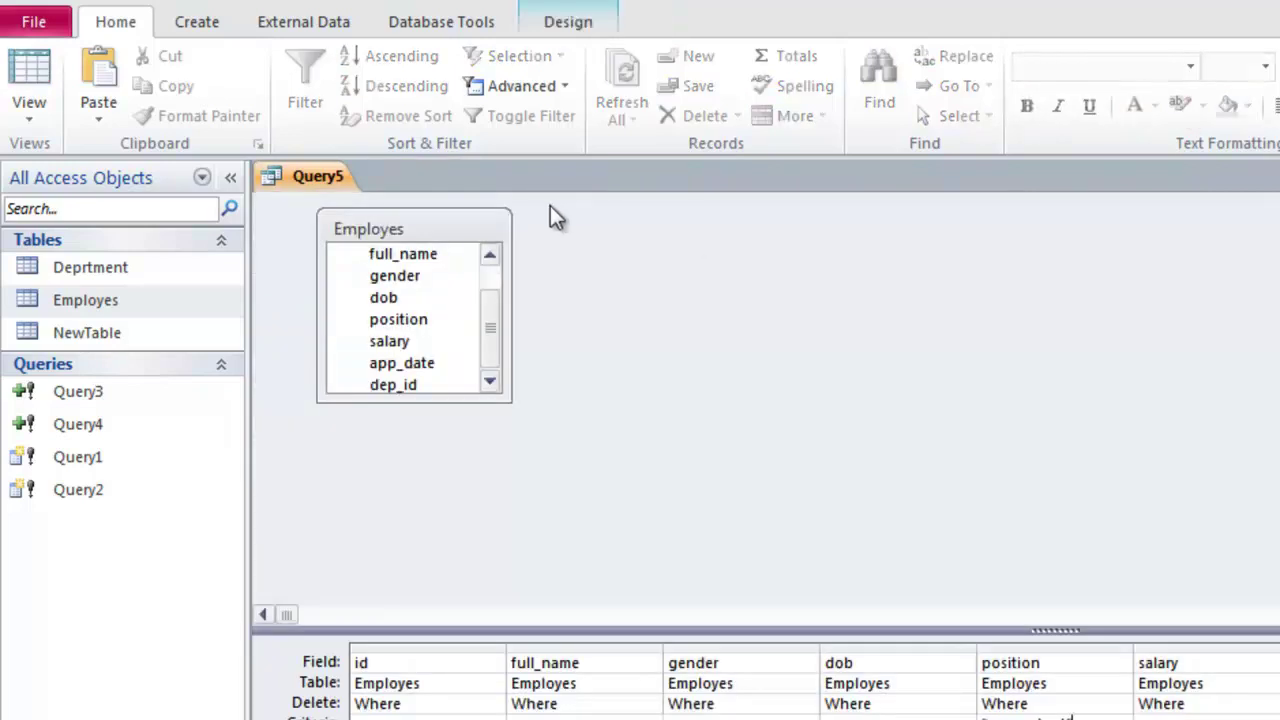
Step: Run the delete query, accept the deletion, and check the remaining records in the Employes table before closing it
click(558, 29)
click(86, 75)
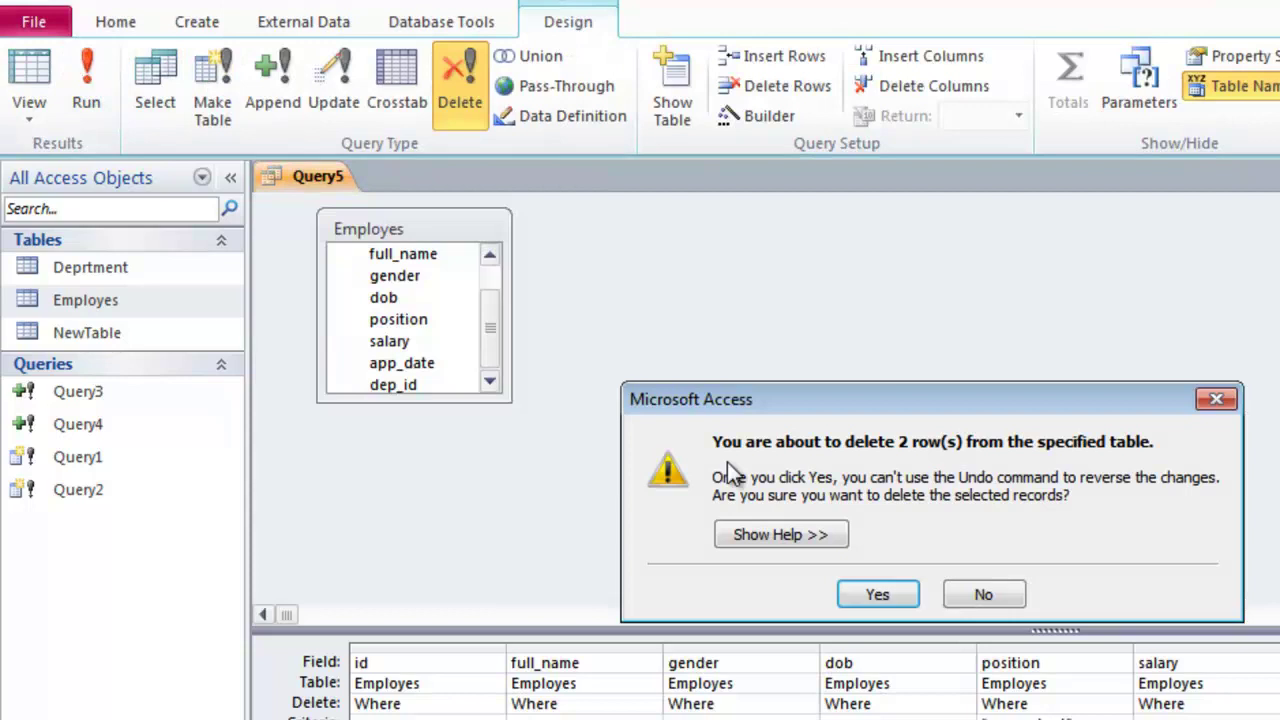
click(878, 595)
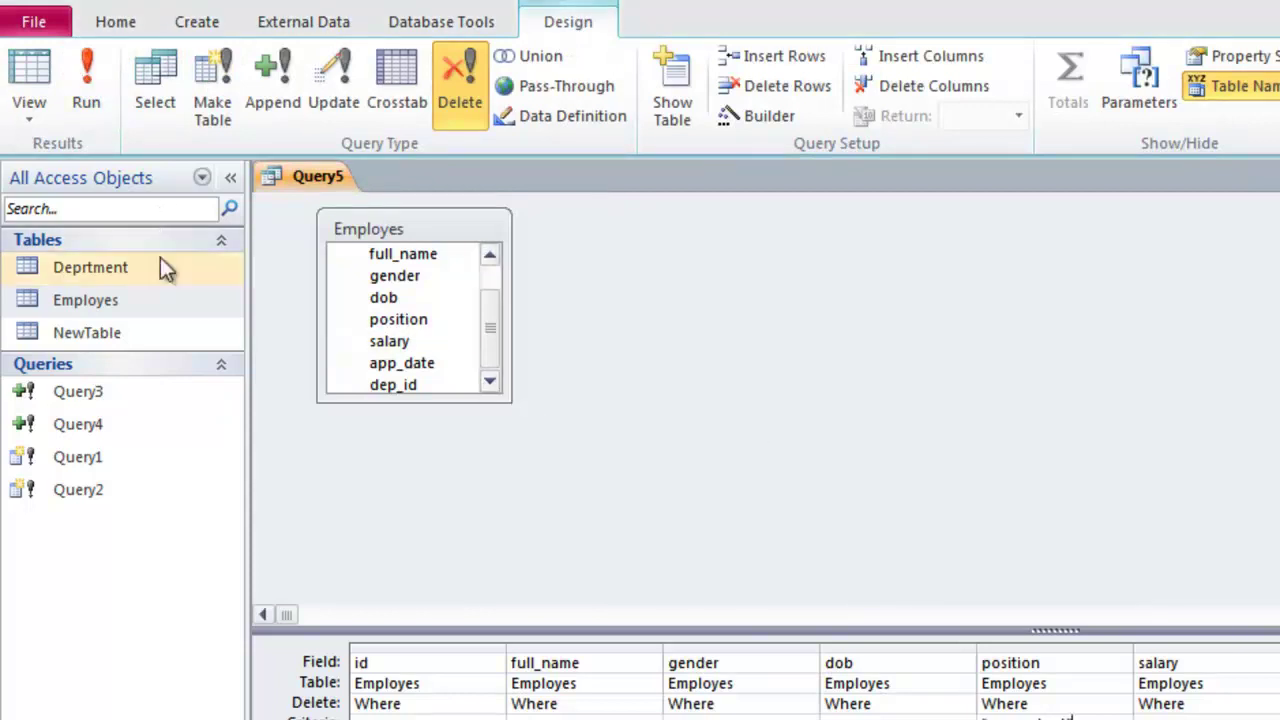
double_click(87, 306)
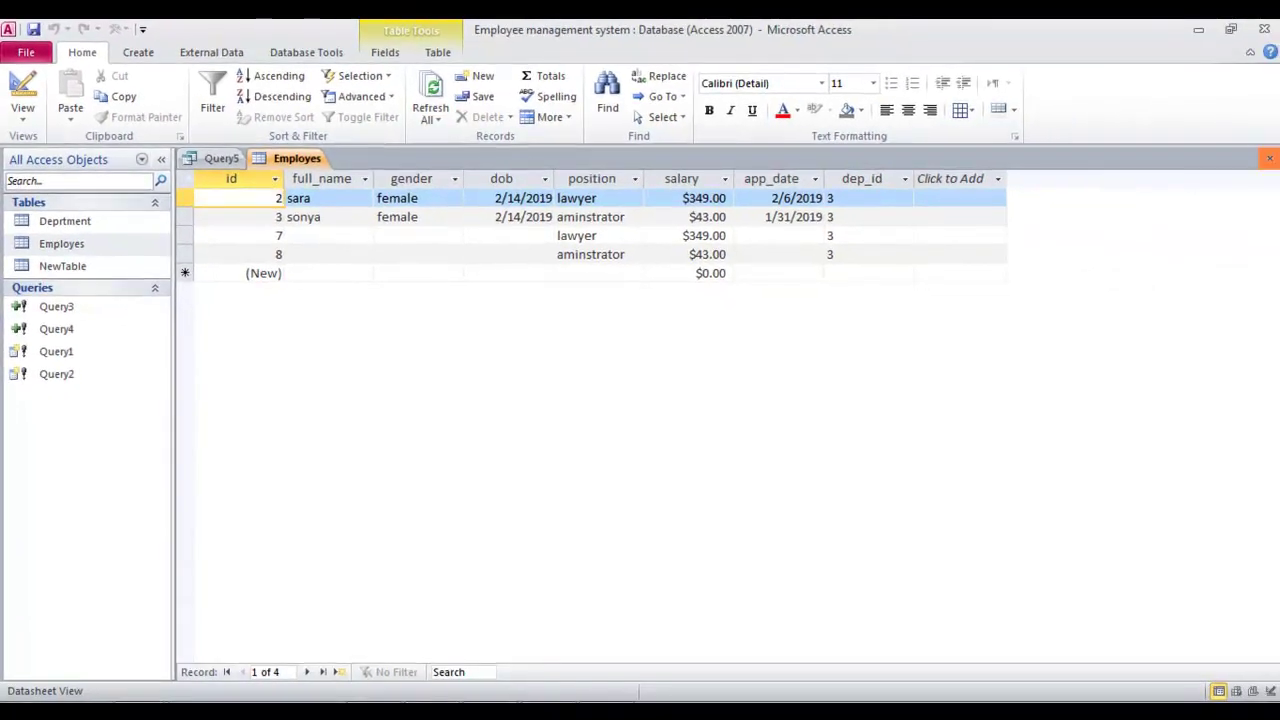
click(1269, 158)
Step: Close the delete query and save it as Query5
click(1269, 158)
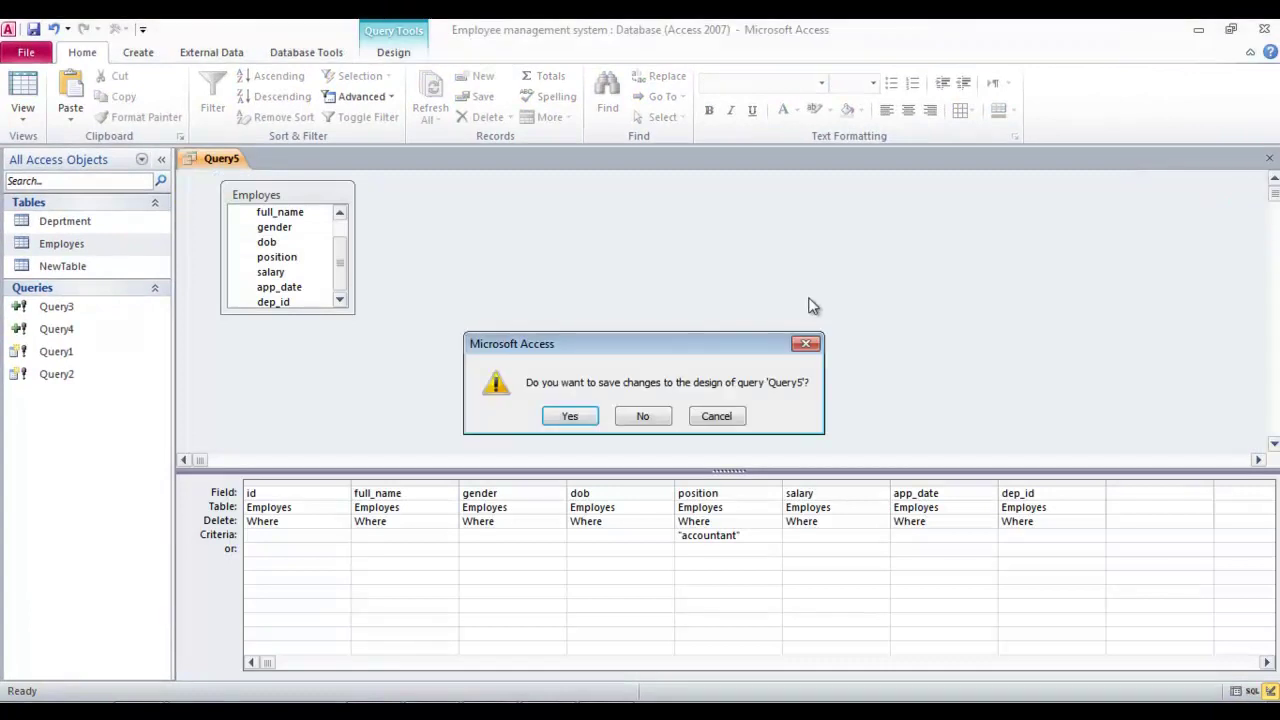
click(585, 420)
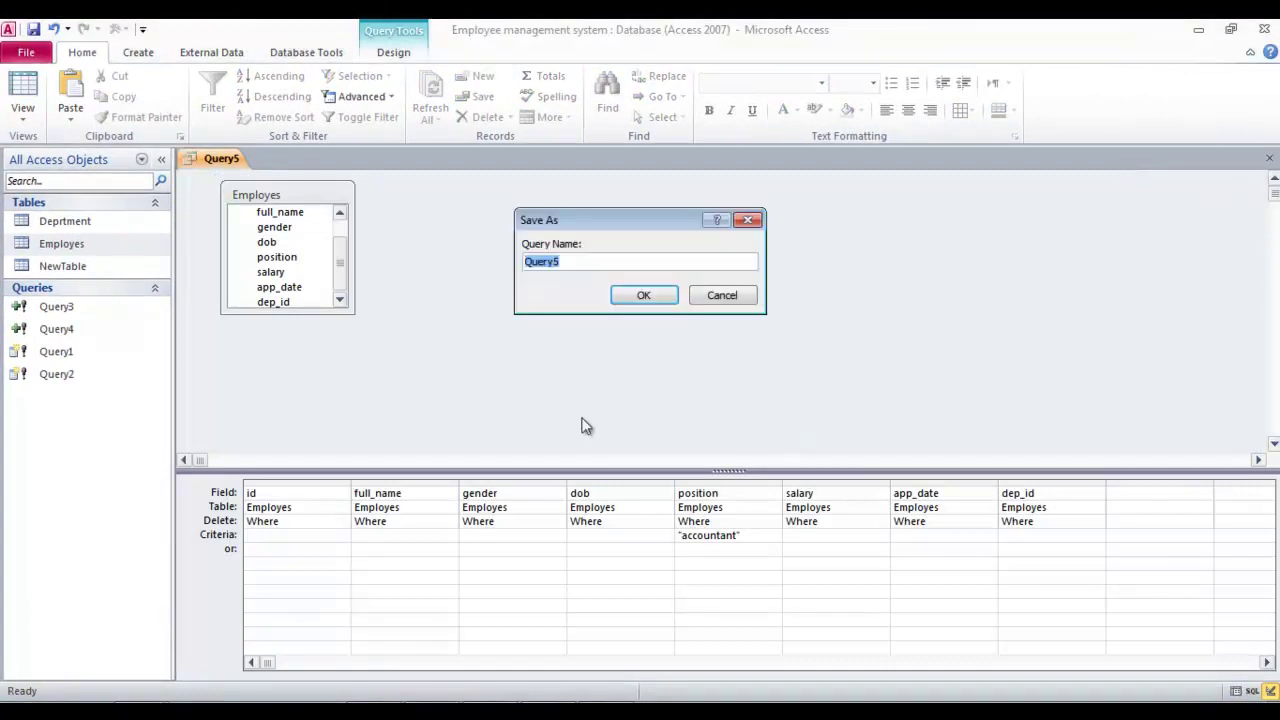
click(657, 294)
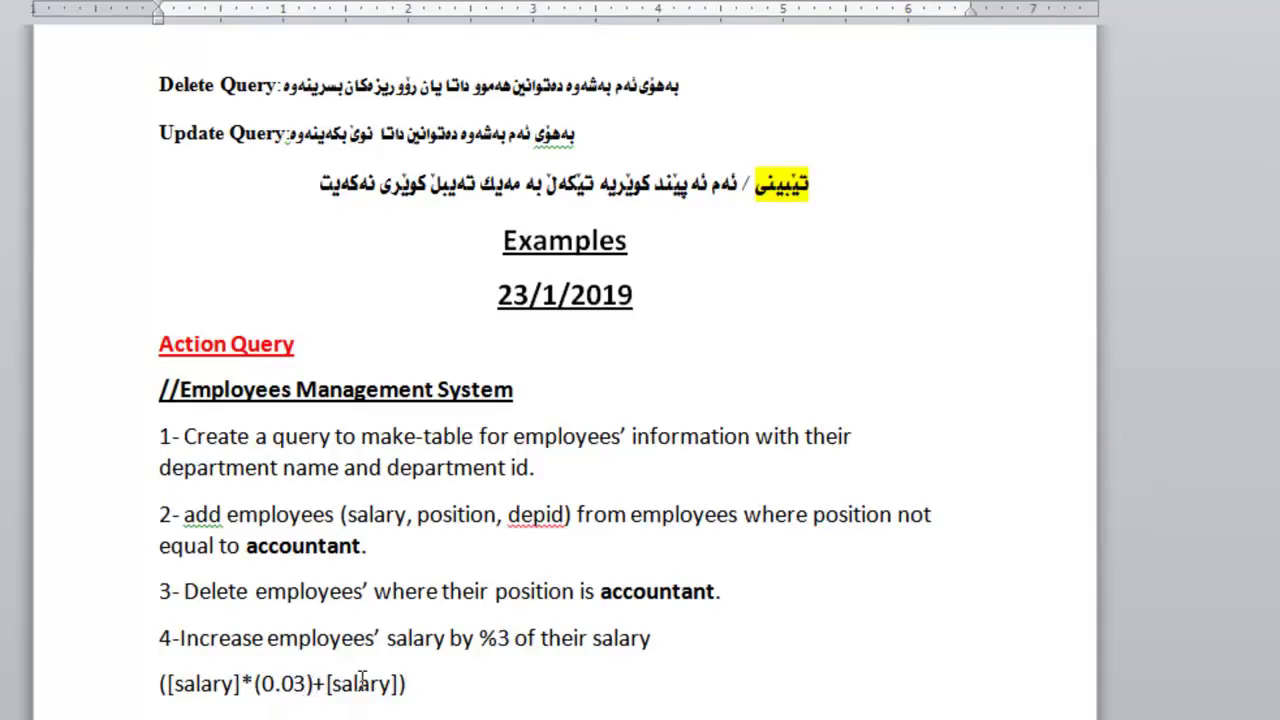
Step: Select the formula ([salary]*(0.03)+[salary]) in the Word document Examples, return to Access, and create a query design with the Employes table
drag(423, 683, 161, 700)
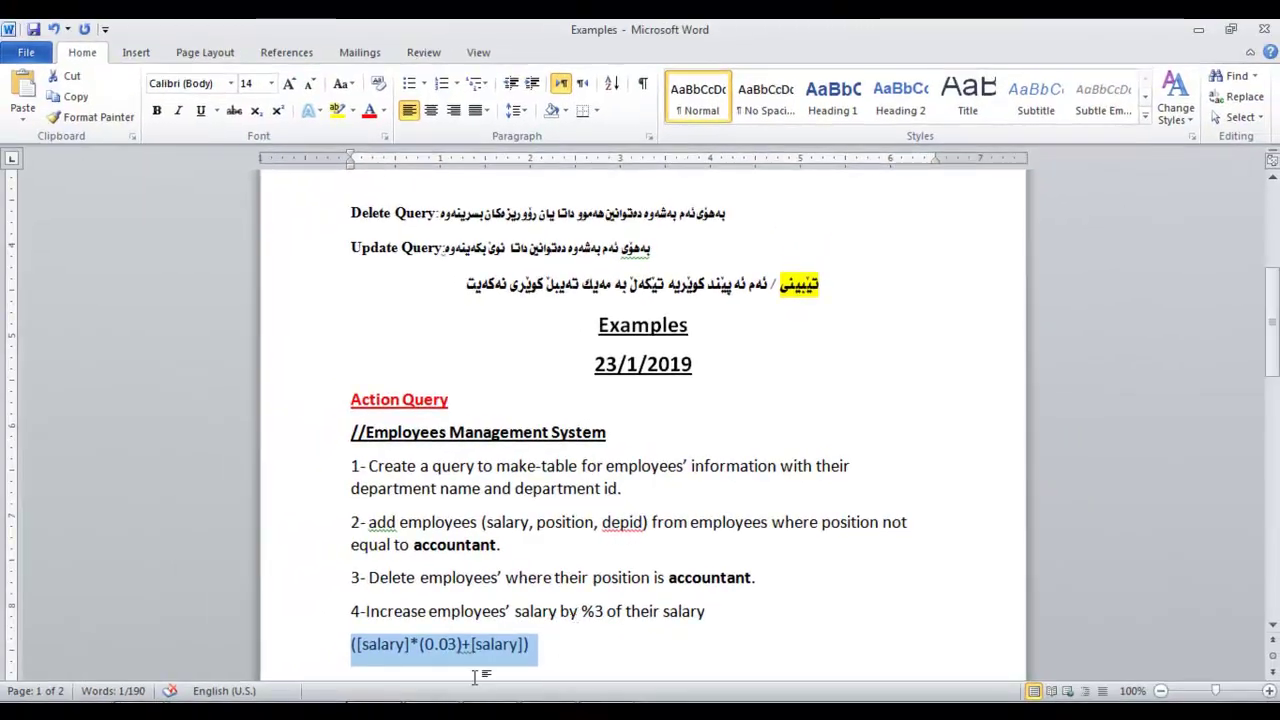
key(alt+Tab)
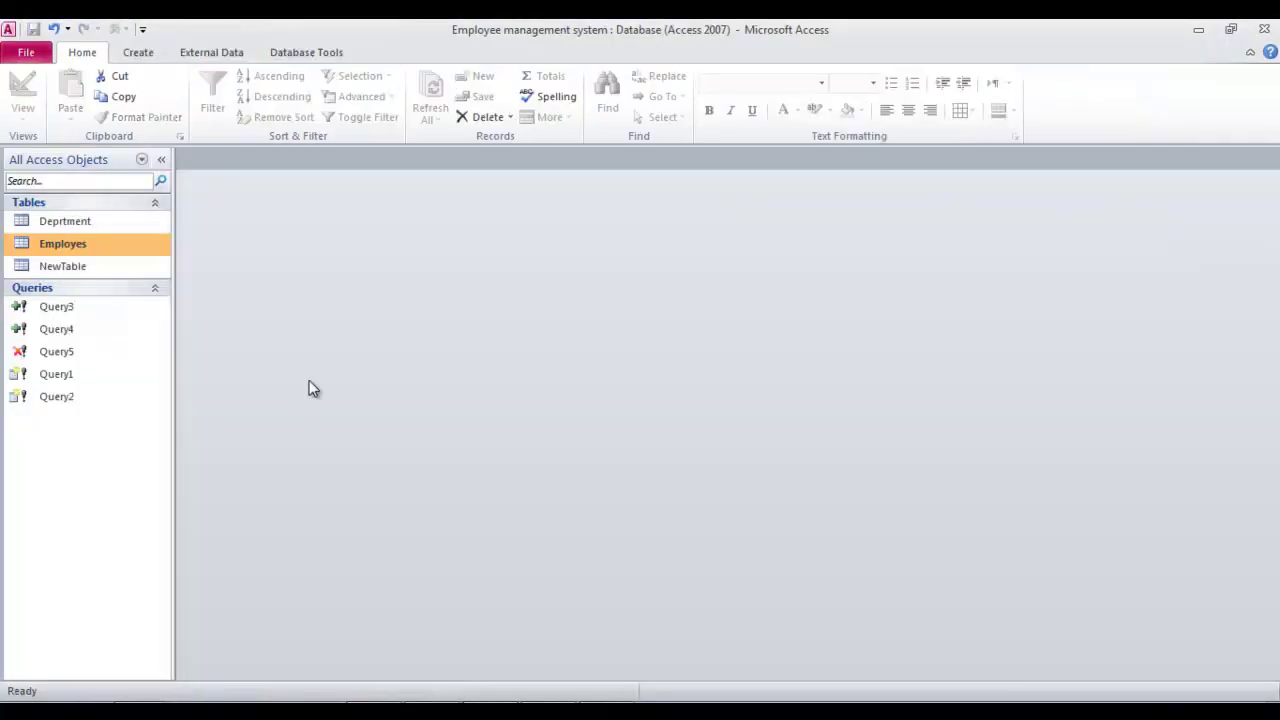
click(142, 54)
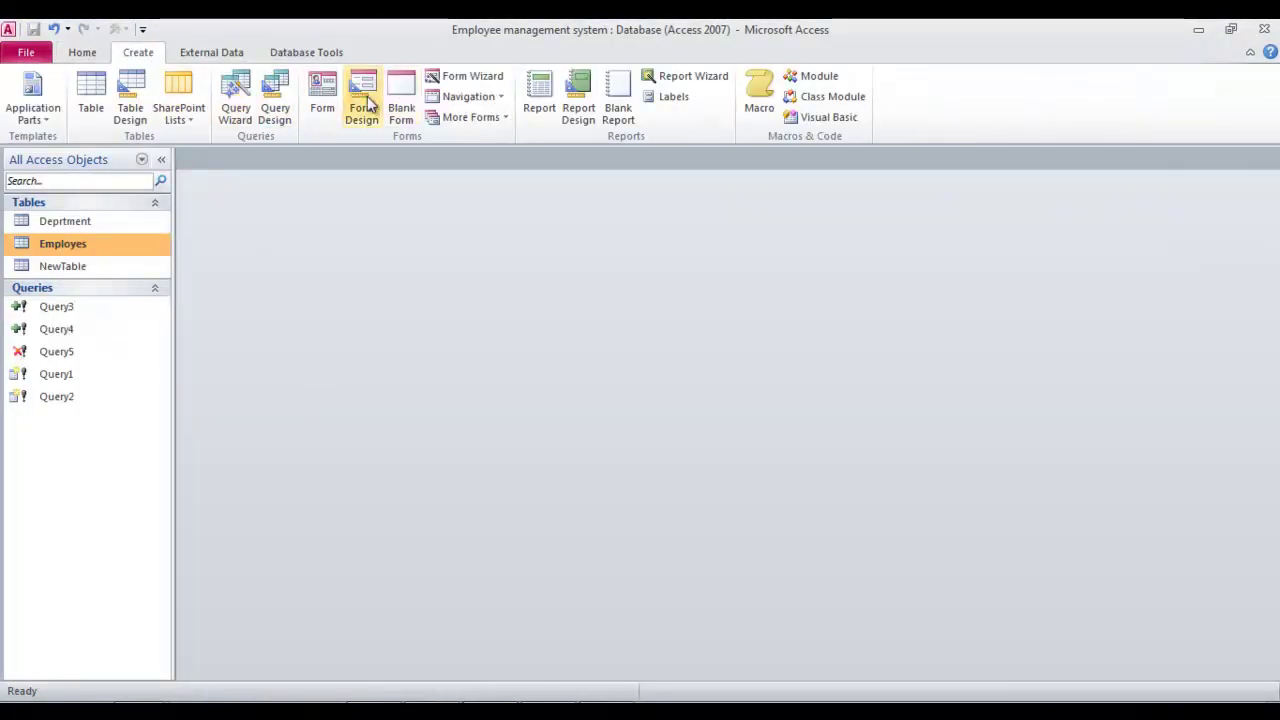
click(274, 100)
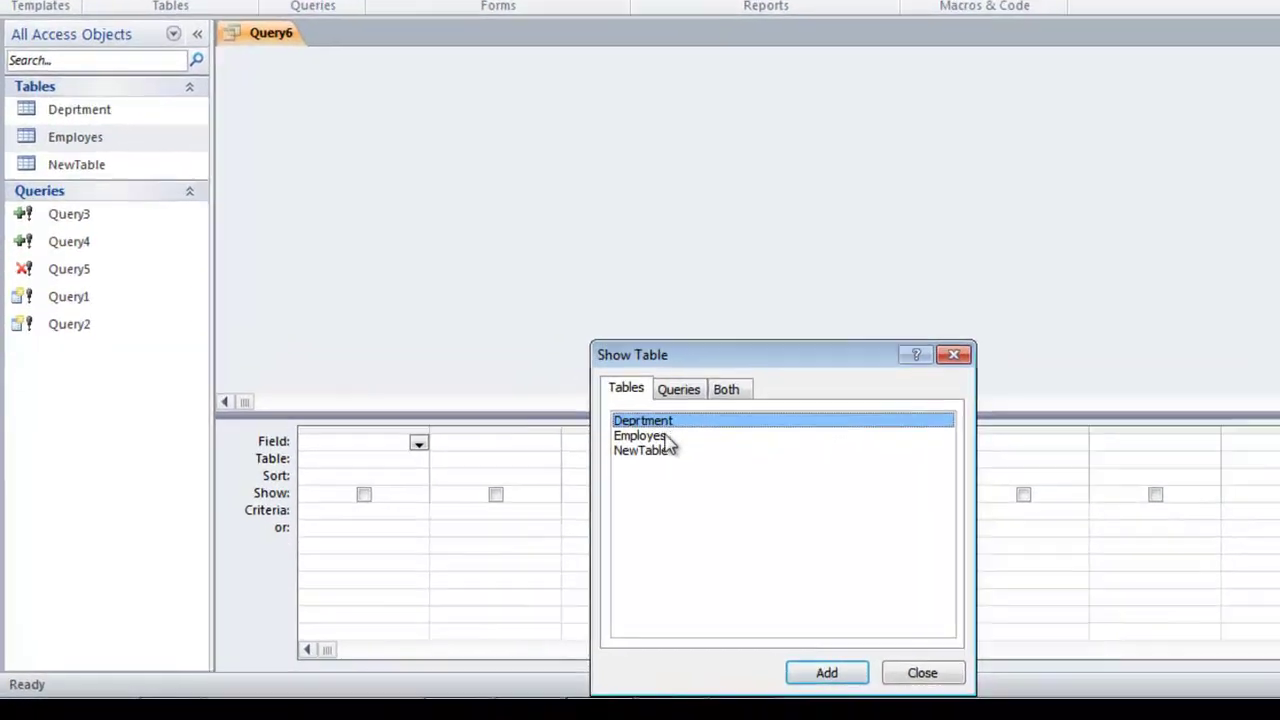
click(666, 437)
click(820, 671)
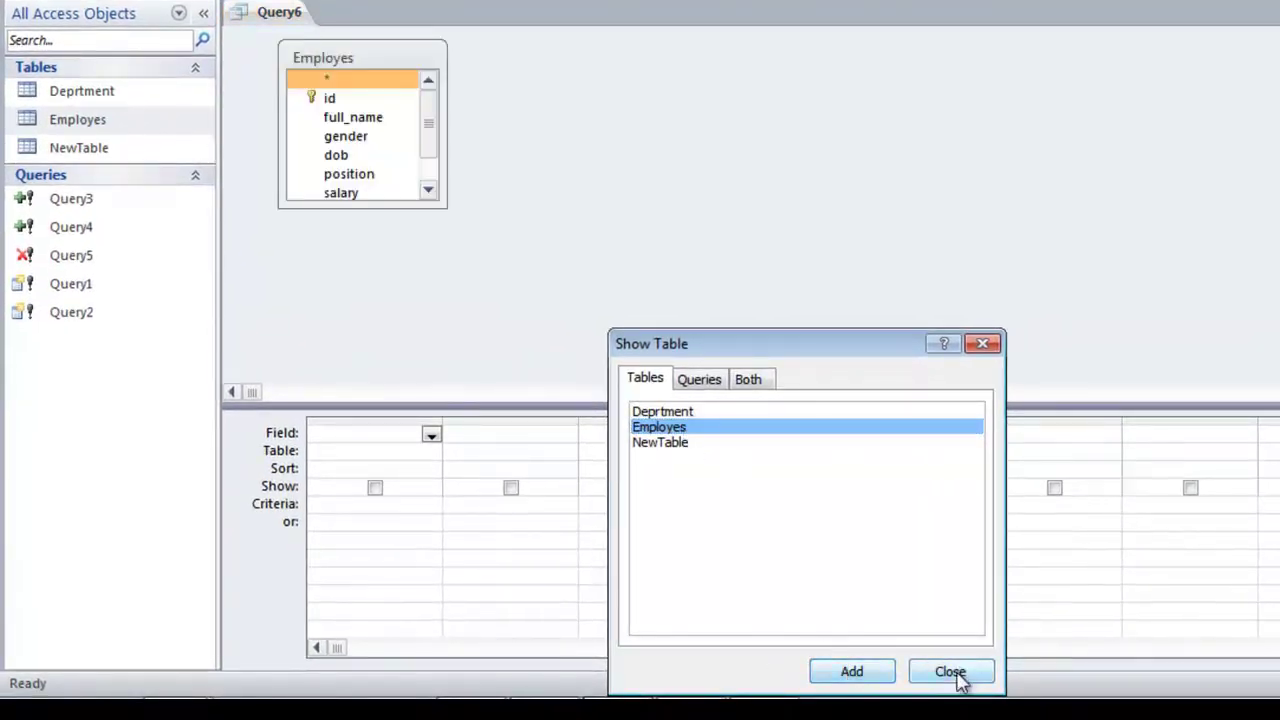
click(952, 674)
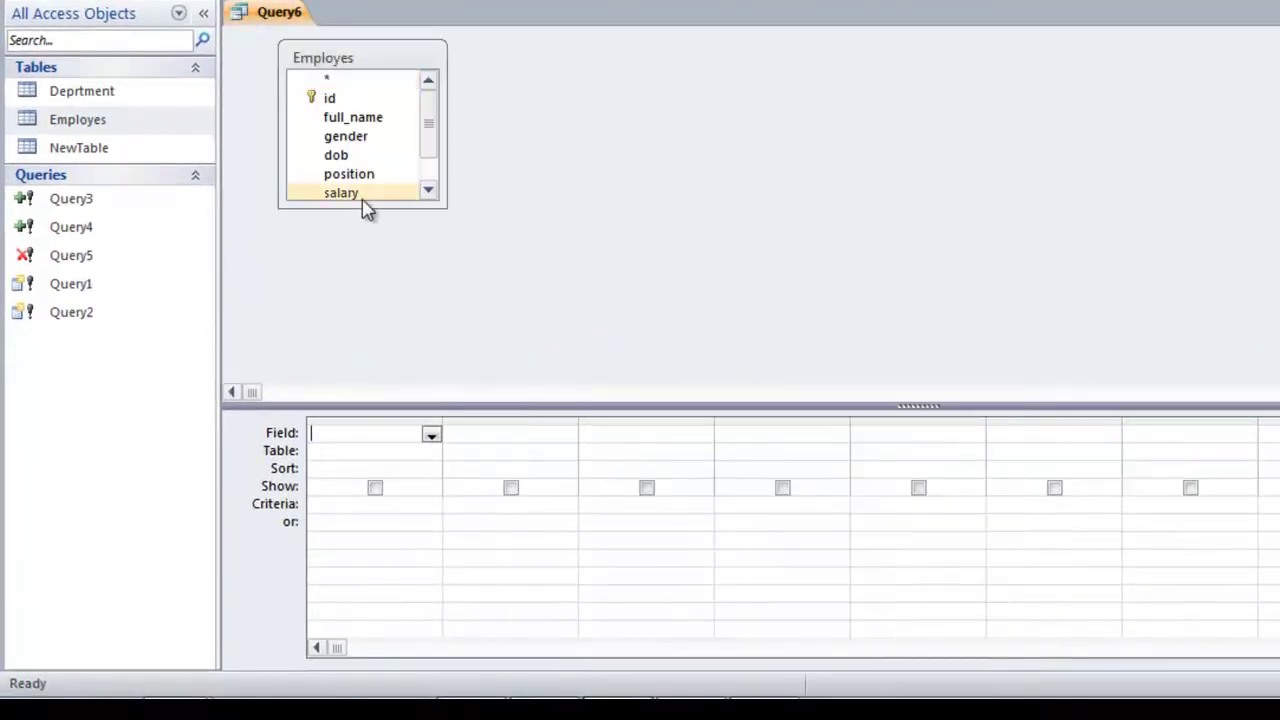
Step: Add all the fields of the Employes table to the query grid and change the query type to Update
drag(359, 203, 362, 311)
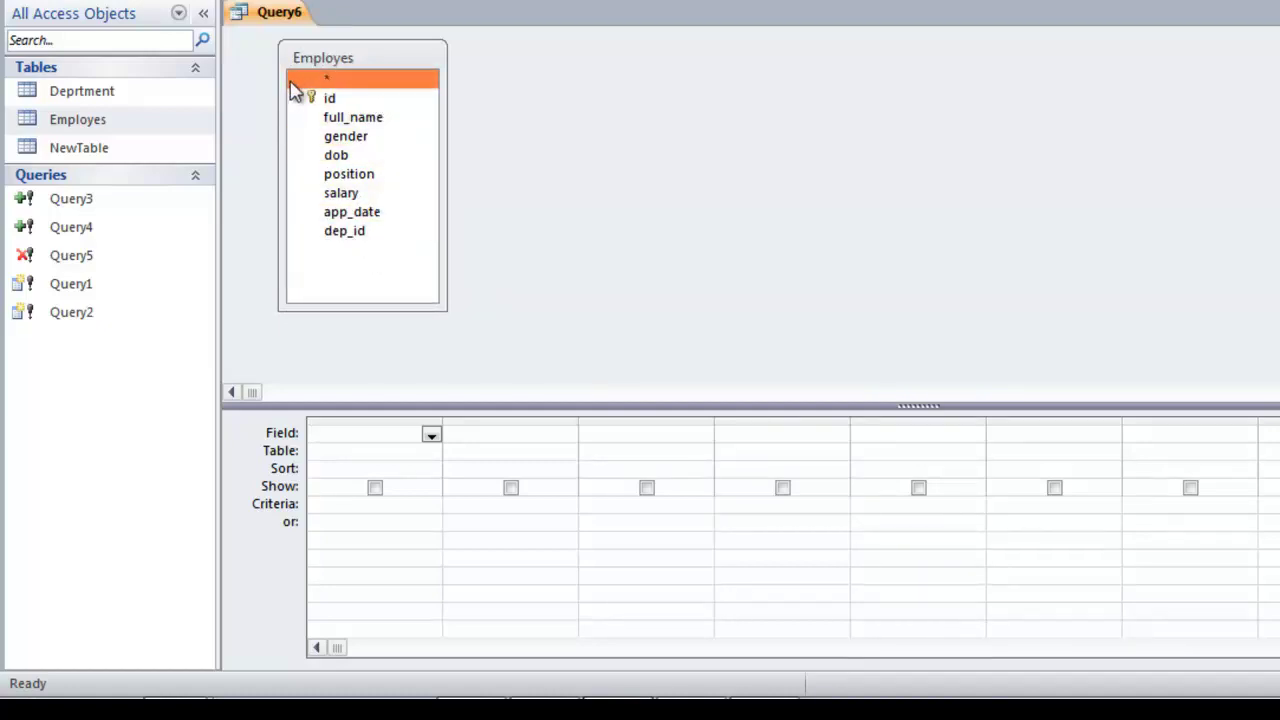
double_click(337, 58)
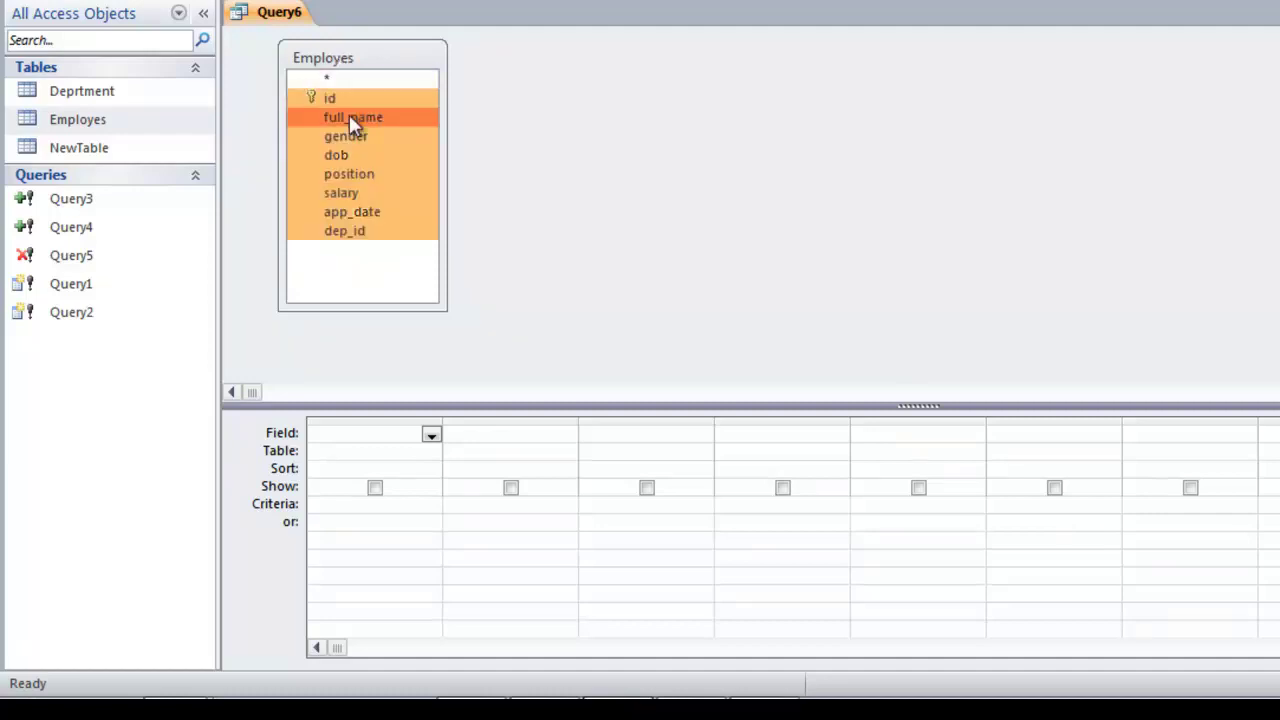
drag(349, 114, 386, 440)
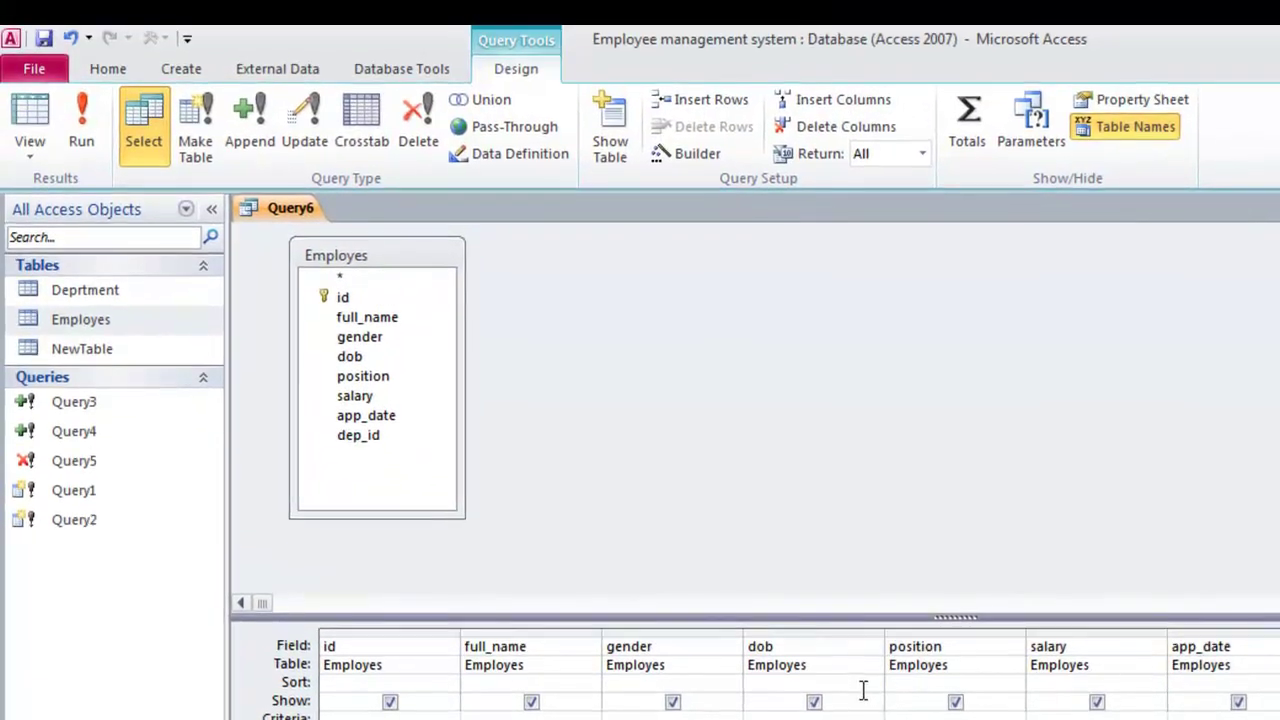
click(302, 128)
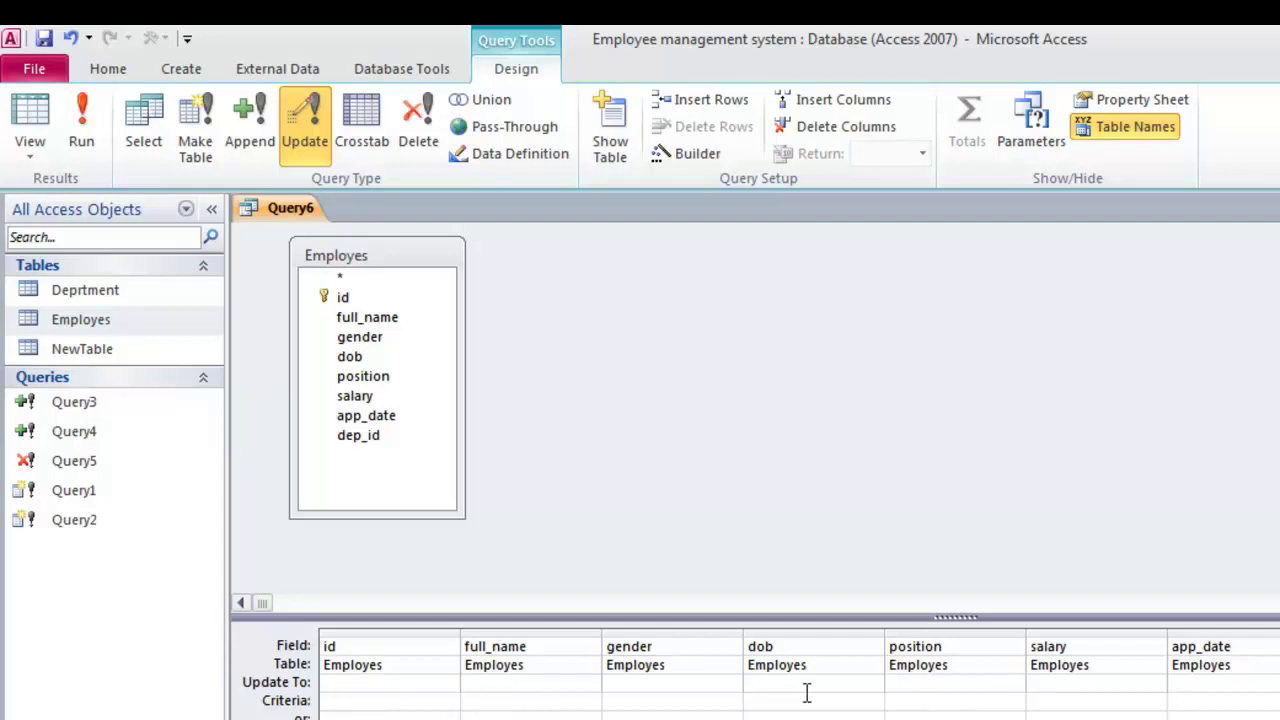
Step: Paste the formula ([salary]*(0.03)+[salary]) as the salary field's Update To value and widen the column to fit it
click(1055, 630)
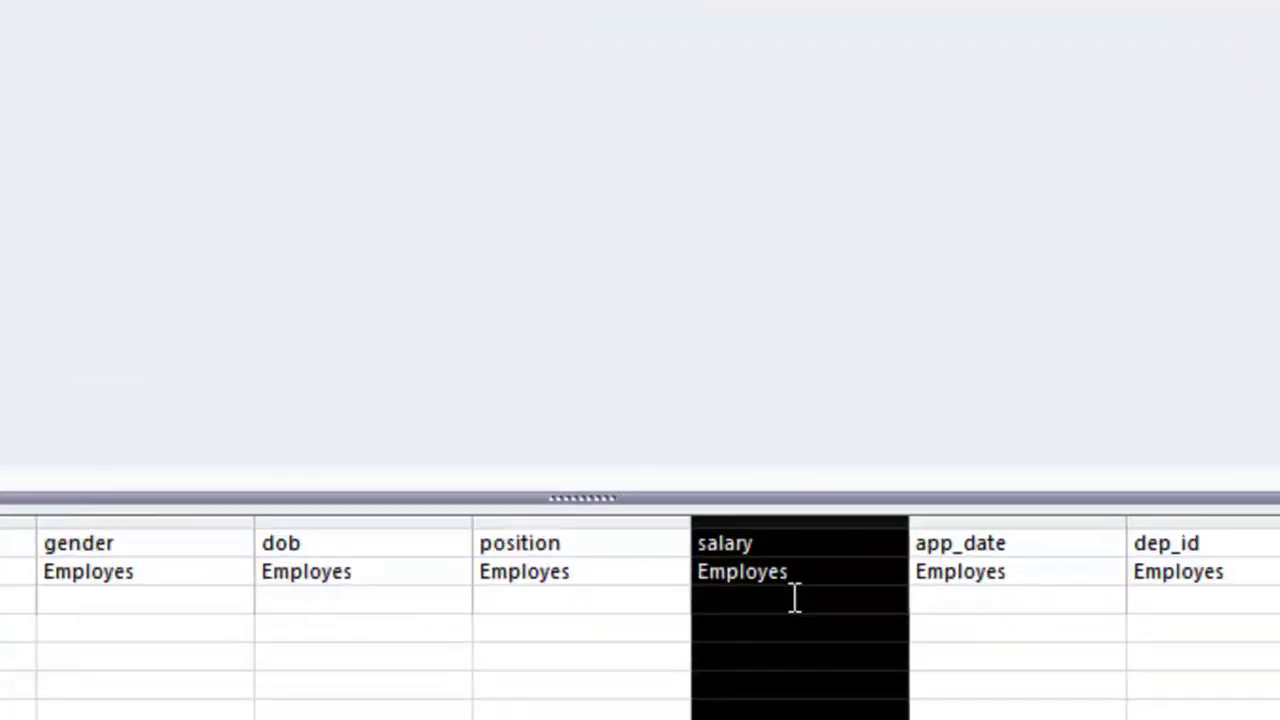
click(1091, 681)
key(ctrl+v)
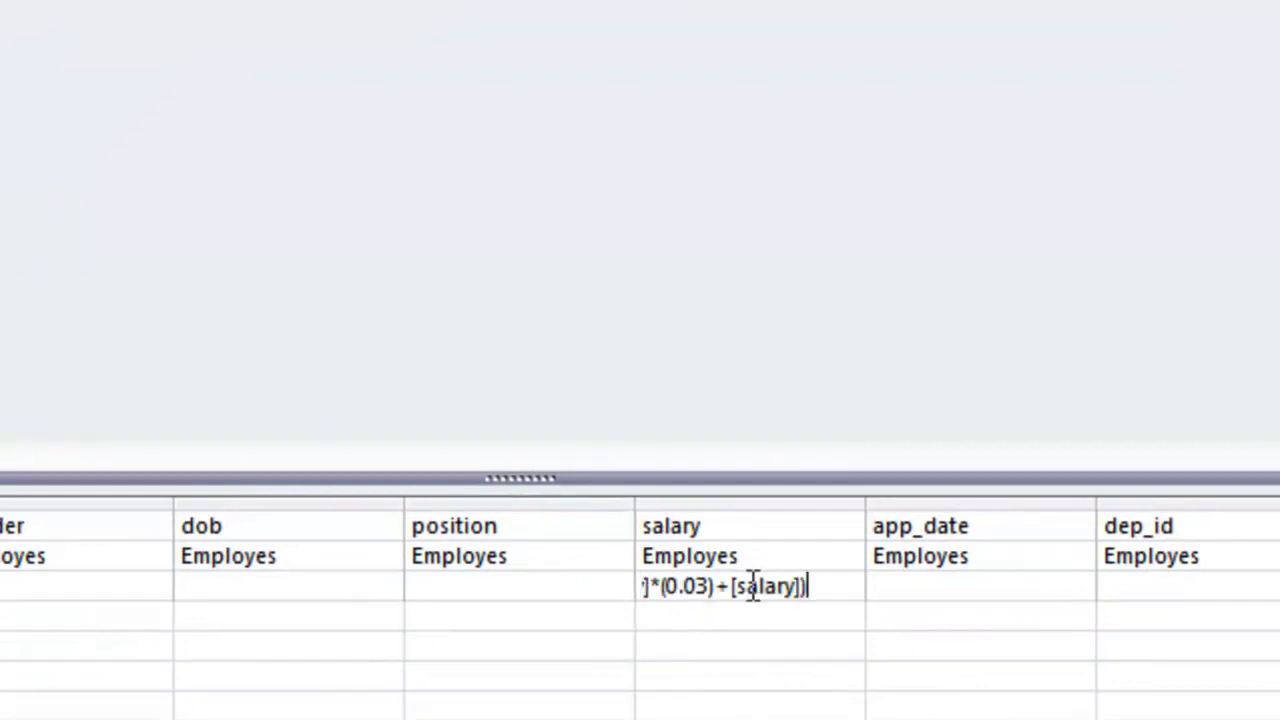
drag(837, 580, 554, 591)
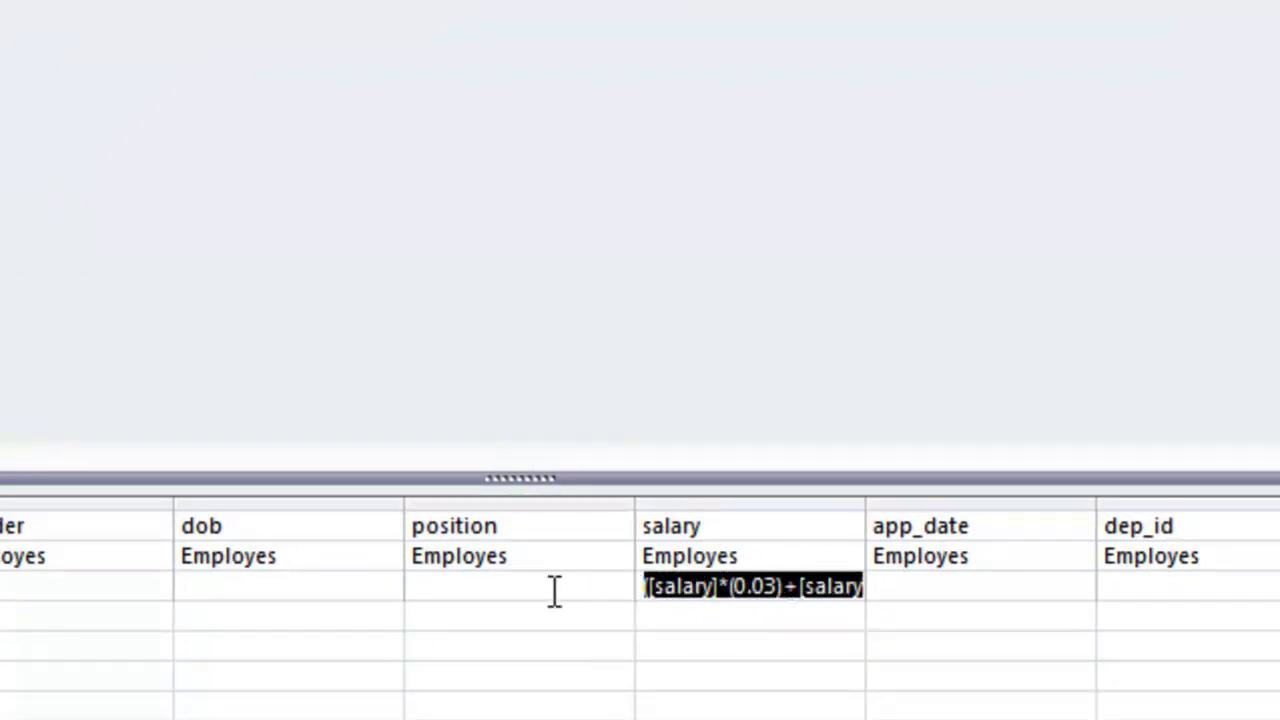
click(557, 591)
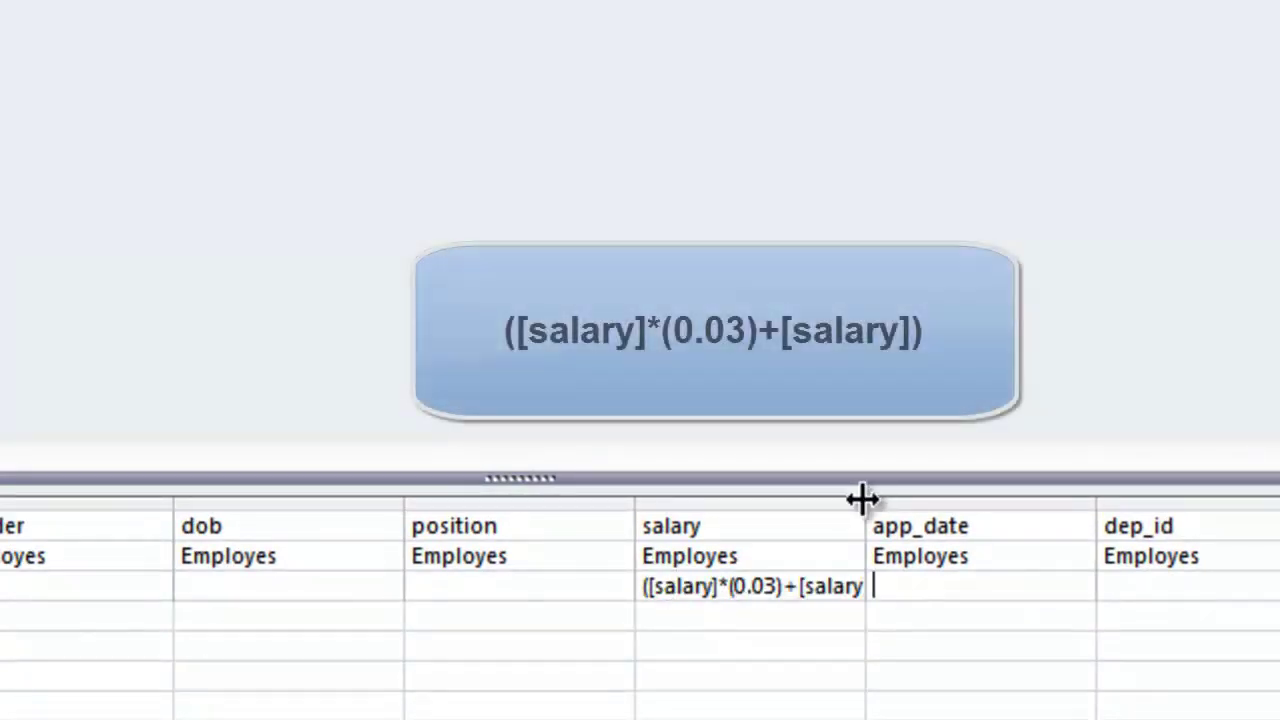
drag(864, 500, 891, 500)
Step: Examine the parts of the salary update formula: the bracketed field name, the 0.03 factor and the added salary
click(884, 580)
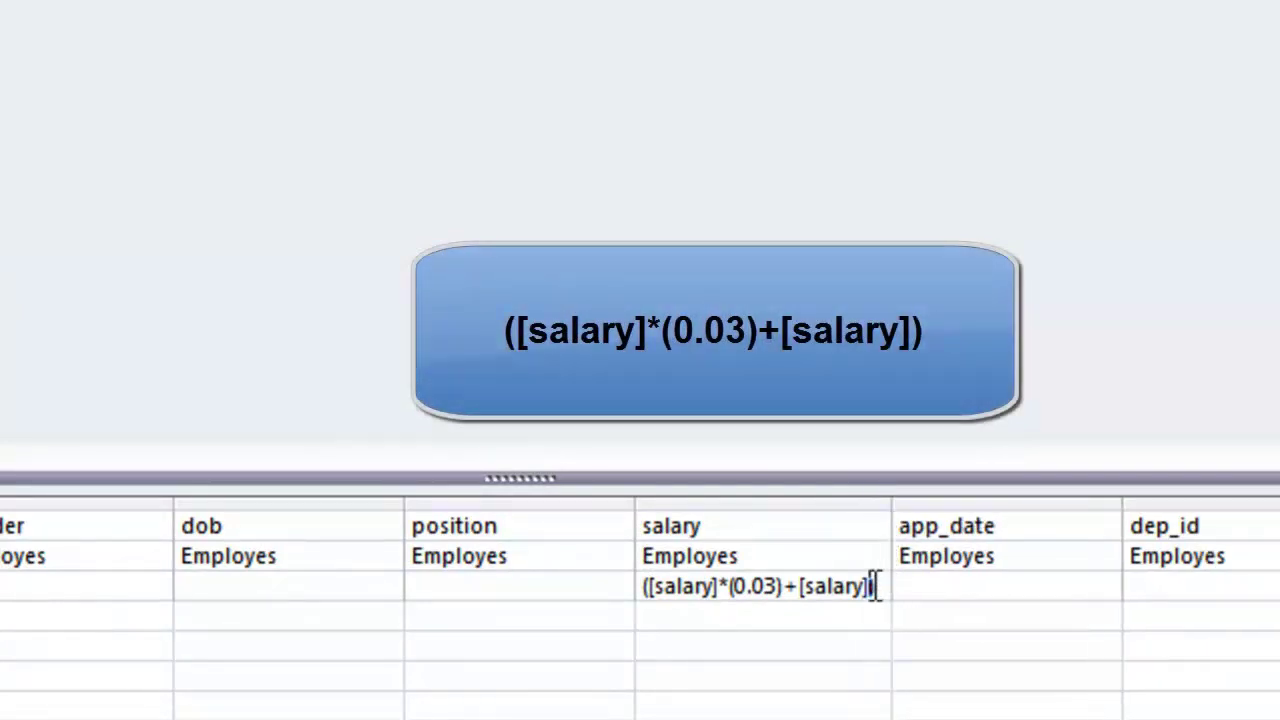
drag(878, 586, 829, 586)
key(shift+Home)
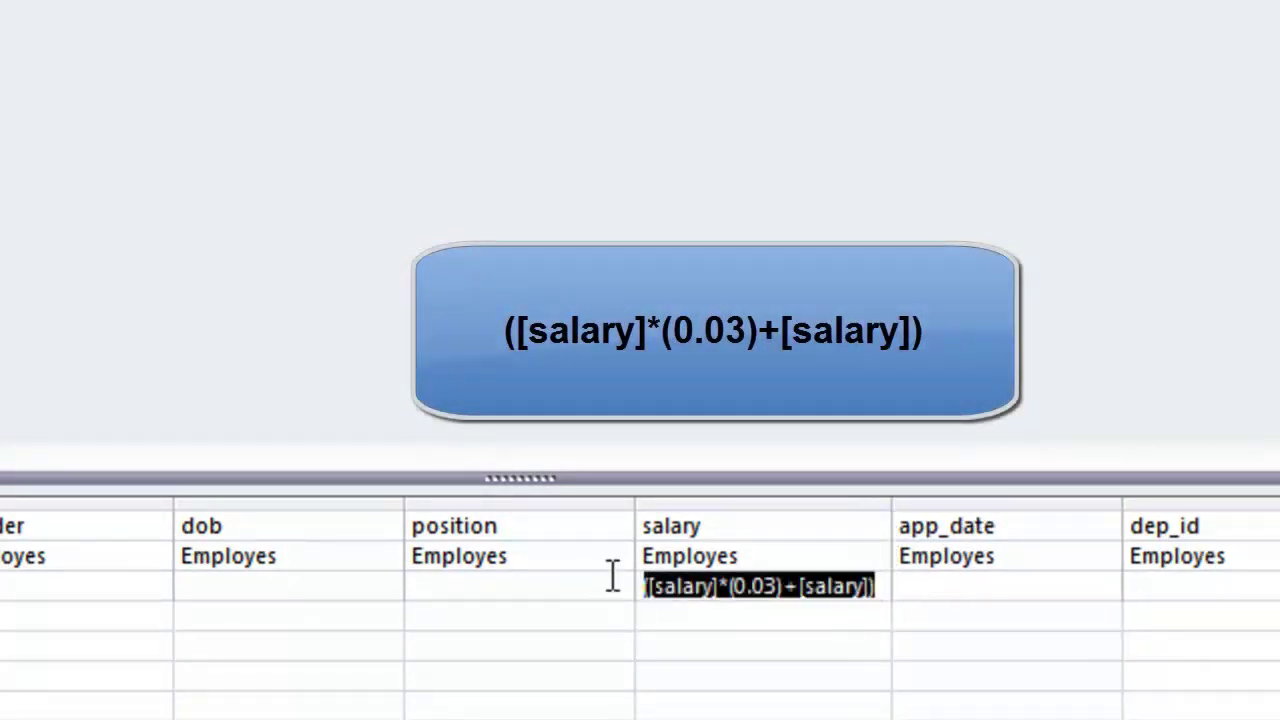
double_click(675, 600)
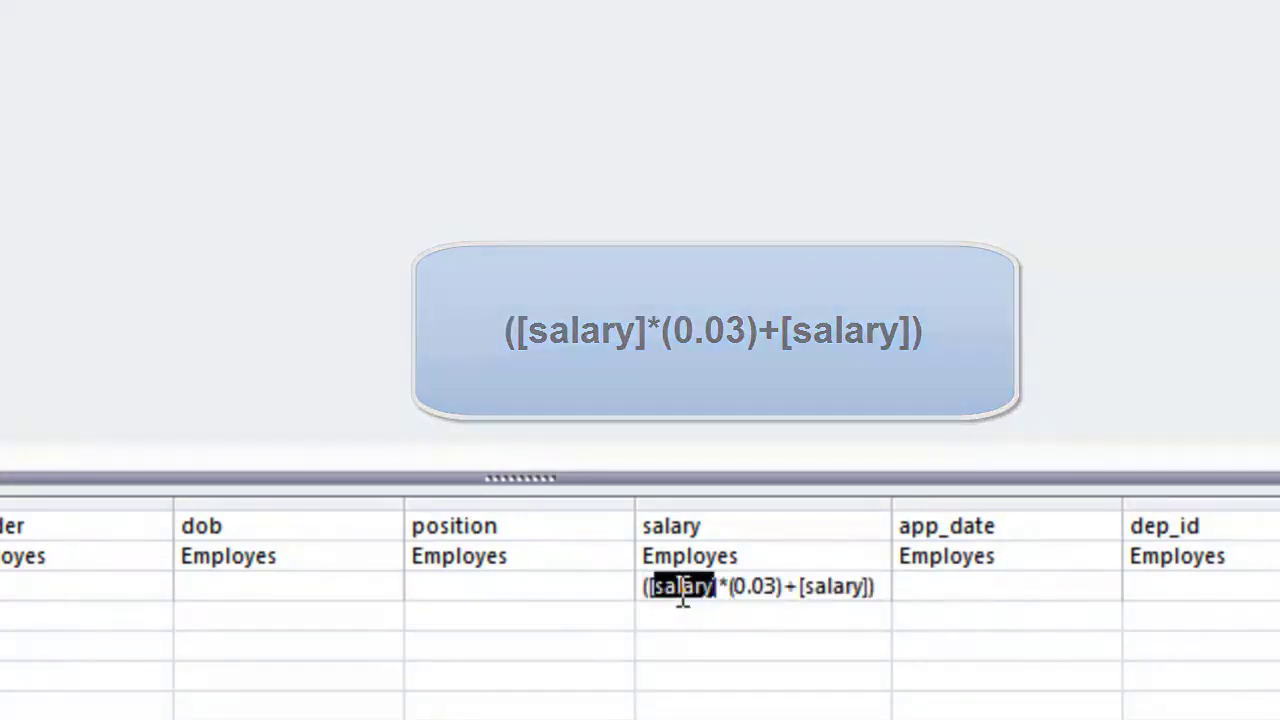
double_click(670, 522)
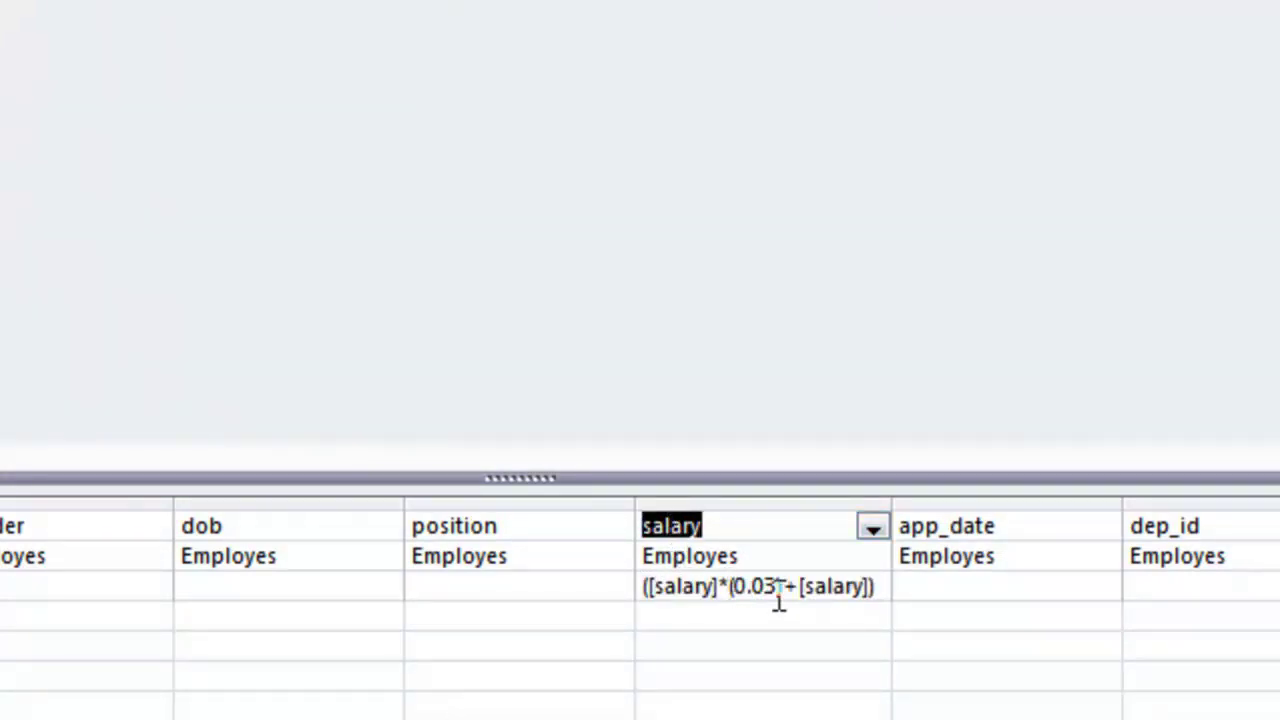
click(842, 588)
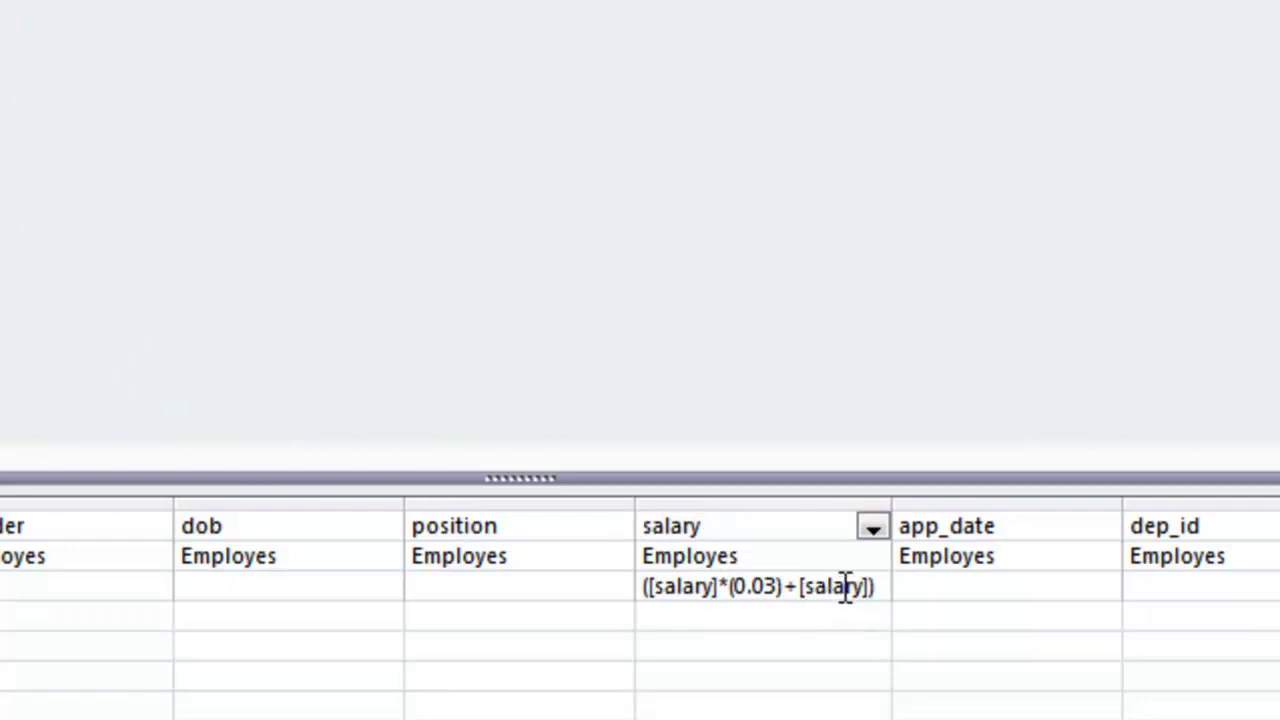
double_click(837, 590)
click(886, 588)
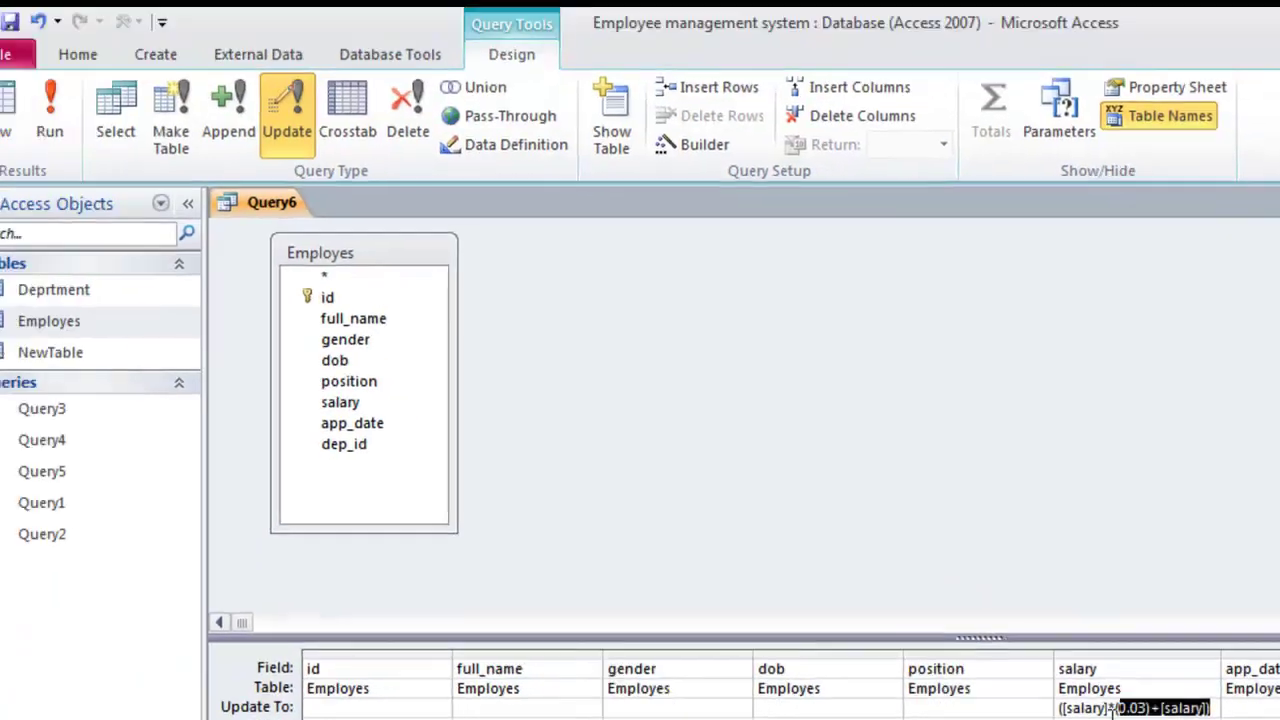
drag(886, 586, 643, 586)
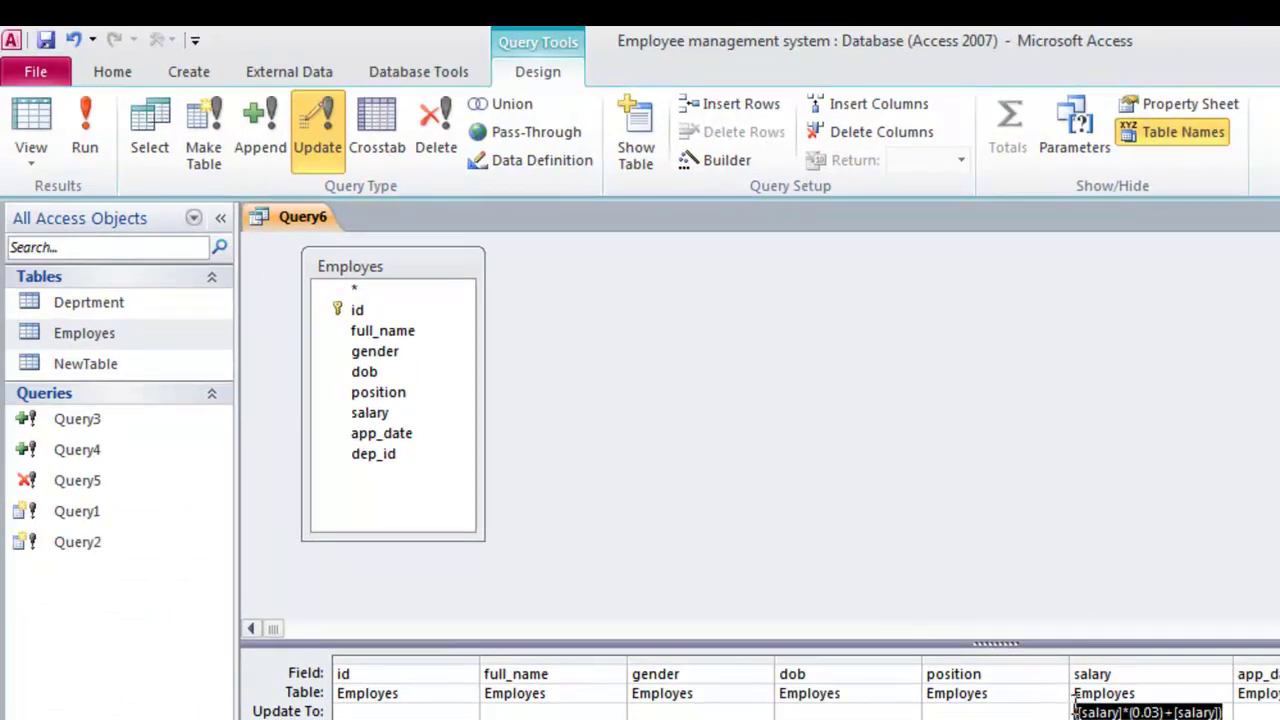
Step: Open the Employes table to check the salaries before the update, and return to the Query6 design
click(105, 341)
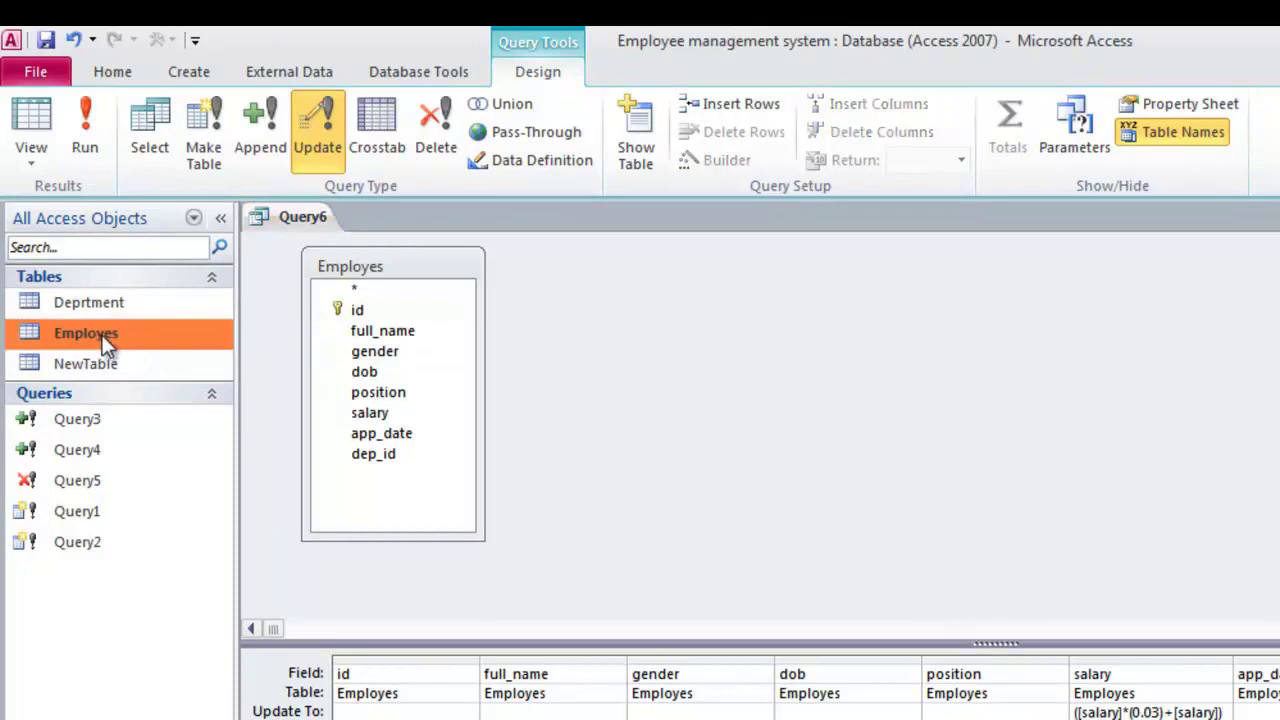
double_click(105, 341)
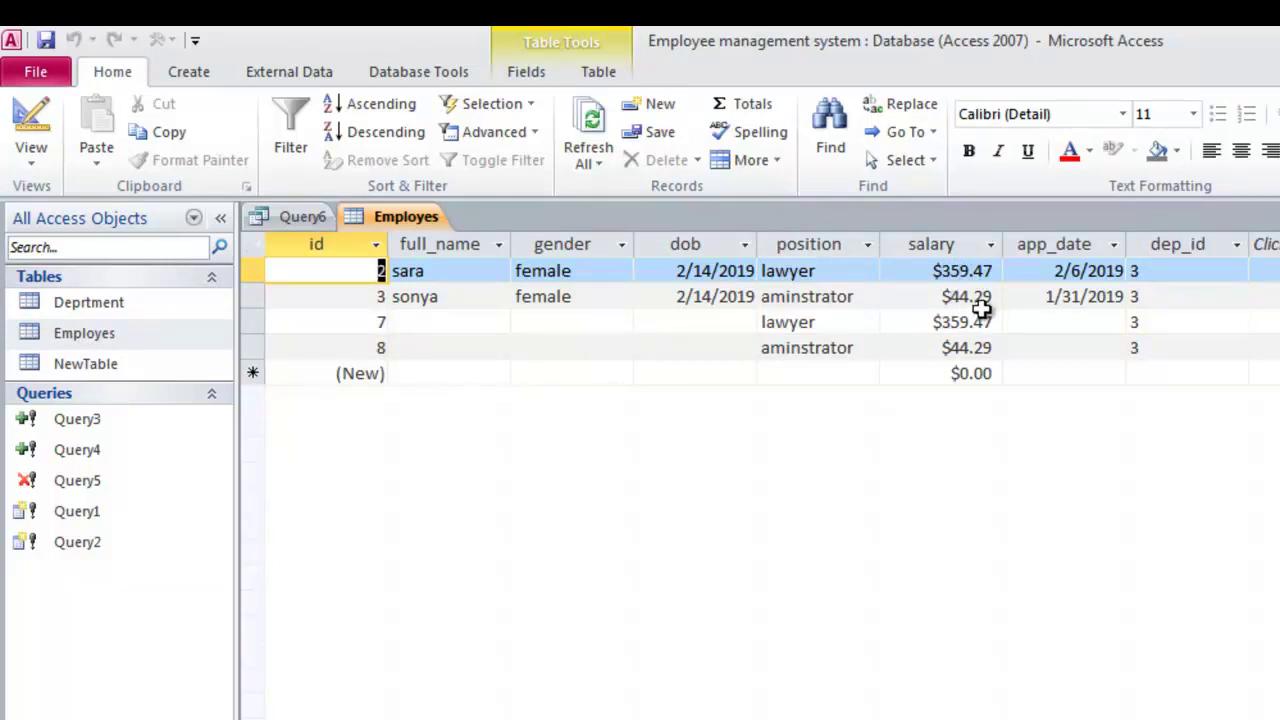
click(313, 218)
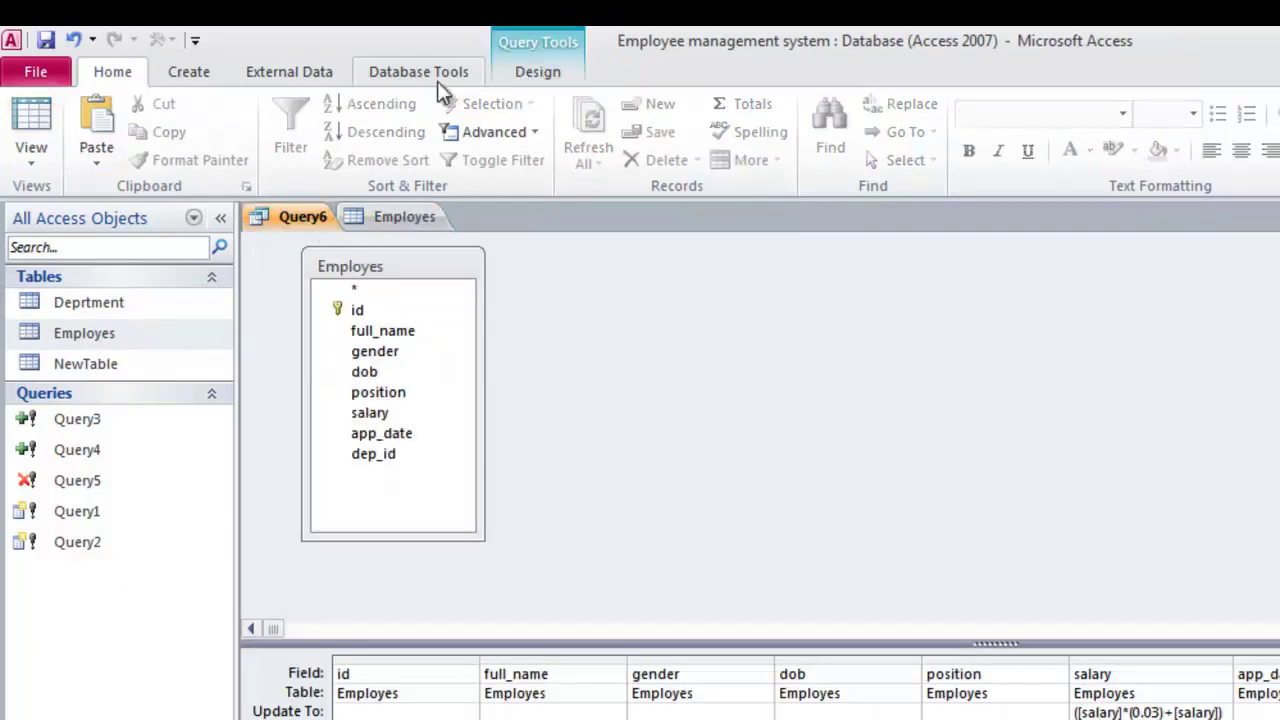
Step: Run the update query, accept the record update, and check the salaries in the Employes table
click(516, 74)
click(86, 135)
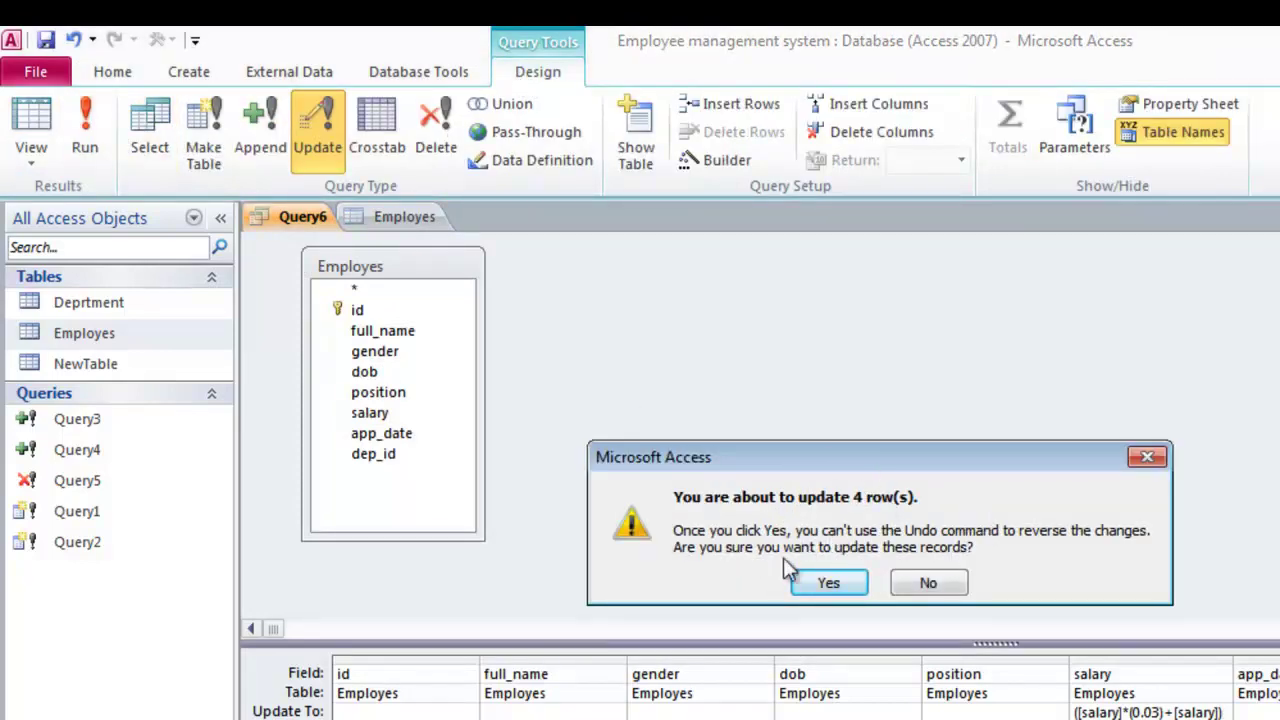
click(830, 584)
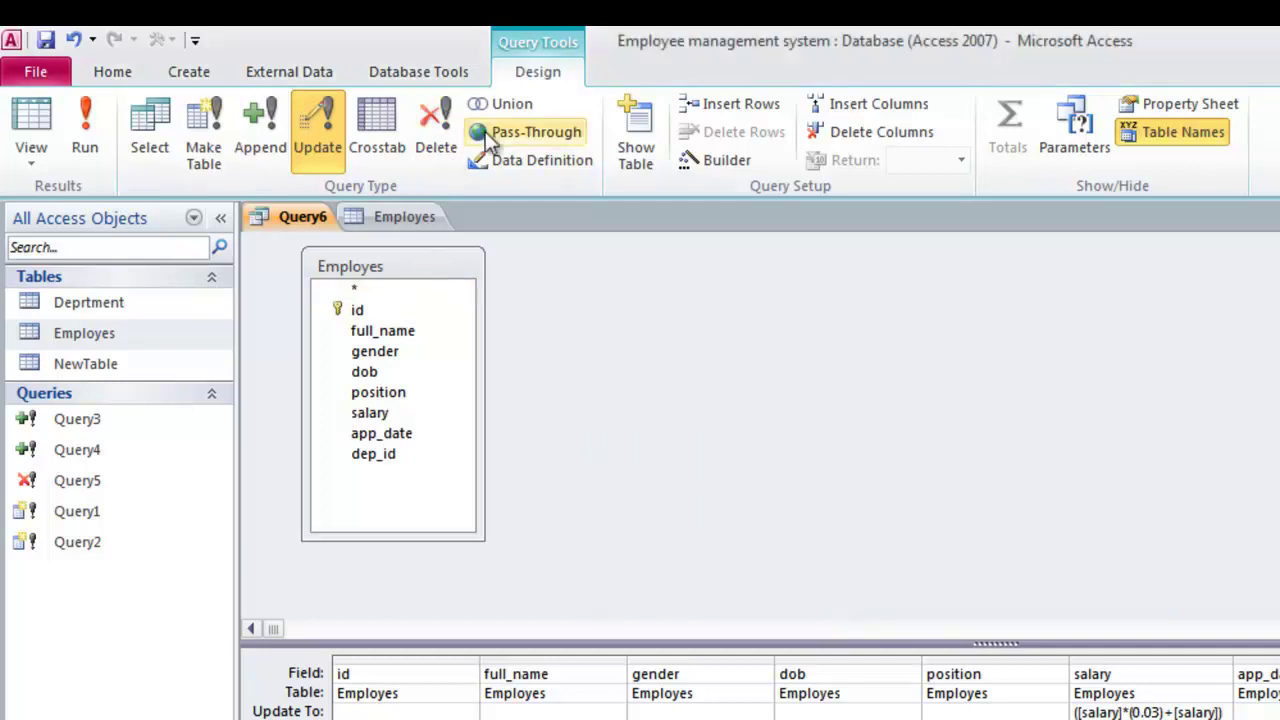
click(396, 220)
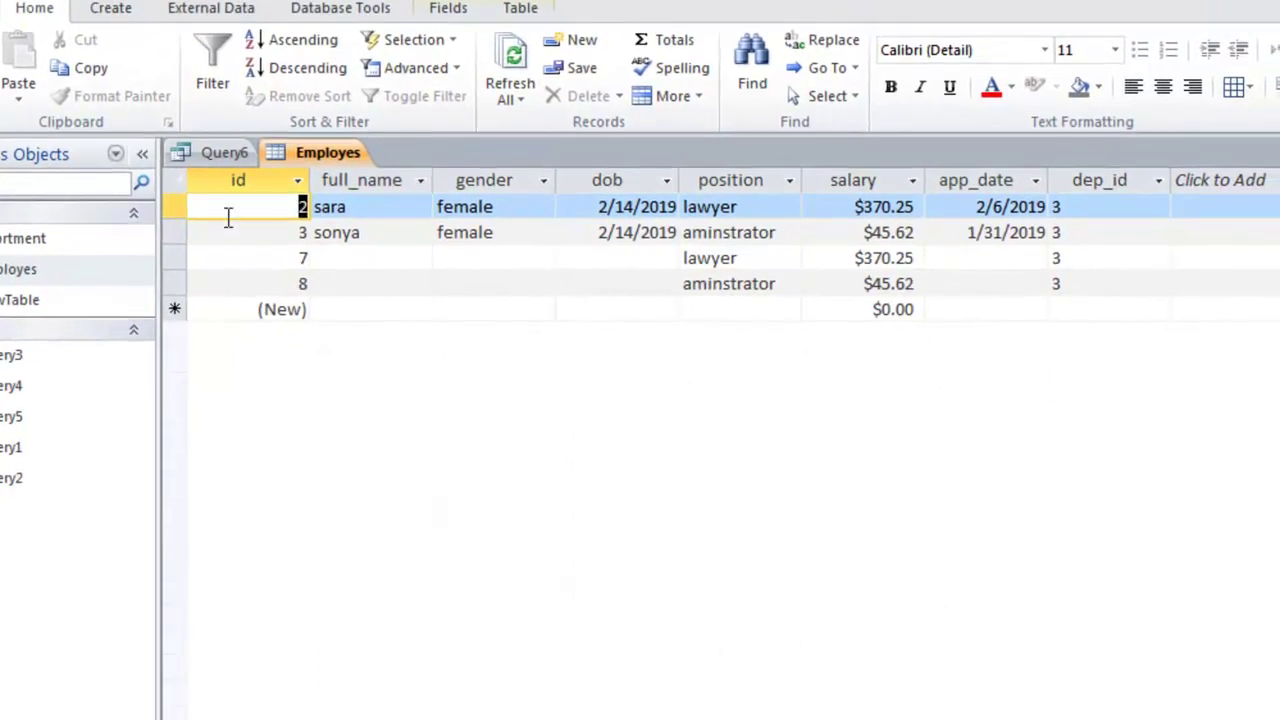
Step: Return to the Query6 design and set the gender field's Update To value to "50" with the criterion "48"
click(225, 152)
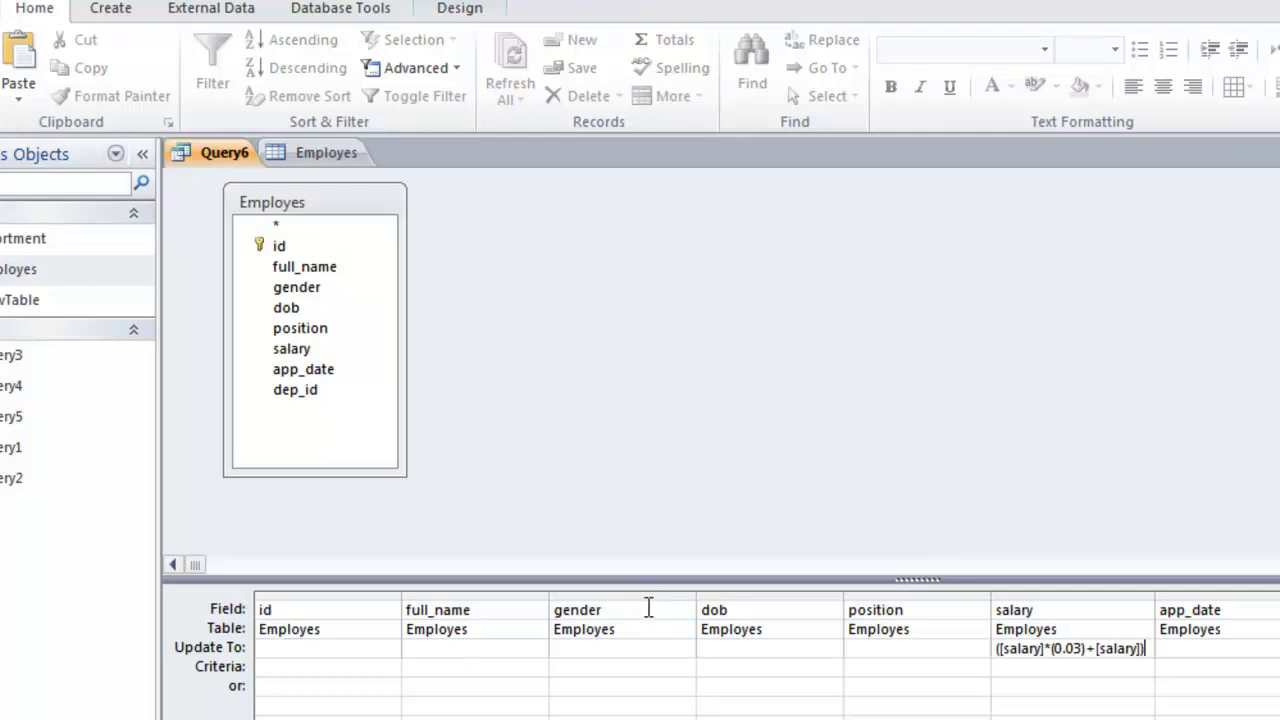
drag(604, 609, 523, 608)
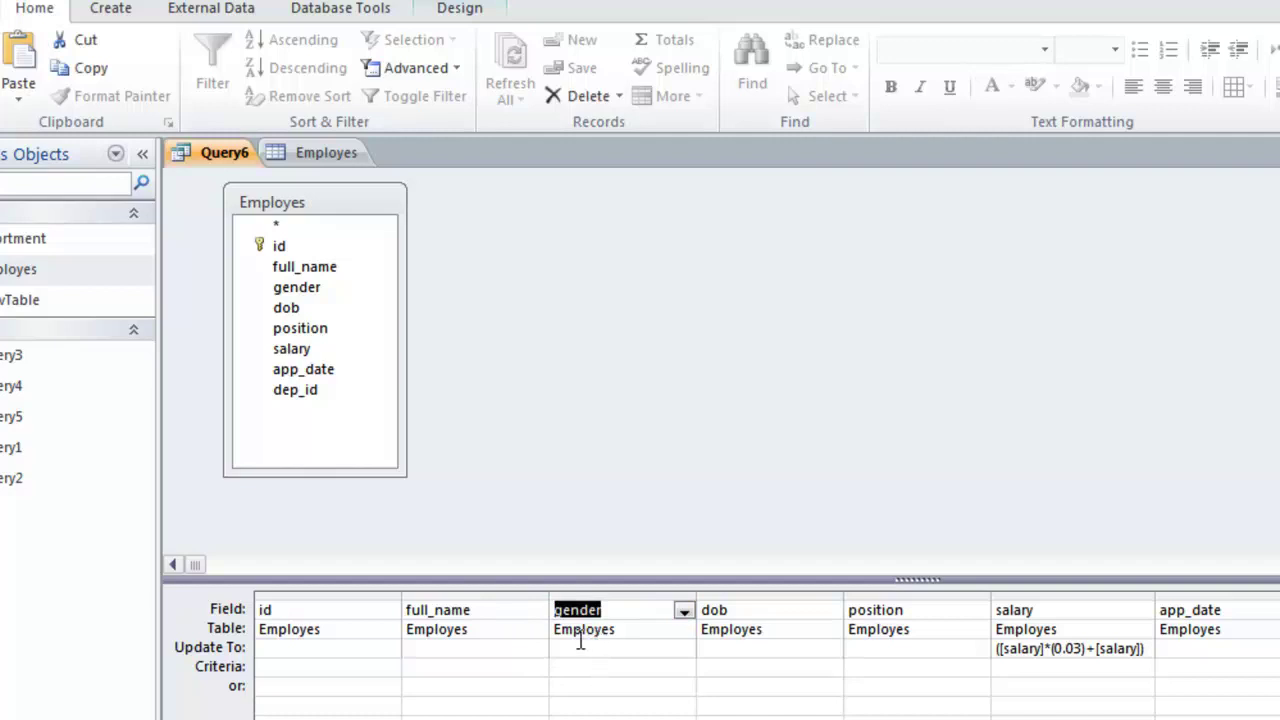
click(583, 648)
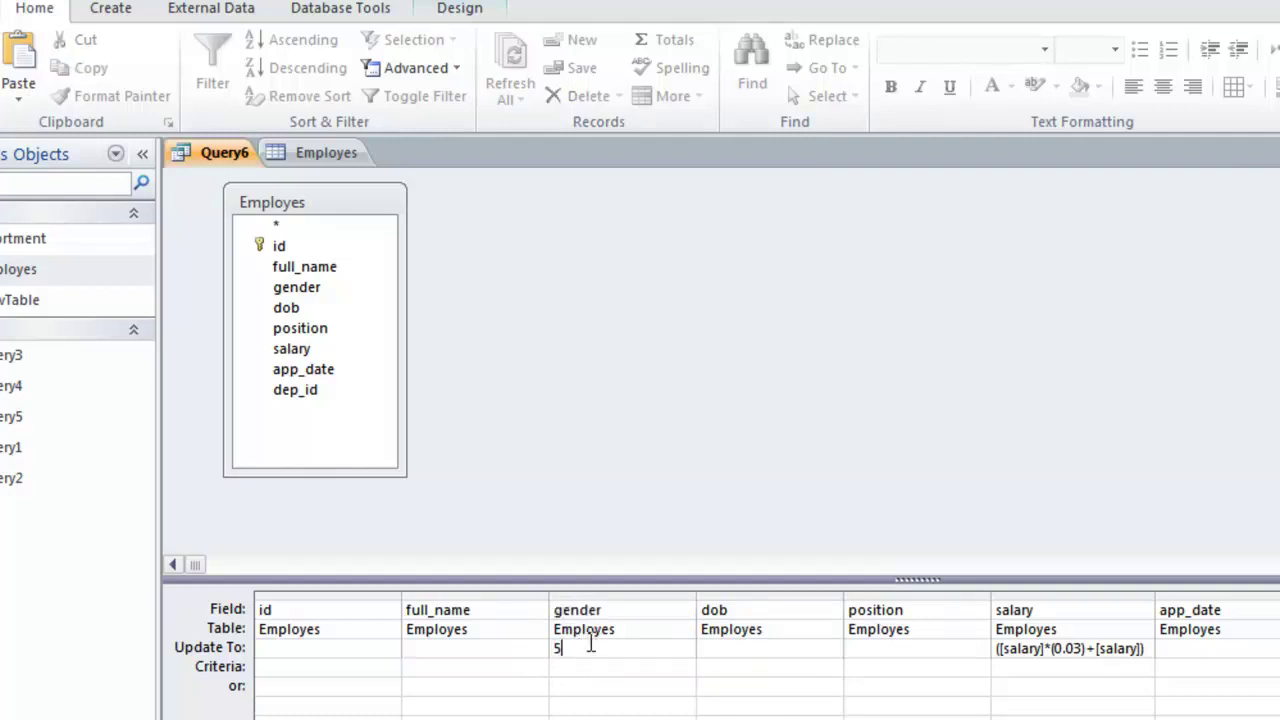
click(586, 658)
drag(588, 647, 531, 646)
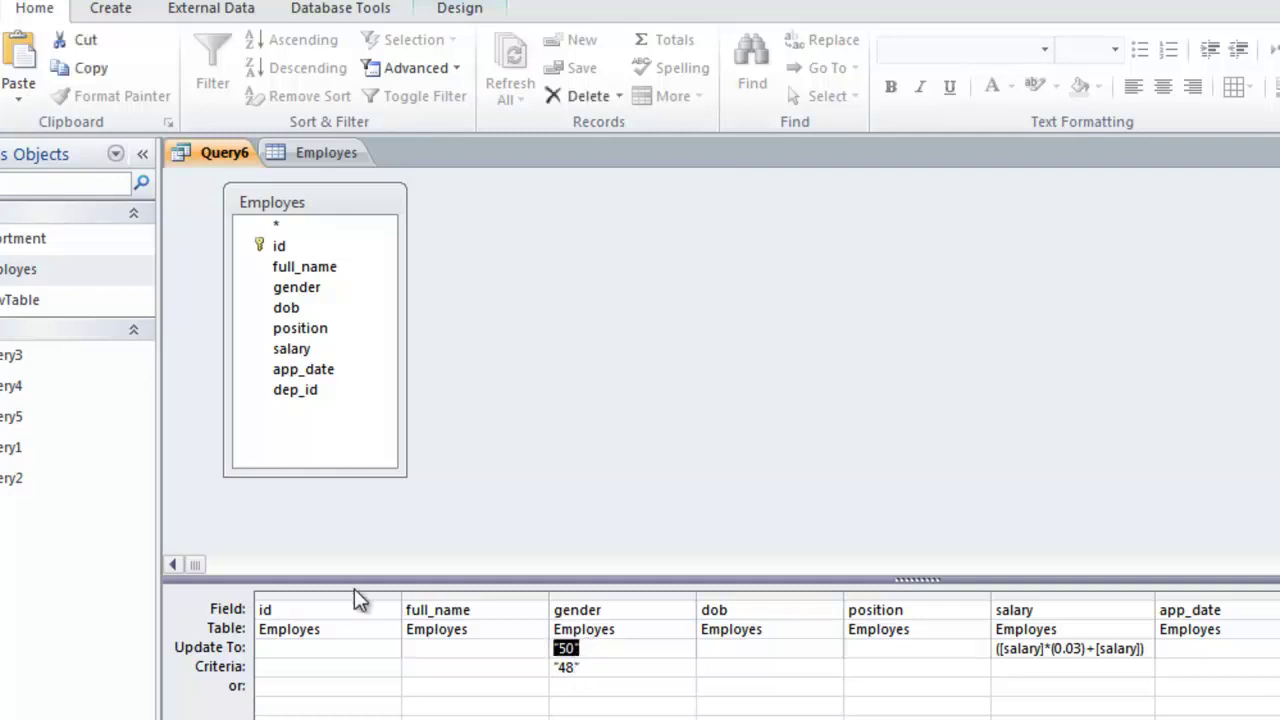
drag(607, 666, 498, 647)
click(595, 597)
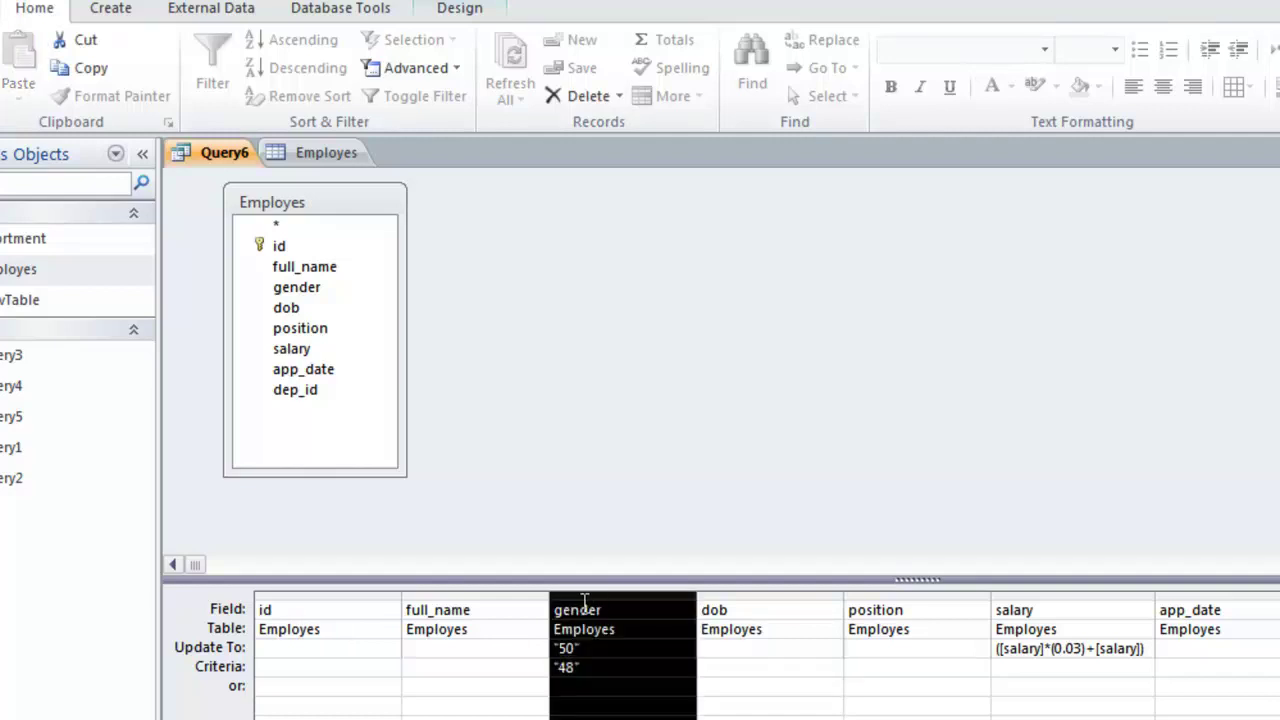
click(607, 669)
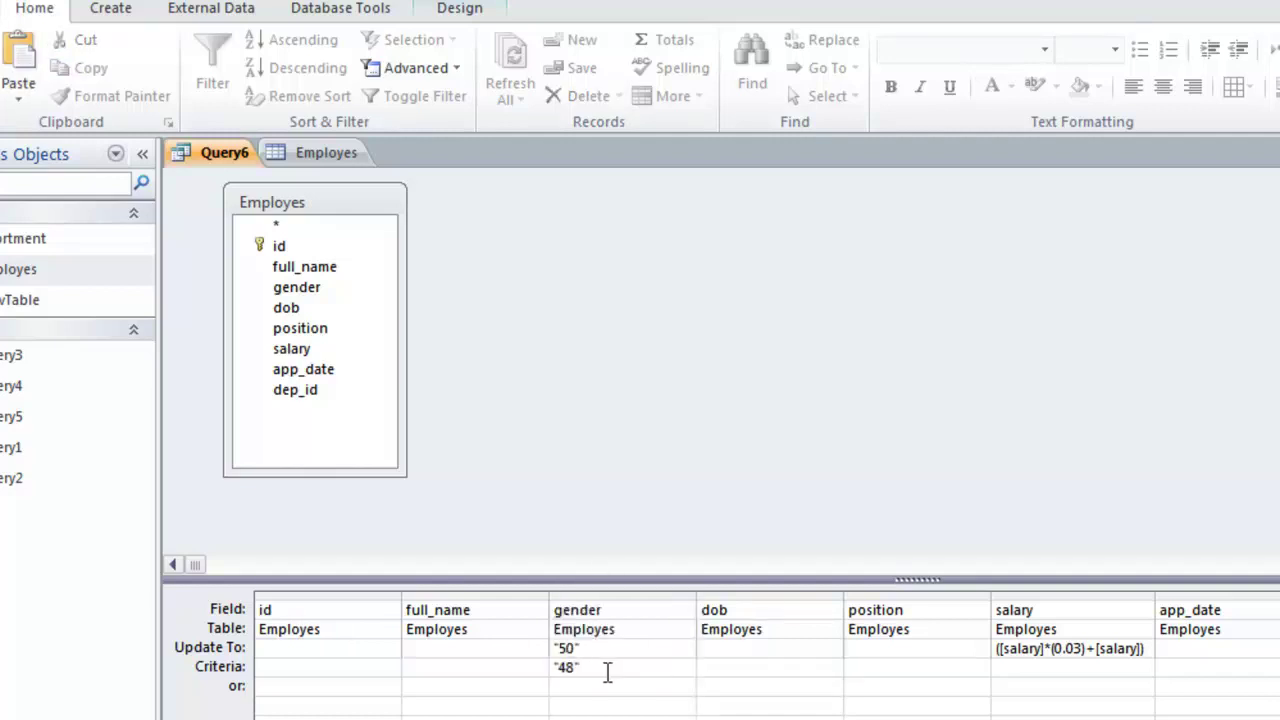